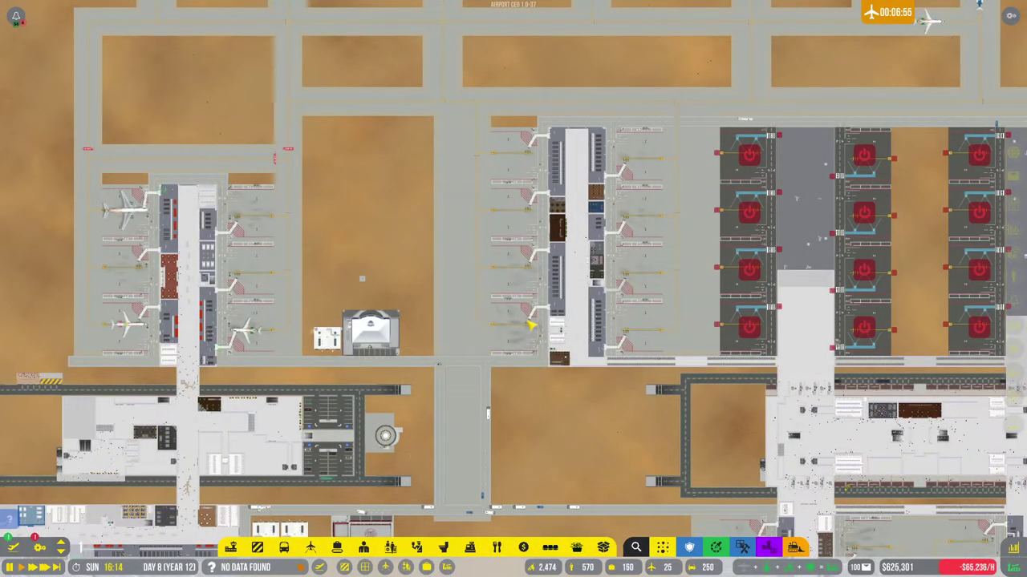
pyautogui.scroll(3, 505, 401)
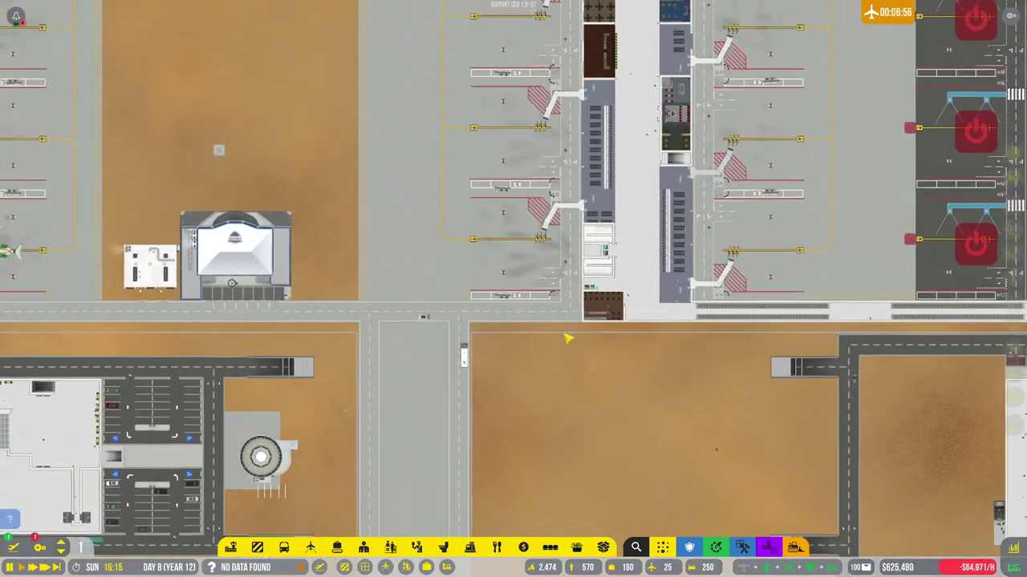
pyautogui.scroll(-2, 912, 263)
pyautogui.scroll(-2, 644, 138)
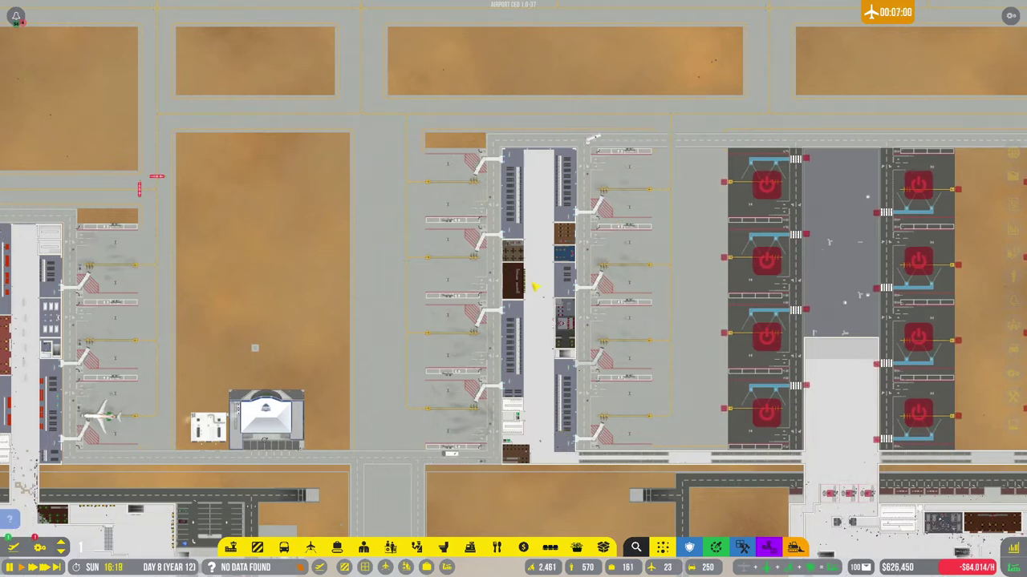
# Step: Lay three airside taxiway foundation strips between the right-hand stand rows and beside the rightmost row
pyautogui.press('s')
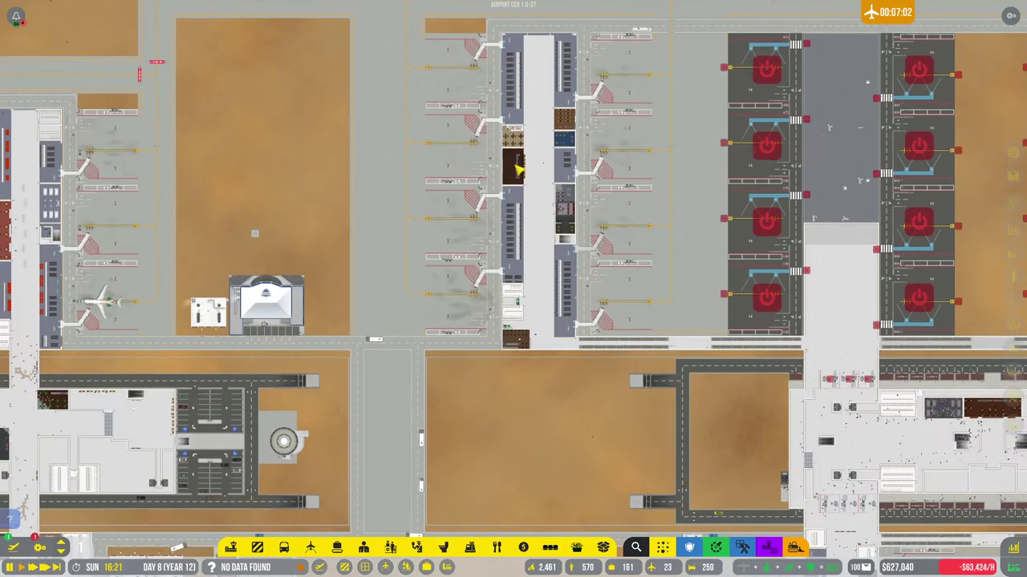
pyautogui.scroll(2, 522, 164)
pyautogui.press('w')
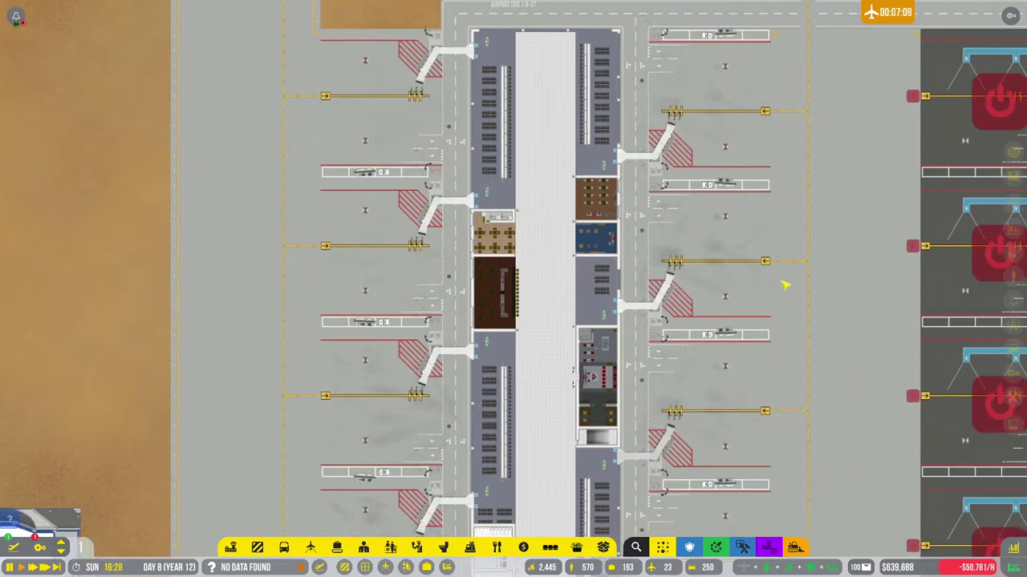
pyautogui.moveTo(786, 286); pyautogui.dragTo(488, 236)
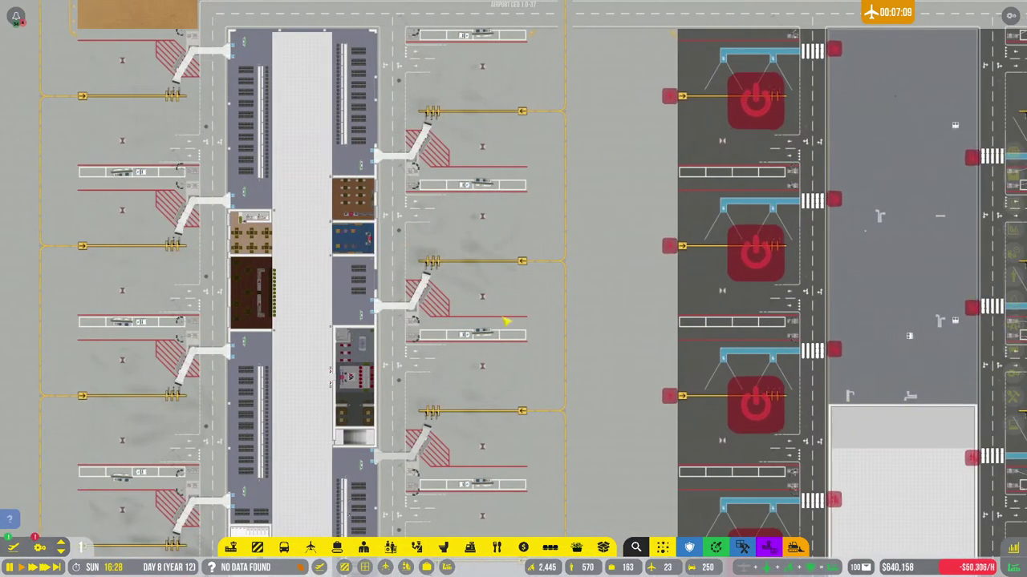
pyautogui.scroll(-3, 648, 360)
pyautogui.scroll(-2, 626, 353)
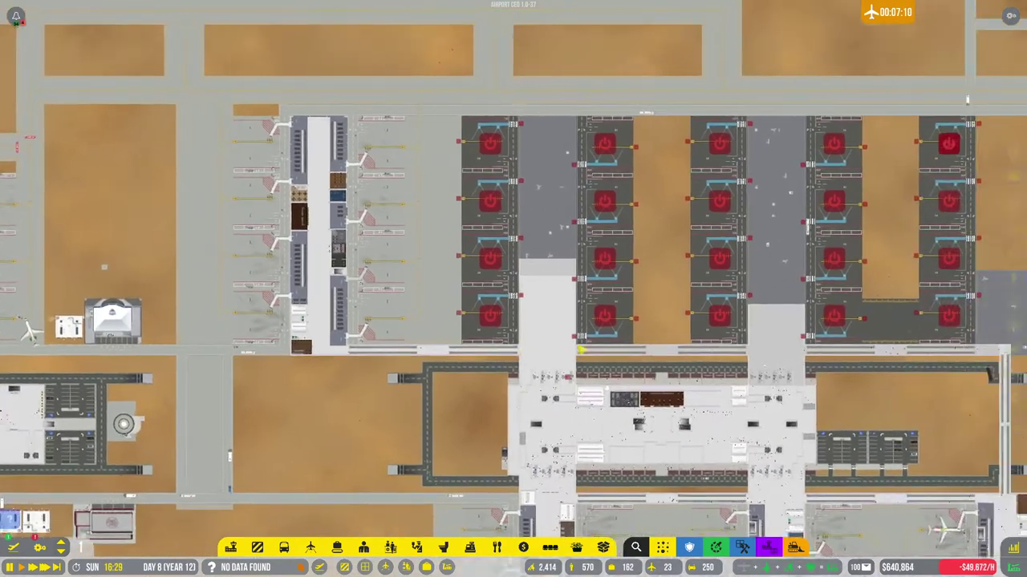
pyautogui.press('d')
pyautogui.press('w')
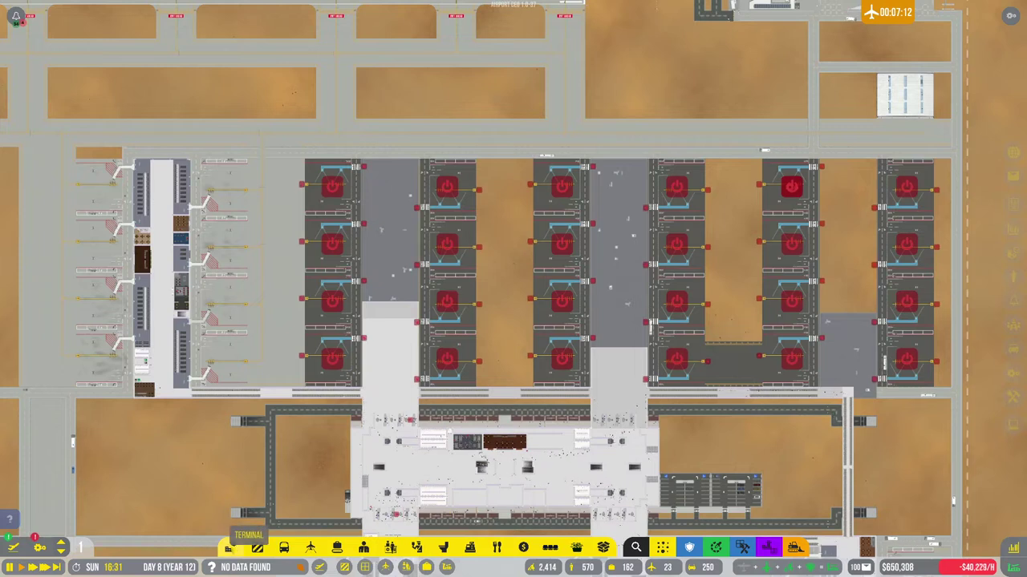
pyautogui.click(230, 547)
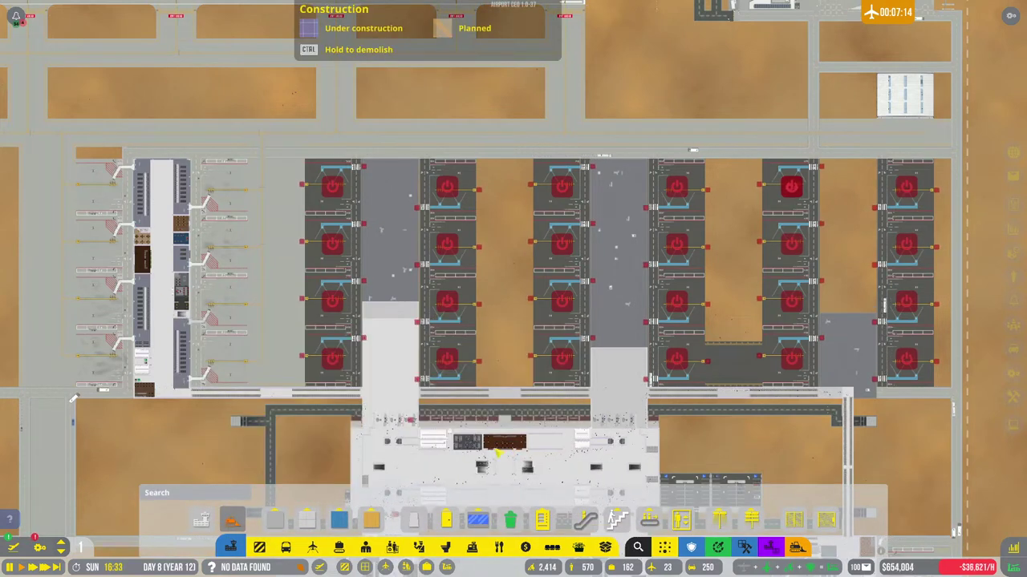
pyautogui.click(310, 547)
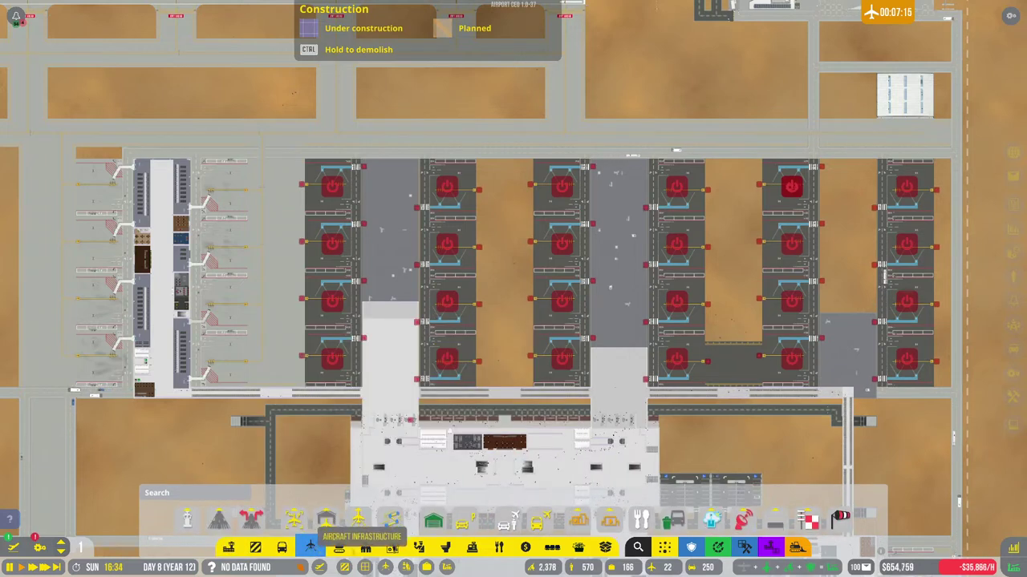
pyautogui.moveTo(390, 520)
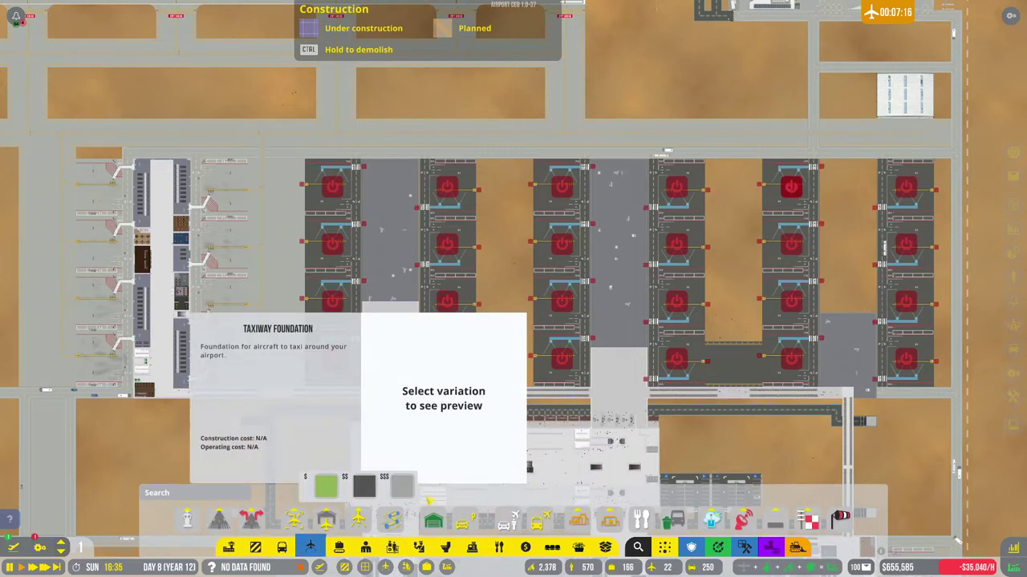
pyautogui.click(407, 490)
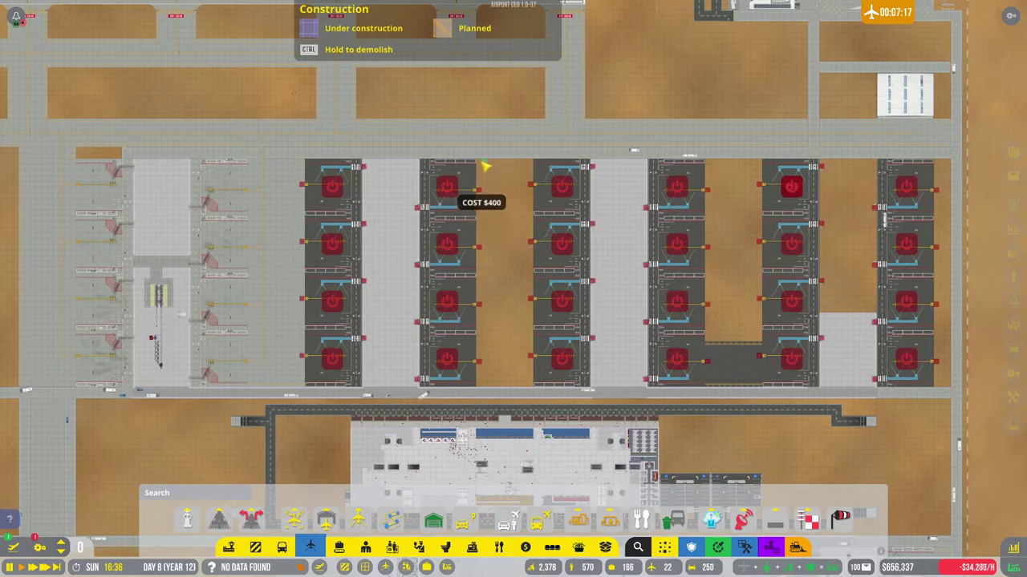
pyautogui.moveTo(484, 166); pyautogui.dragTo(532, 388)
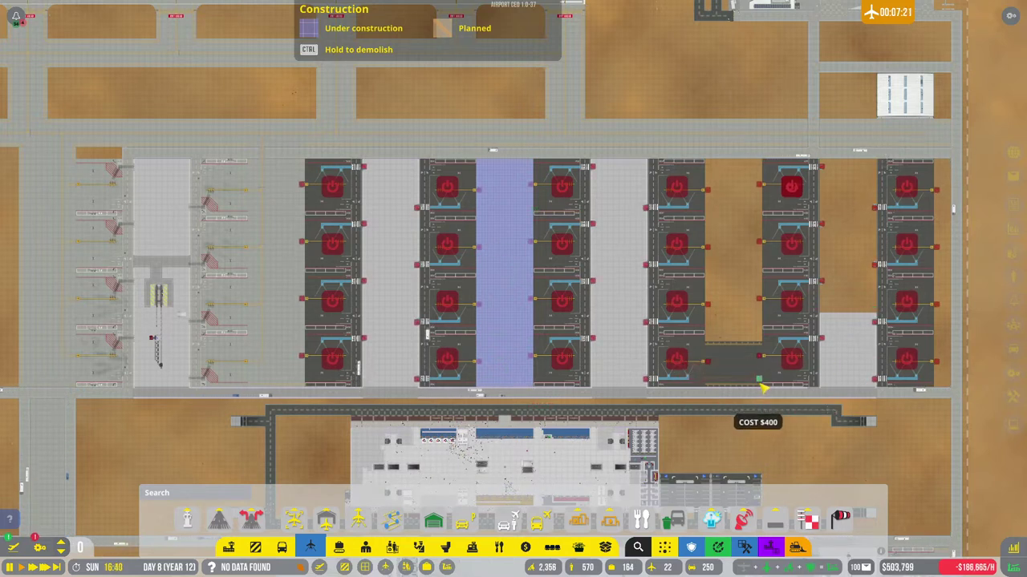
pyautogui.moveTo(757, 379); pyautogui.dragTo(710, 171)
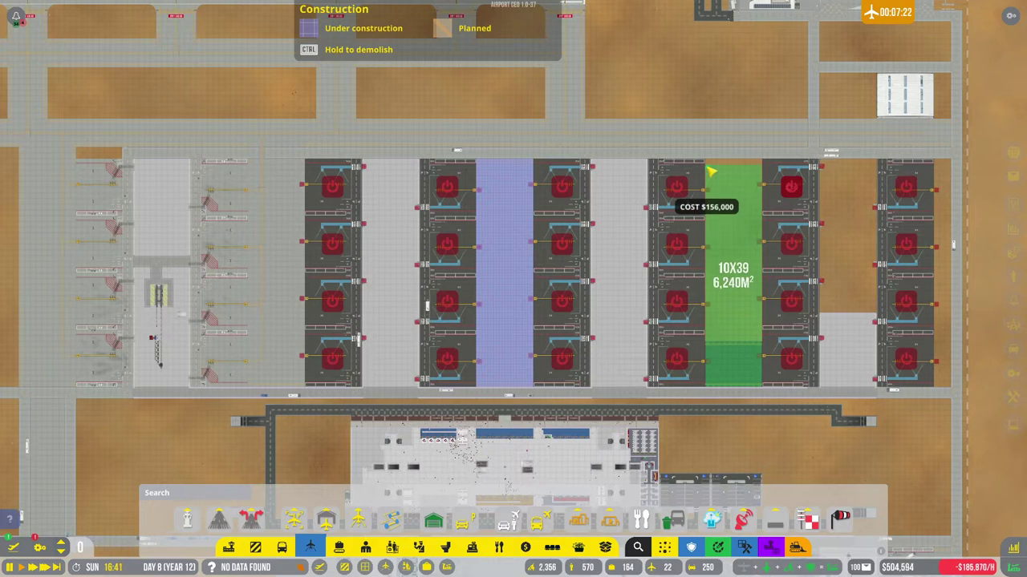
pyautogui.moveTo(710, 171); pyautogui.dragTo(710, 170)
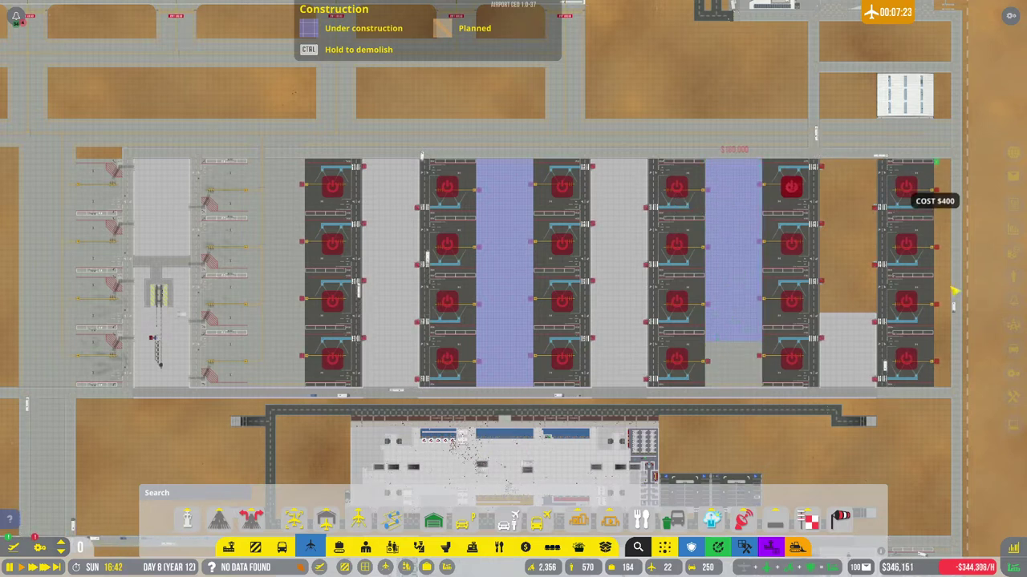
pyautogui.moveTo(955, 290); pyautogui.dragTo(962, 389)
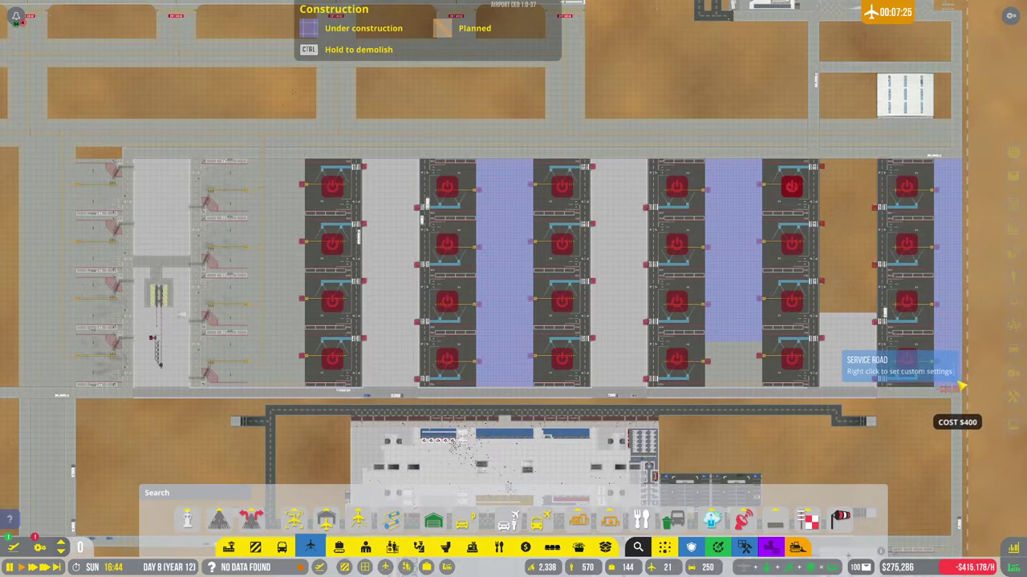
pyautogui.moveTo(187, 521)
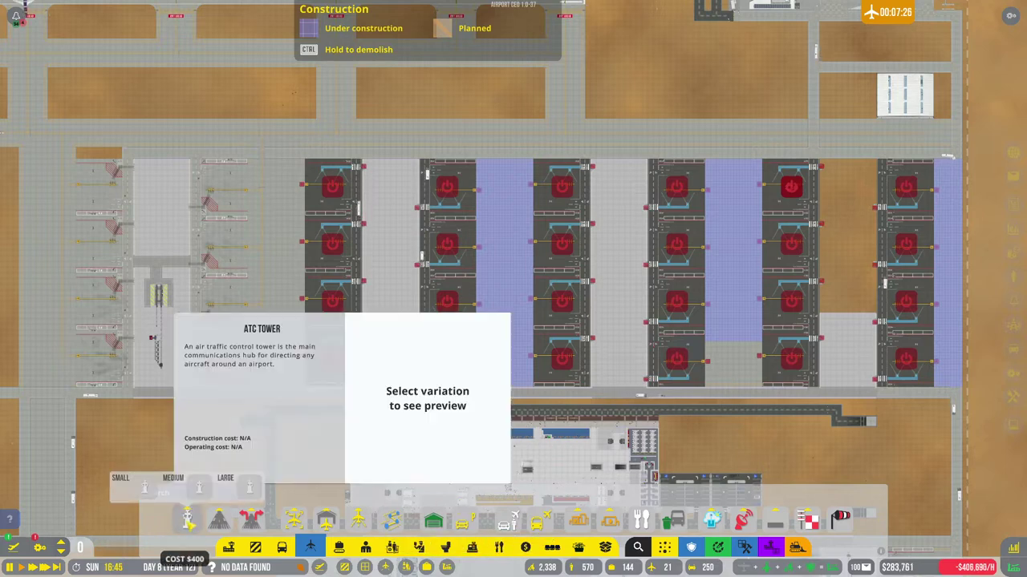
# Step: Lay a 10x27 terminal foundation in the open gap between two stand rows
pyautogui.click(231, 547)
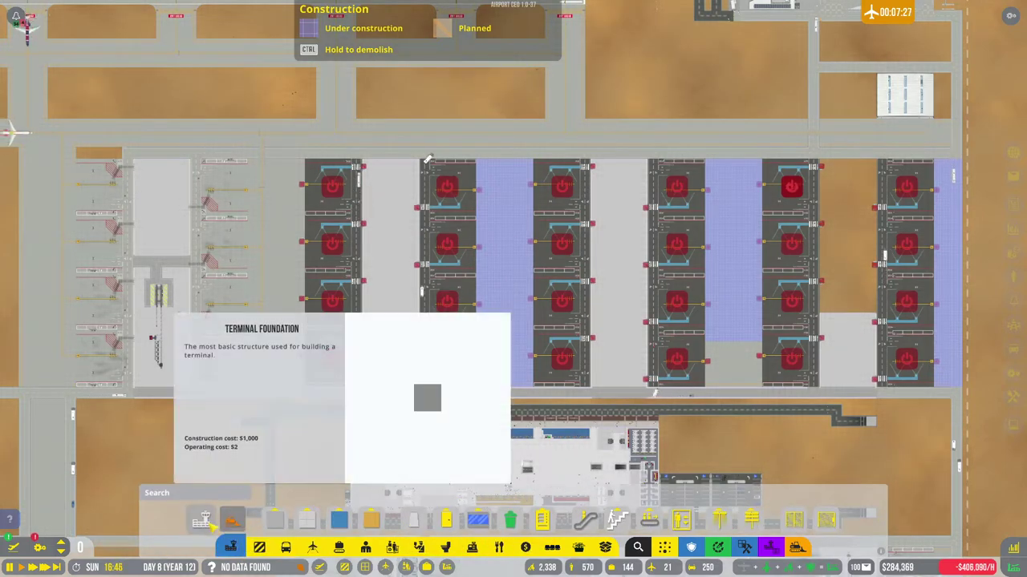
pyautogui.scroll(3, 588, 313)
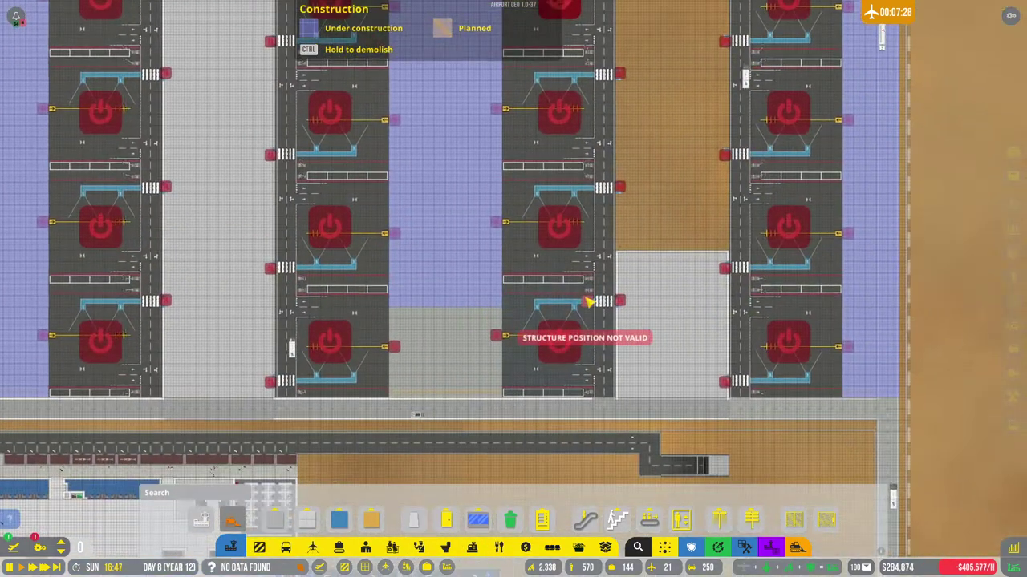
pyautogui.scroll(-1, 591, 298)
pyautogui.scroll(-2, 614, 289)
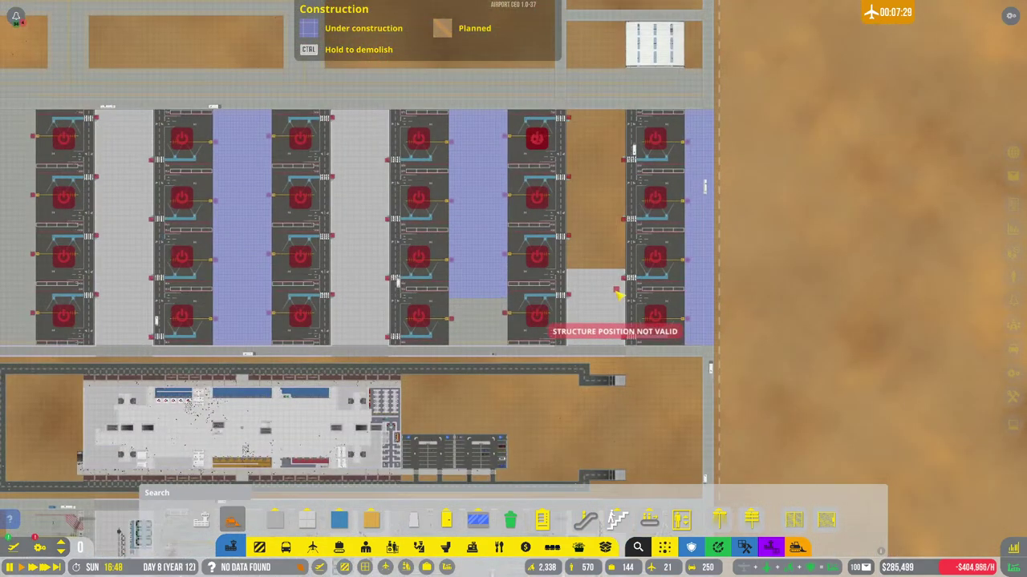
pyautogui.press('pagedown')
pyautogui.press('pageup')
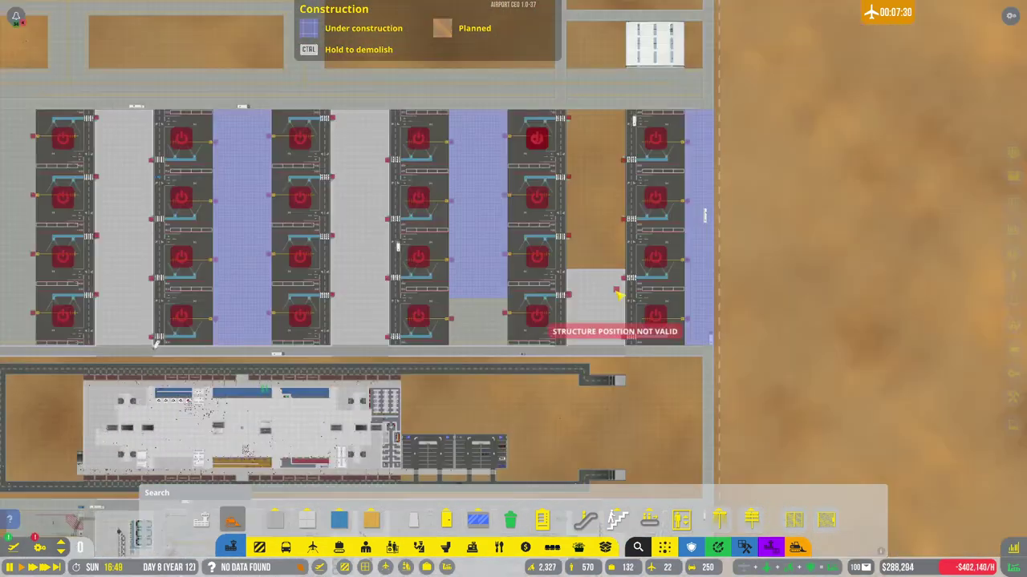
pyautogui.scroll(1, 618, 295)
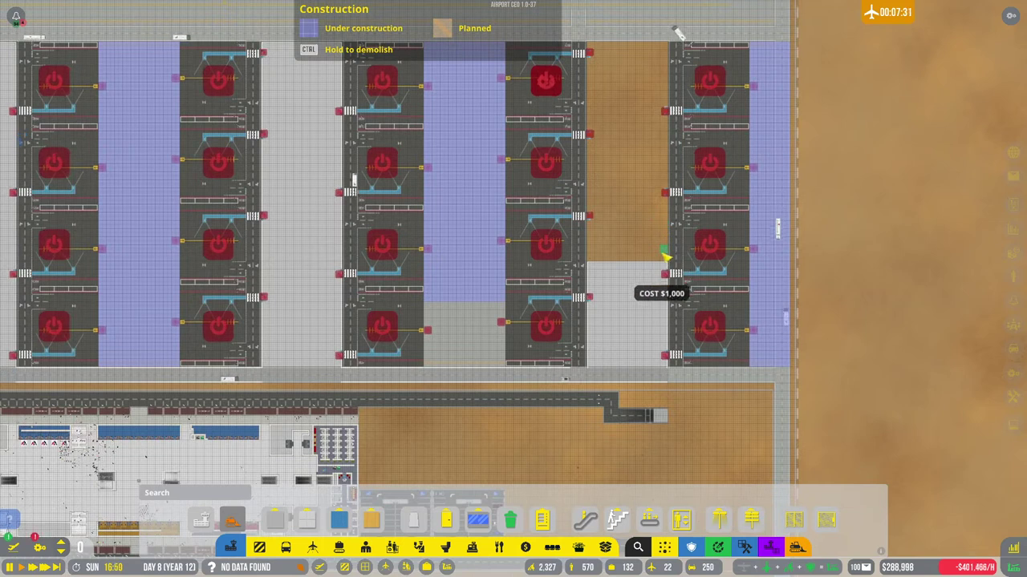
pyautogui.moveTo(660, 257); pyautogui.dragTo(591, 46)
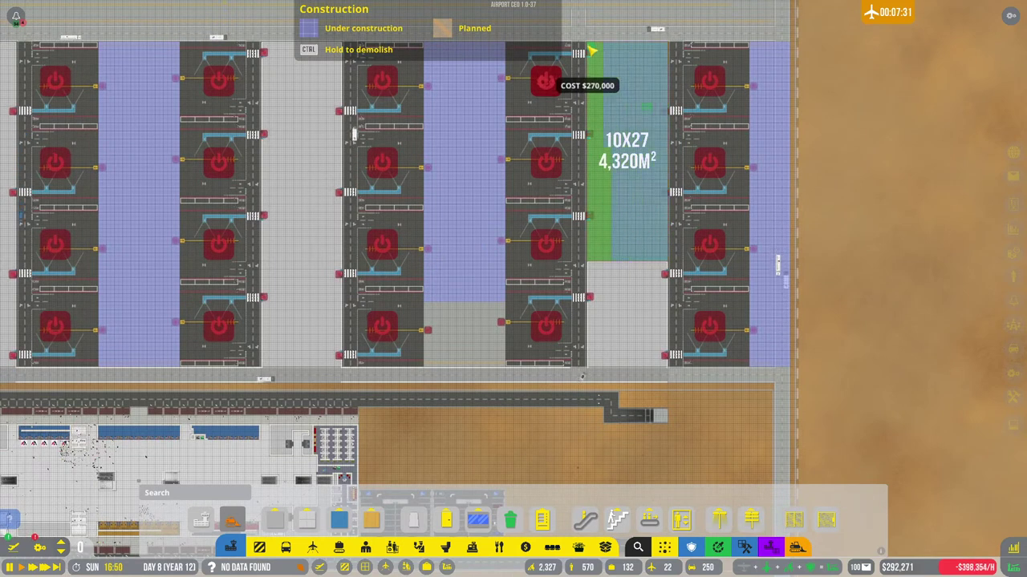
pyautogui.scroll(-1, 624, 157)
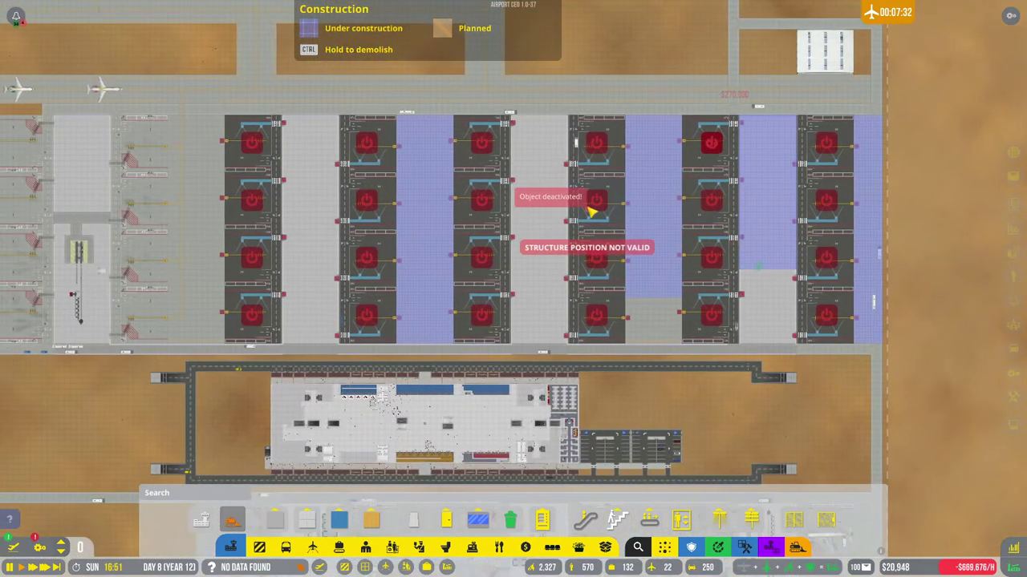
pyautogui.rightClick(590, 48)
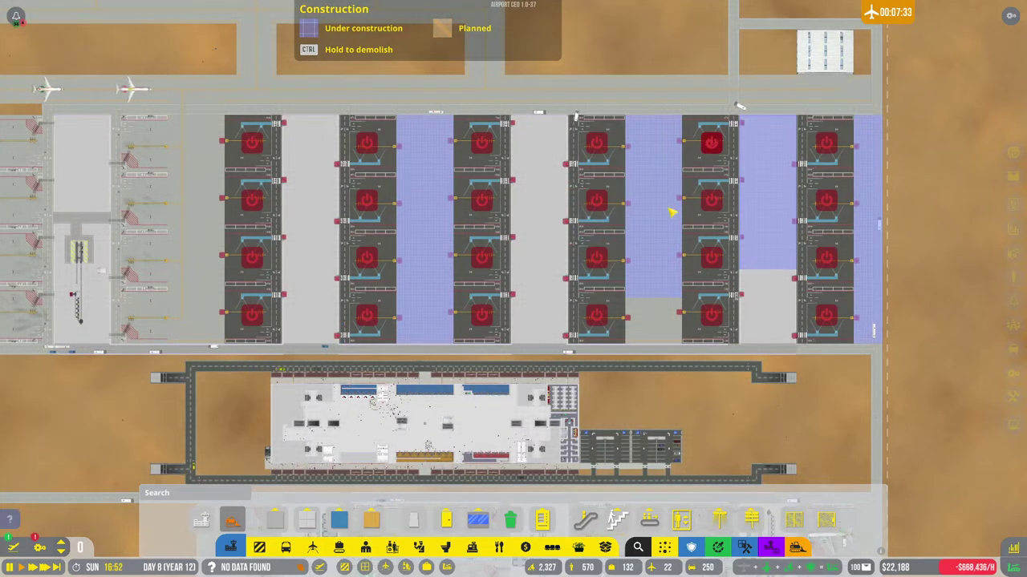
# Step: Switch off the catering depot with its power button and close its info panels
pyautogui.press('w')
pyautogui.click(719, 163)
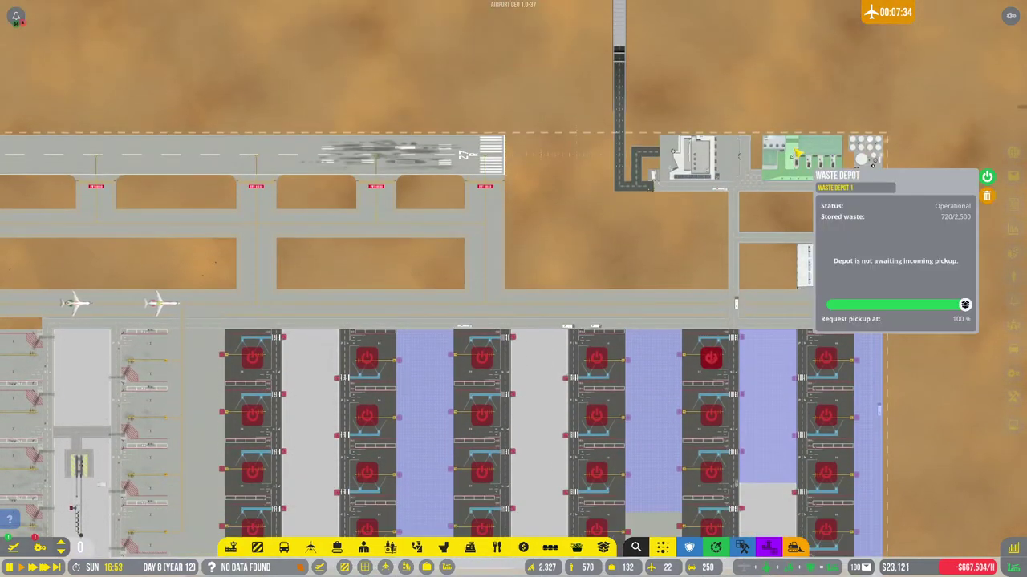
pyautogui.click(720, 163)
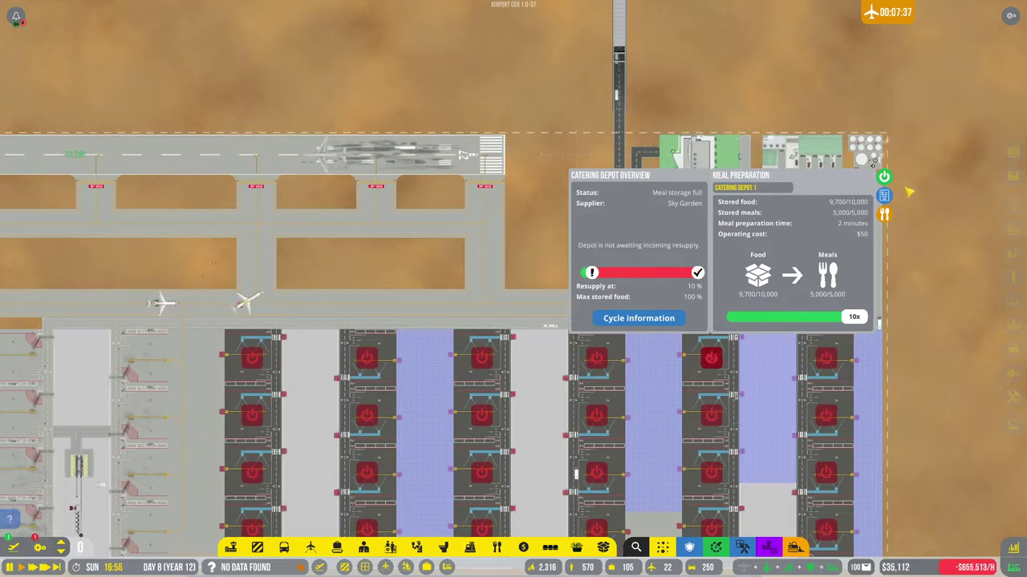
pyautogui.click(884, 177)
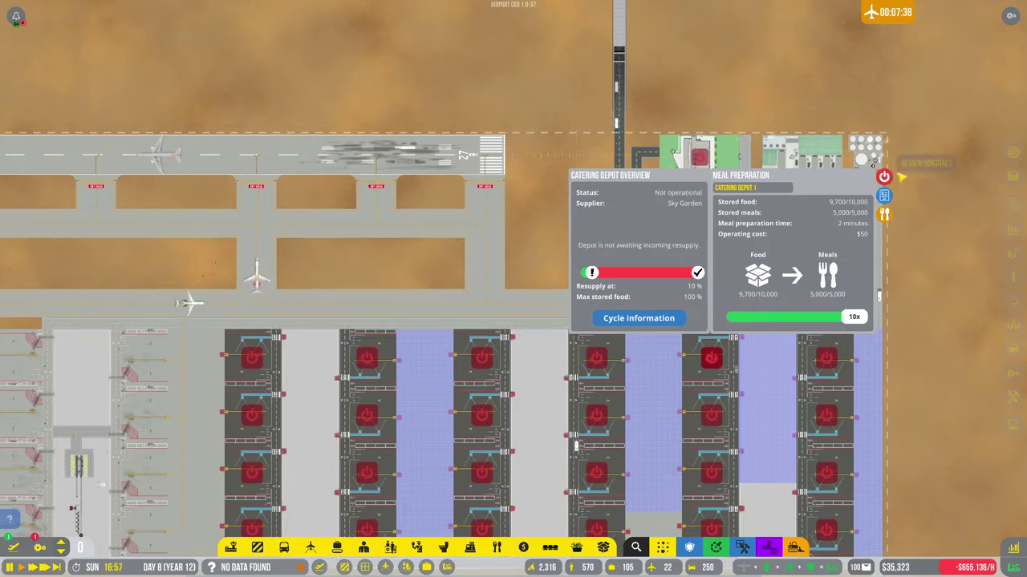
pyautogui.click(545, 241)
pyautogui.press('s')
# Step: Review the Flight Monitor and close it again
pyautogui.press('a')
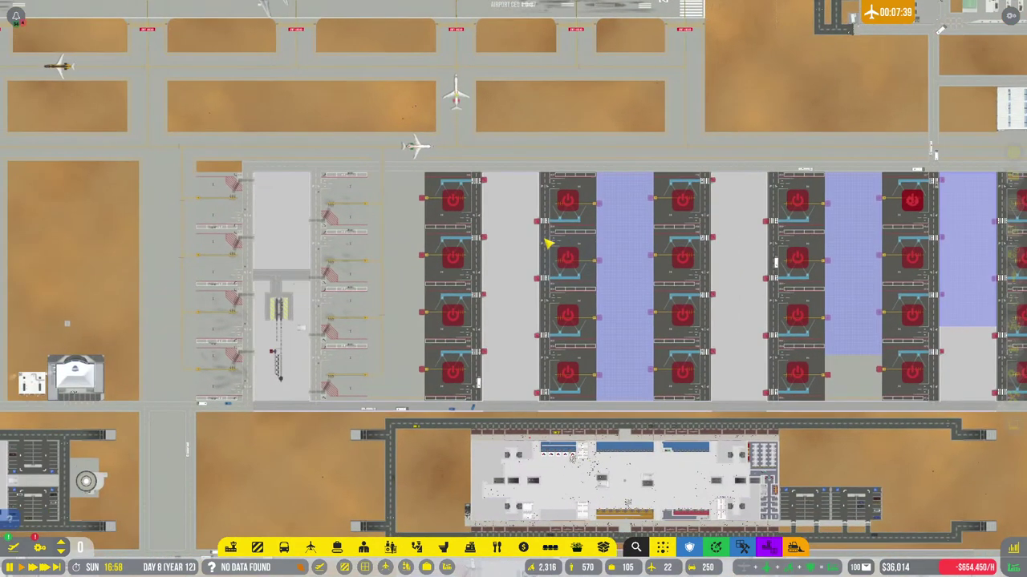
pyautogui.press('s')
pyautogui.press('a')
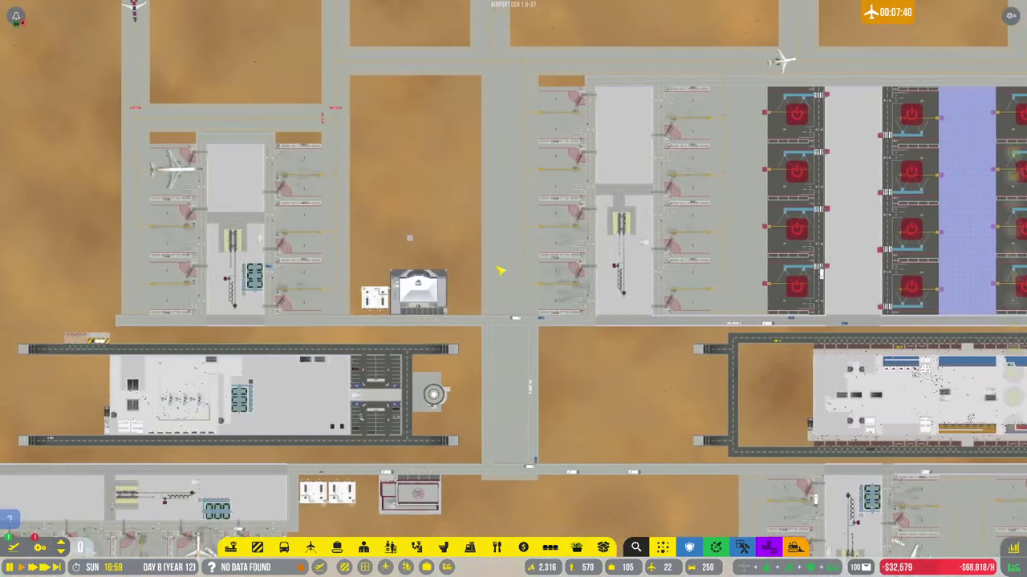
pyautogui.press('f')
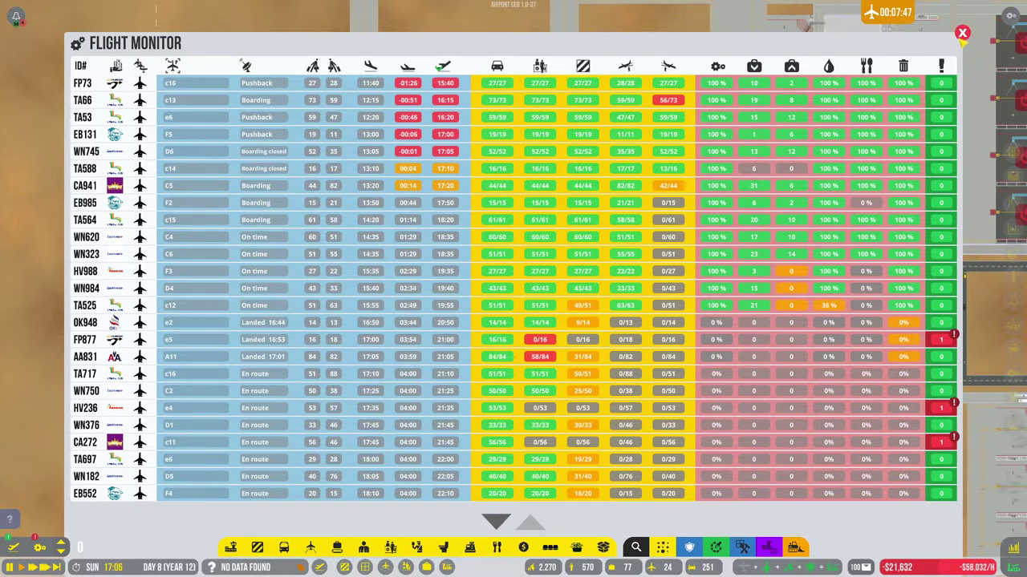
pyautogui.press('Escape')
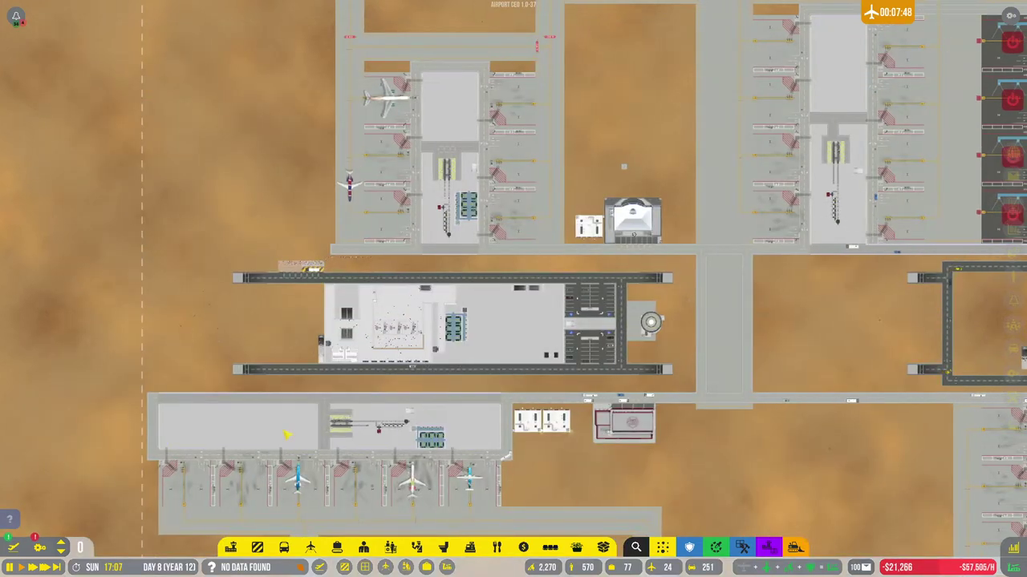
# Step: Open Economy > Budget Overview from the funds counter to see hourly income and expenses
pyautogui.press('s')
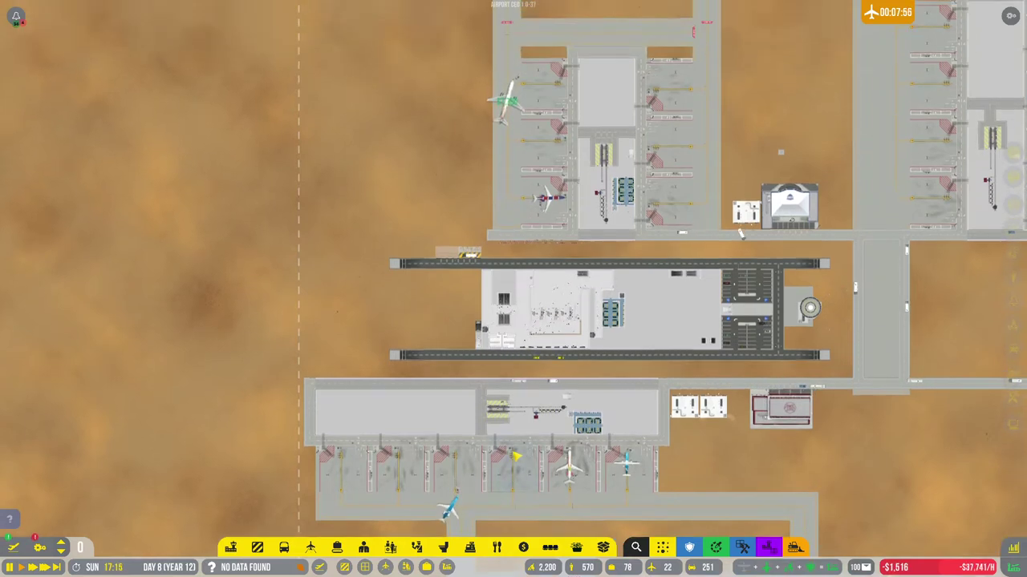
pyautogui.scroll(3, 401, 314)
pyautogui.press('w')
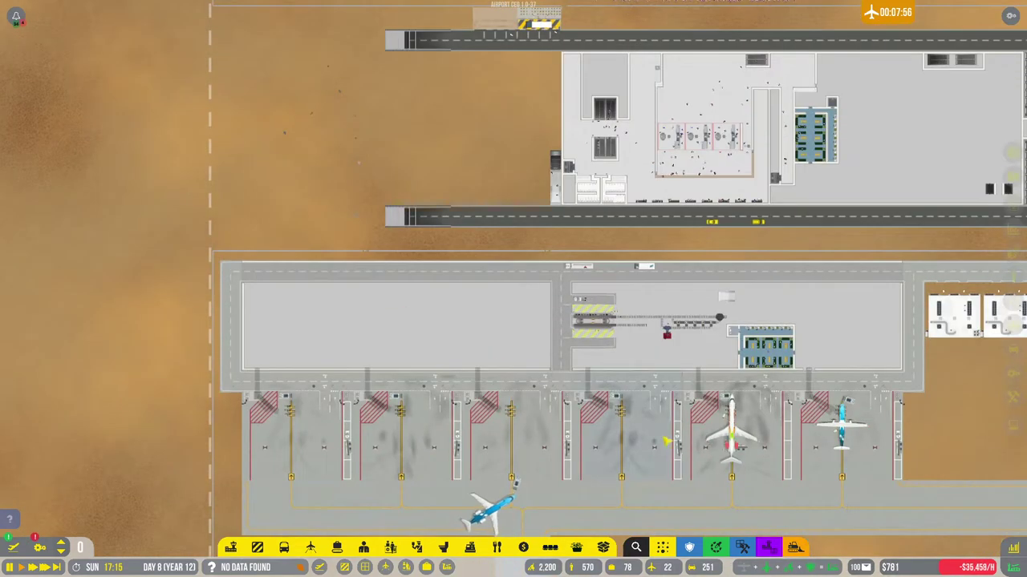
pyautogui.click(926, 568)
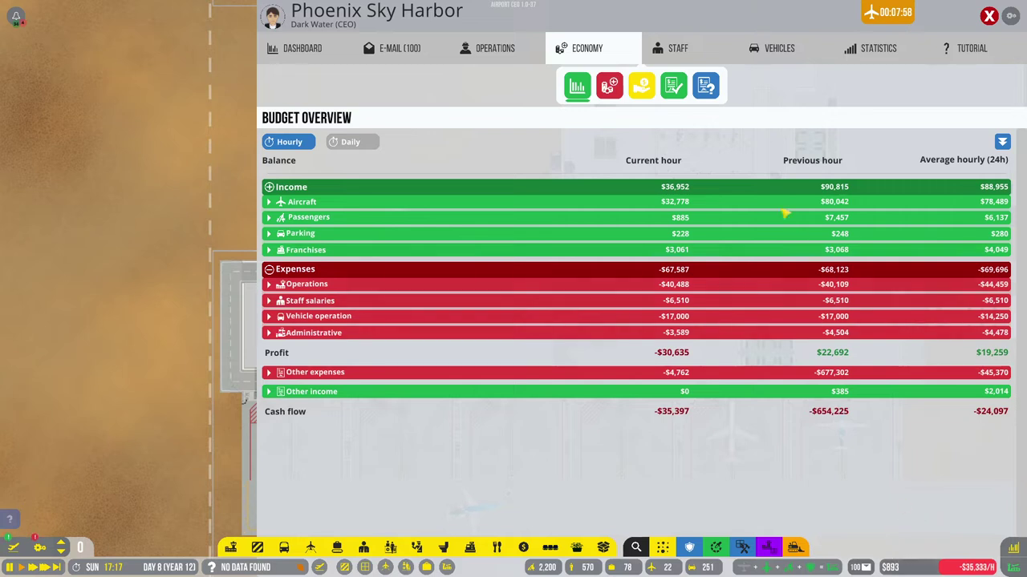
# Step: Filter offered contracts to Airlines and accept Delta, Alaska and Hawaiian Airlines (w)
pyautogui.click(704, 90)
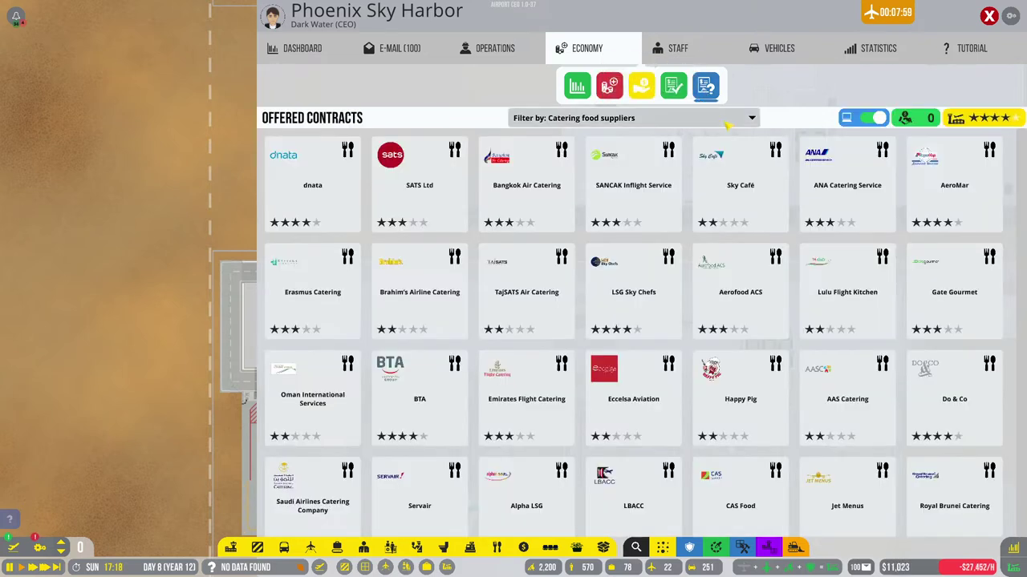
pyautogui.click(595, 119)
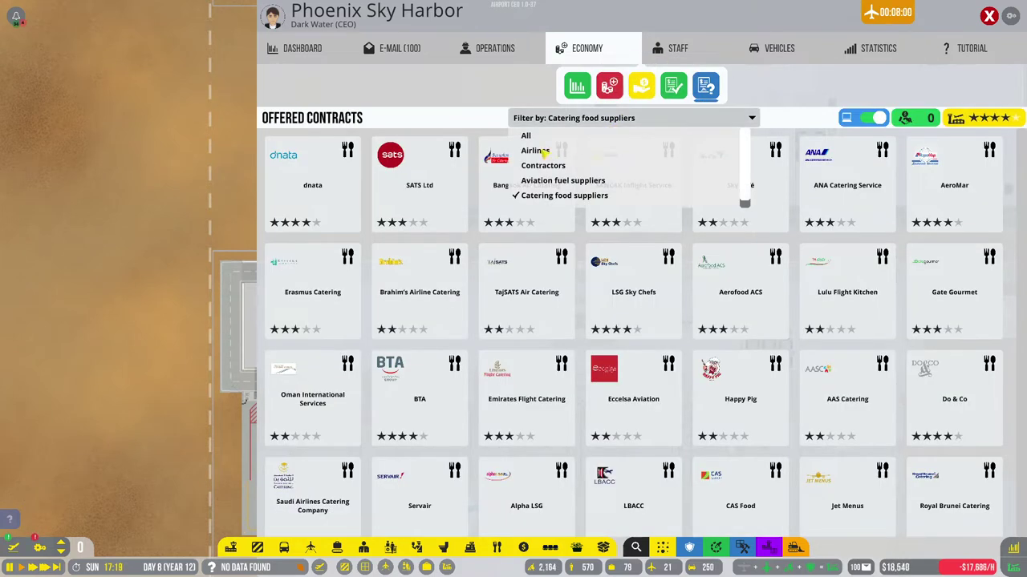
pyautogui.click(534, 151)
pyautogui.scroll(-3, 525, 417)
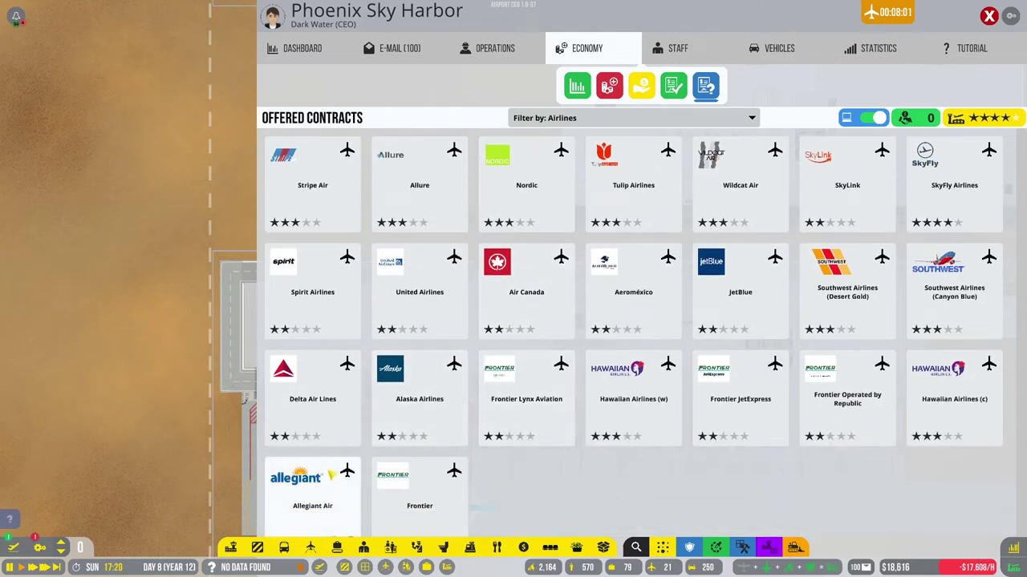
pyautogui.moveTo(313, 397)
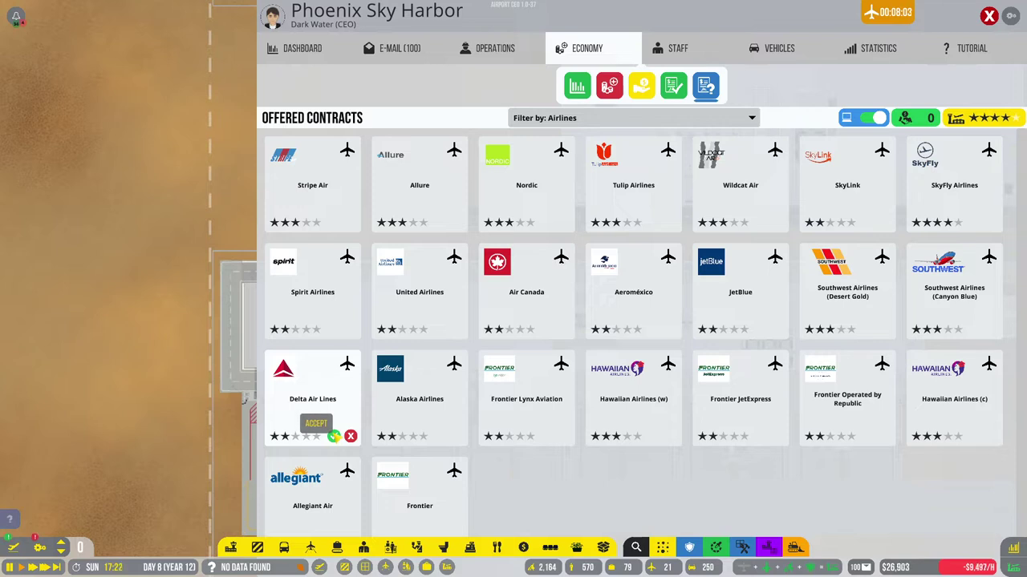
pyautogui.click(334, 437)
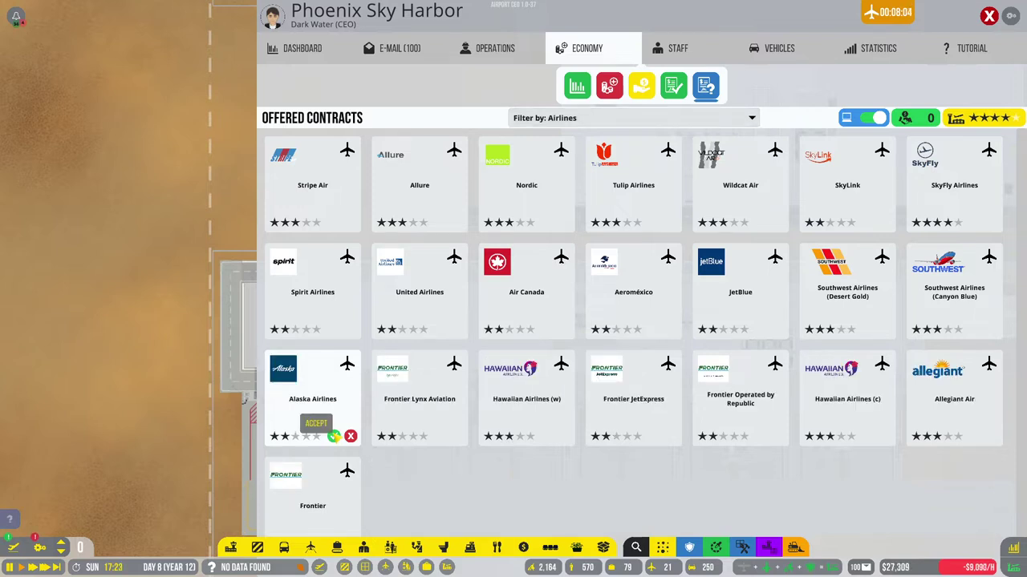
pyautogui.click(334, 436)
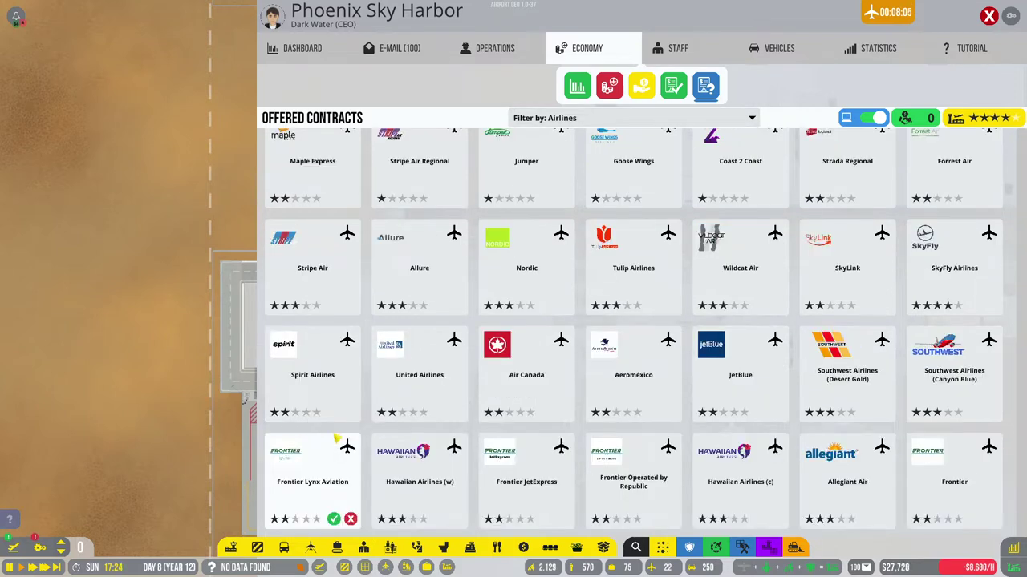
pyautogui.moveTo(419, 481)
pyautogui.click(440, 519)
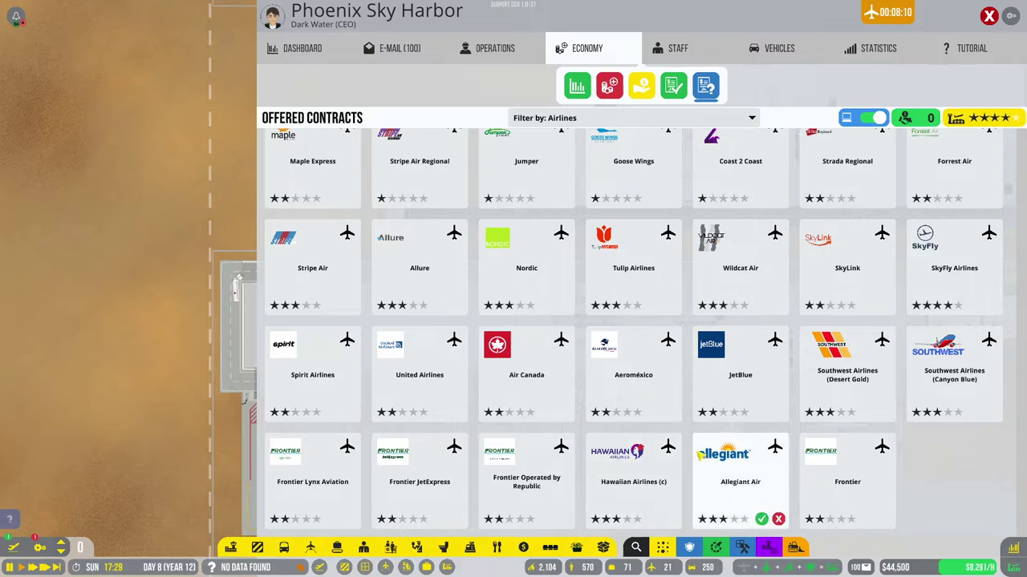
# Step: Accept JetBlue, United, Spirit, Allegiant, Frontier and Air Canada contracts, then return to the map
pyautogui.click(760, 412)
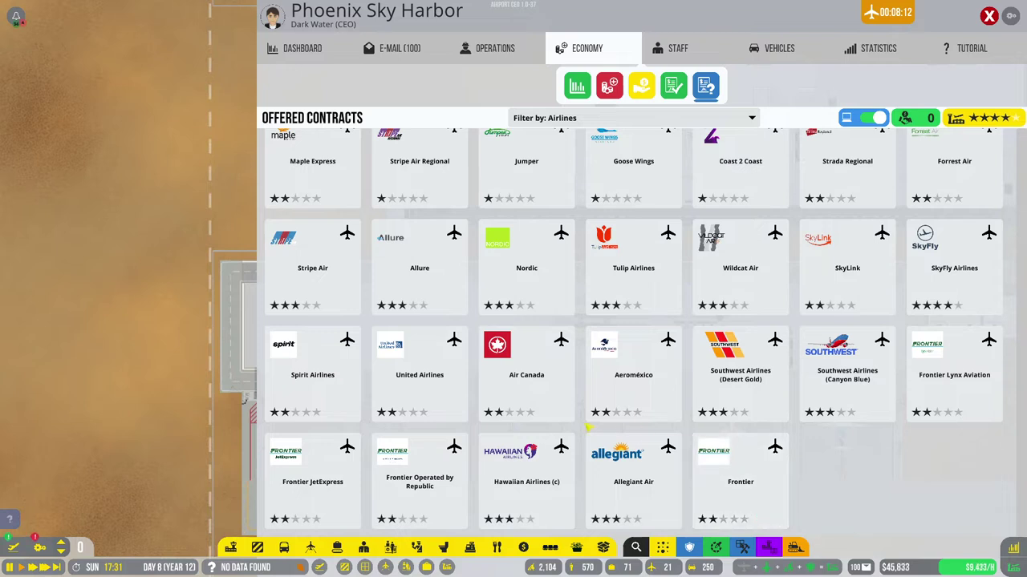
pyautogui.moveTo(420, 374)
pyautogui.click(440, 411)
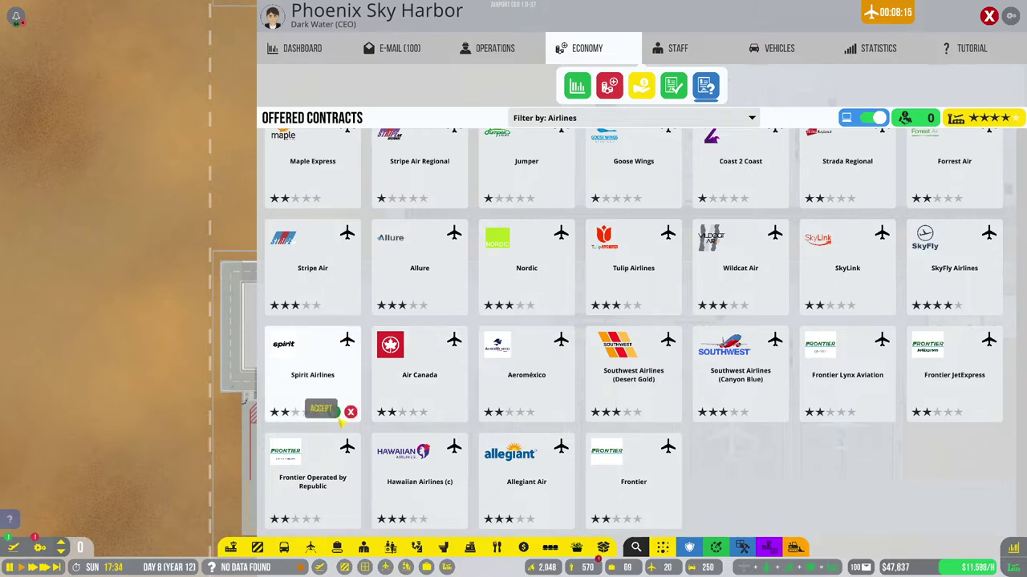
pyautogui.click(334, 411)
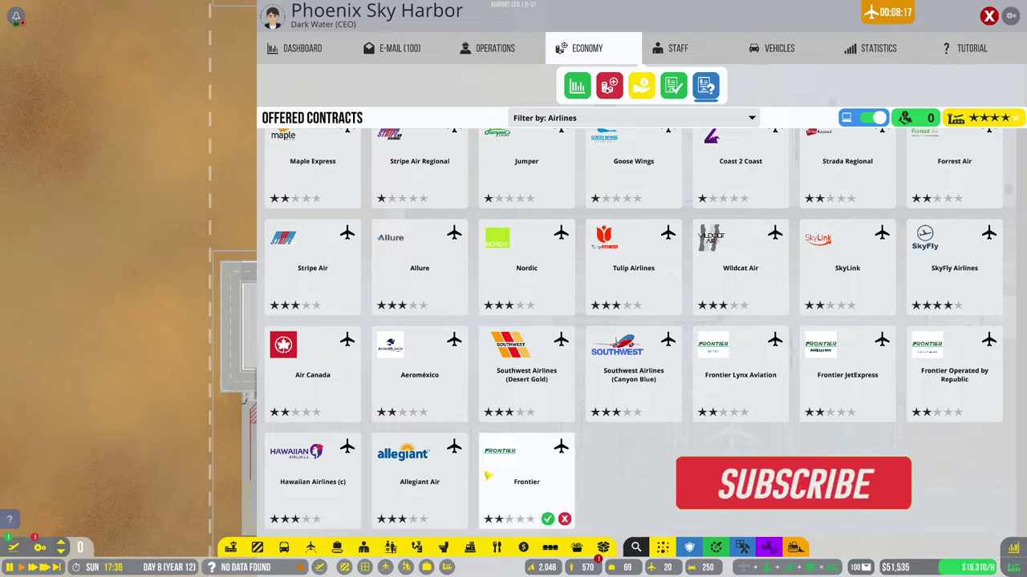
pyautogui.click(441, 519)
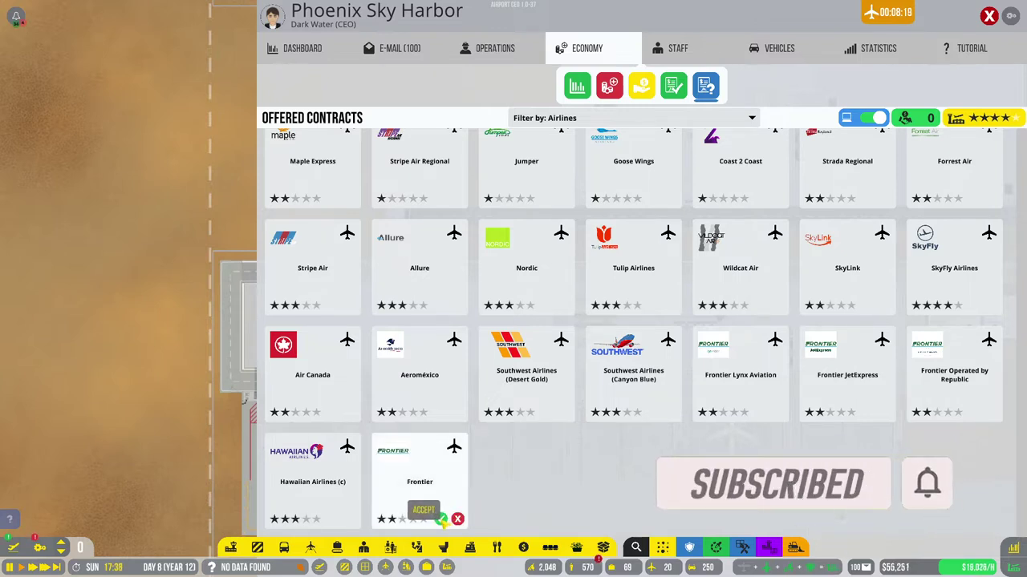
pyautogui.click(442, 519)
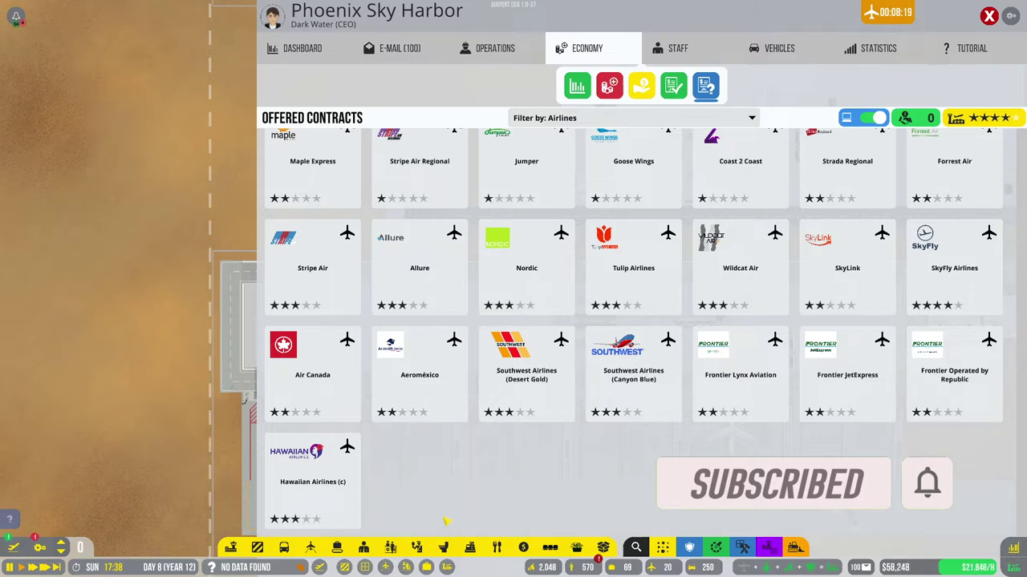
pyautogui.moveTo(312, 374)
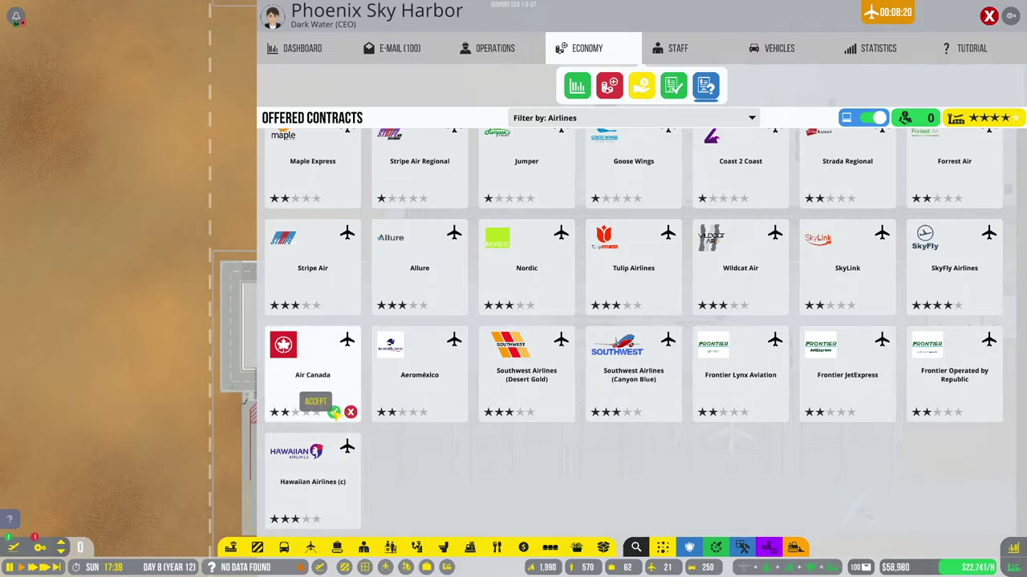
pyautogui.click(334, 412)
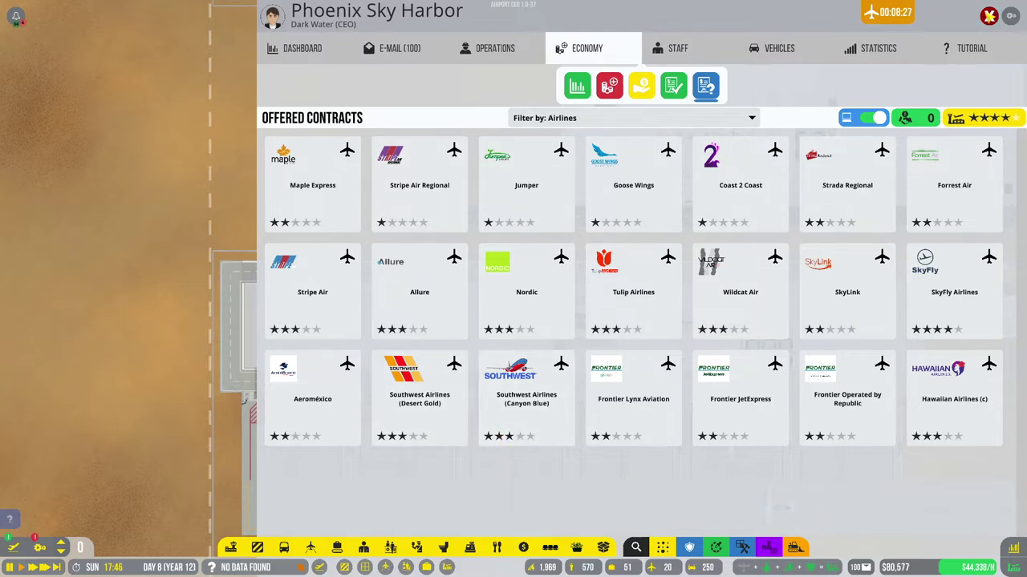
pyautogui.press('Escape')
pyautogui.press('s')
pyautogui.scroll(-1, 559, 217)
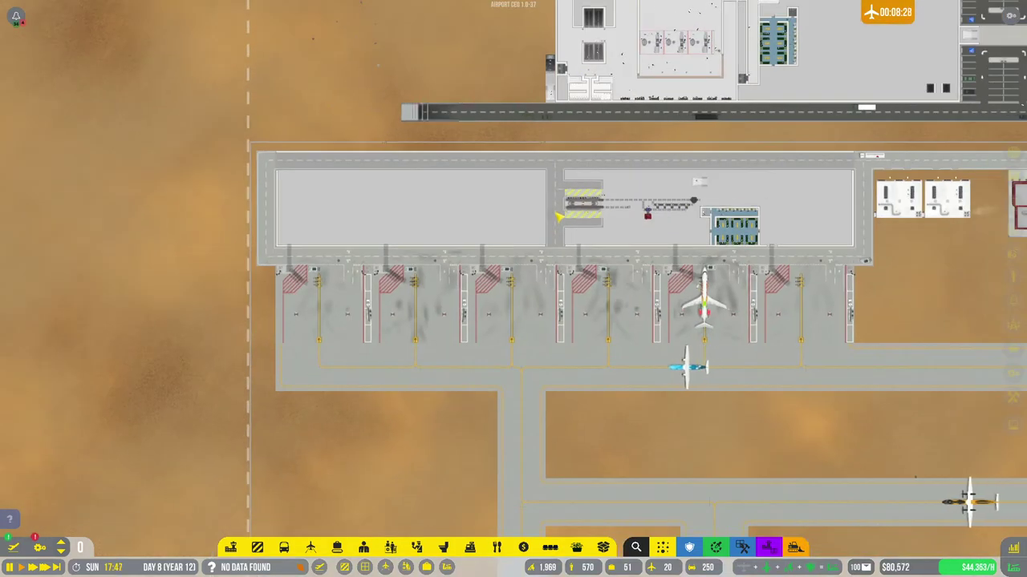
pyautogui.scroll(1, 559, 217)
pyautogui.scroll(2, 305, 279)
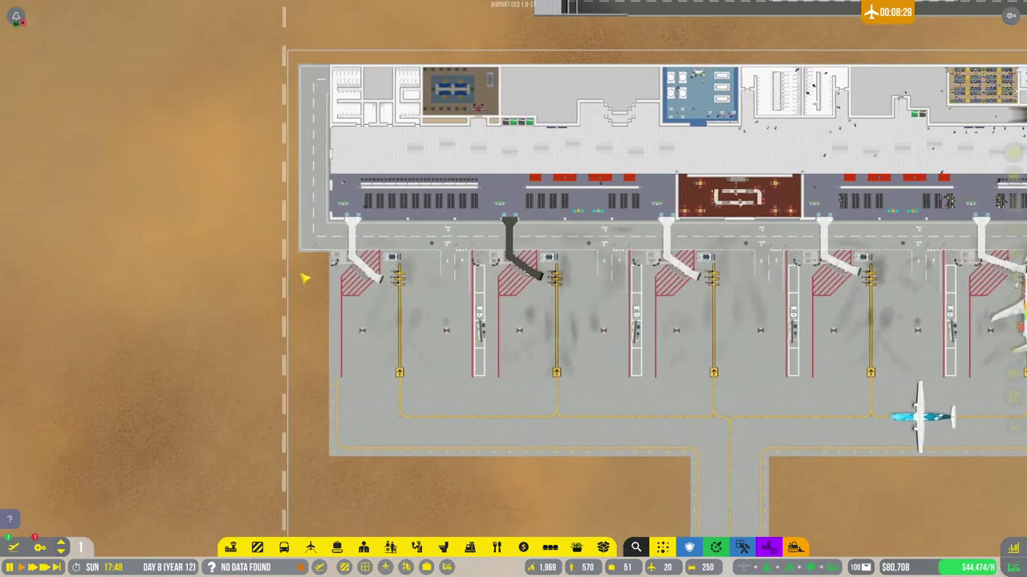
pyautogui.scroll(2, 305, 278)
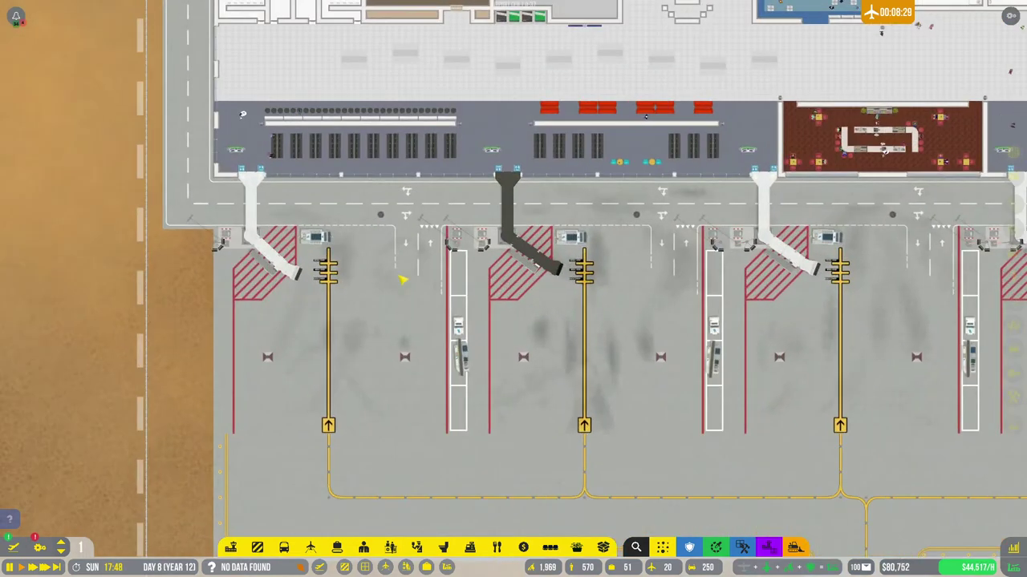
# Step: Paint the dark grey jet bridge at the second gate near-white with the Coloring tool
pyautogui.click(752, 542)
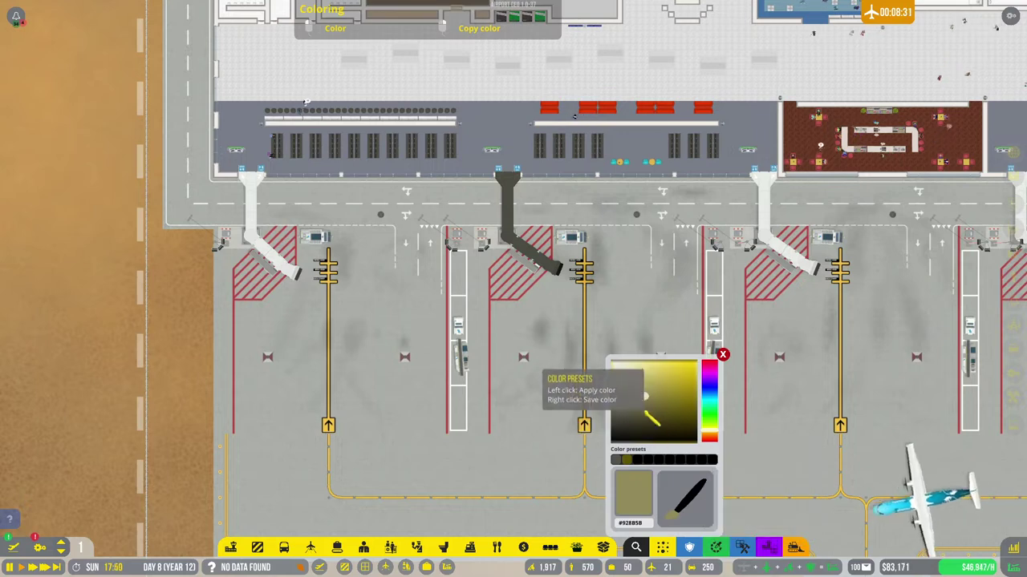
pyautogui.moveTo(623, 394); pyautogui.dragTo(608, 351)
pyautogui.click(521, 242)
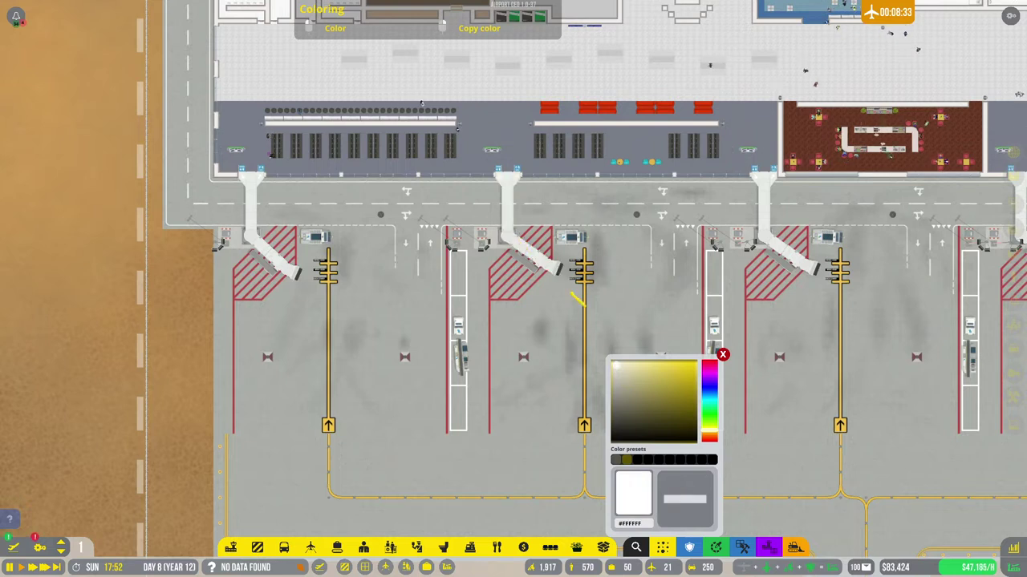
pyautogui.click(722, 354)
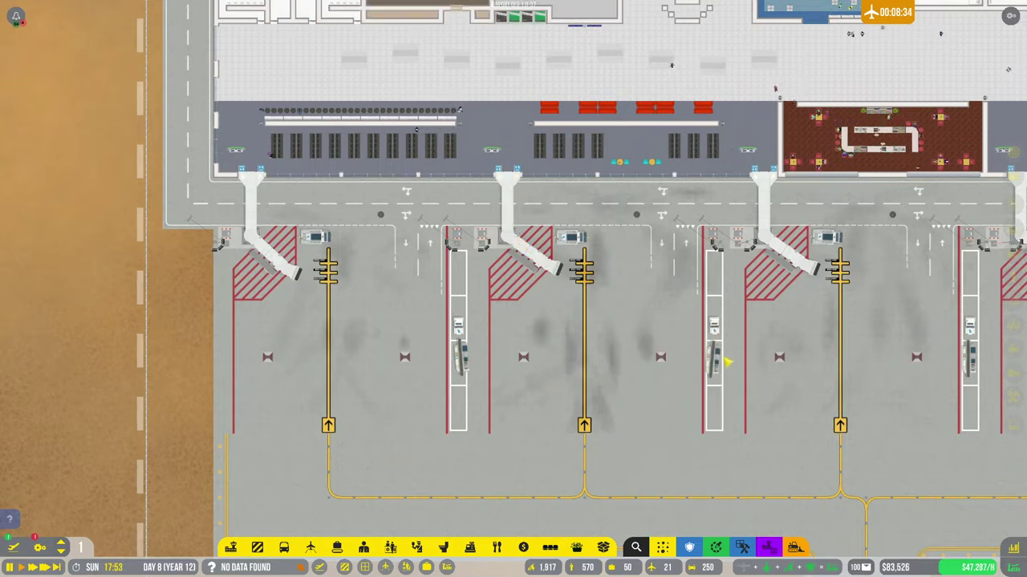
pyautogui.click(672, 385)
pyautogui.scroll(-3, 600, 420)
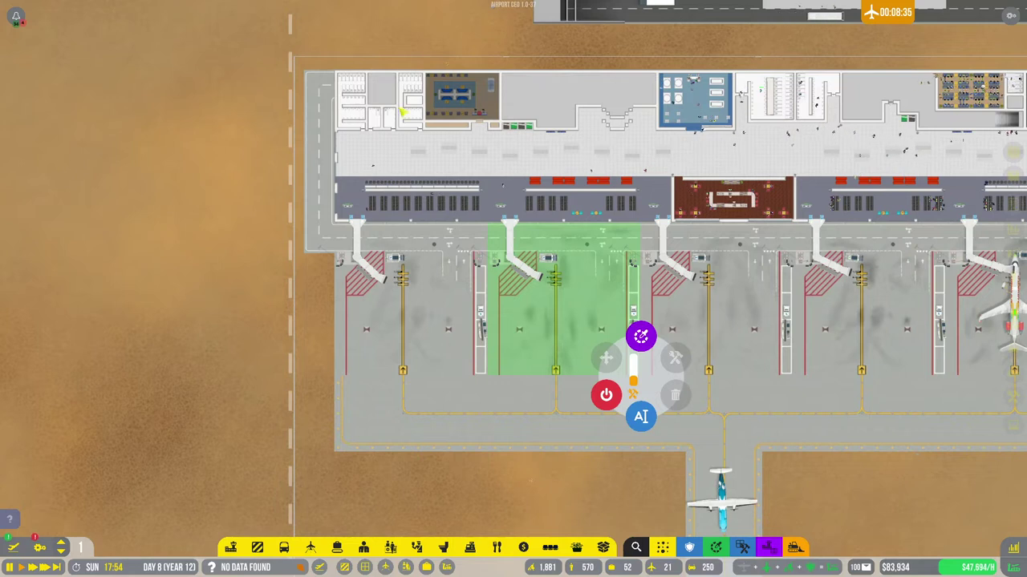
# Step: Change the airline lounge's allowed airline from 'Any airline' to Delta Air Lines
pyautogui.click(484, 103)
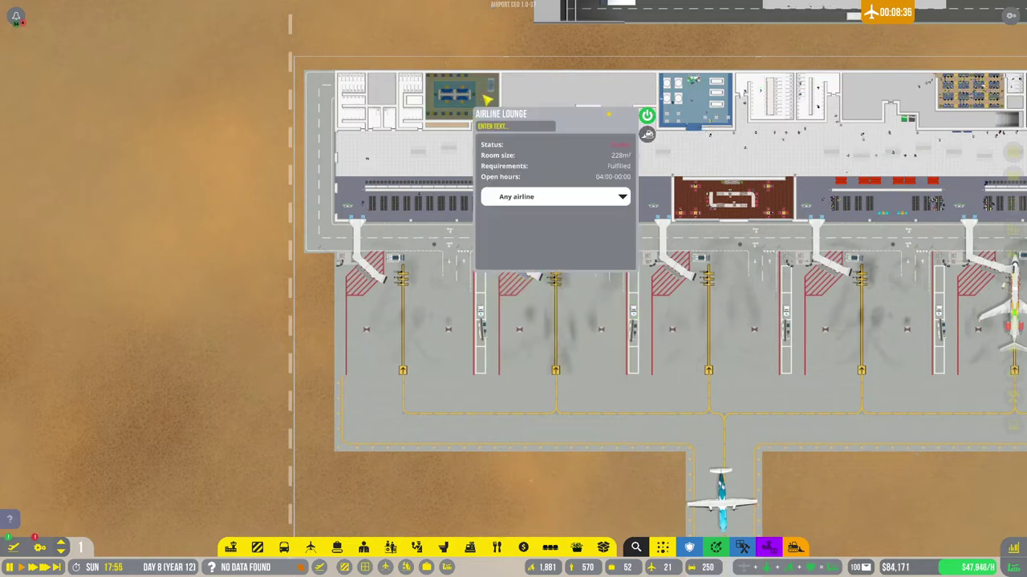
pyautogui.click(550, 196)
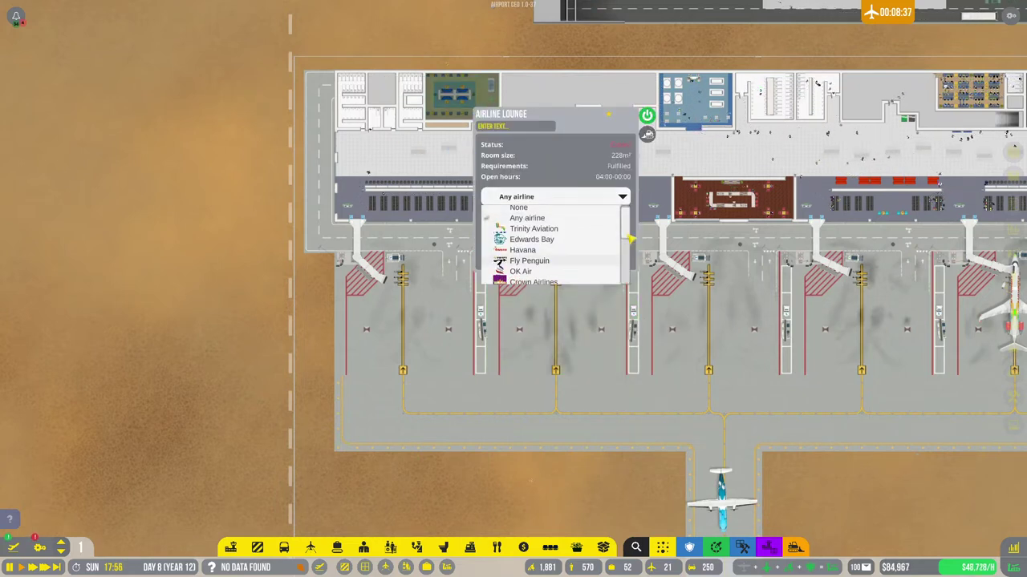
pyautogui.scroll(-5, 625, 274)
pyautogui.scroll(-2, 625, 275)
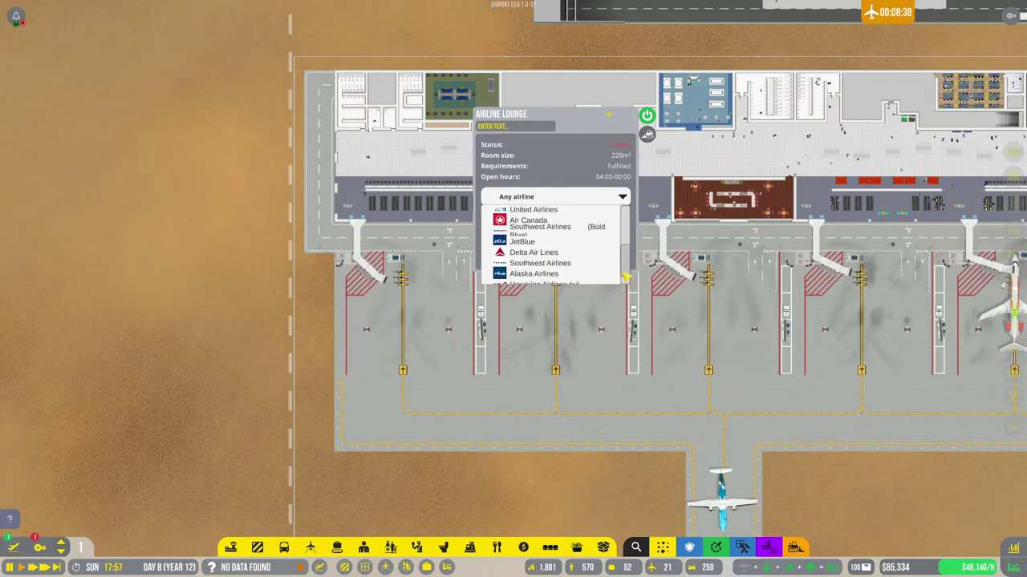
pyautogui.click(531, 252)
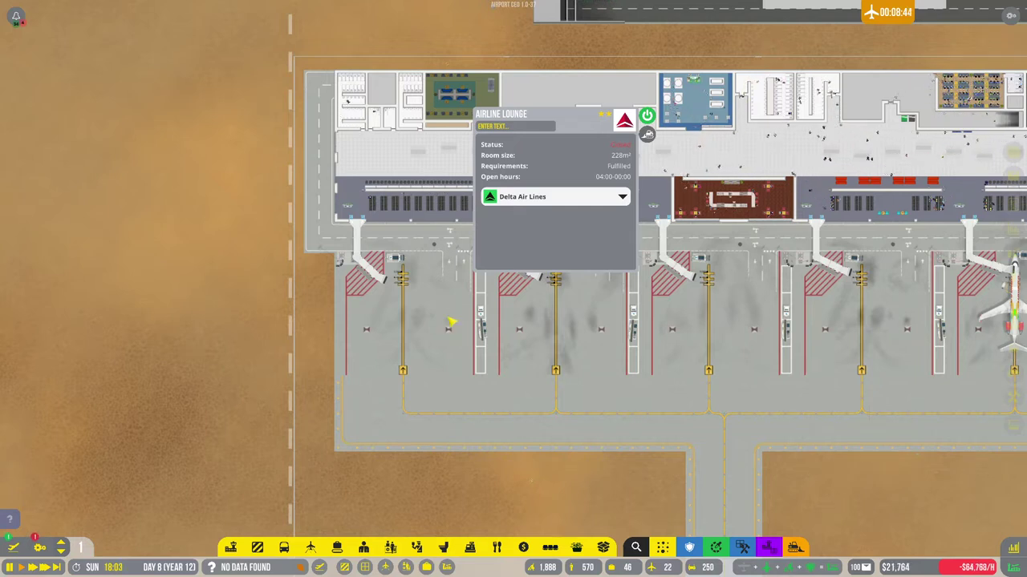
# Step: Assign stands F7 and F8 to Delta Air Lines
pyautogui.click(455, 387)
pyautogui.click(454, 353)
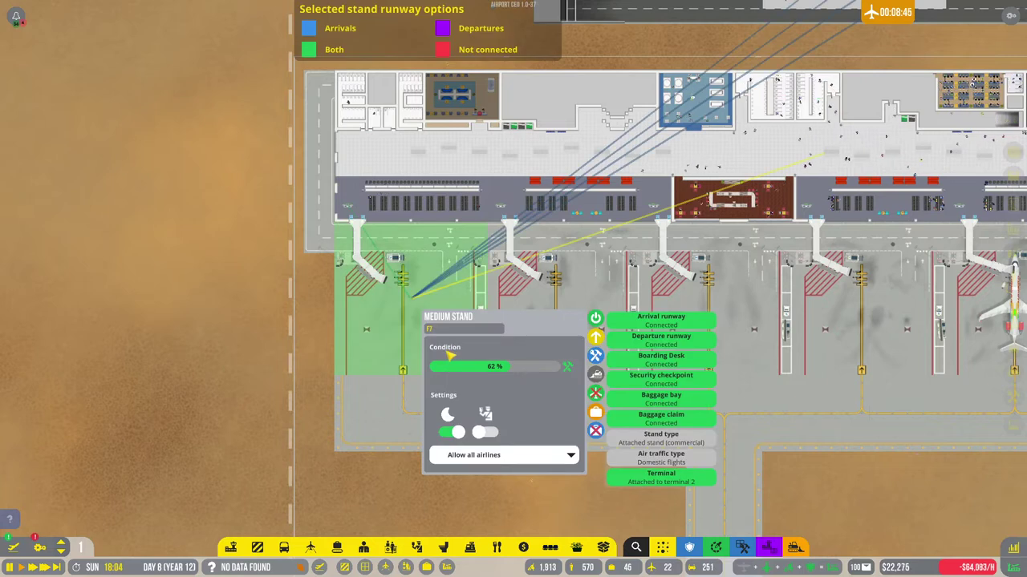
pyautogui.click(503, 456)
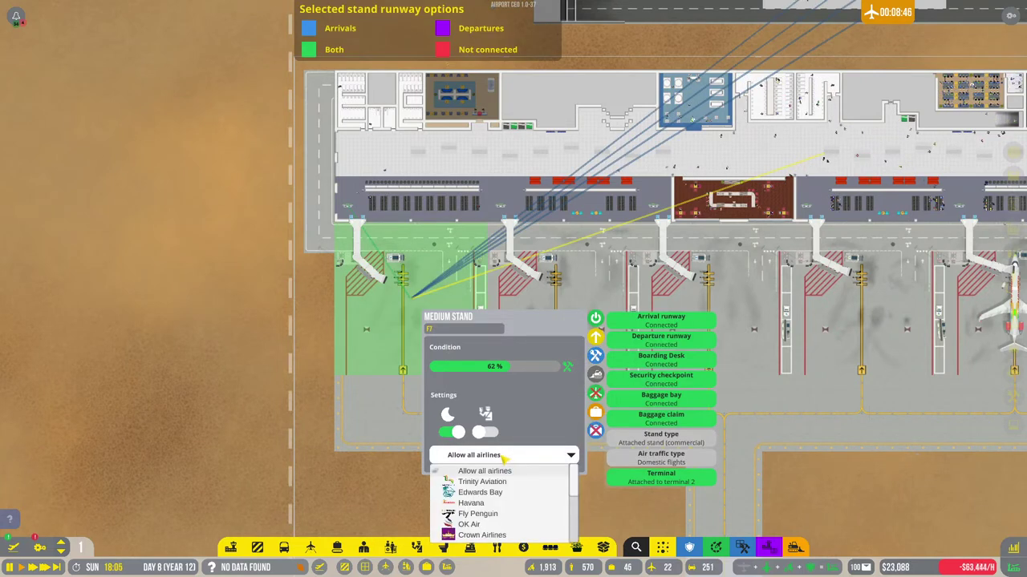
pyautogui.scroll(-1, 559, 495)
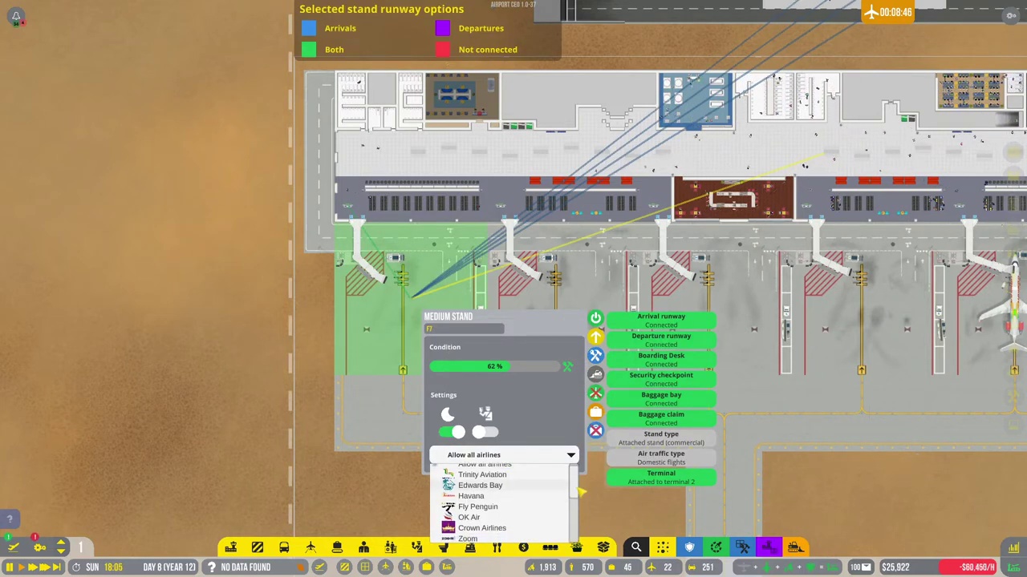
pyautogui.scroll(-5, 571, 493)
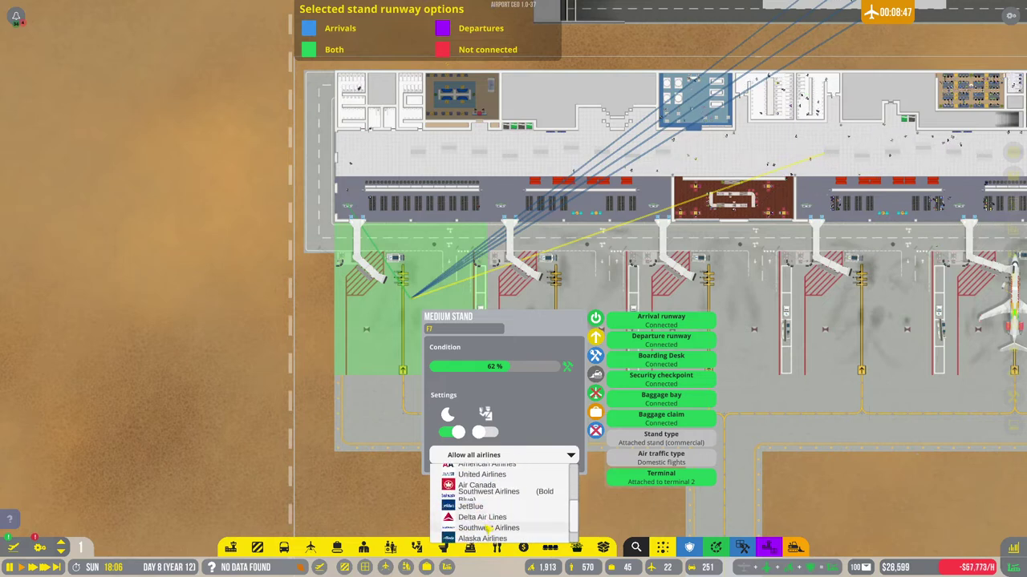
pyautogui.click(484, 518)
pyautogui.click(566, 295)
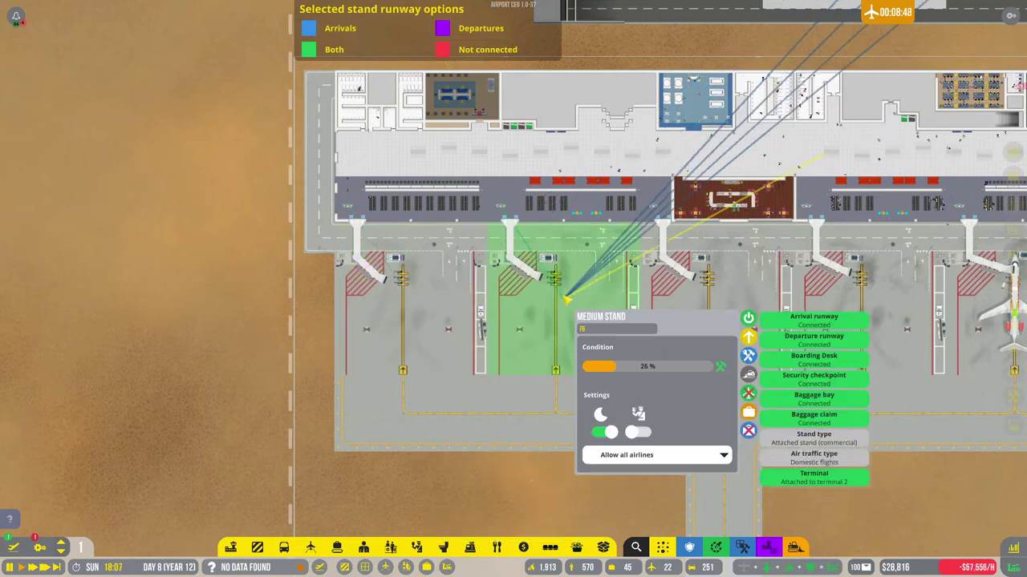
pyautogui.click(652, 455)
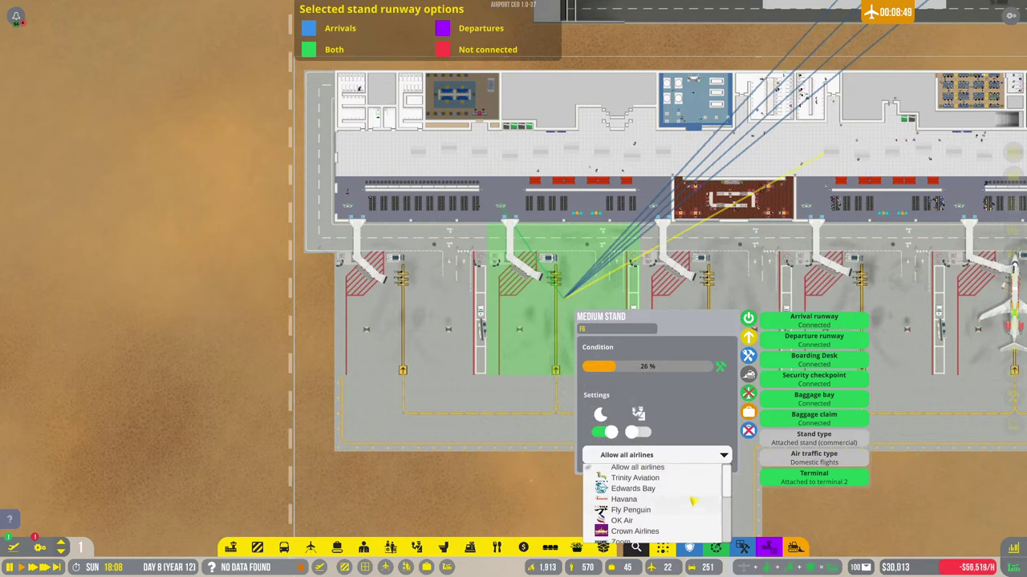
pyautogui.scroll(-3, 722, 505)
pyautogui.scroll(-3, 722, 521)
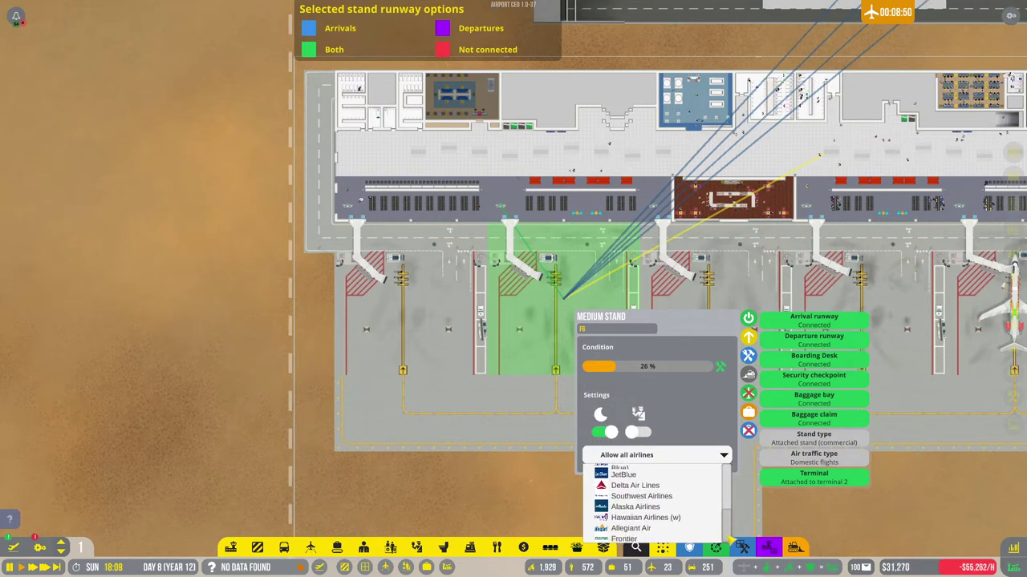
pyautogui.click(650, 486)
pyautogui.scroll(-3, 837, 412)
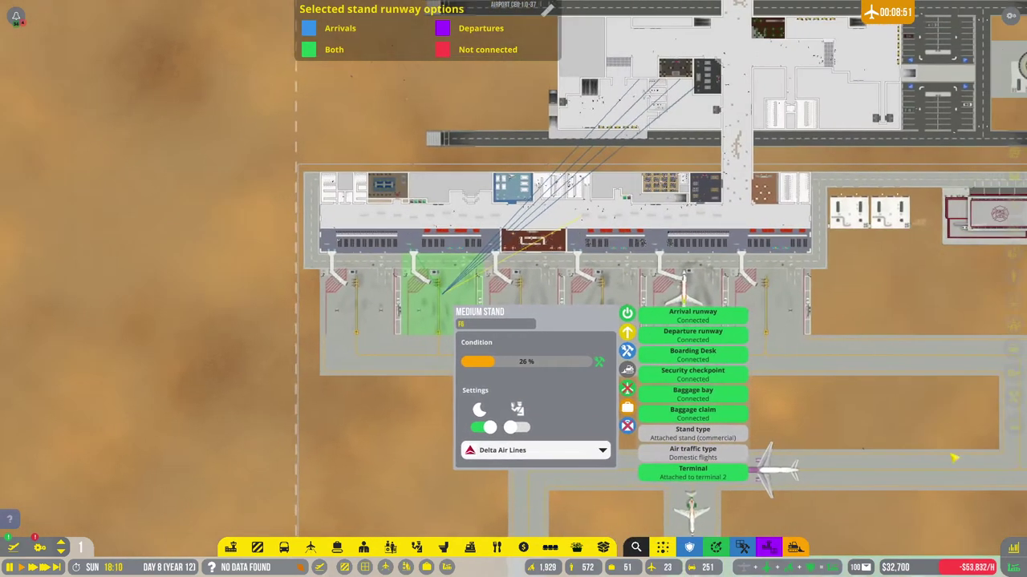
# Step: Assign stand F5 to Air Canada and stand F4 to Hawaiian Airlines (w)
pyautogui.click(836, 413)
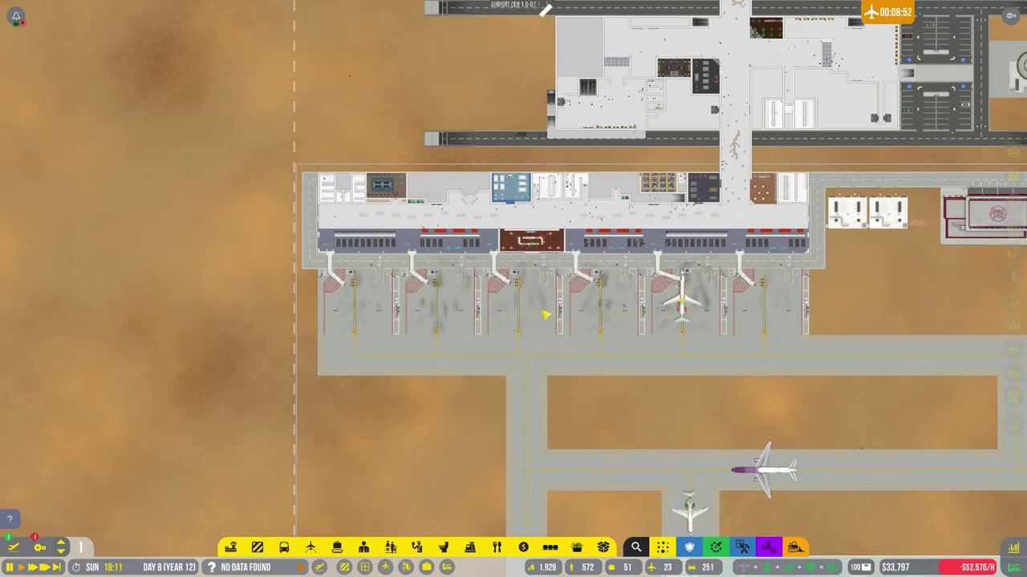
pyautogui.click(543, 313)
pyautogui.click(659, 448)
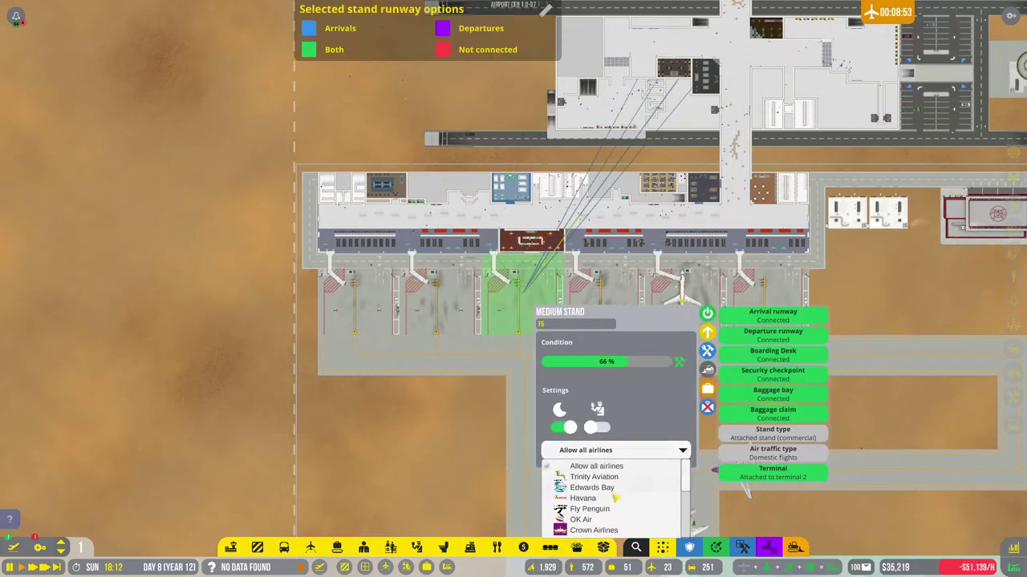
pyautogui.scroll(-3, 686, 491)
pyautogui.scroll(-3, 678, 501)
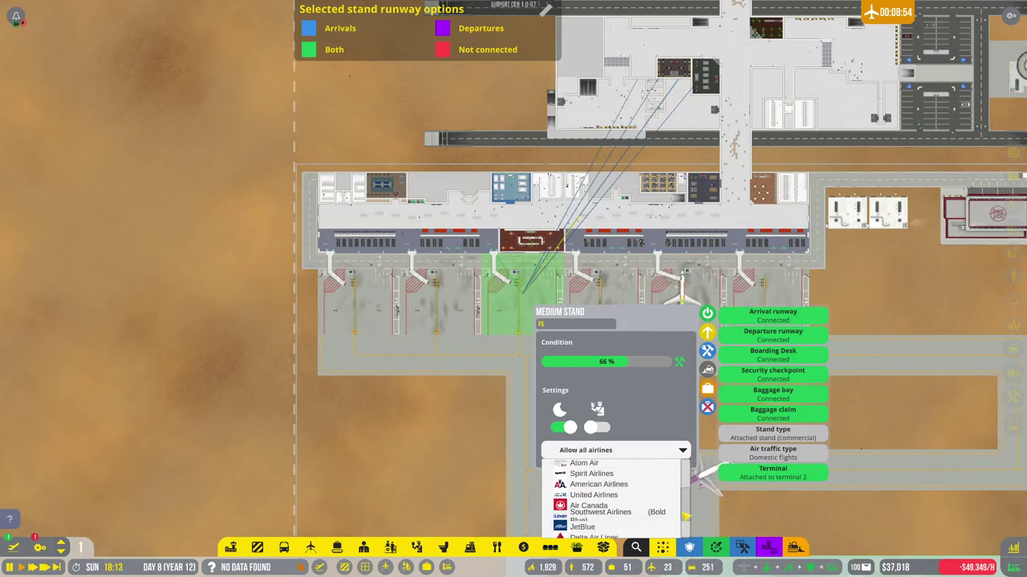
pyautogui.scroll(-3, 670, 510)
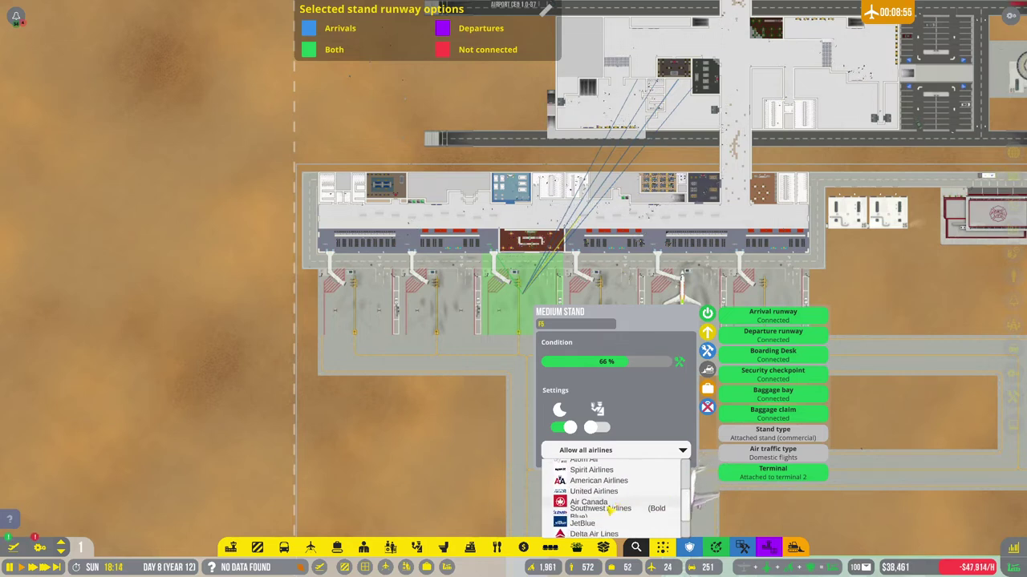
pyautogui.click(605, 506)
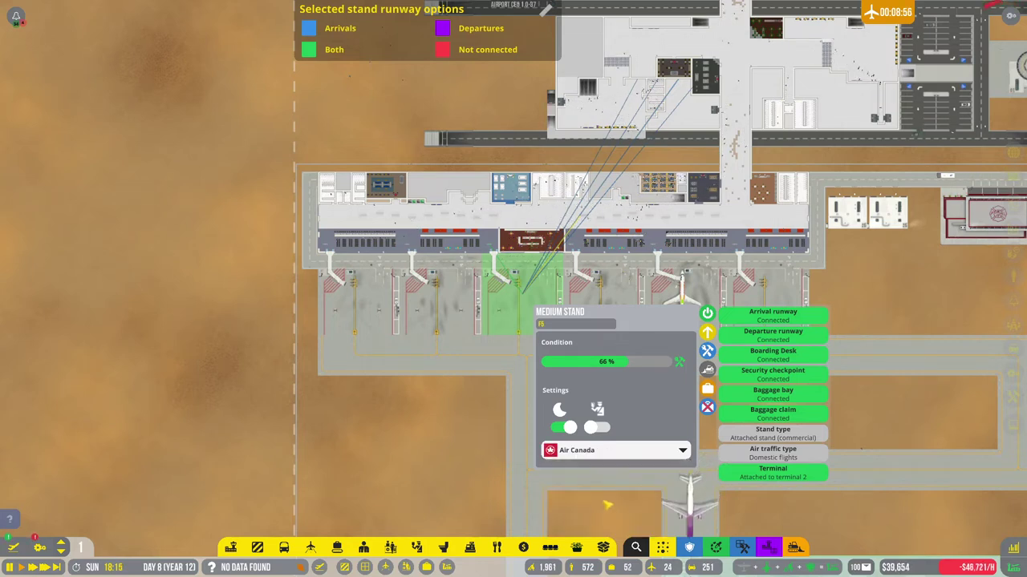
pyautogui.click(622, 312)
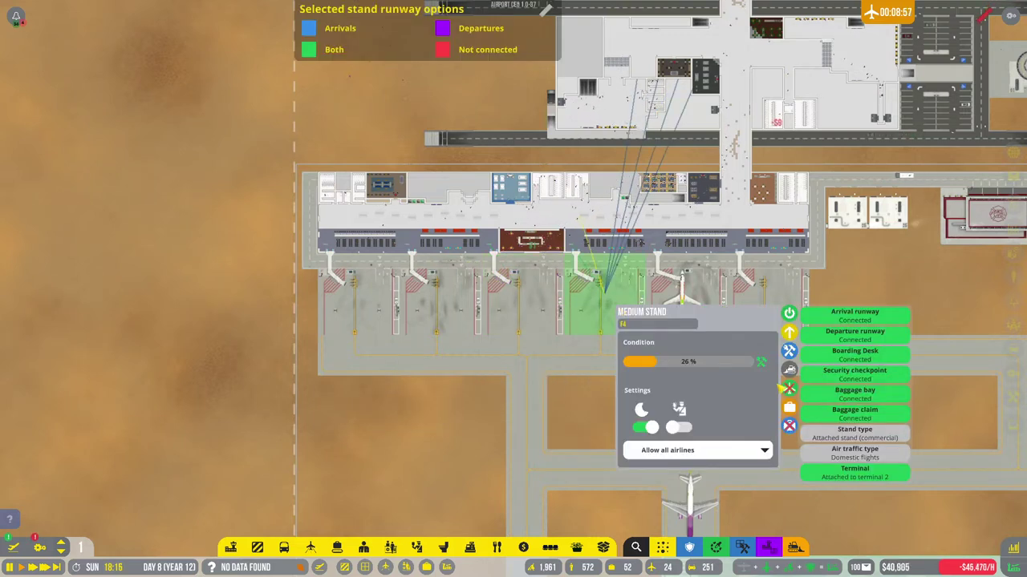
pyautogui.click(749, 450)
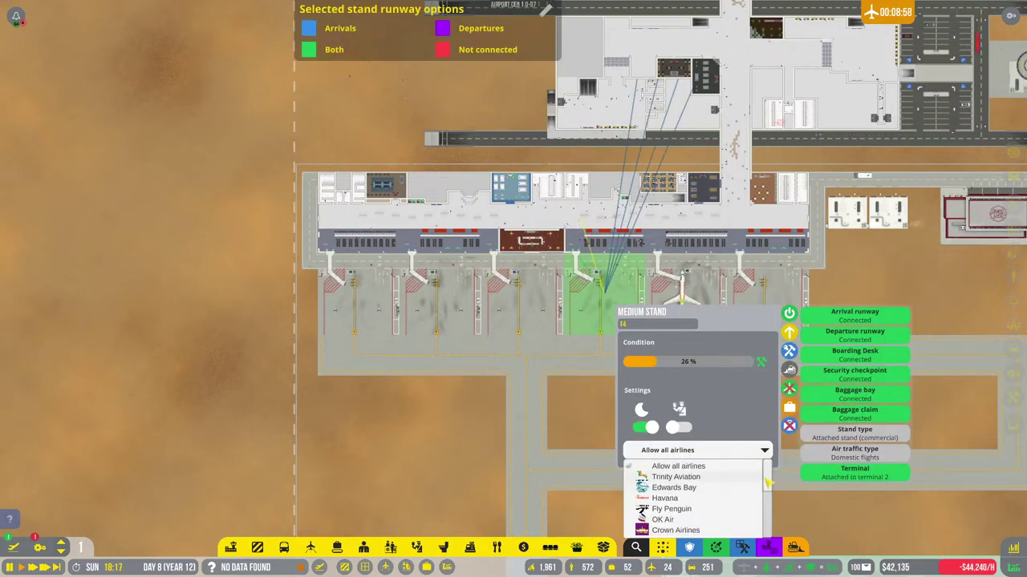
pyautogui.moveTo(767, 482); pyautogui.dragTo(771, 533)
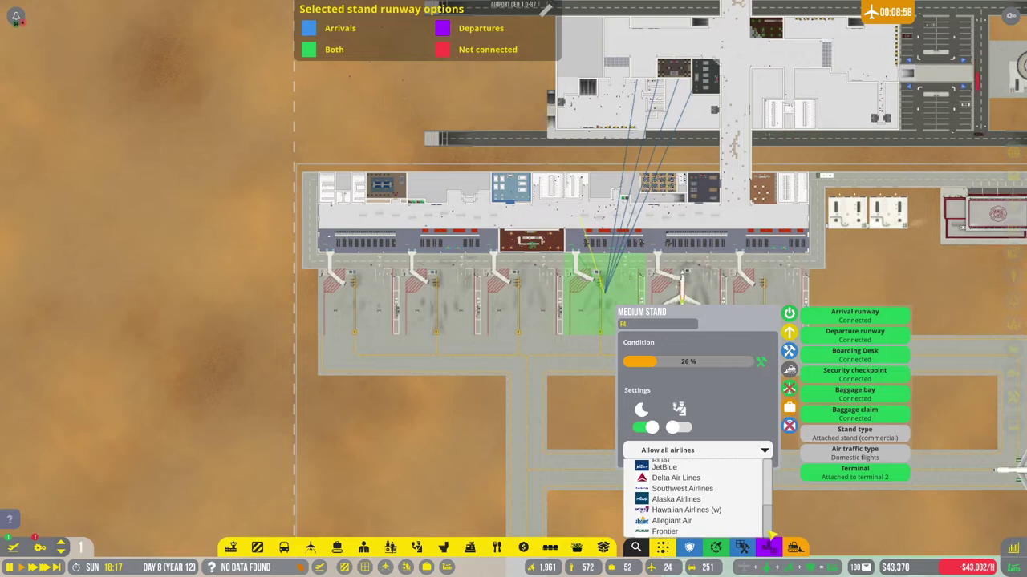
pyautogui.click(693, 511)
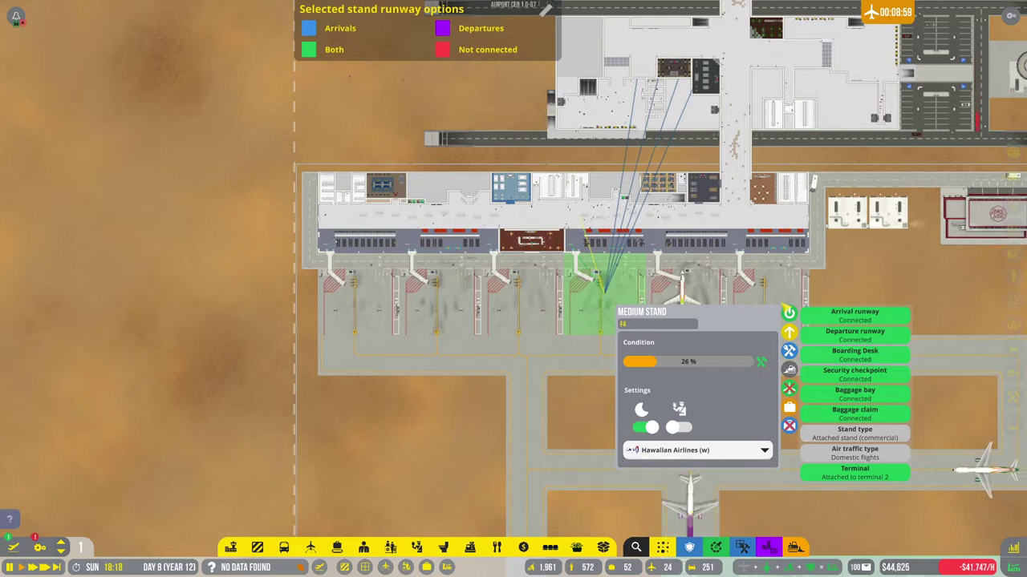
# Step: Assign stand F3 to Allegiant Air and close its panel
pyautogui.click(722, 298)
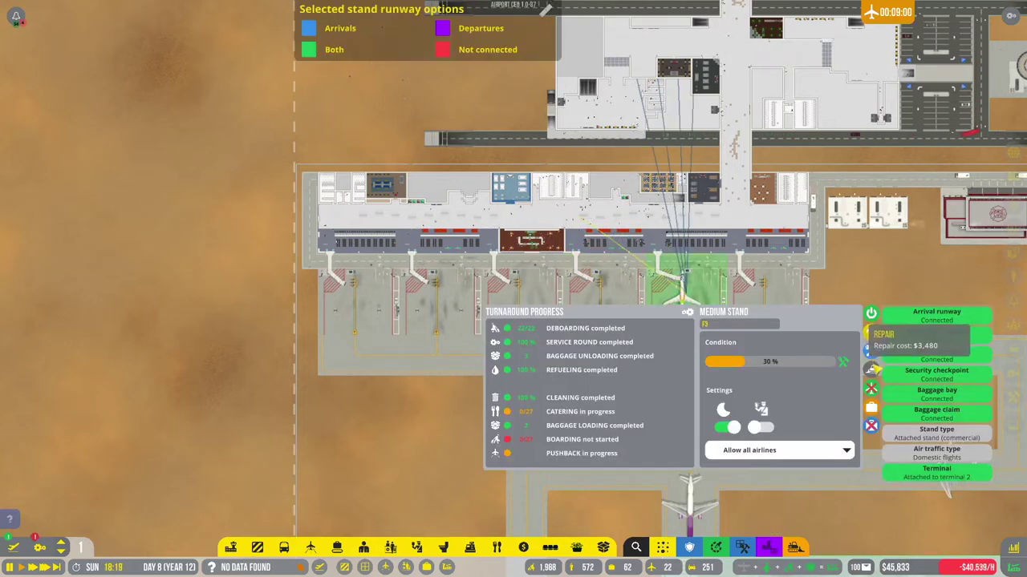
pyautogui.click(826, 452)
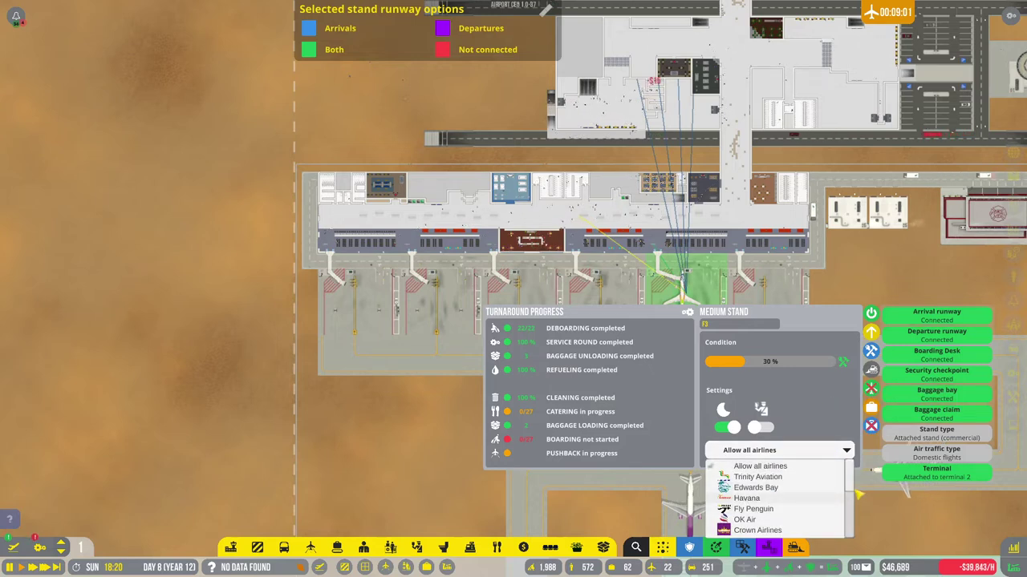
pyautogui.scroll(-3, 802, 505)
pyautogui.scroll(-3, 786, 517)
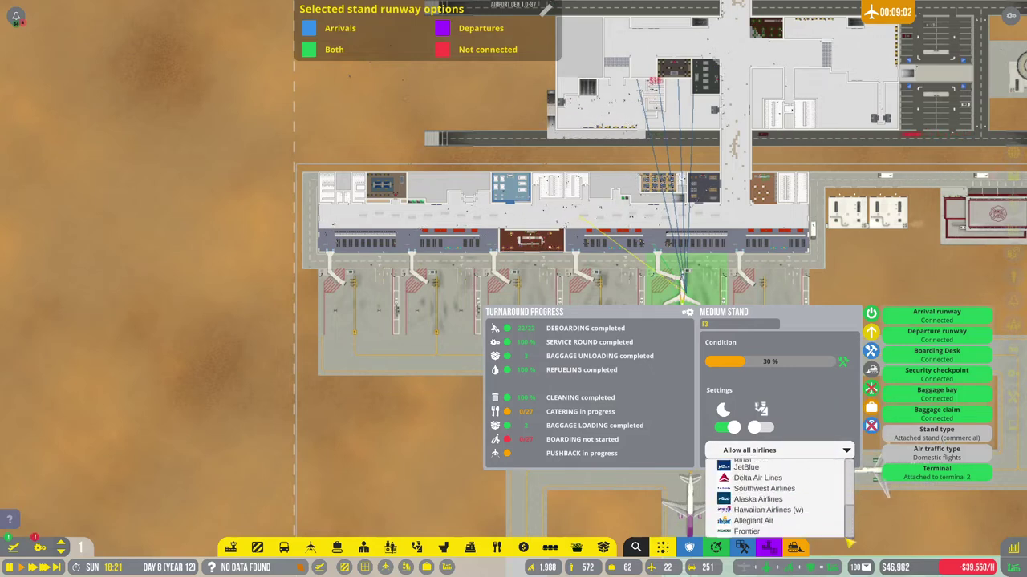
pyautogui.click(762, 520)
pyautogui.click(850, 281)
# Step: Assign northern pier stands E1 and E3 to United Airlines
pyautogui.press('w')
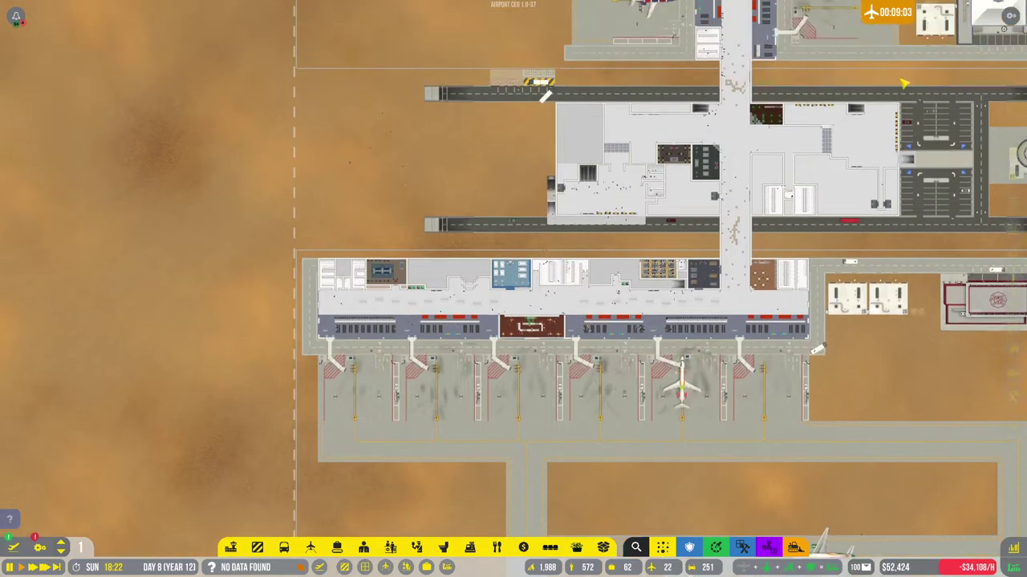
pyautogui.press('w')
pyautogui.click(740, 396)
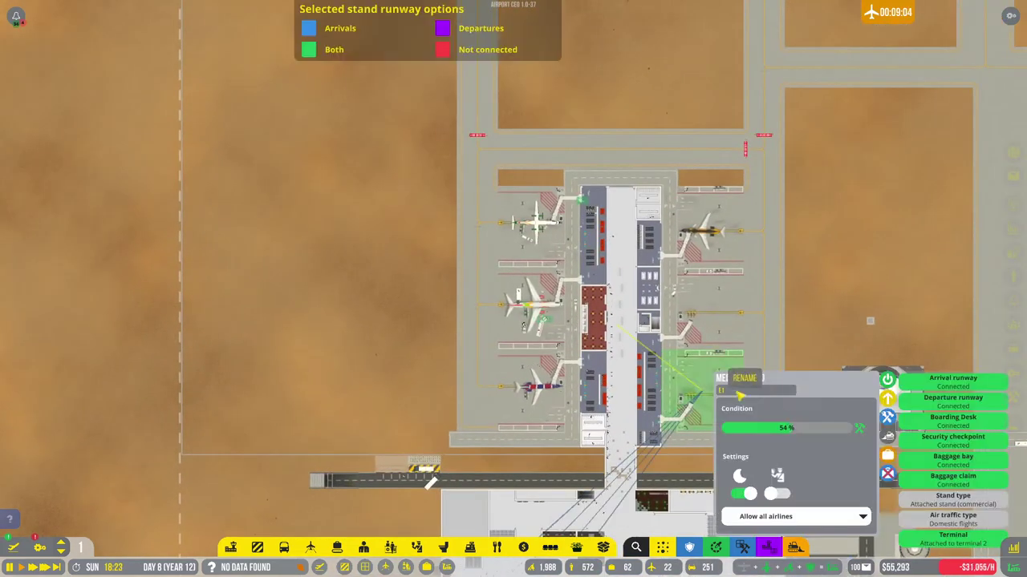
pyautogui.click(847, 521)
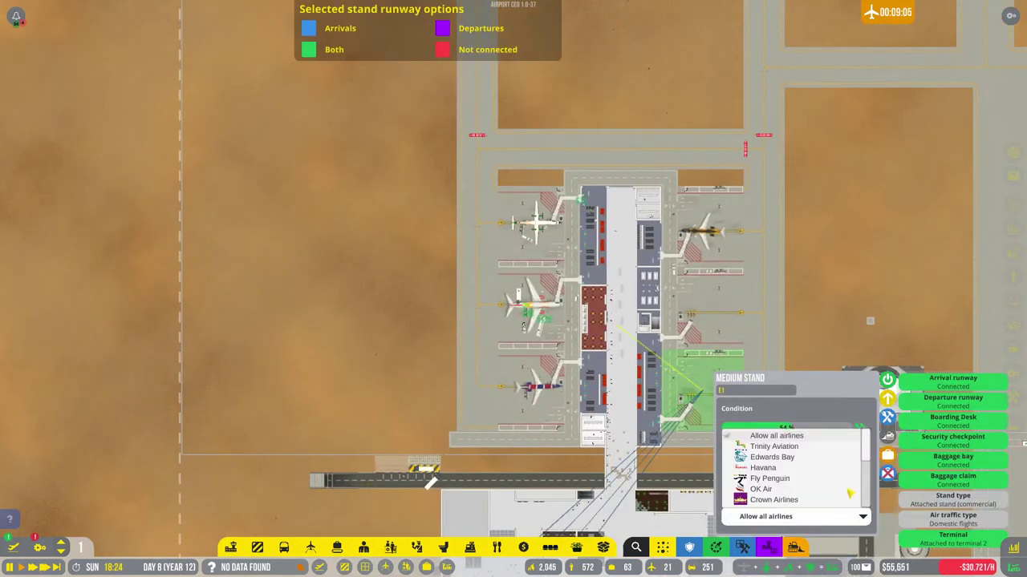
pyautogui.moveTo(865, 451); pyautogui.dragTo(872, 505)
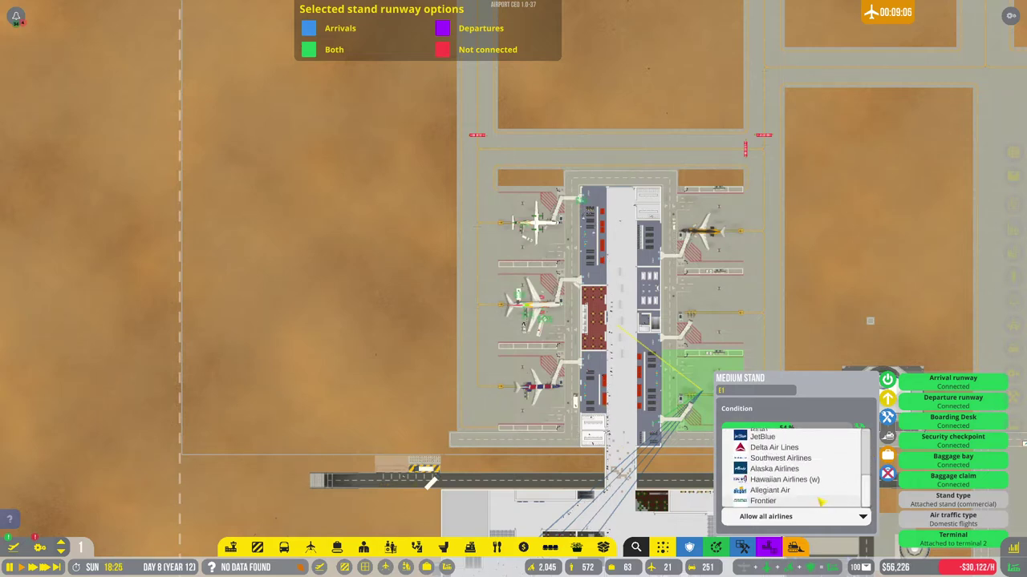
pyautogui.moveTo(872, 489); pyautogui.dragTo(871, 479)
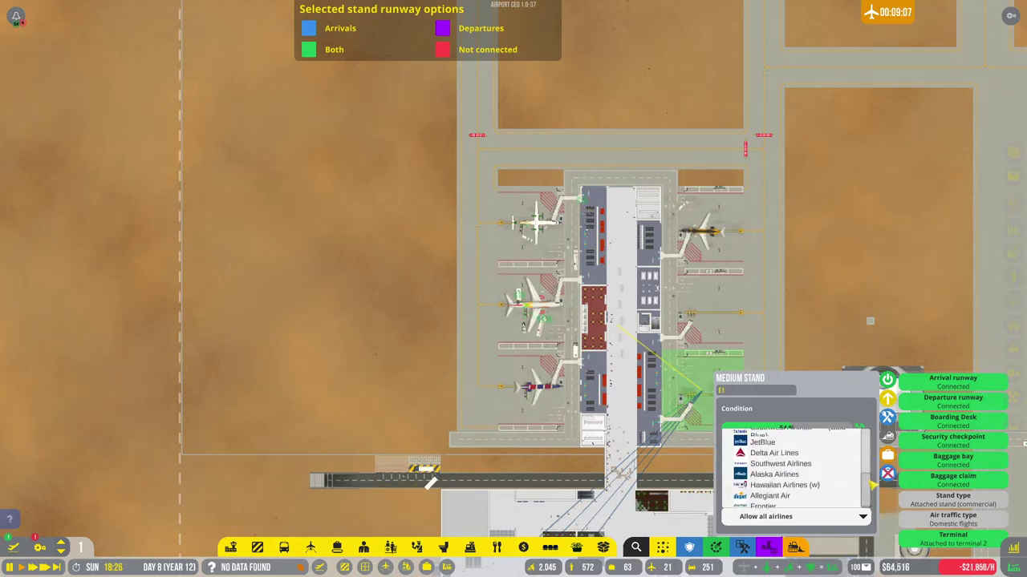
pyautogui.scroll(2, 872, 475)
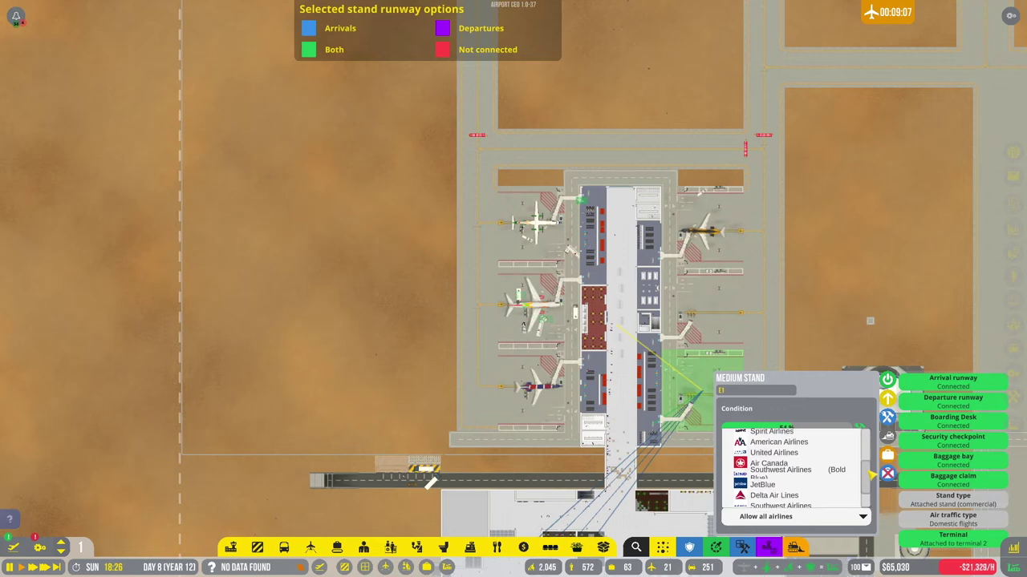
pyautogui.click(802, 454)
pyautogui.click(710, 321)
pyautogui.click(843, 464)
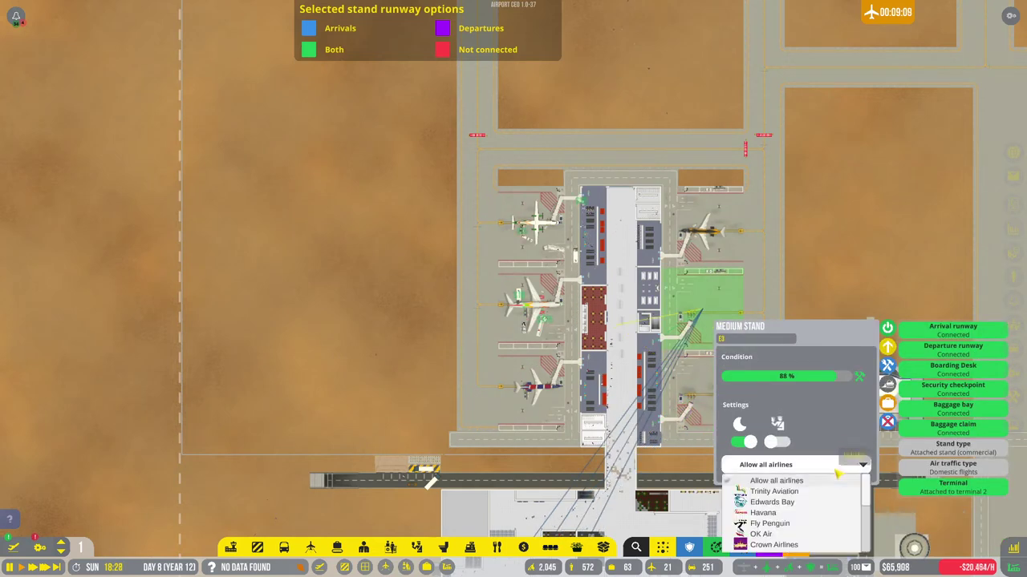
pyautogui.scroll(-5, 868, 506)
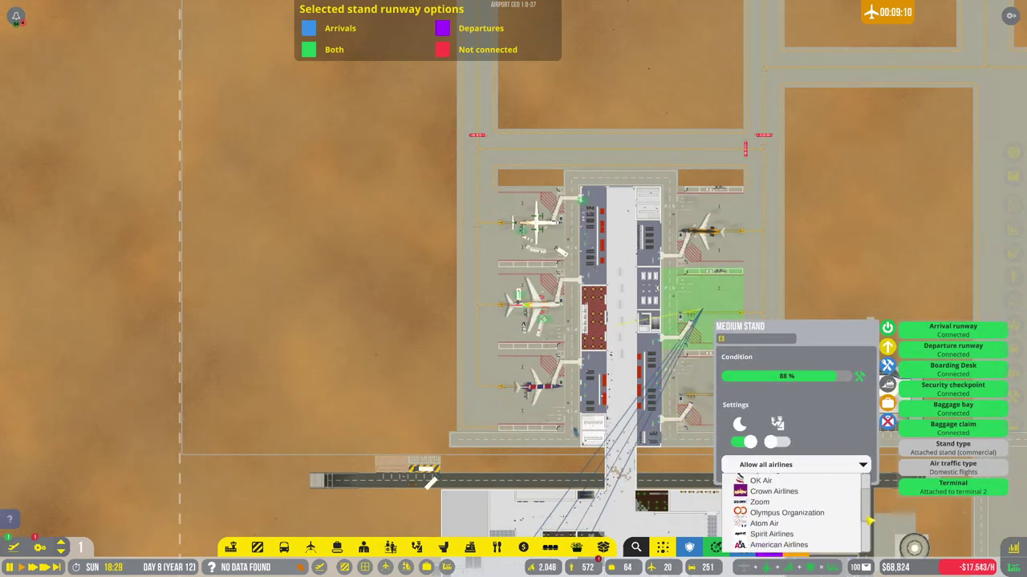
pyautogui.scroll(-5, 850, 513)
pyautogui.scroll(-1, 826, 517)
pyautogui.click(806, 522)
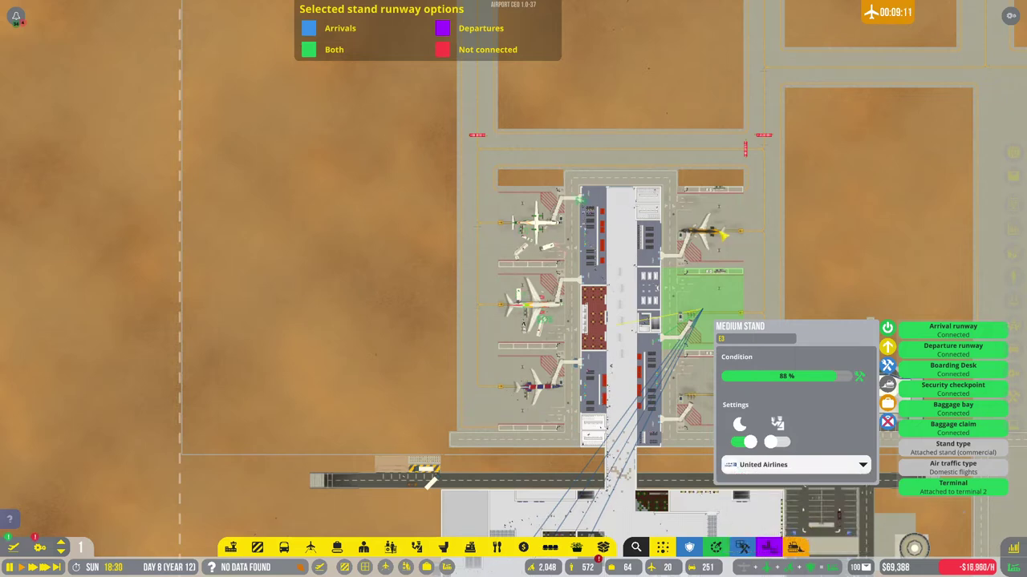
# Step: Assign an airline to stand E5 and Spirit Airlines to stand E6
pyautogui.click(732, 223)
pyautogui.click(848, 385)
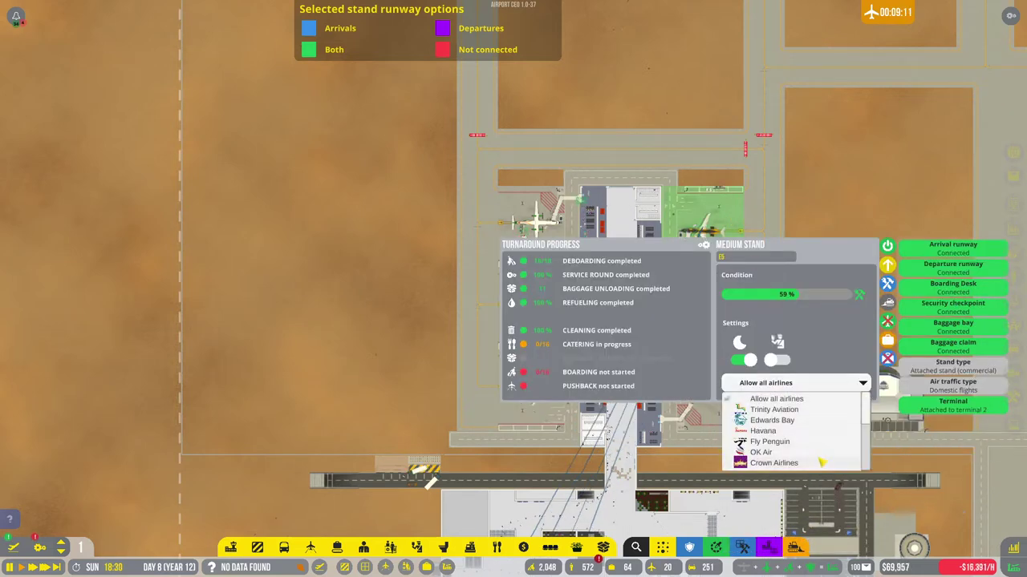
pyautogui.scroll(-10, 834, 429)
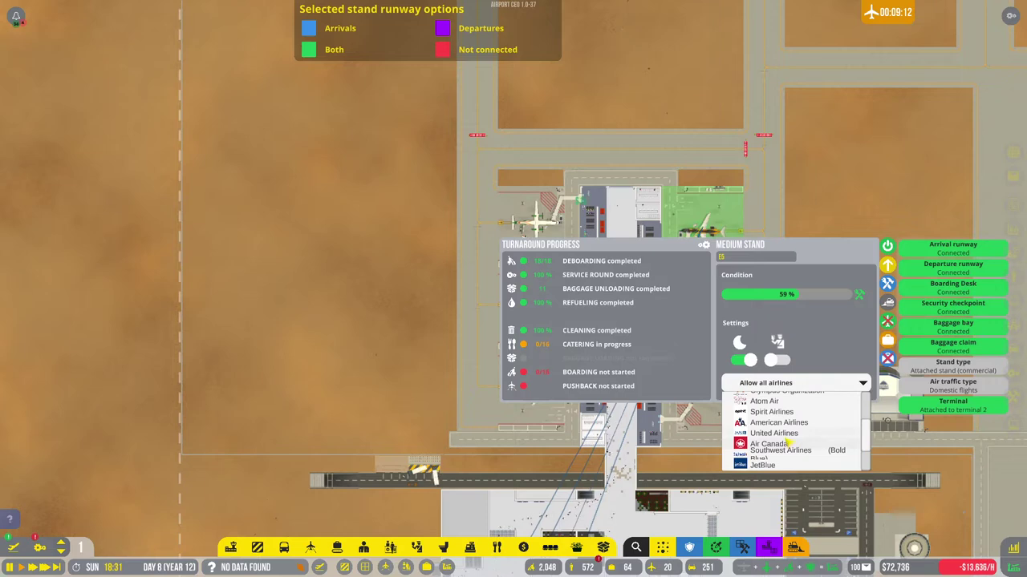
pyautogui.click(791, 444)
pyautogui.click(491, 257)
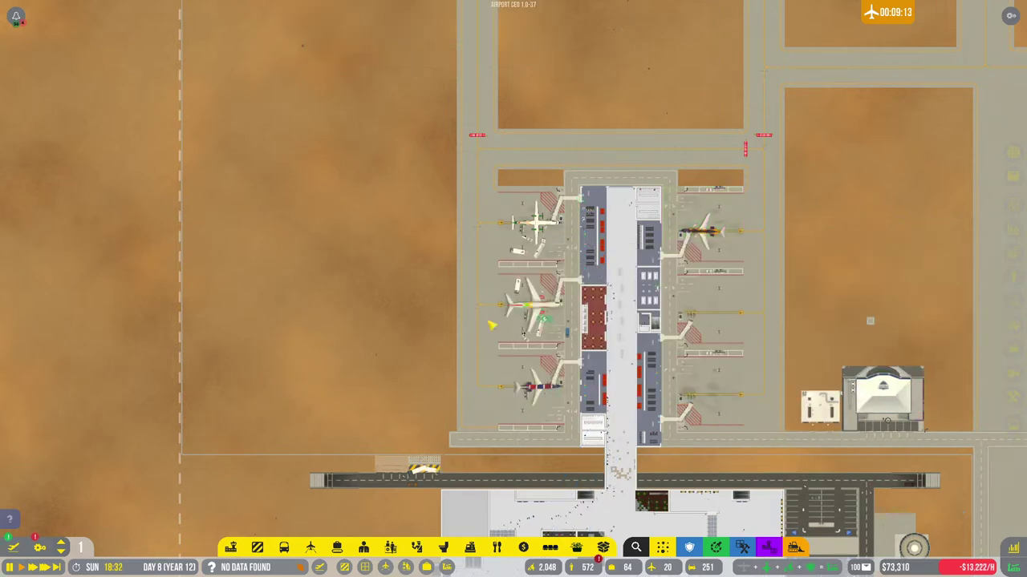
pyautogui.click(528, 262)
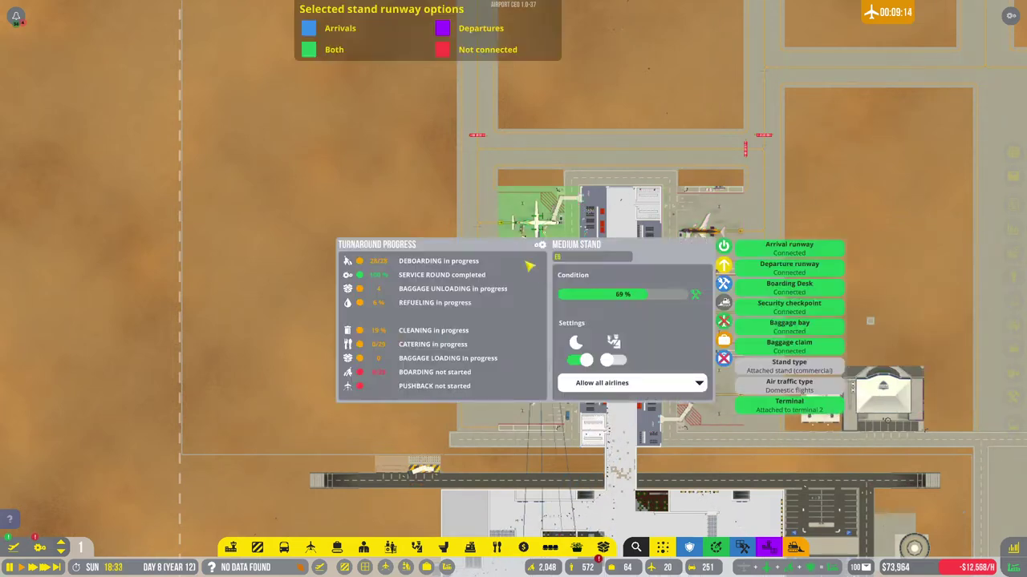
pyautogui.click(688, 383)
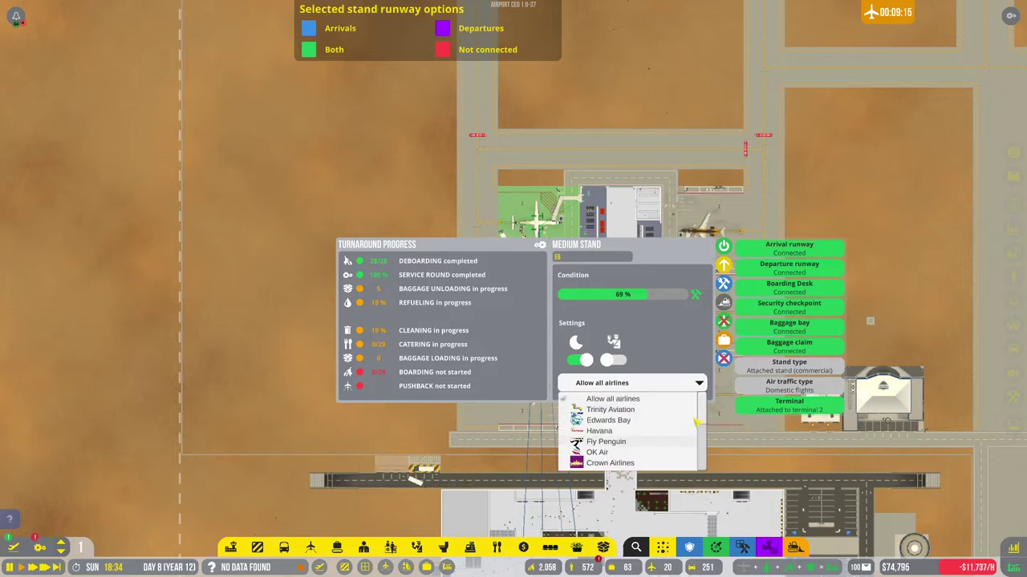
pyautogui.scroll(-2, 696, 423)
pyautogui.scroll(-2, 700, 429)
pyautogui.scroll(-2, 701, 437)
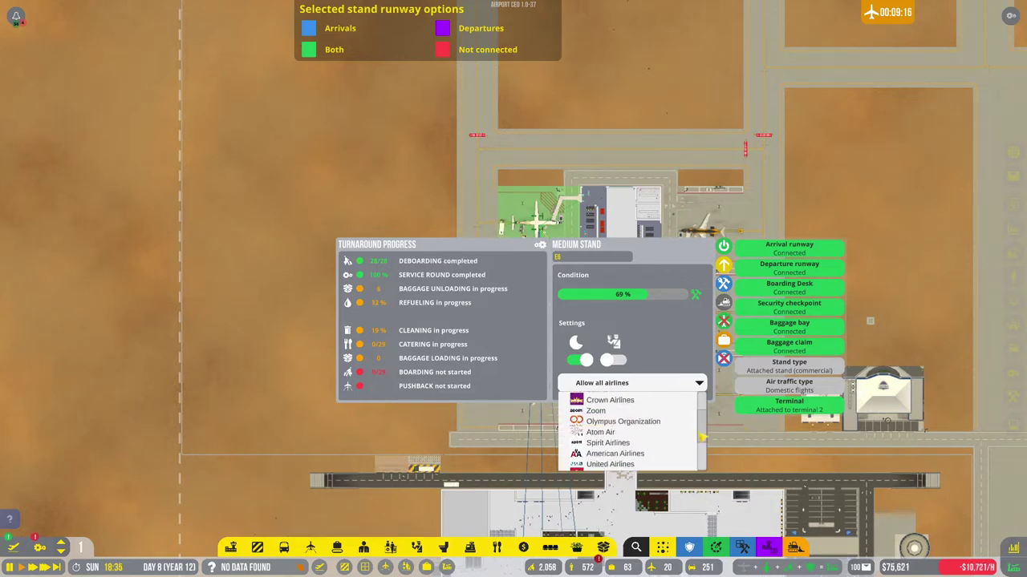
pyautogui.scroll(-1, 701, 440)
pyautogui.scroll(-2, 699, 446)
pyautogui.click(620, 409)
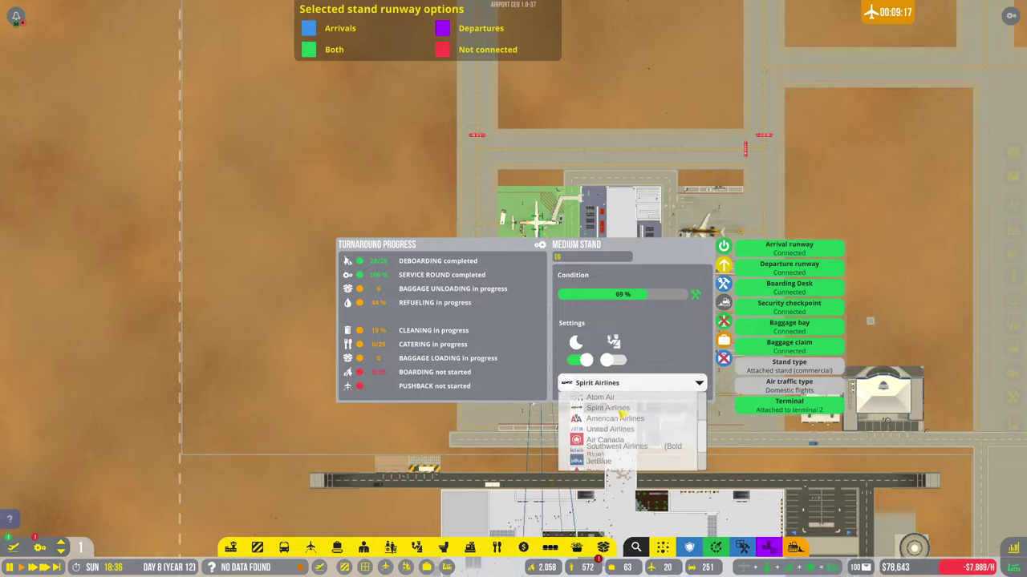
pyautogui.click(377, 429)
# Step: Assign stand E4 to JetBlue
pyautogui.click(505, 347)
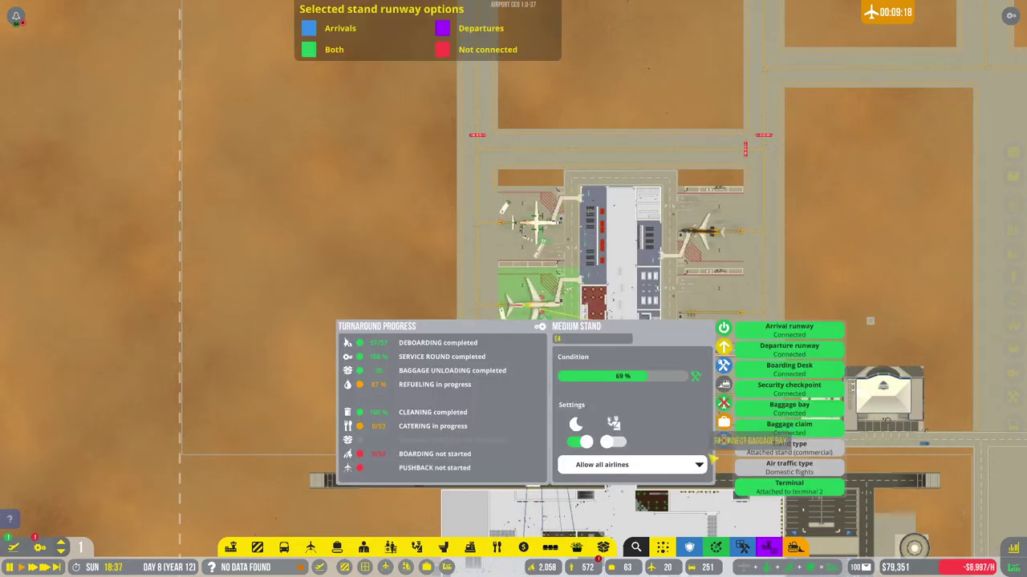
pyautogui.click(698, 464)
pyautogui.scroll(-1, 703, 510)
pyautogui.scroll(-2, 702, 510)
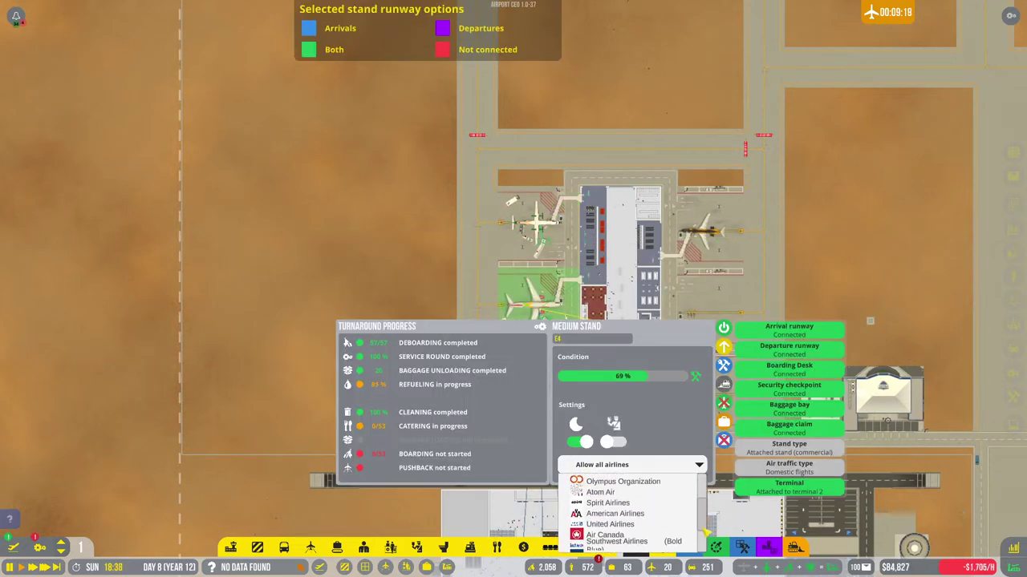
pyautogui.scroll(-1, 695, 519)
pyautogui.scroll(-1, 680, 533)
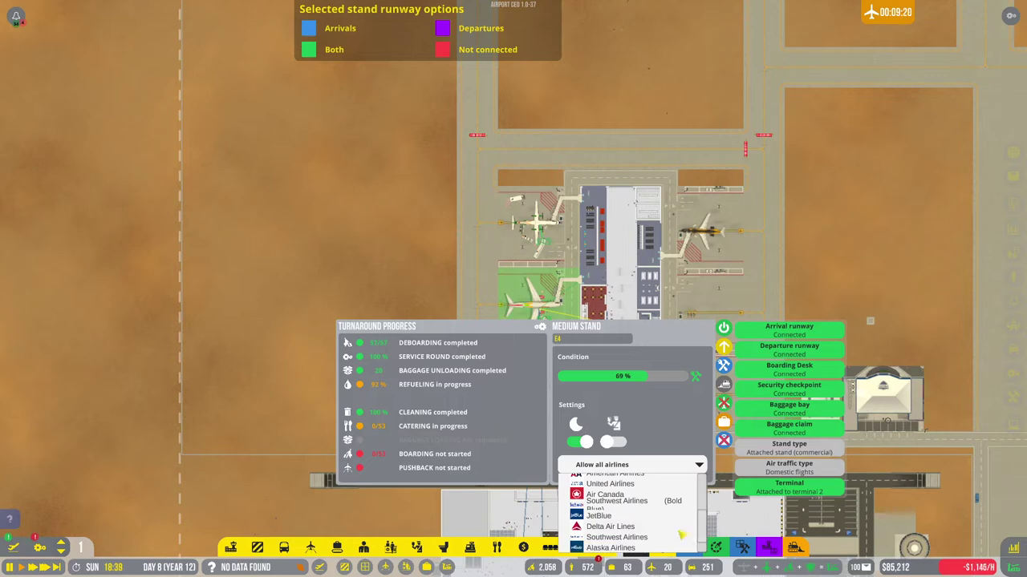
pyautogui.click(598, 520)
pyautogui.click(385, 358)
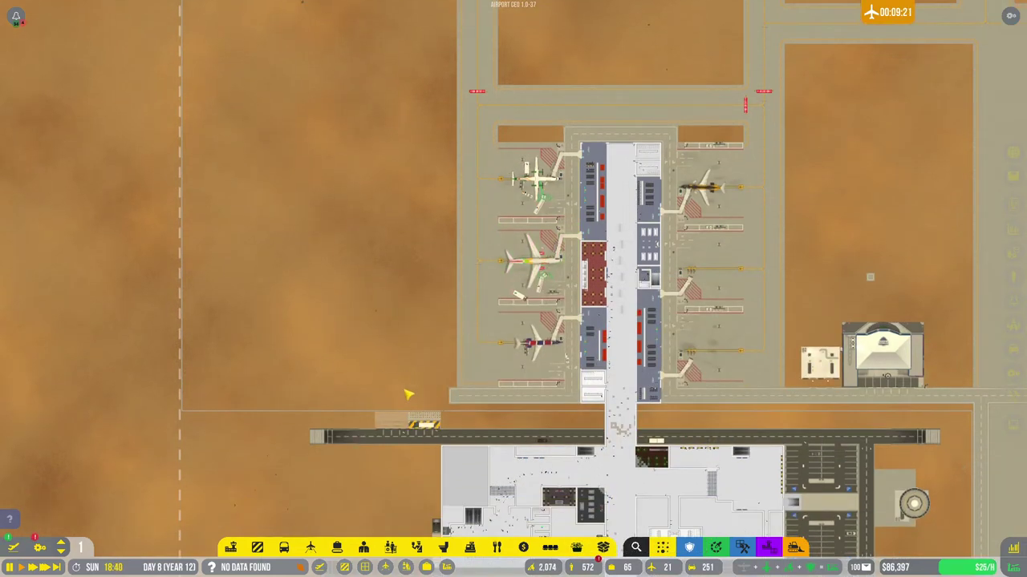
pyautogui.scroll(2, 417, 409)
# Step: Check stands F4 and F3, then reserve stand F2 for Alaska Airlines
pyautogui.press('s')
pyautogui.click(491, 378)
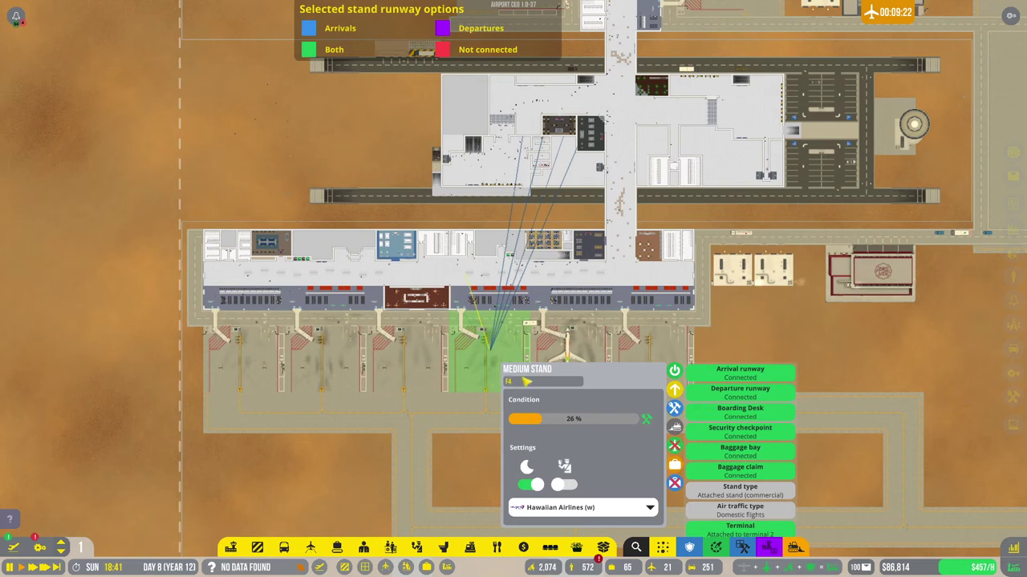
pyautogui.click(596, 346)
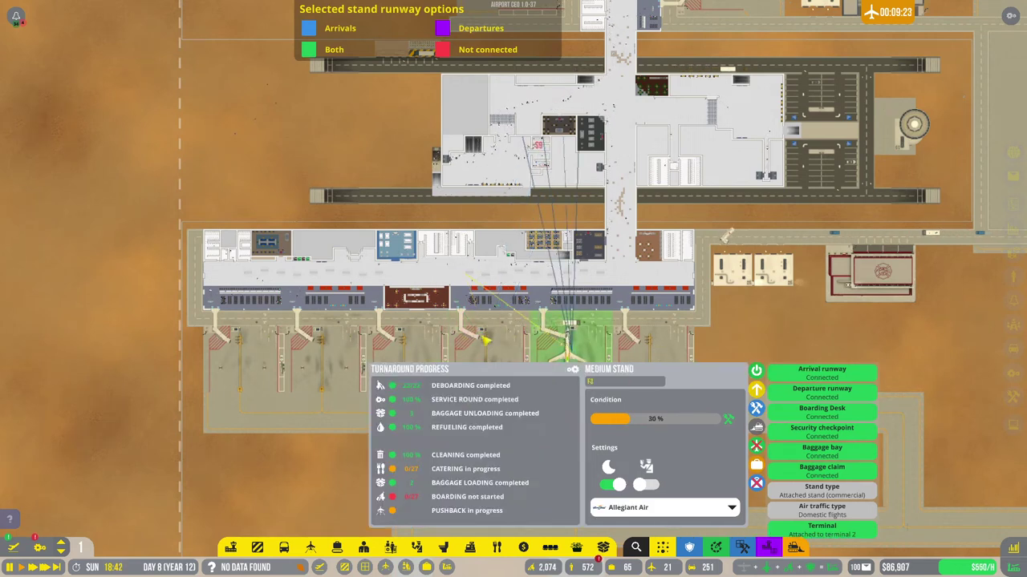
pyautogui.click(419, 354)
pyautogui.click(670, 361)
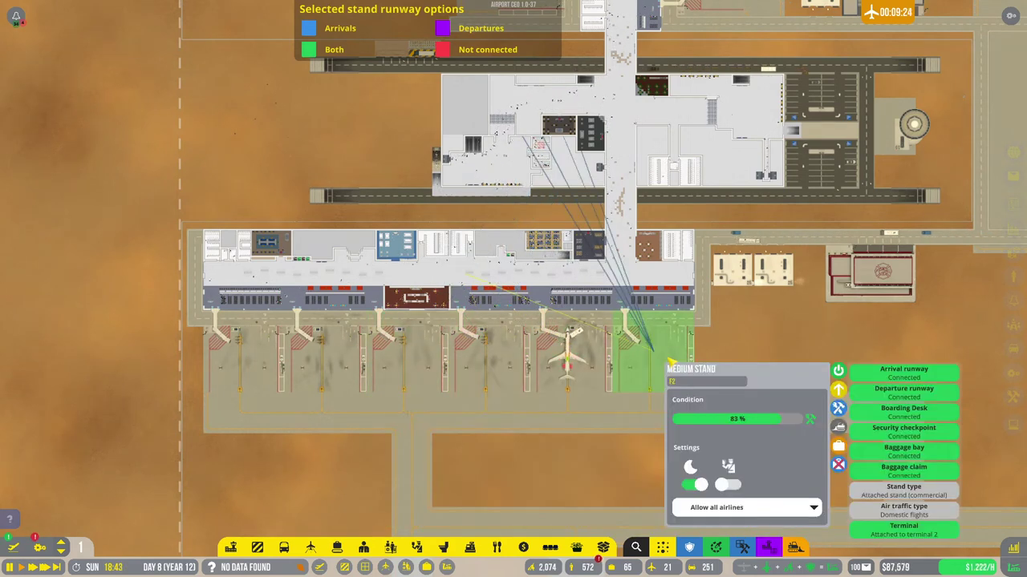
pyautogui.click(764, 505)
pyautogui.moveTo(816, 438); pyautogui.dragTo(818, 496)
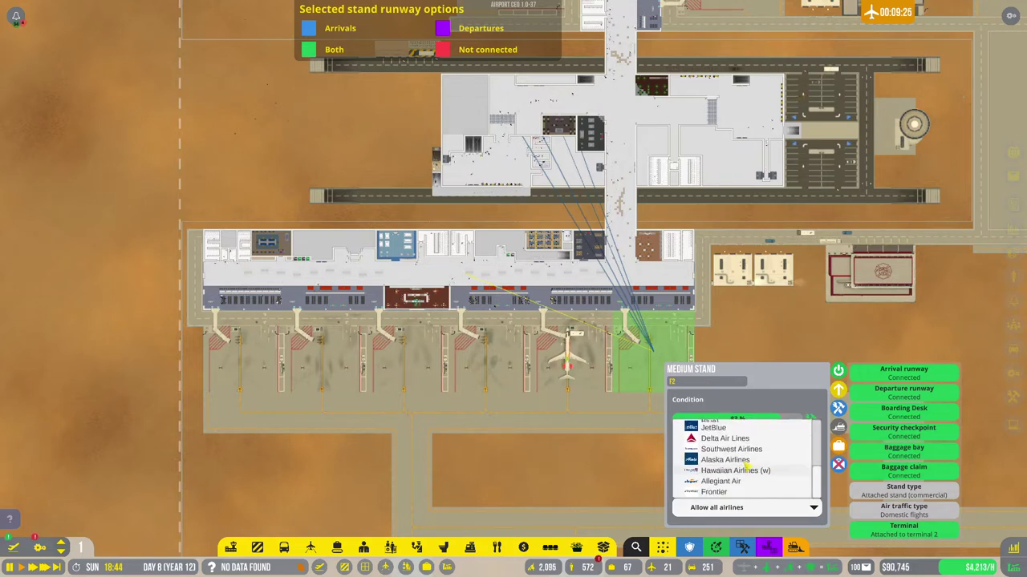
pyautogui.click(724, 461)
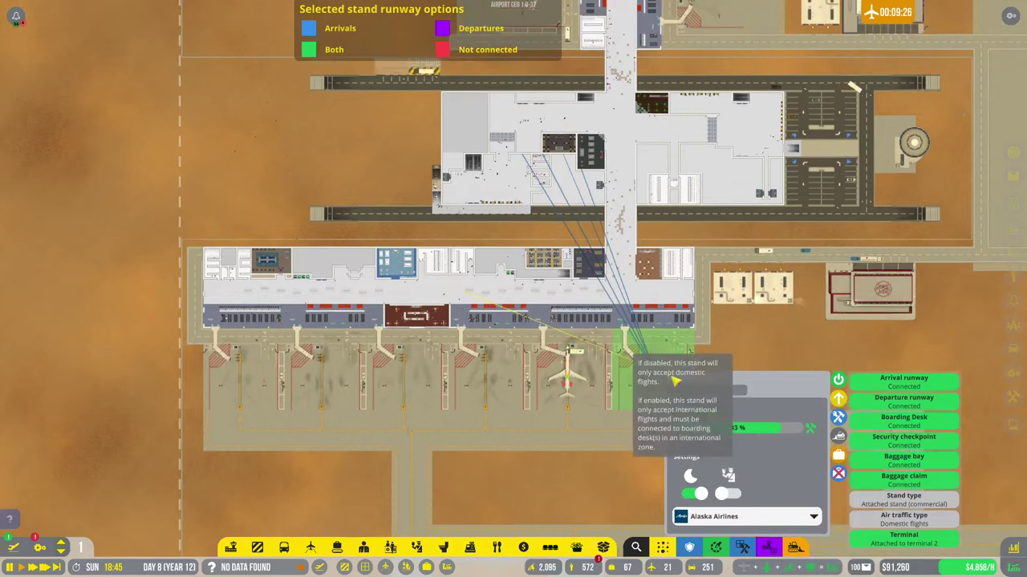
# Step: Reserve a northern pier stand for Frontier, then bring up the flight planner
pyautogui.press('w')
pyautogui.click(511, 394)
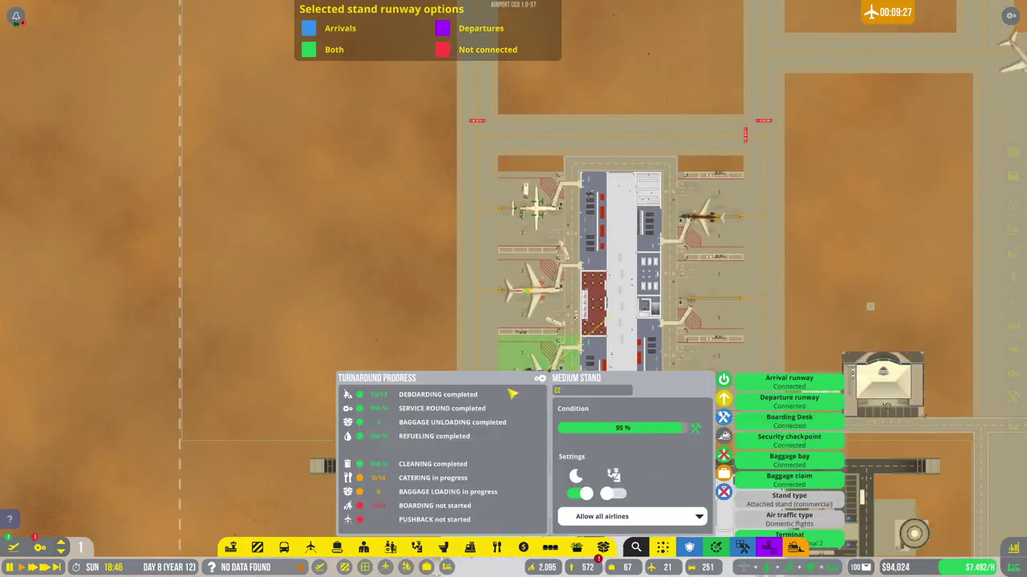
pyautogui.click(668, 517)
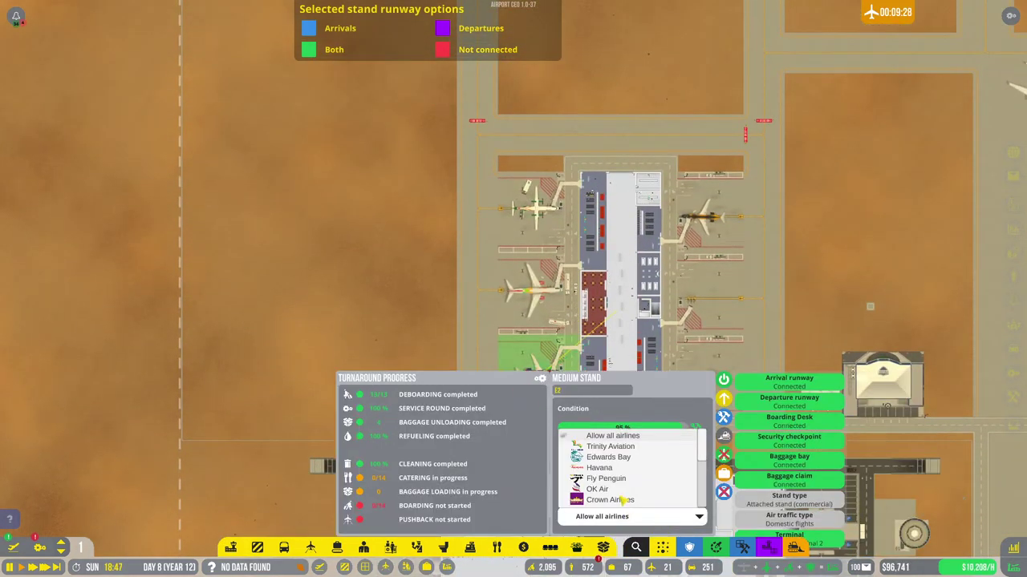
pyautogui.scroll(-3, 632, 494)
pyautogui.scroll(-3, 633, 494)
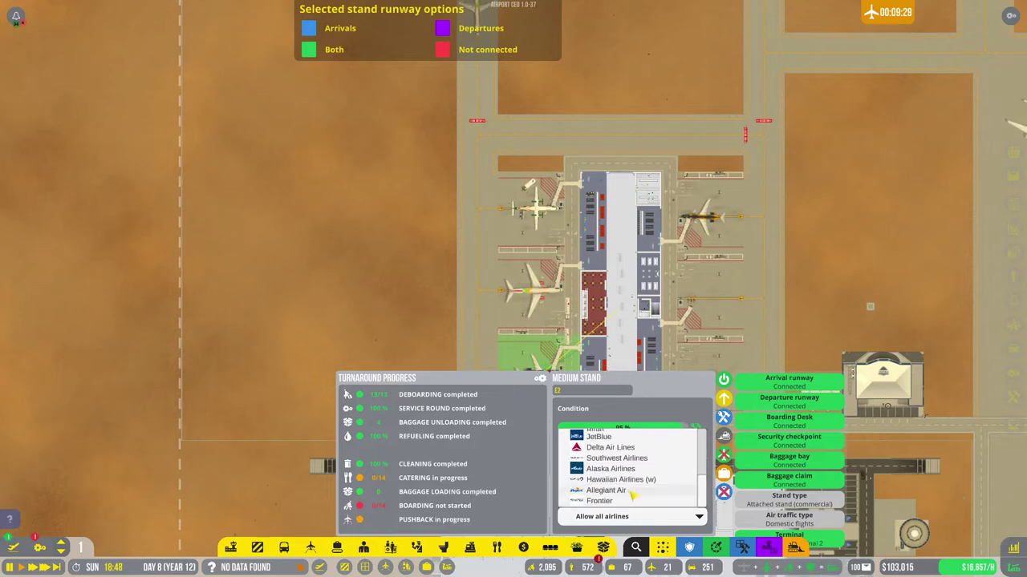
pyautogui.click(631, 501)
pyautogui.click(393, 333)
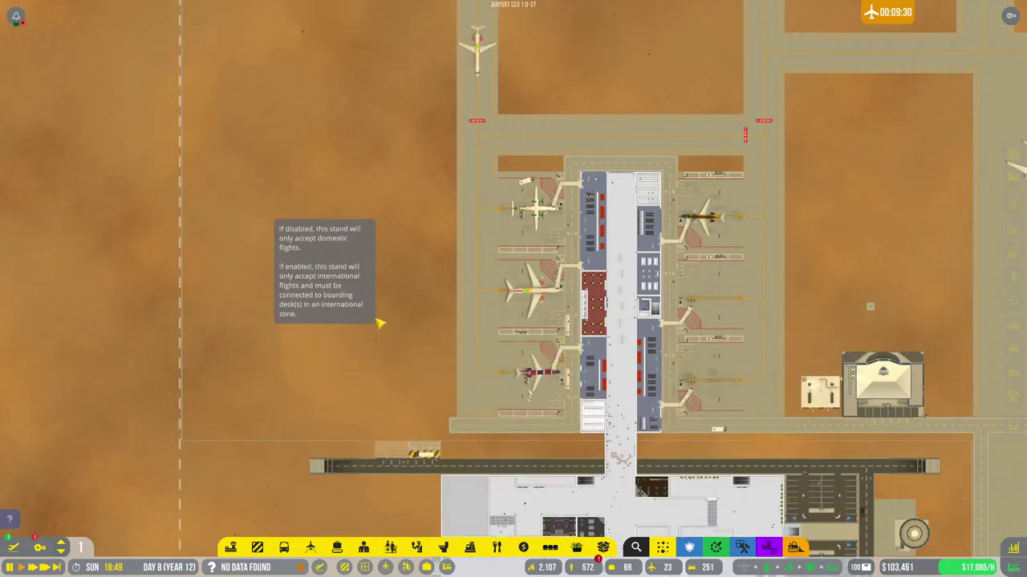
pyautogui.scroll(-2, 399, 329)
pyautogui.press('s')
pyautogui.press('d')
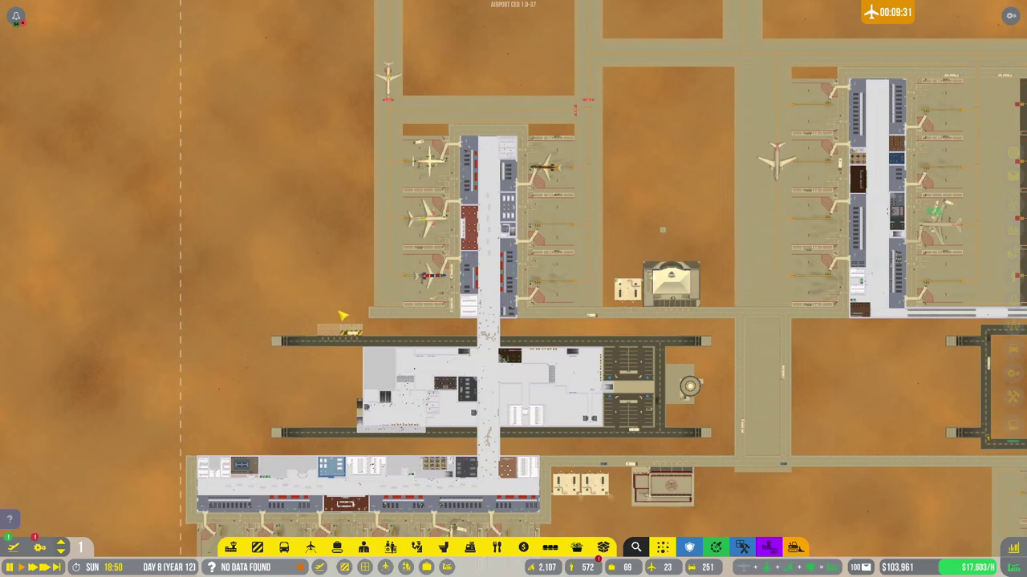
pyautogui.press('f')
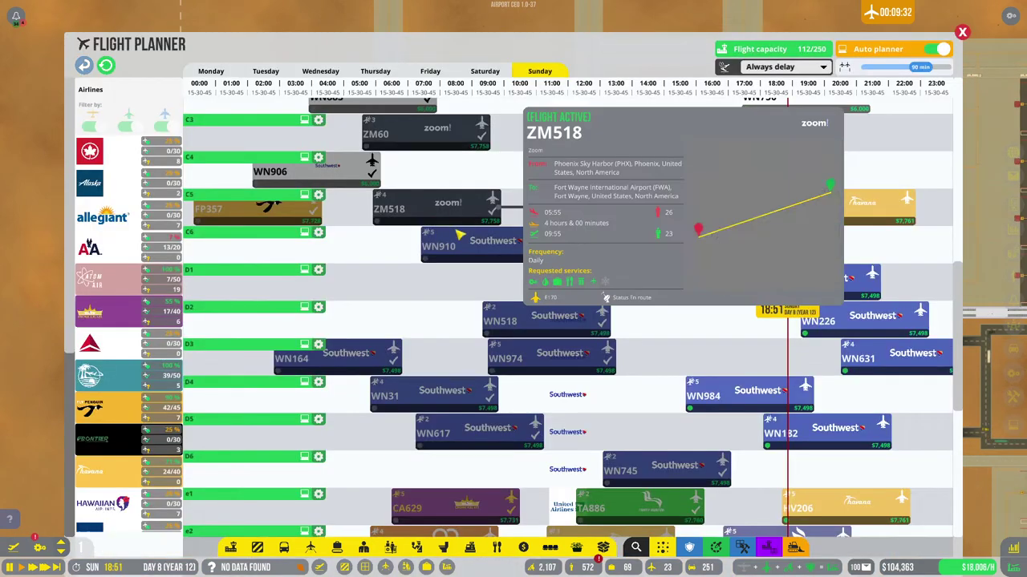
pyautogui.scroll(2, 449, 237)
pyautogui.scroll(2, 437, 239)
pyautogui.scroll(5, 425, 242)
pyautogui.scroll(2, 412, 246)
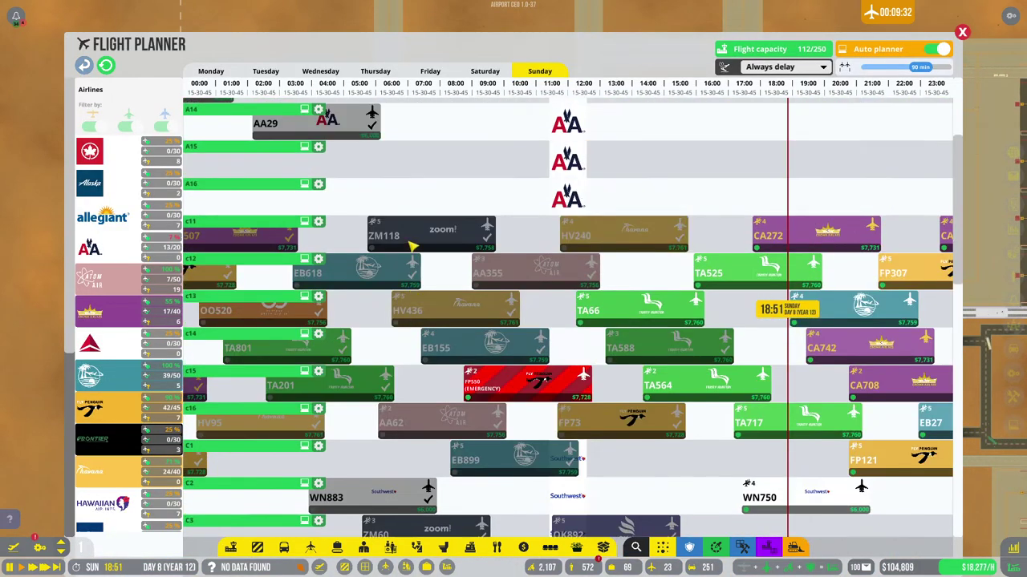
pyautogui.scroll(3, 412, 245)
pyautogui.scroll(2, 413, 240)
pyautogui.scroll(-3, 416, 238)
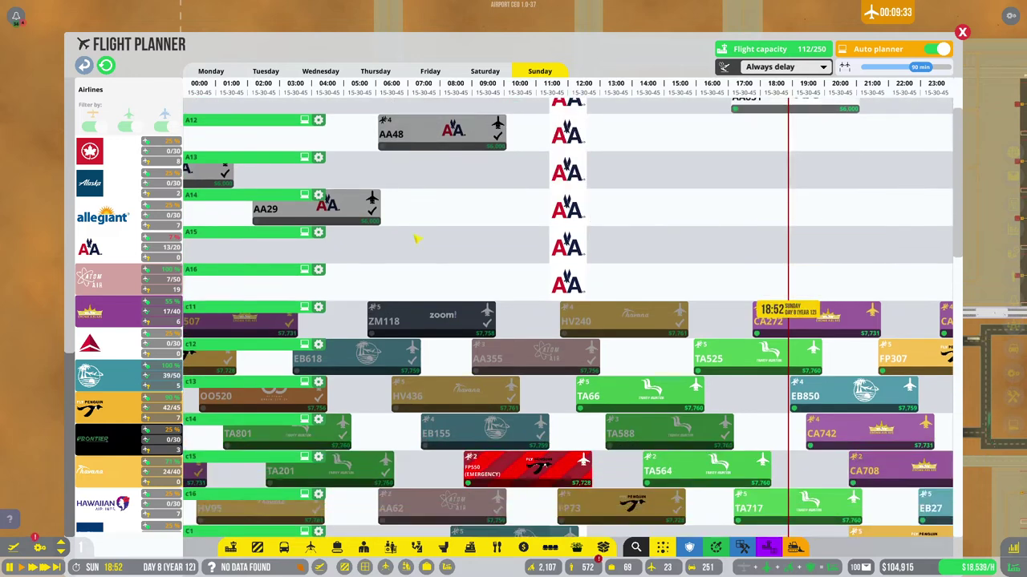
pyautogui.scroll(-3, 421, 239)
pyautogui.scroll(-1, 433, 240)
pyautogui.scroll(-1, 449, 250)
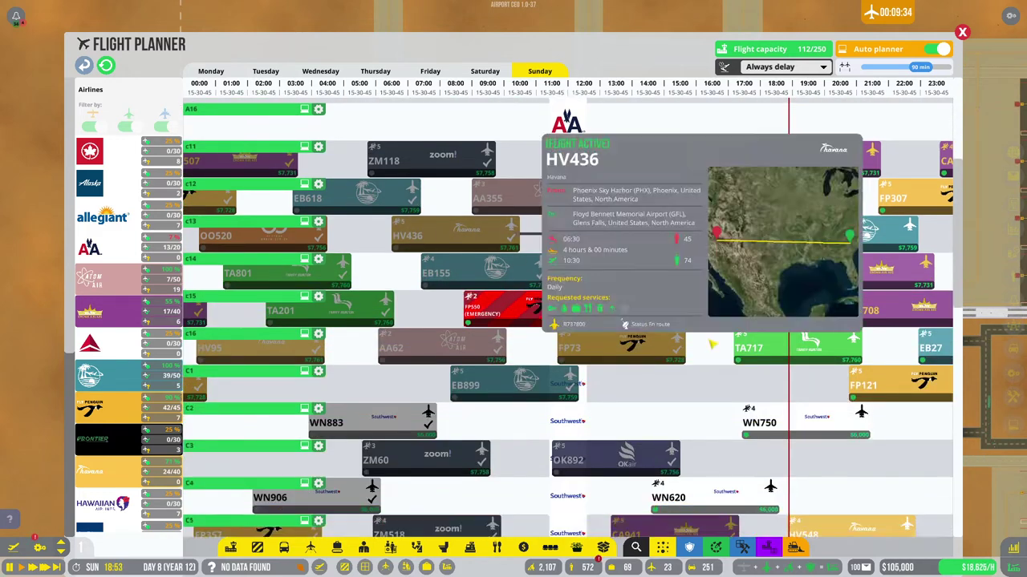
pyautogui.scroll(-4, 513, 288)
pyautogui.scroll(-2, 609, 353)
pyautogui.scroll(-3, 690, 401)
pyautogui.scroll(-2, 722, 405)
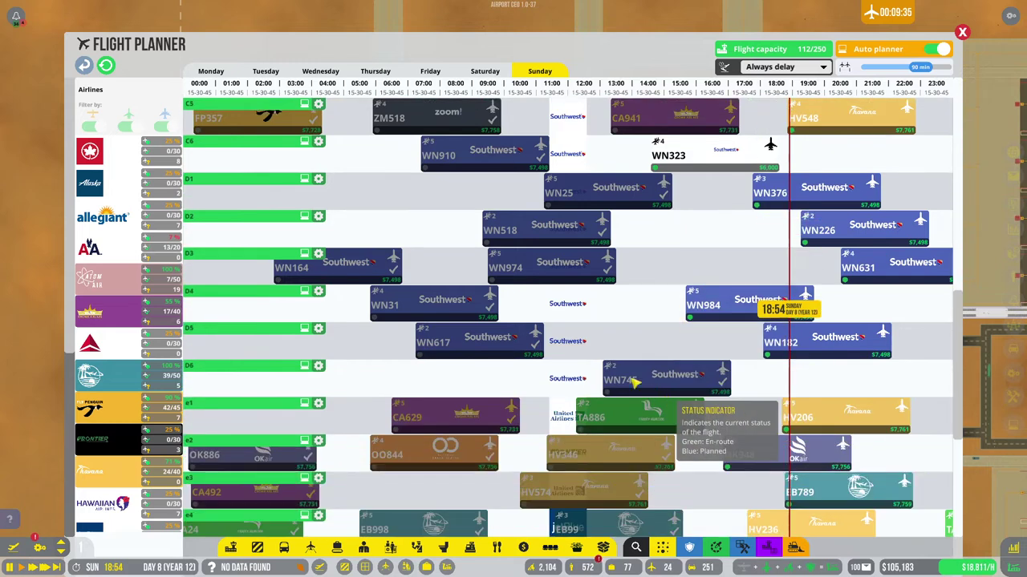
pyautogui.scroll(-3, 786, 401)
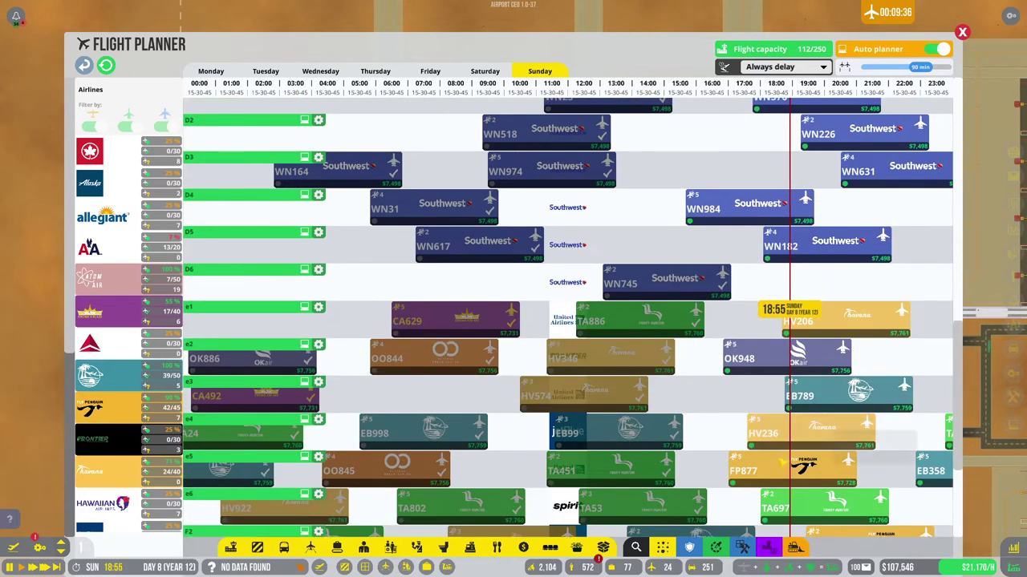
pyautogui.scroll(-3, 818, 399)
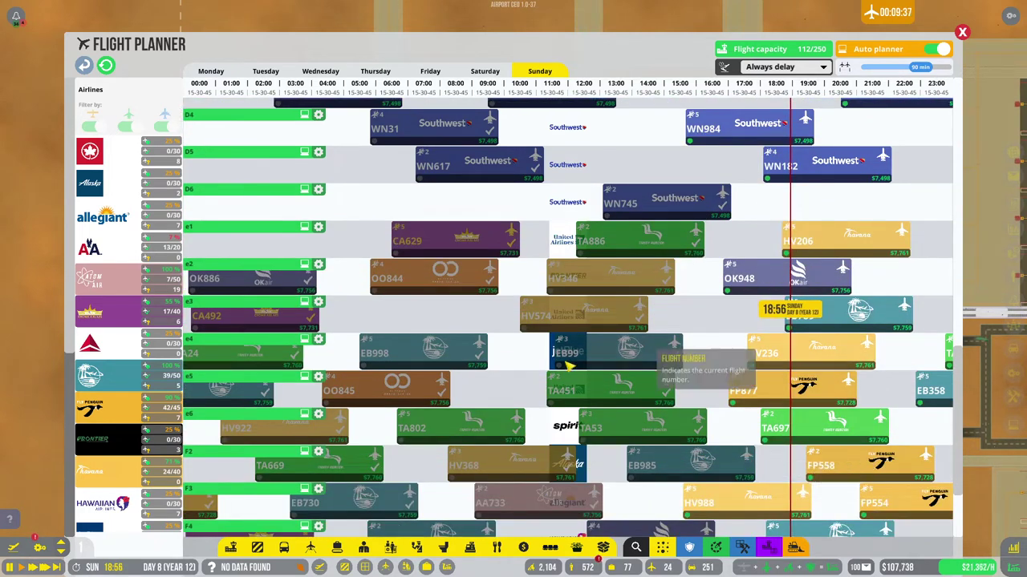
pyautogui.scroll(-1, 417, 337)
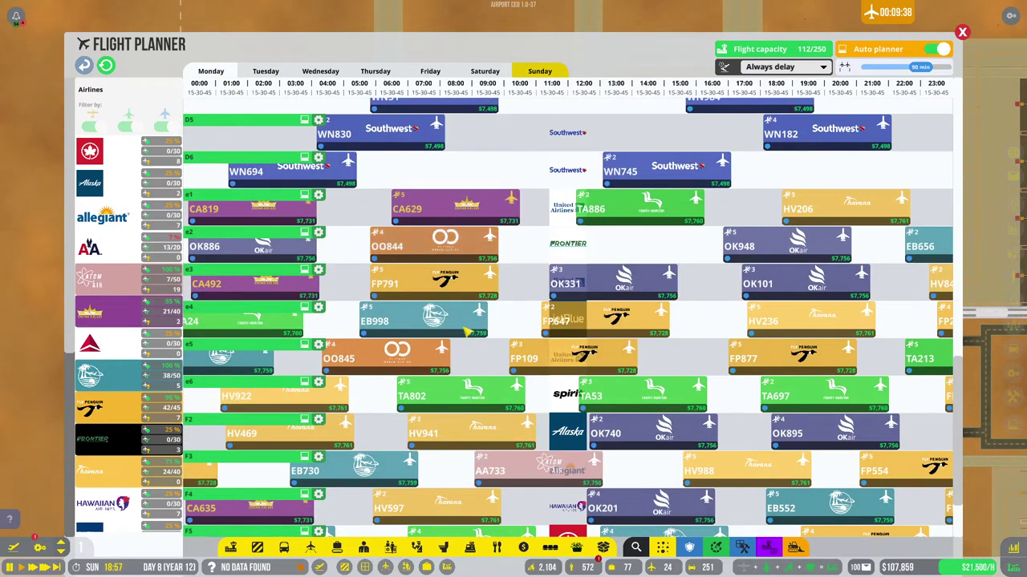
pyautogui.scroll(-2, 407, 363)
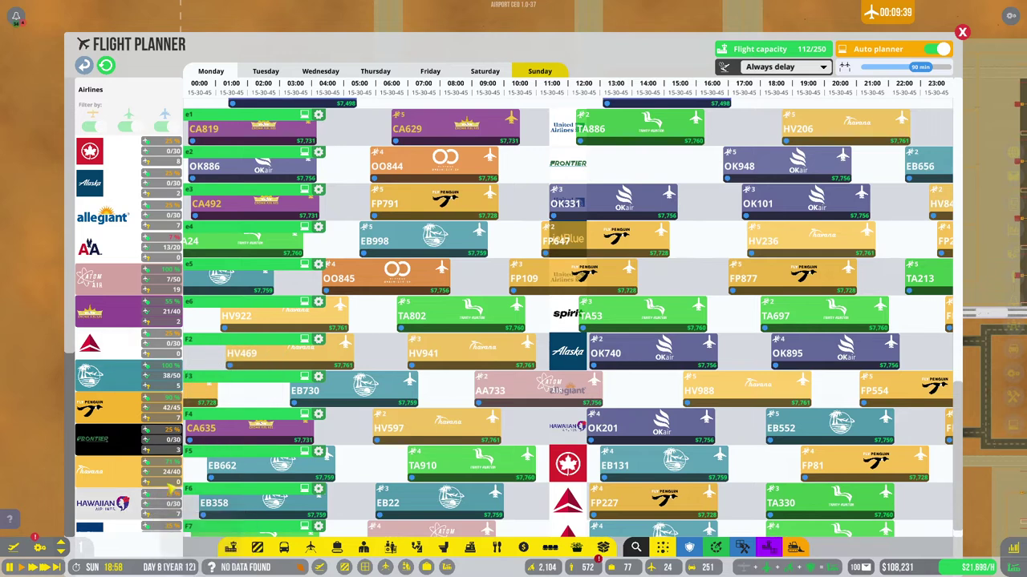
pyautogui.scroll(-2, 130, 385)
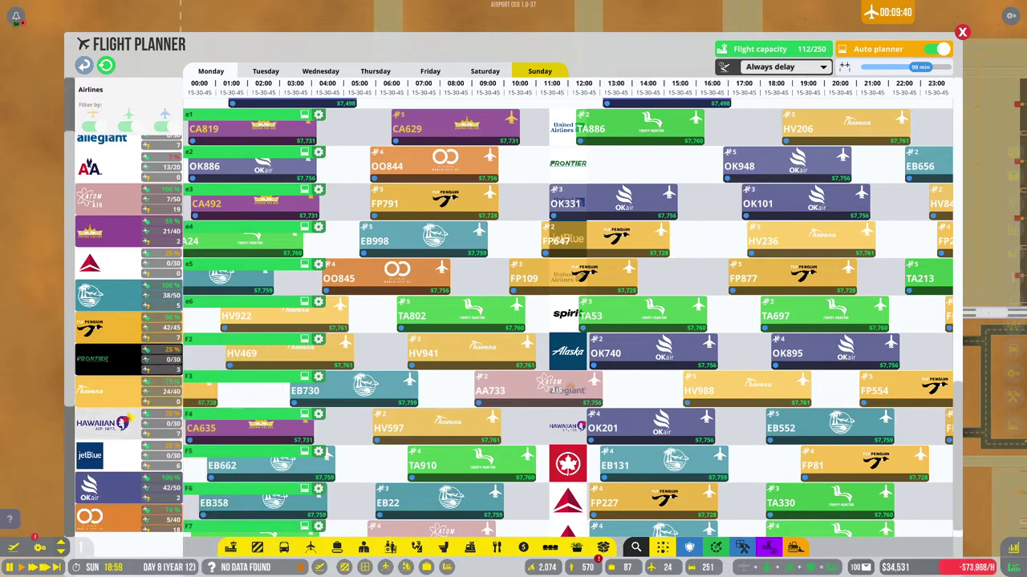
# Step: Drop Frontier's FFT266 into a free e2 slot with auto planner off, then re-enable it
pyautogui.click(128, 366)
pyautogui.moveTo(146, 162)
pyautogui.mouseDown()
pyautogui.moveTo(646, 175)
pyautogui.moveTo(953, 95)
pyautogui.mouseUp()
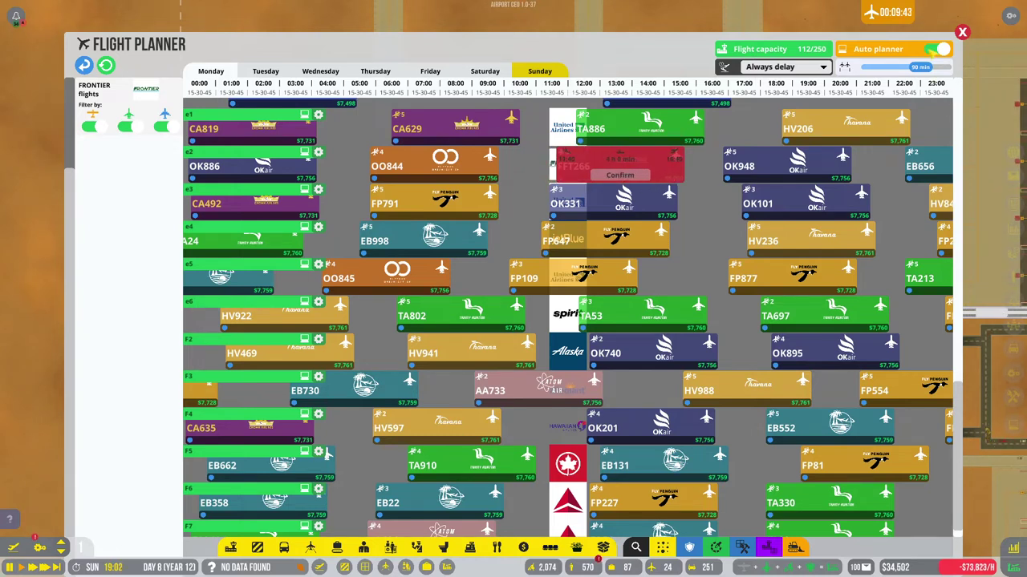
pyautogui.click(935, 49)
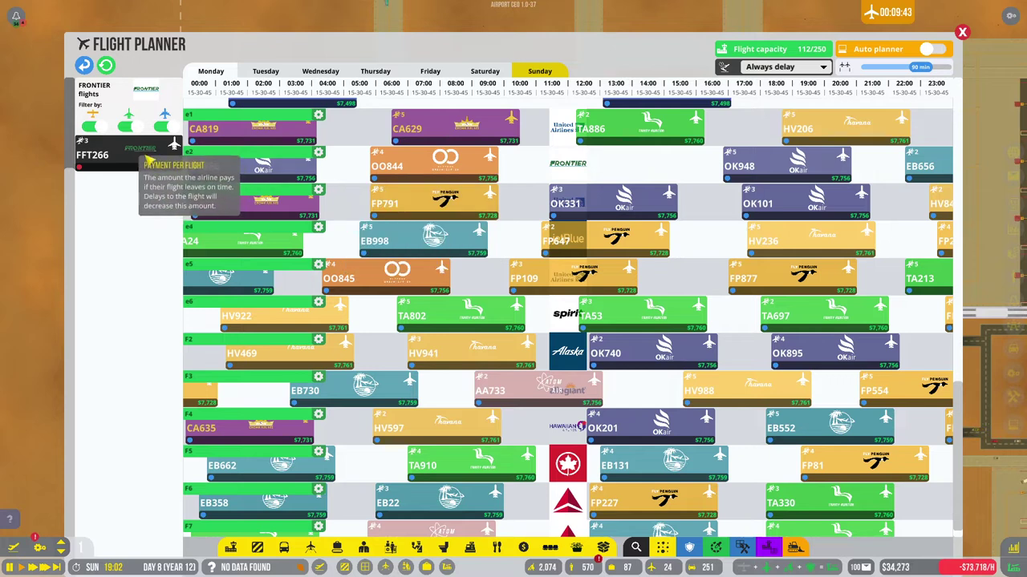
pyautogui.moveTo(120, 154)
pyautogui.mouseDown()
pyautogui.moveTo(644, 183)
pyautogui.moveTo(614, 183)
pyautogui.mouseUp()
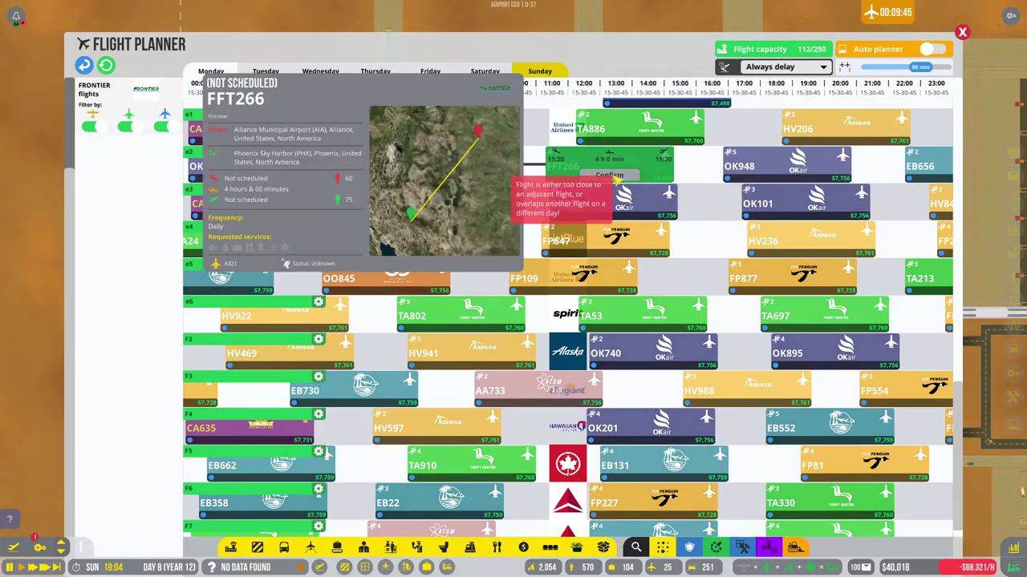
pyautogui.moveTo(621, 180); pyautogui.dragTo(620, 181)
pyautogui.scroll(-1, 610, 505)
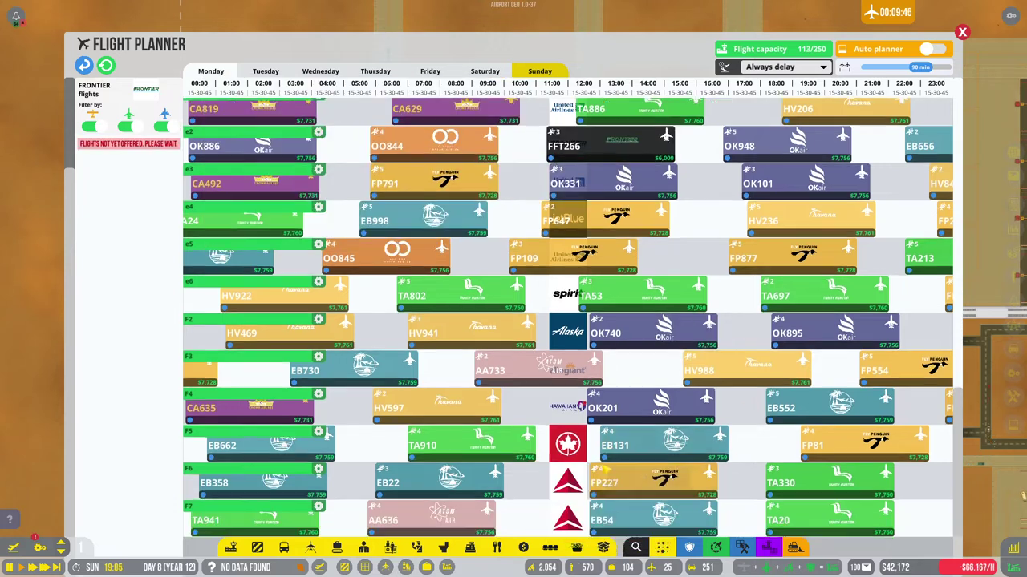
pyautogui.scroll(5, 487, 314)
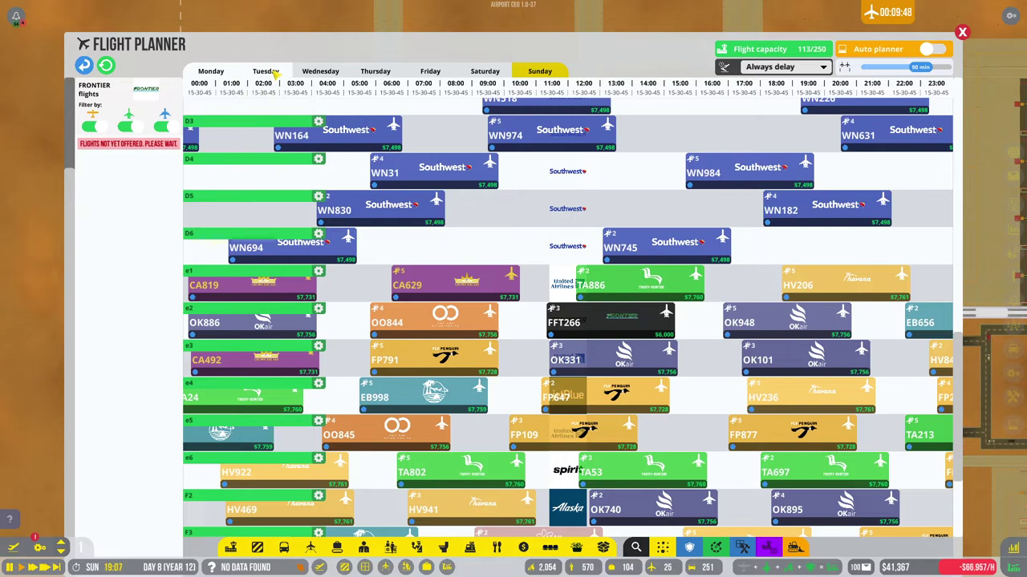
pyautogui.click(931, 49)
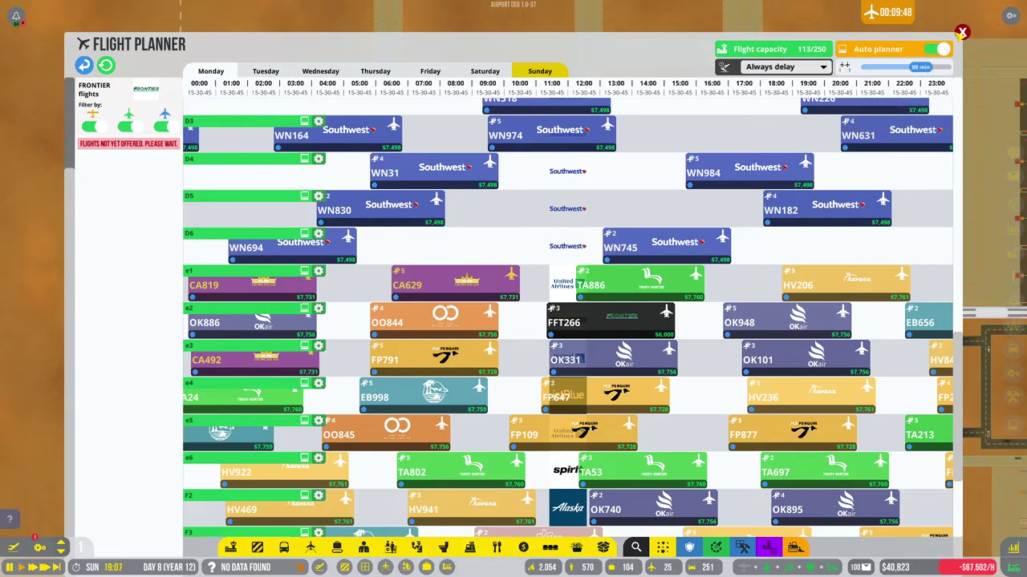
pyautogui.press('Escape')
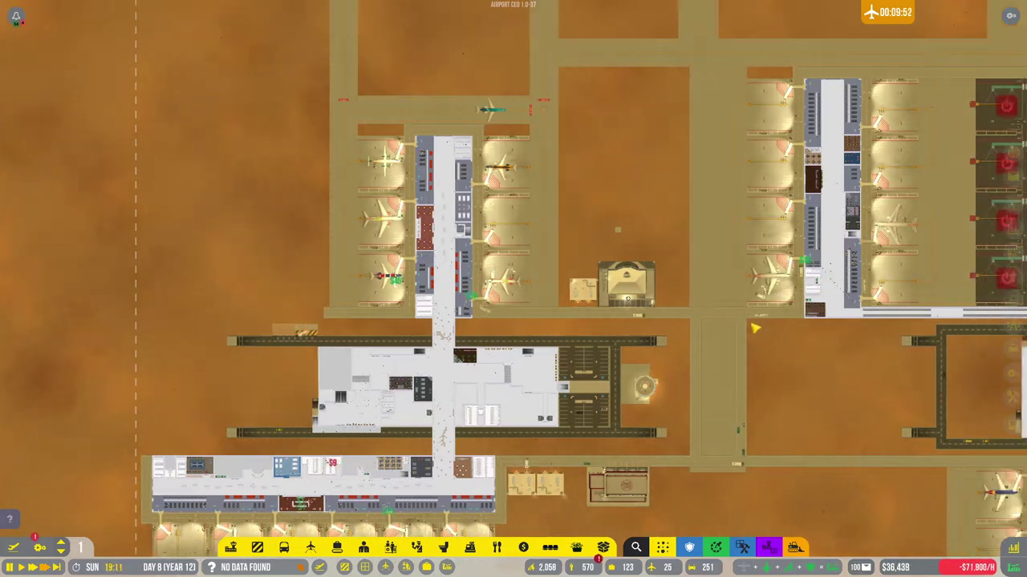
# Step: Pan right and up across the new pier's stands, then bring up the Budget Overview
pyautogui.press('d')
pyautogui.press('d')
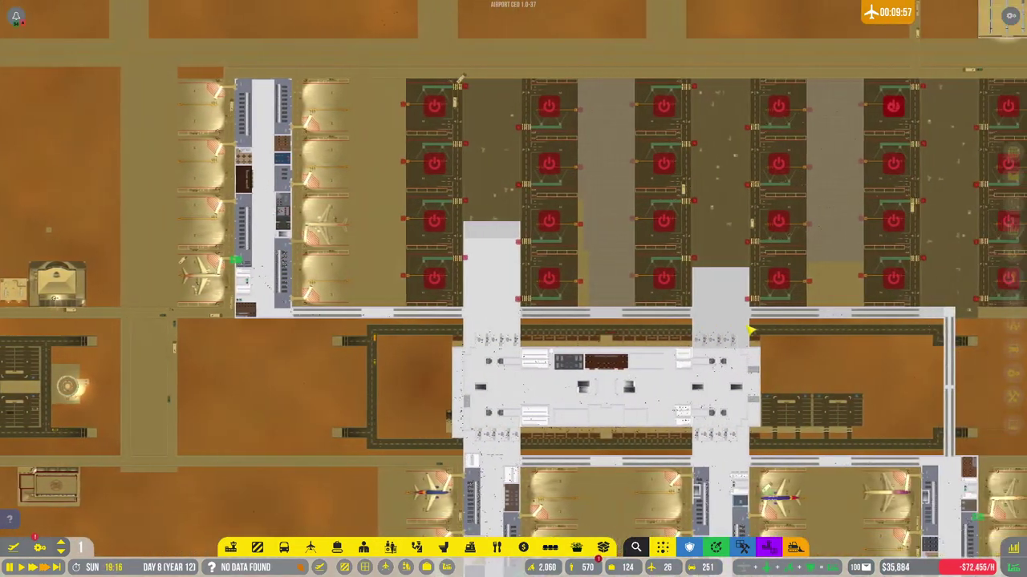
pyautogui.press('w')
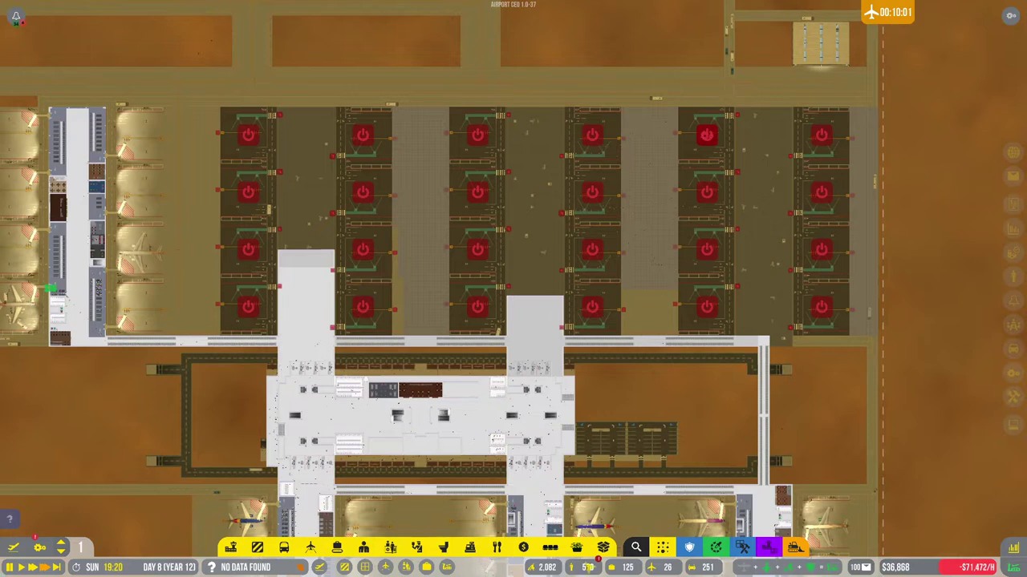
pyautogui.moveTo(588, 568)
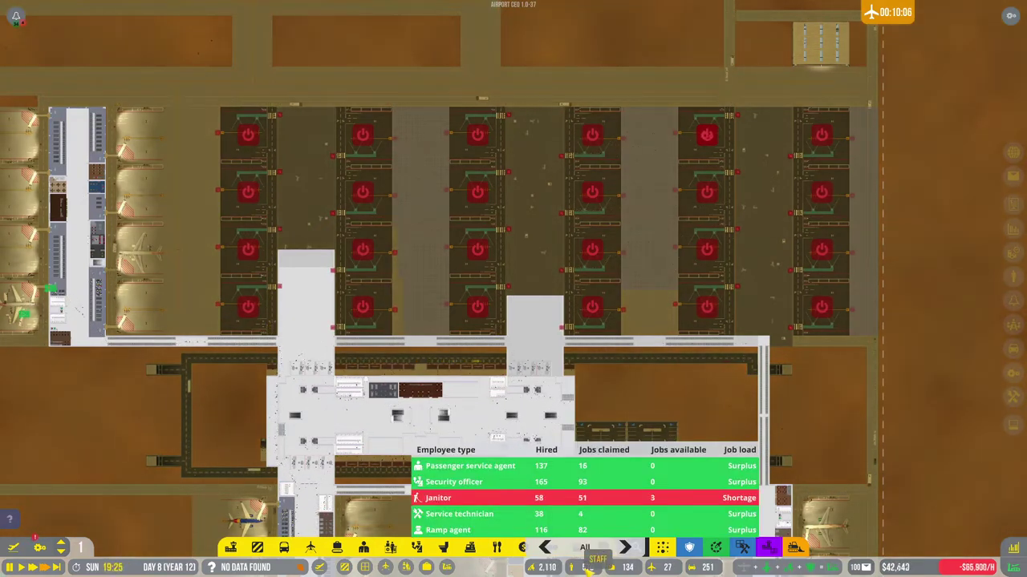
pyautogui.press('a')
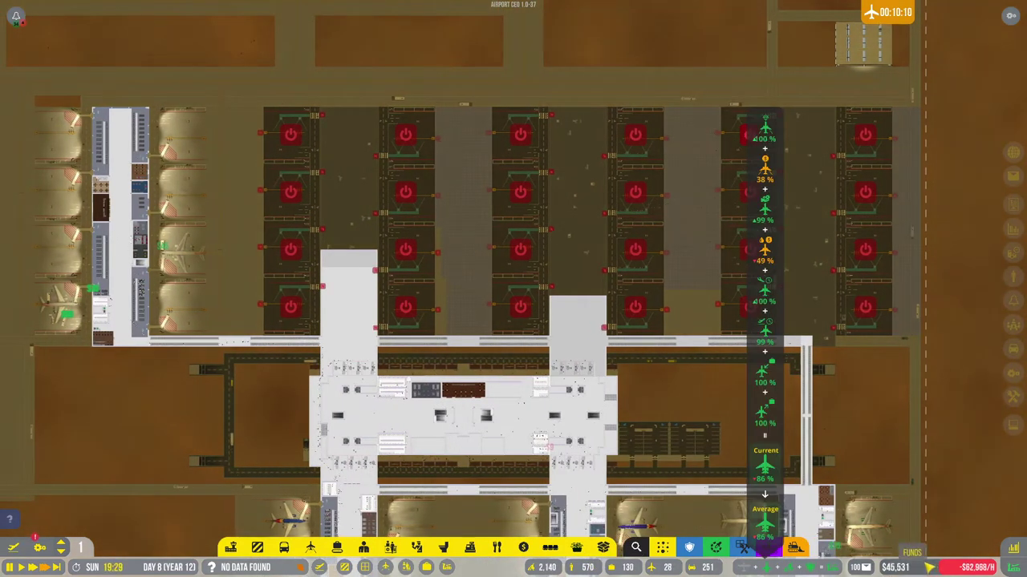
pyautogui.press('e')
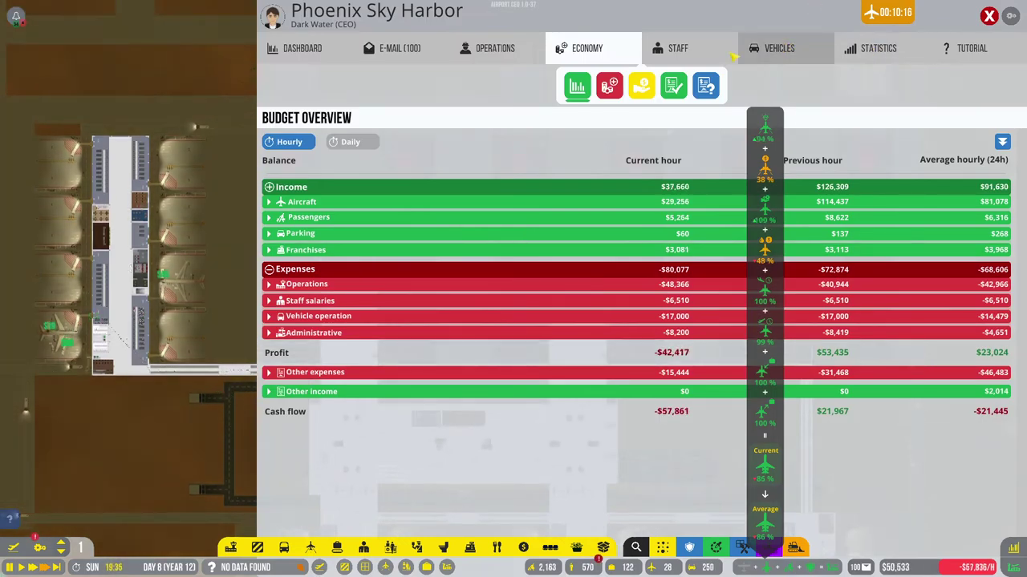
# Step: In Staff Applicants, filter to Janitors and hire two janitor applicants
pyautogui.click(706, 50)
pyautogui.click(721, 85)
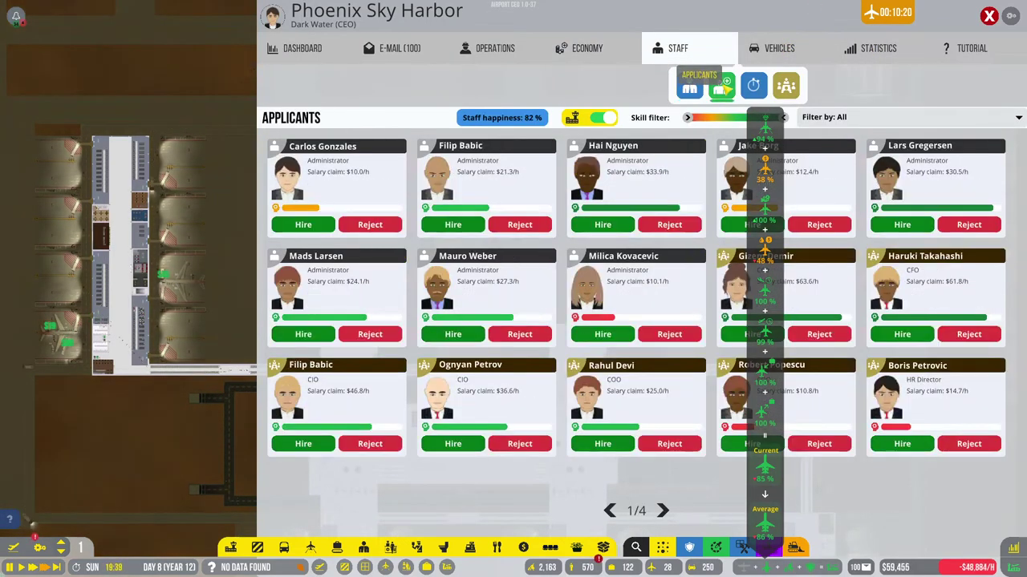
pyautogui.click(826, 118)
pyautogui.click(841, 182)
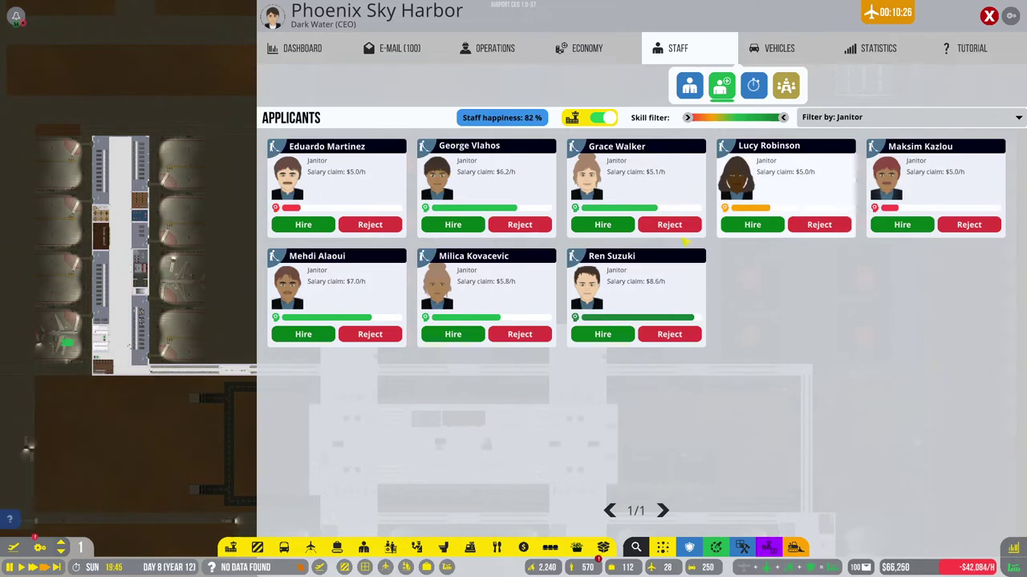
pyautogui.click(453, 225)
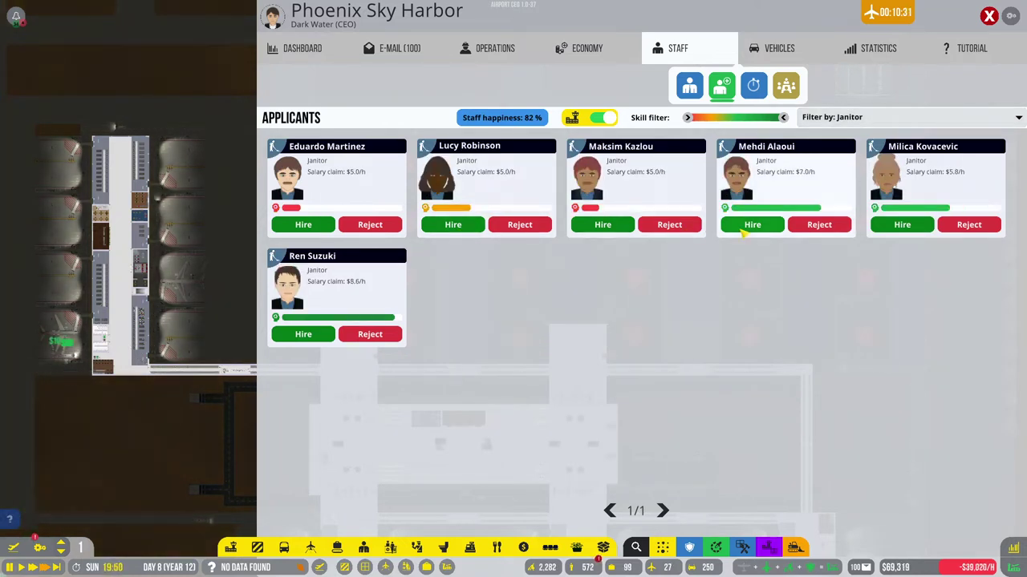
pyautogui.click(752, 225)
pyautogui.click(752, 225)
# Step: Hire several passenger service agents, checking James Smith's applicant profile
pyautogui.click(887, 116)
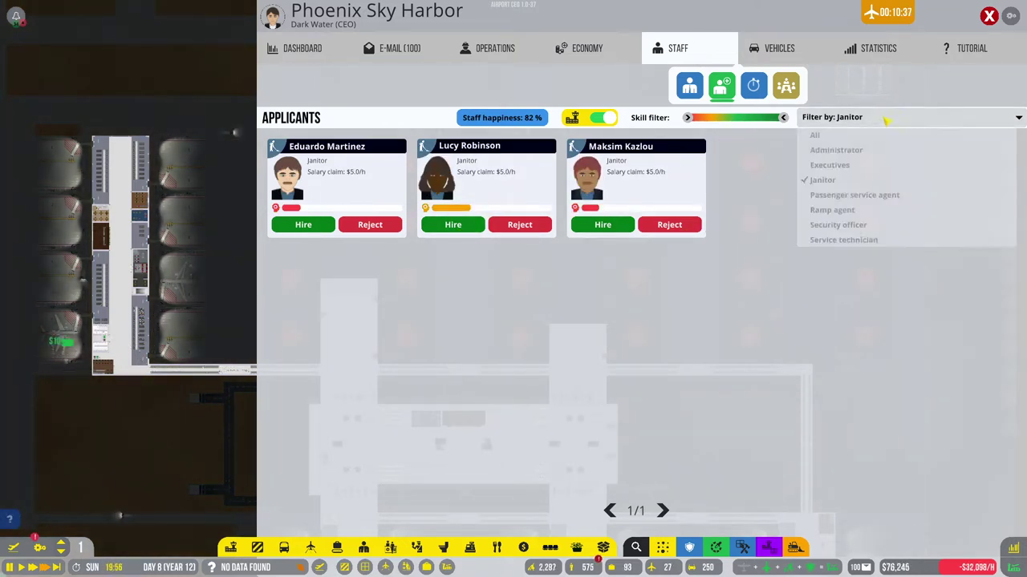
pyautogui.click(834, 195)
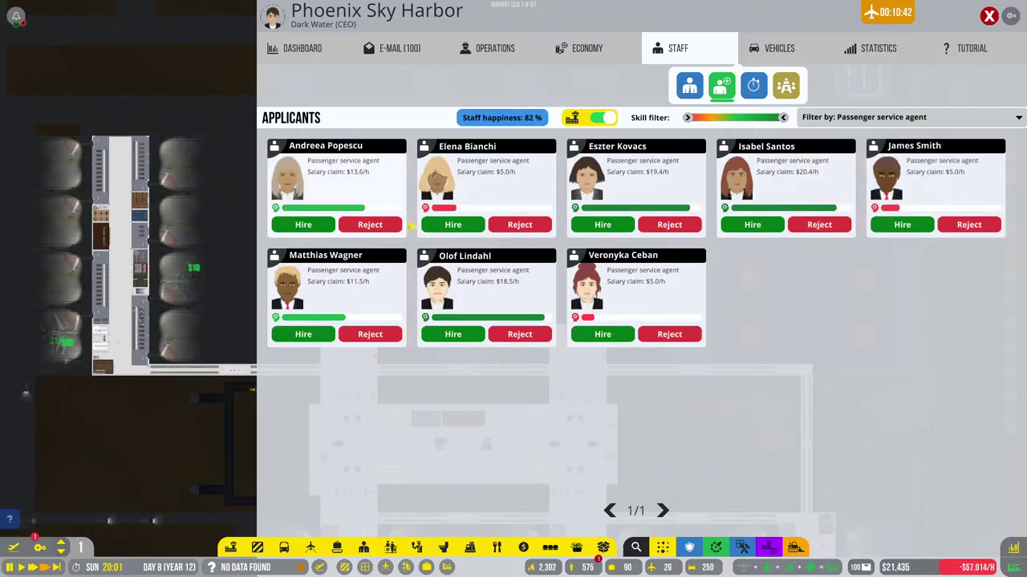
pyautogui.click(520, 225)
pyautogui.click(313, 226)
pyautogui.click(315, 227)
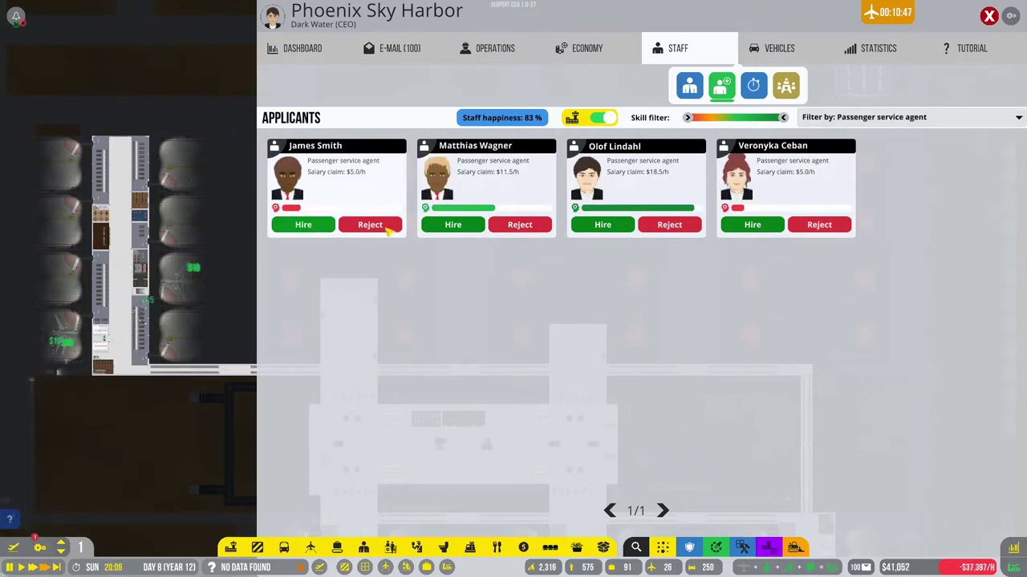
pyautogui.click(453, 225)
pyautogui.click(373, 226)
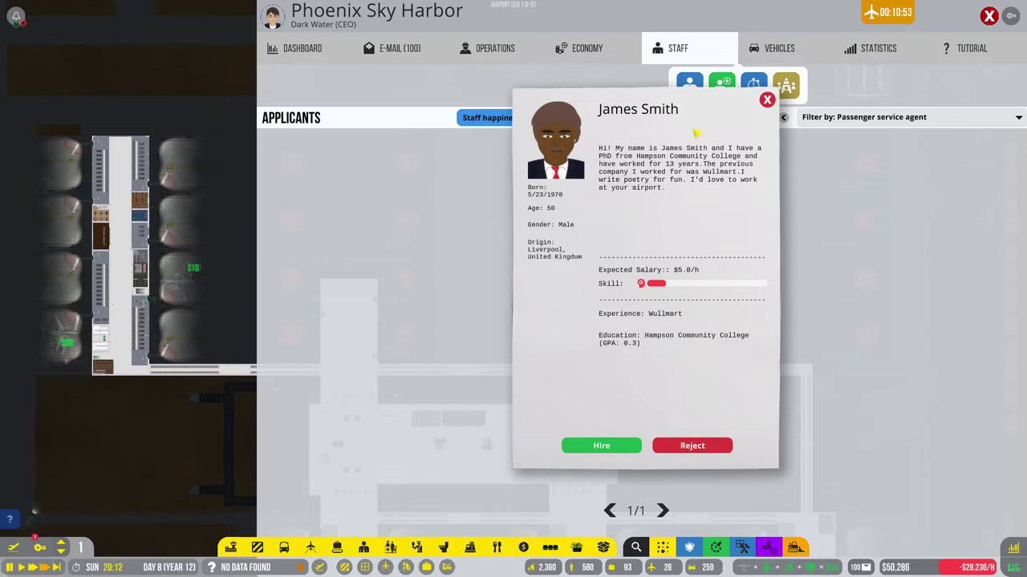
pyautogui.click(768, 100)
# Step: Hire ramp agents Mette Jensen, Mira Petrov and Sonja Heikkinen, rejecting Anna Karlsson and others
pyautogui.click(856, 117)
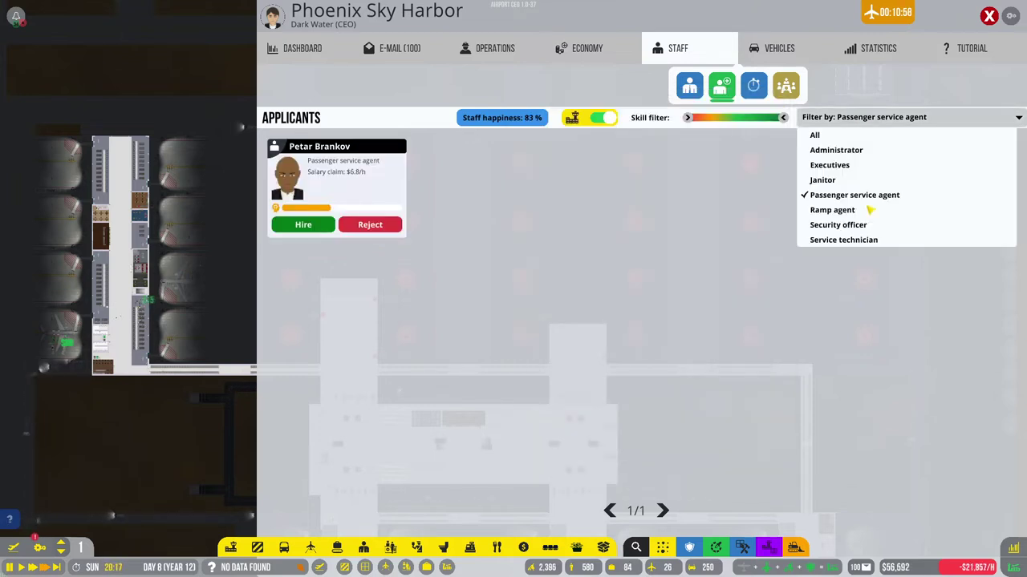
pyautogui.click(818, 209)
pyautogui.click(474, 227)
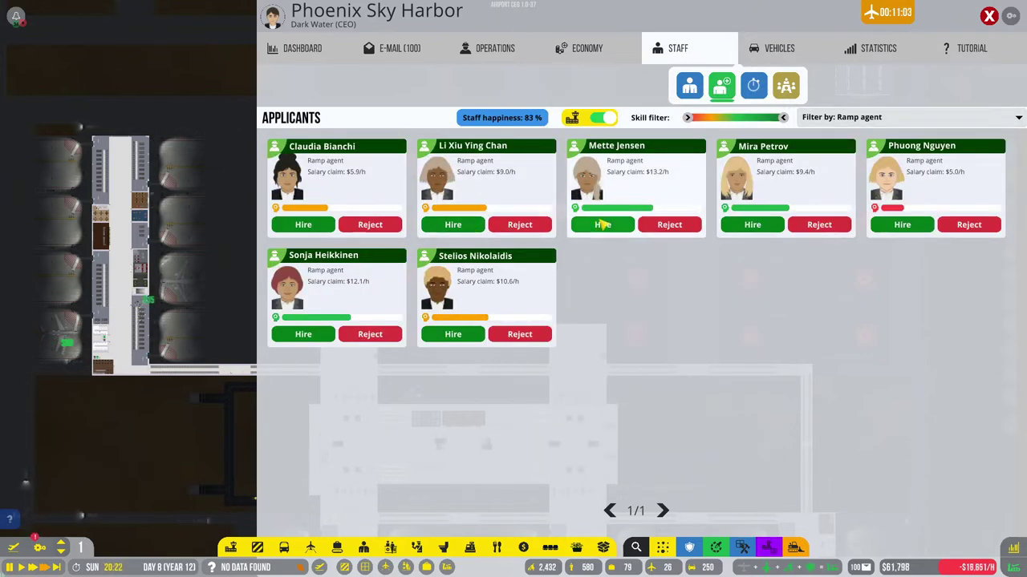
pyautogui.click(602, 225)
pyautogui.click(771, 236)
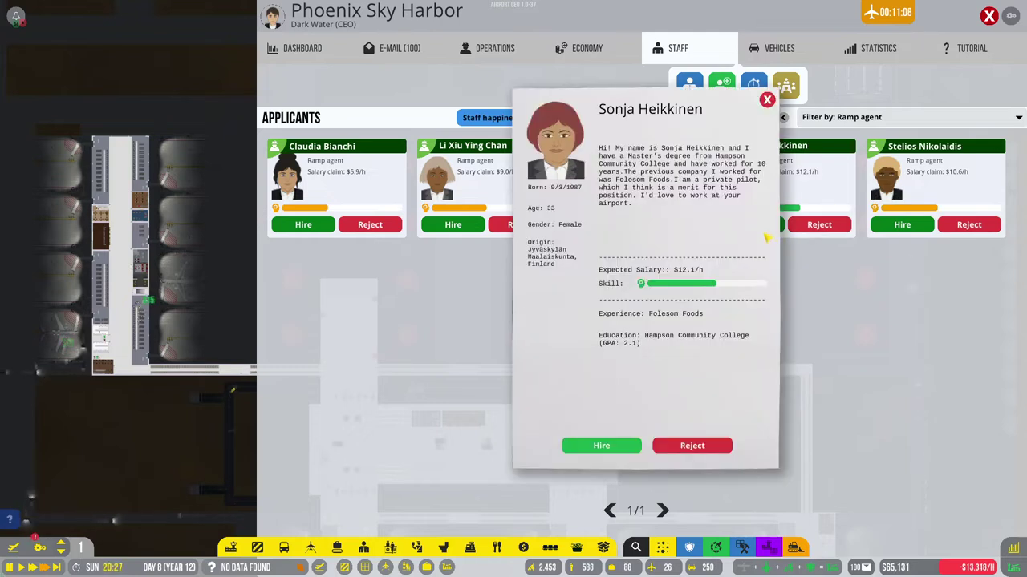
pyautogui.click(594, 444)
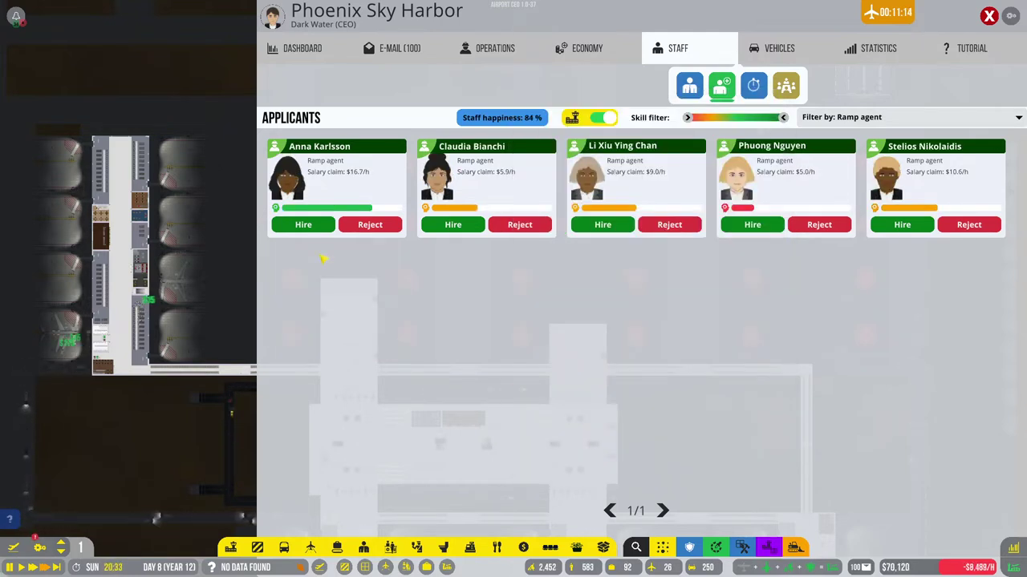
pyautogui.click(393, 227)
pyautogui.click(389, 225)
pyautogui.click(388, 226)
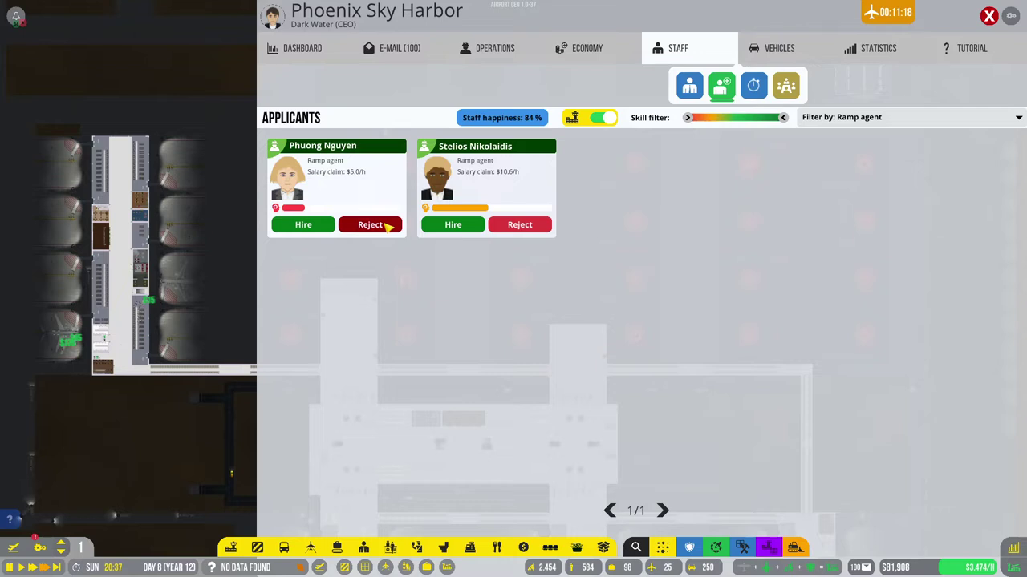
# Step: Hire security officers Sabina Aliyev and Melissa Fontana
pyautogui.click(890, 117)
pyautogui.click(846, 227)
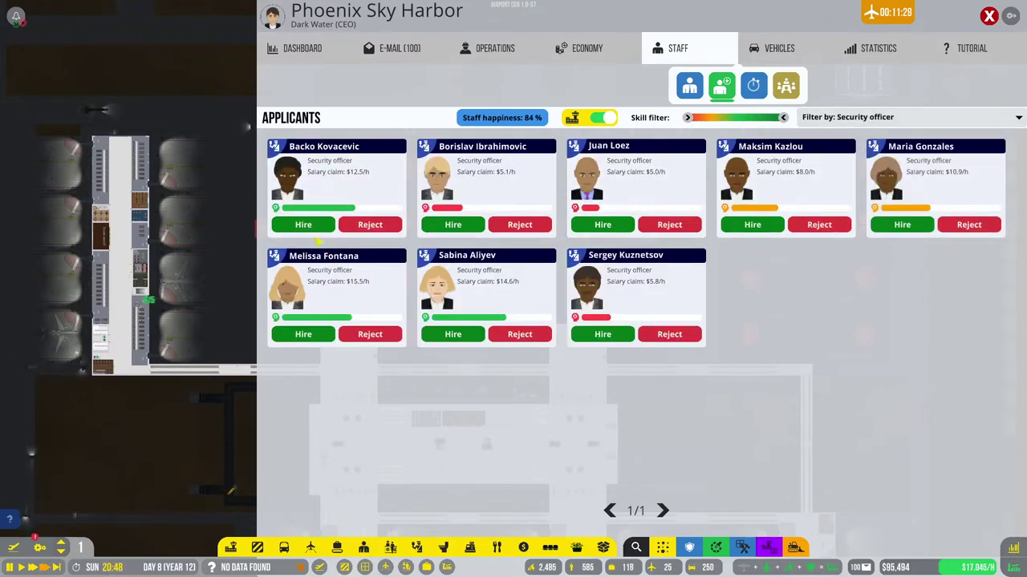
pyautogui.click(316, 290)
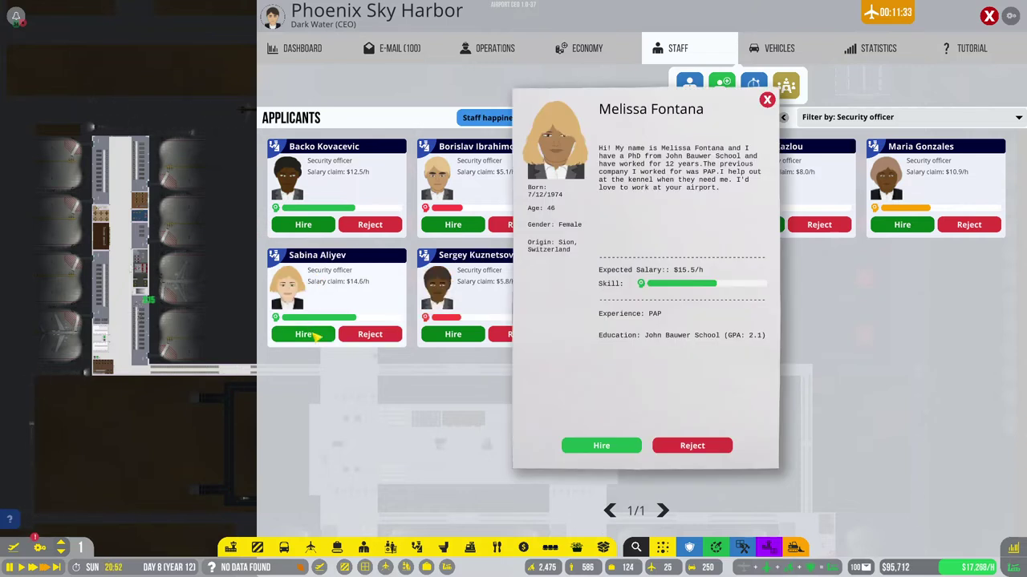
pyautogui.click(317, 335)
pyautogui.click(601, 446)
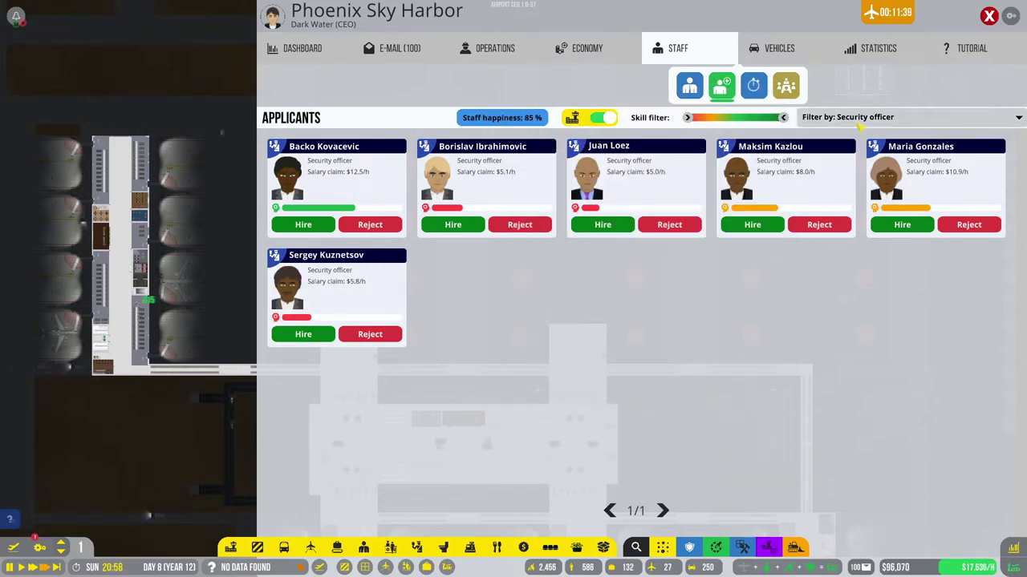
pyautogui.click(860, 120)
pyautogui.click(830, 241)
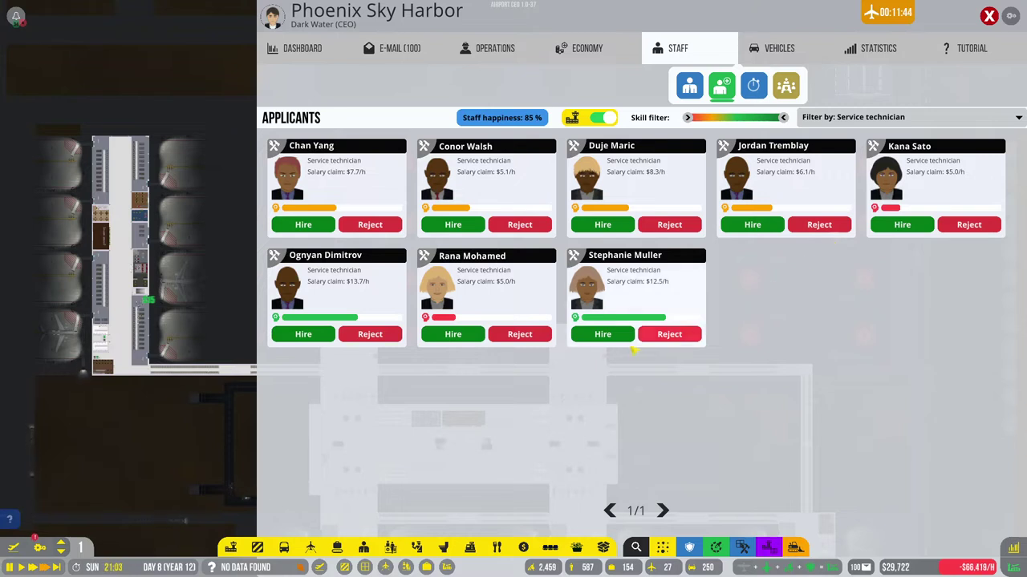
pyautogui.click(642, 339)
pyautogui.click(309, 335)
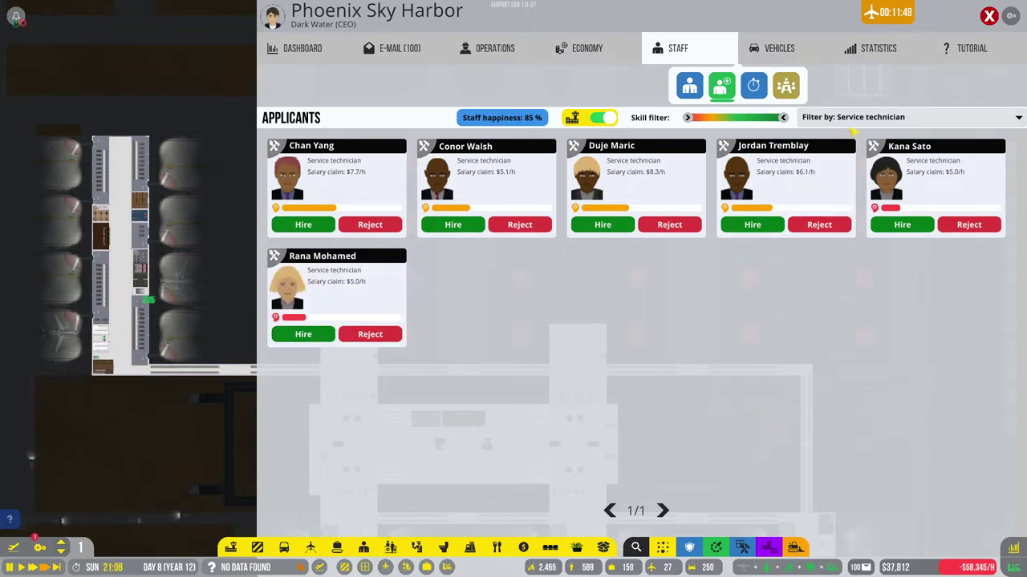
# Step: Hire more security officers: Maxime Peeters, Aiysha Hussain and Backo Kovacevic
pyautogui.click(853, 120)
pyautogui.click(824, 227)
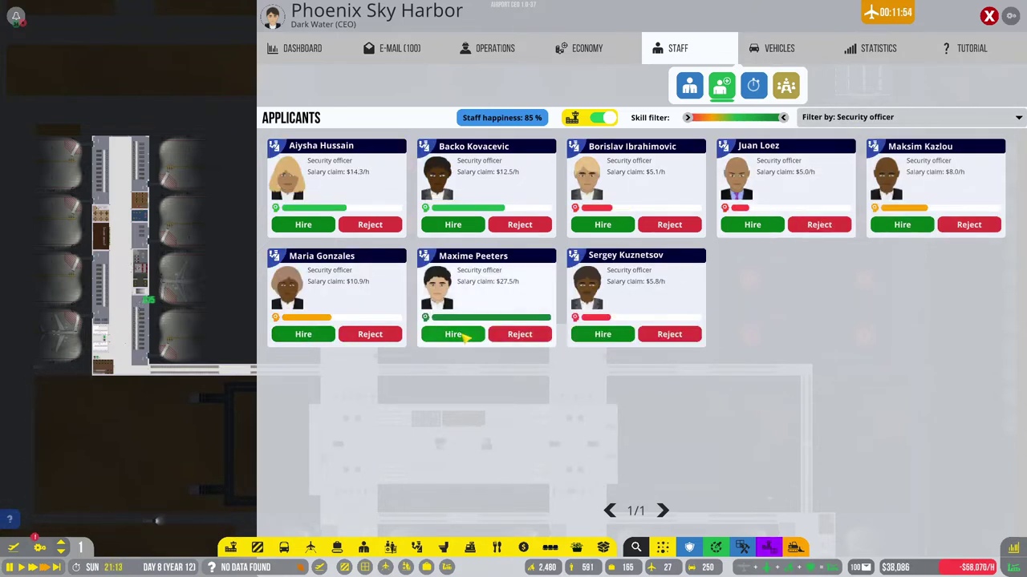
pyautogui.click(454, 335)
pyautogui.click(304, 225)
pyautogui.click(907, 117)
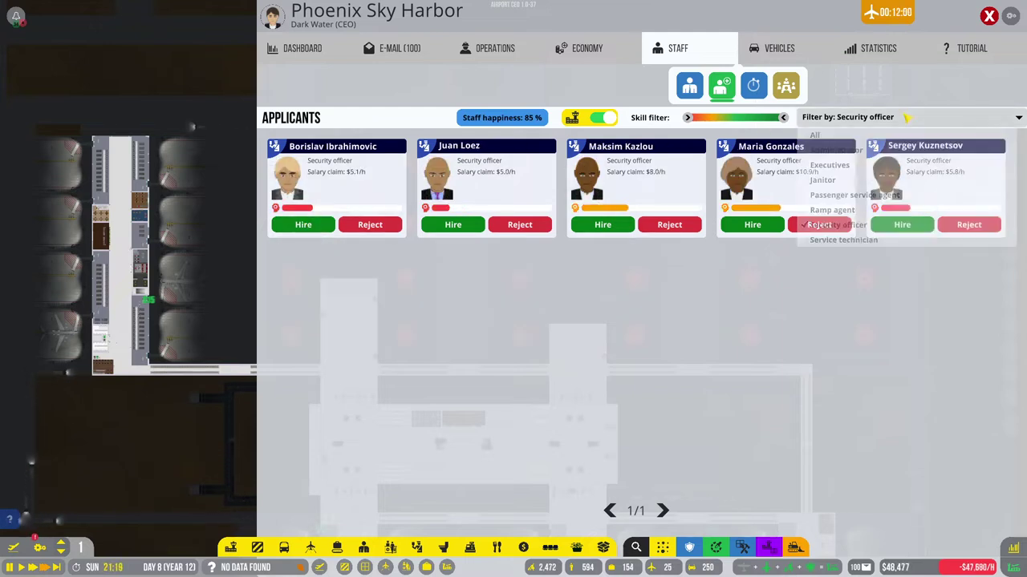
# Step: Reject Istvan Nagy and hire more passenger service agents, including Nicole Borg
pyautogui.click(855, 195)
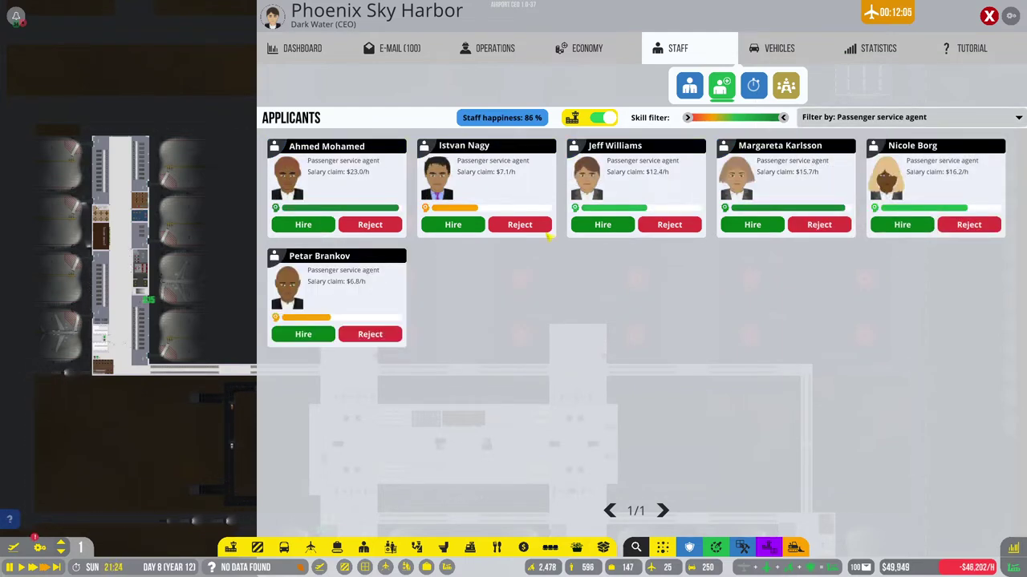
pyautogui.click(518, 225)
pyautogui.click(327, 226)
pyautogui.click(327, 226)
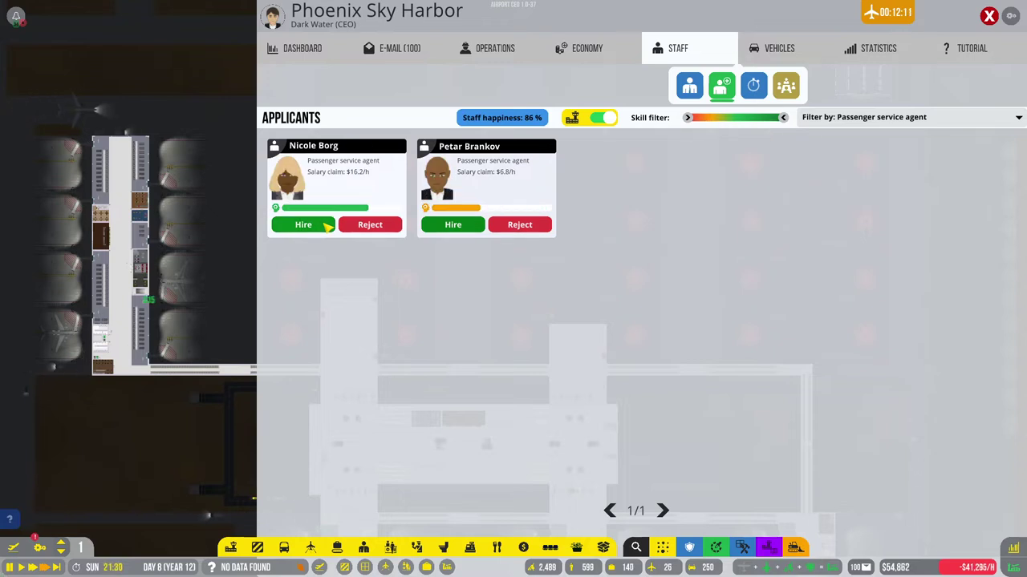
pyautogui.click(327, 226)
pyautogui.click(380, 229)
# Step: Hire more ramp agents, including Kim Choi, Salma Alaoui and Faith Kamau
pyautogui.click(842, 118)
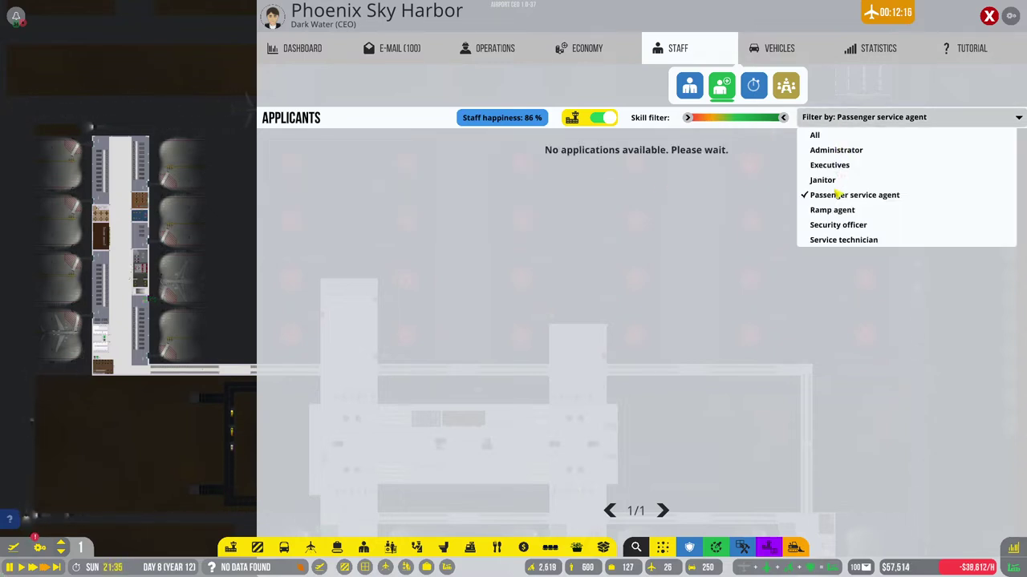
pyautogui.click(834, 210)
pyautogui.click(303, 225)
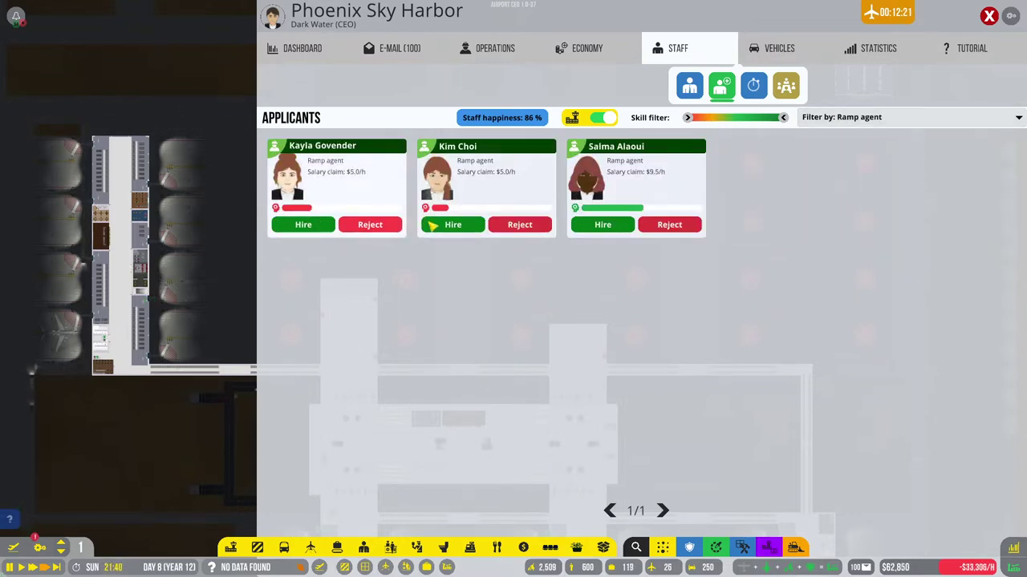
pyautogui.click(619, 225)
pyautogui.click(630, 225)
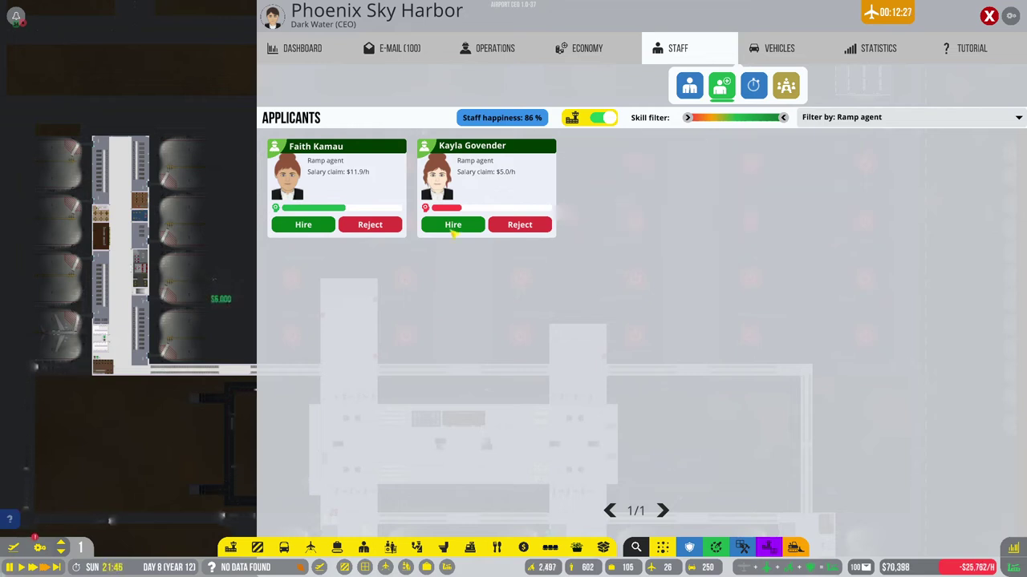
pyautogui.click(292, 225)
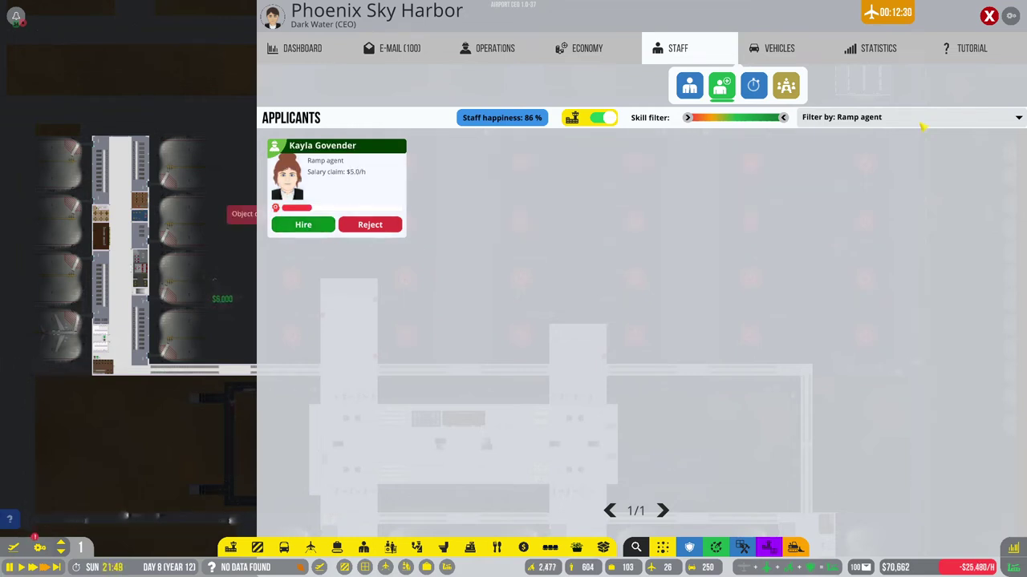
# Step: Hire more janitors, including Luis Pereira, Sandra Brankov and Olga Ivanov
pyautogui.click(920, 122)
pyautogui.click(828, 181)
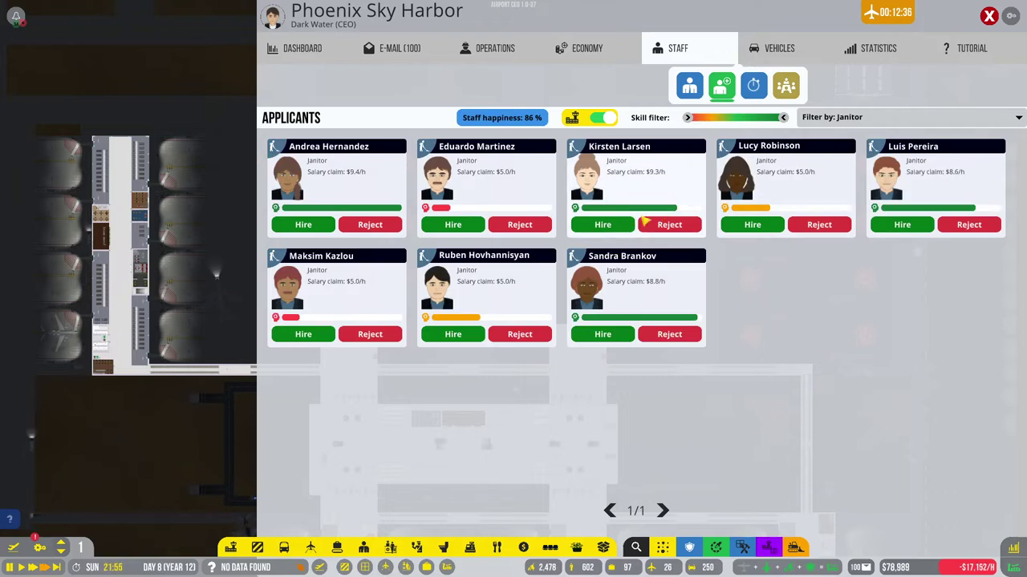
pyautogui.click(497, 227)
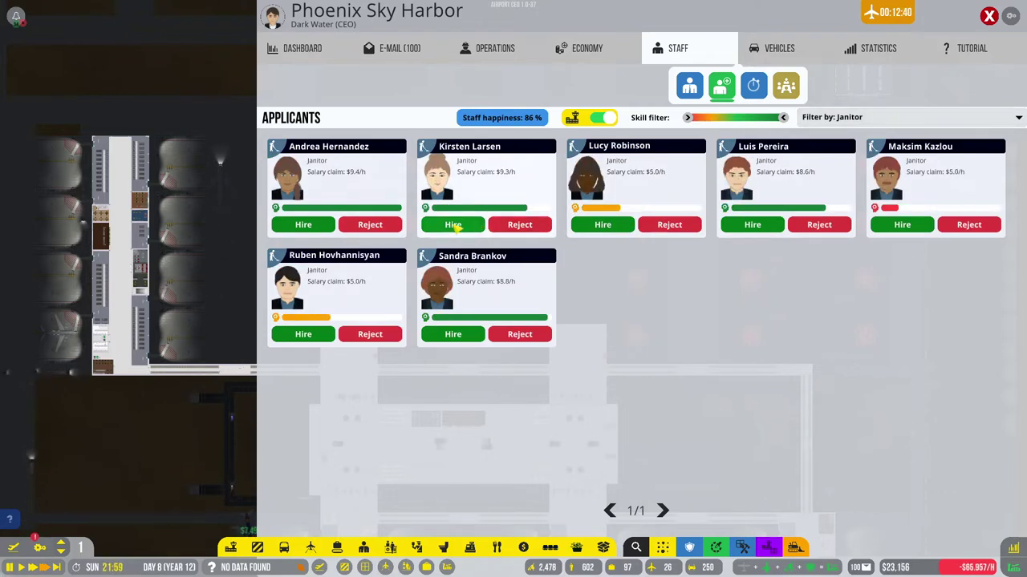
pyautogui.click(301, 225)
pyautogui.click(300, 226)
pyautogui.click(441, 225)
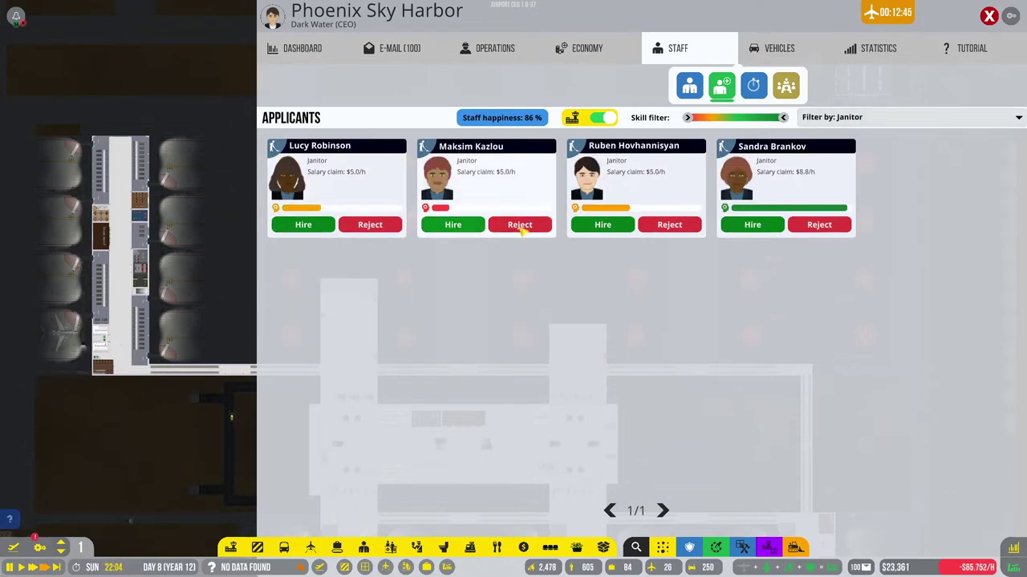
pyautogui.click(753, 224)
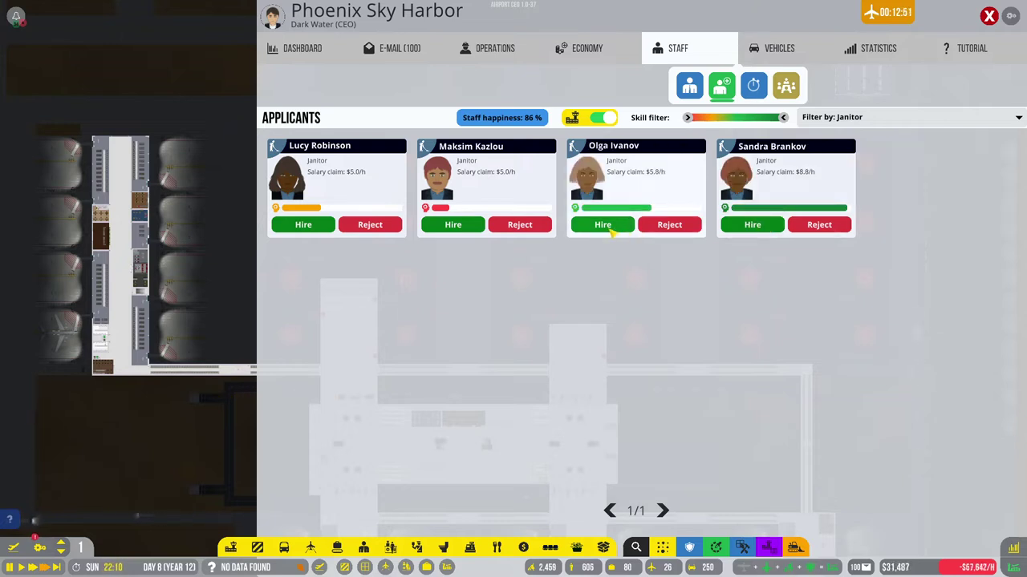
pyautogui.click(602, 224)
# Step: Close the staff panel, pan to the remote stands, and bring up airside construction items
pyautogui.click(991, 17)
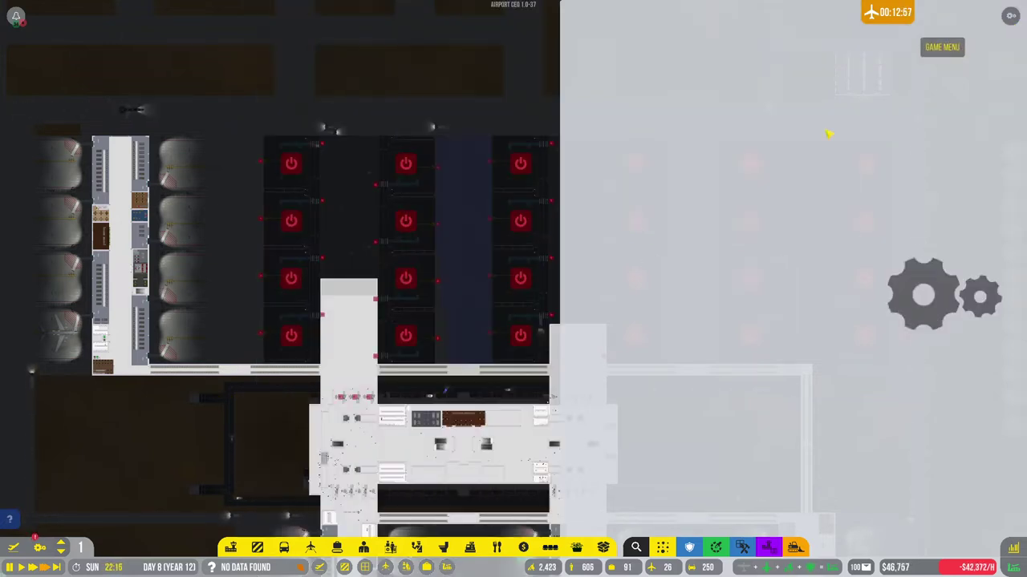
pyautogui.scroll(3, 783, 251)
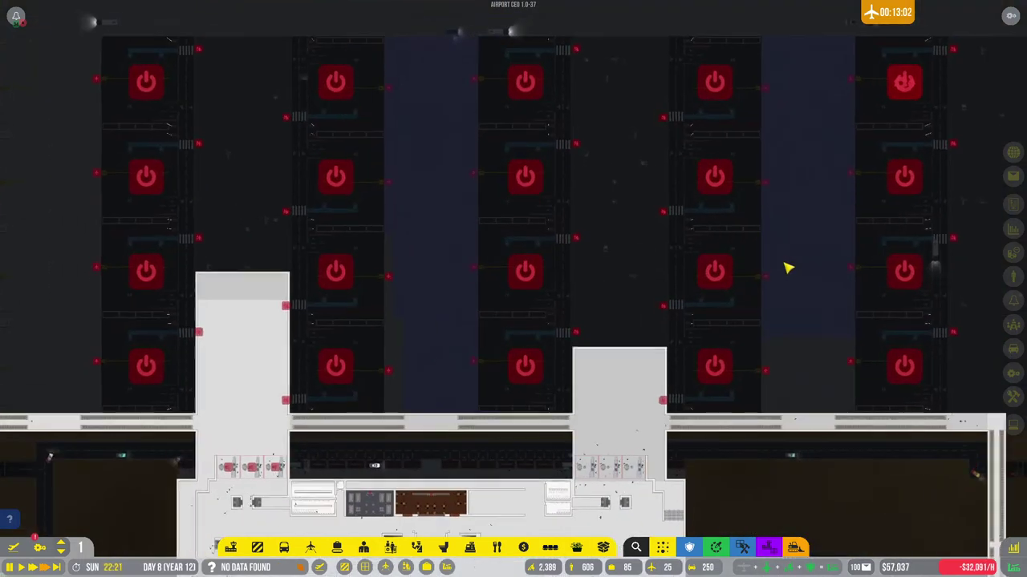
pyautogui.press('d')
pyautogui.press('d')
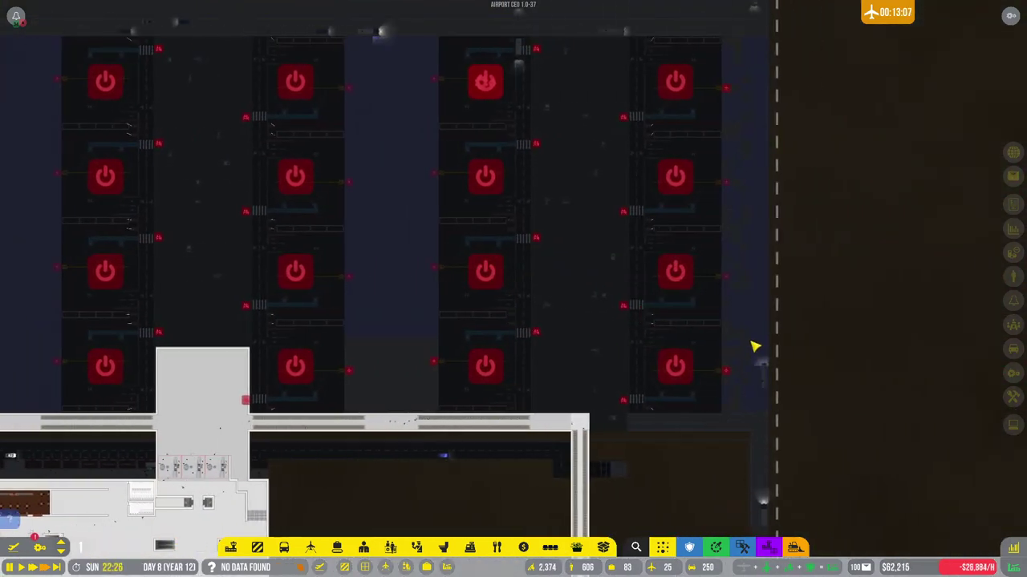
pyautogui.press('w')
pyautogui.press('a')
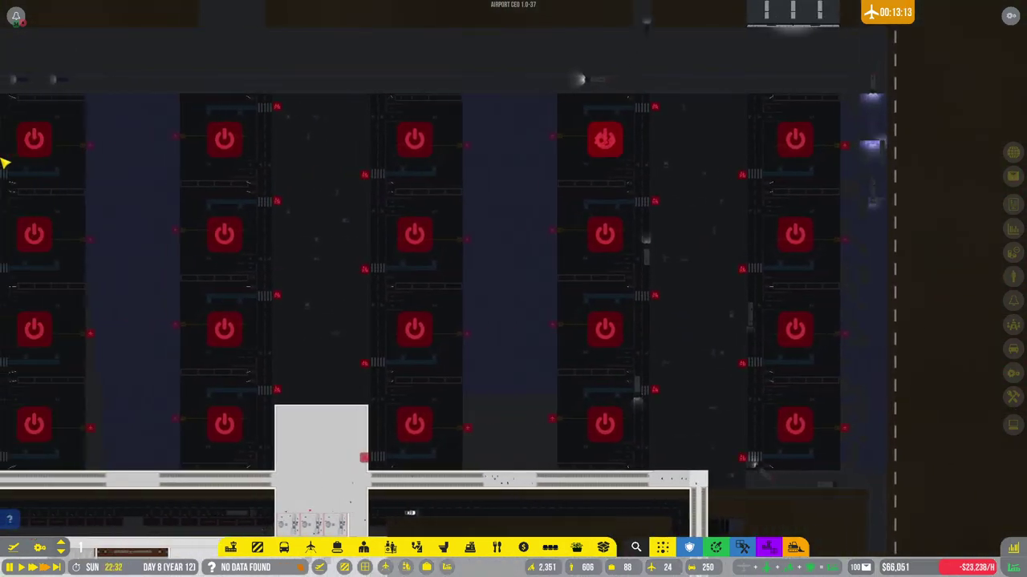
pyautogui.press('a')
pyautogui.press('a')
pyautogui.press('s')
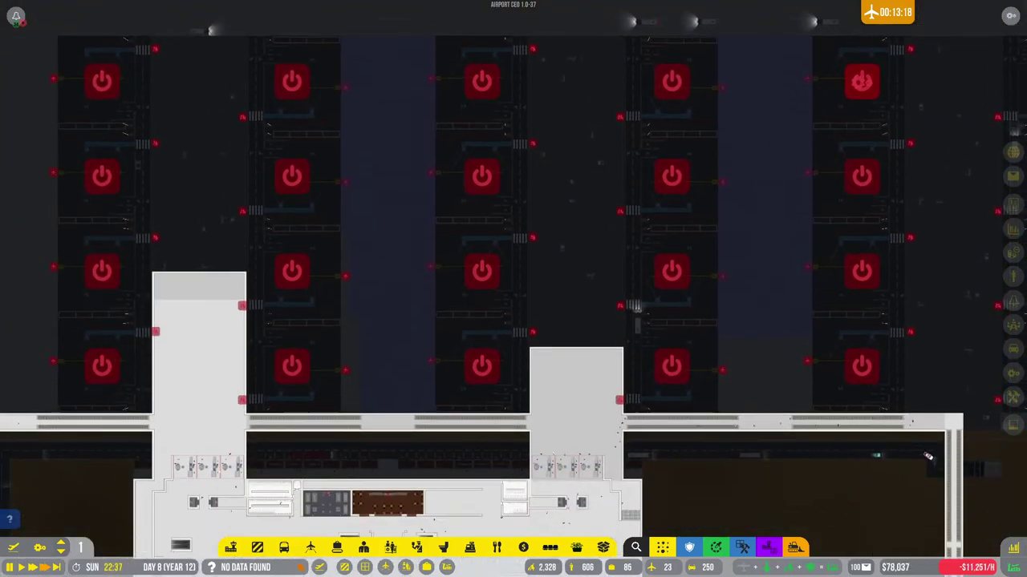
pyautogui.press('s')
pyautogui.click(310, 547)
pyautogui.press('a')
# Step: Select the Taxiway Path tool and pan to the stands on the left
pyautogui.press('w')
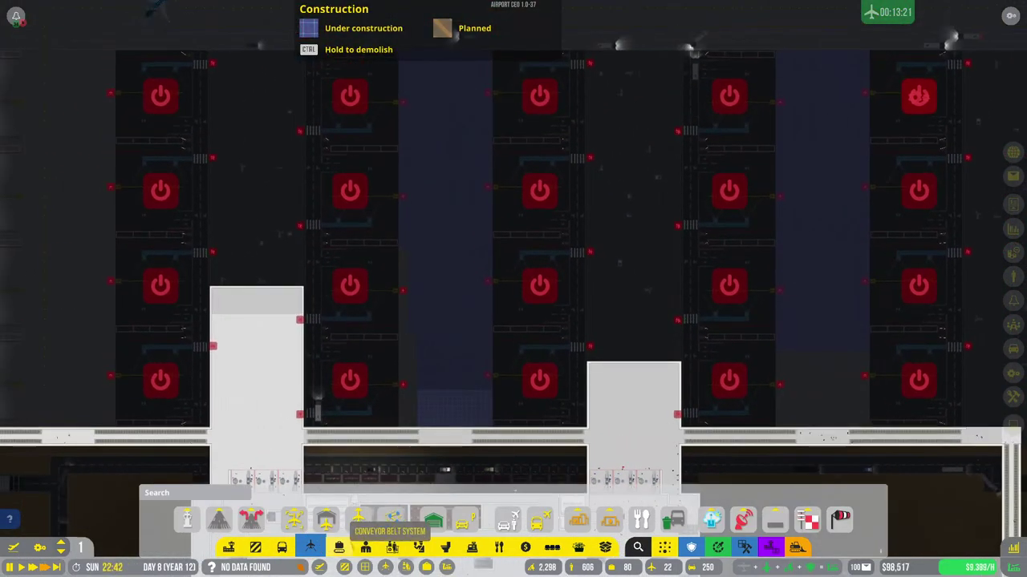
pyautogui.press('a')
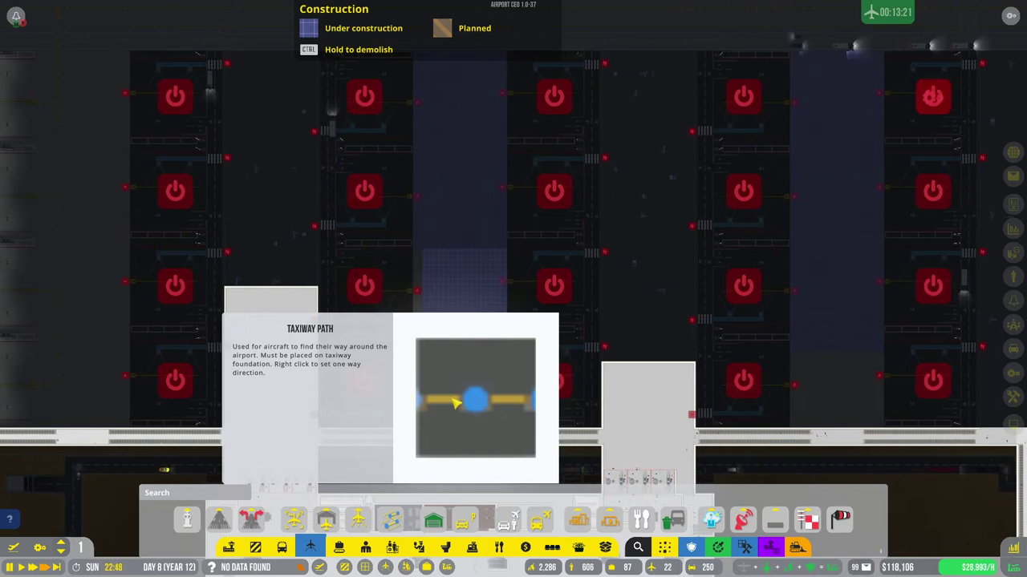
pyautogui.click(389, 520)
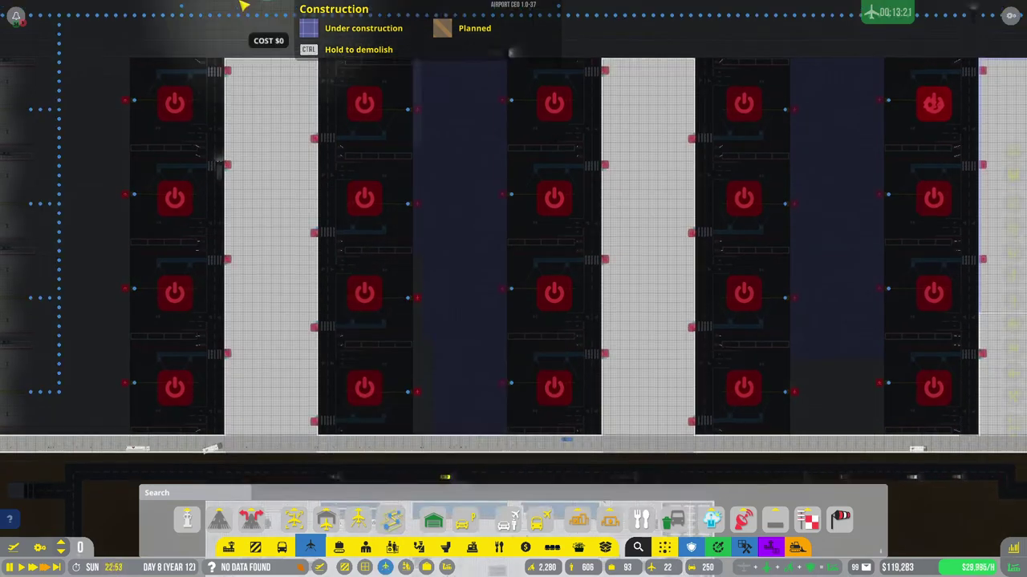
pyautogui.press('w')
pyautogui.press('a')
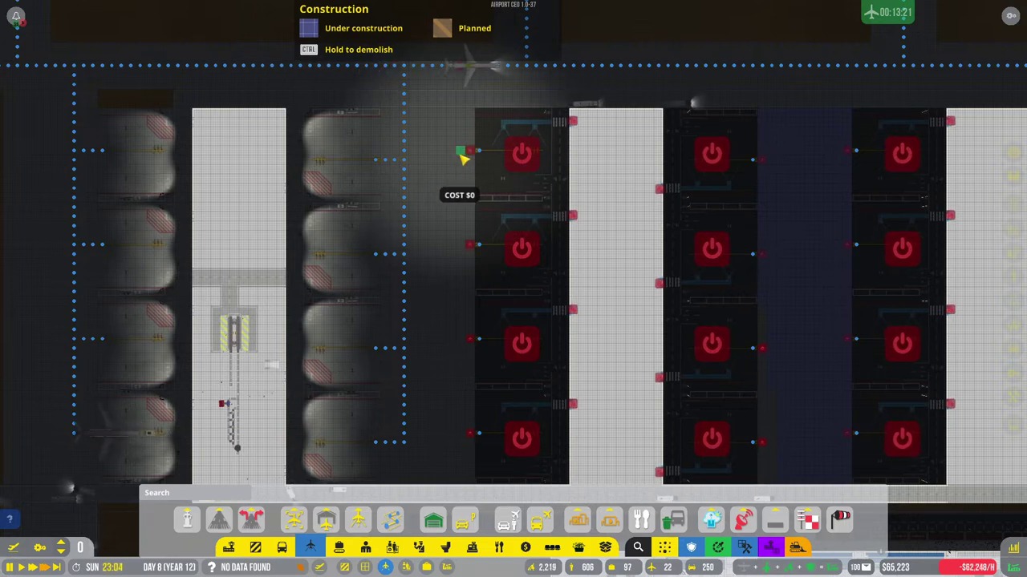
pyautogui.press('s')
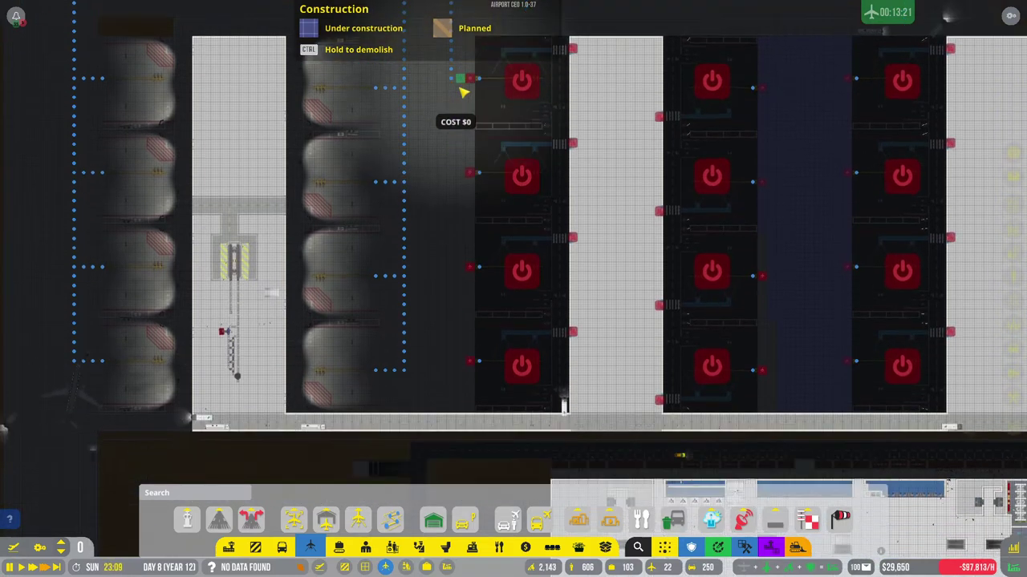
pyautogui.press('w')
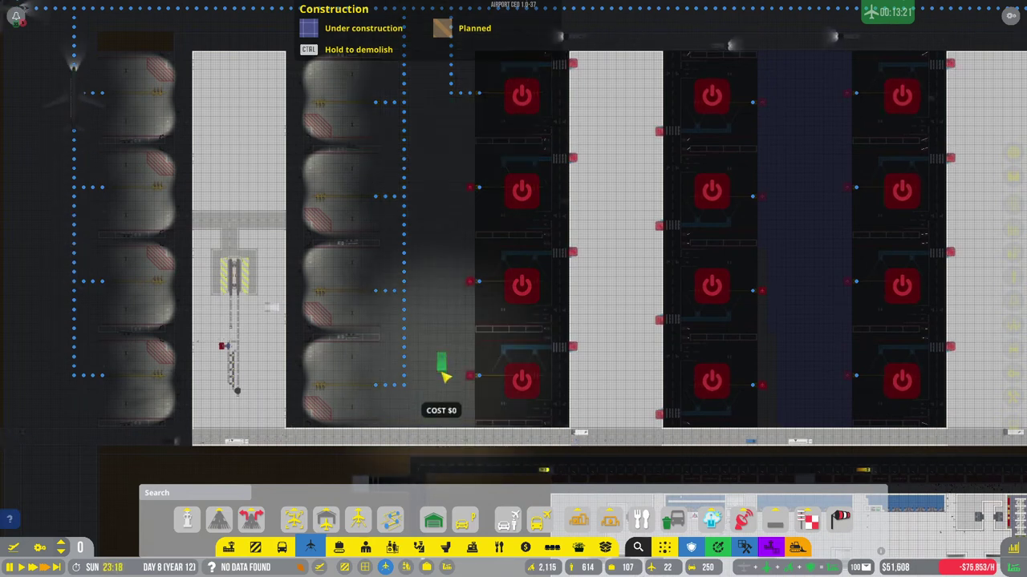
# Step: Draw taxiway paths beside and up alongside the stands, removing one misplaced segment
pyautogui.moveTo(442, 381); pyautogui.dragTo(473, 375)
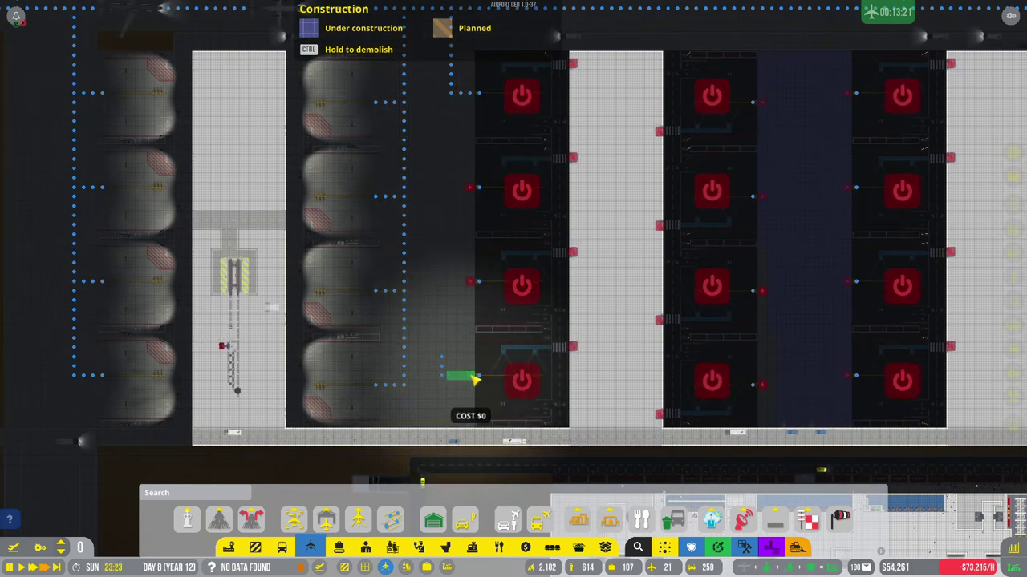
pyautogui.moveTo(442, 374); pyautogui.dragTo(442, 361)
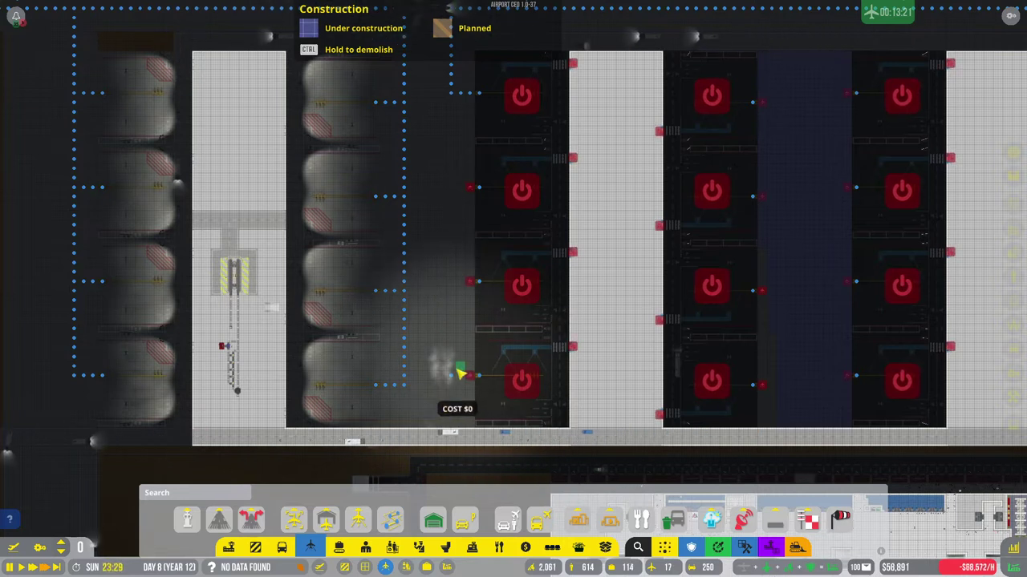
pyautogui.moveTo(454, 369); pyautogui.dragTo(452, 100)
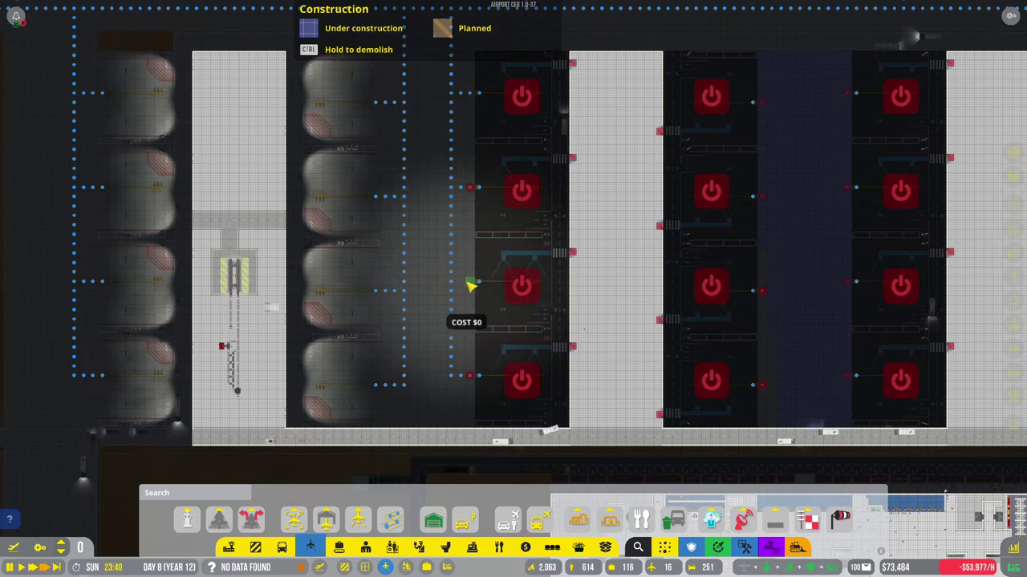
pyautogui.press('d')
pyautogui.press('w')
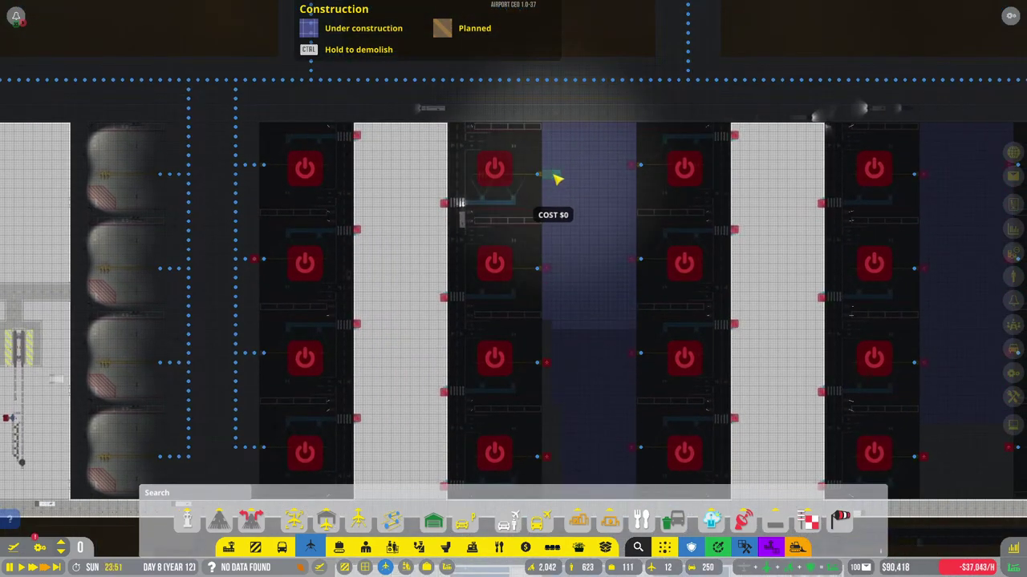
pyautogui.moveTo(565, 179); pyautogui.dragTo(567, 84)
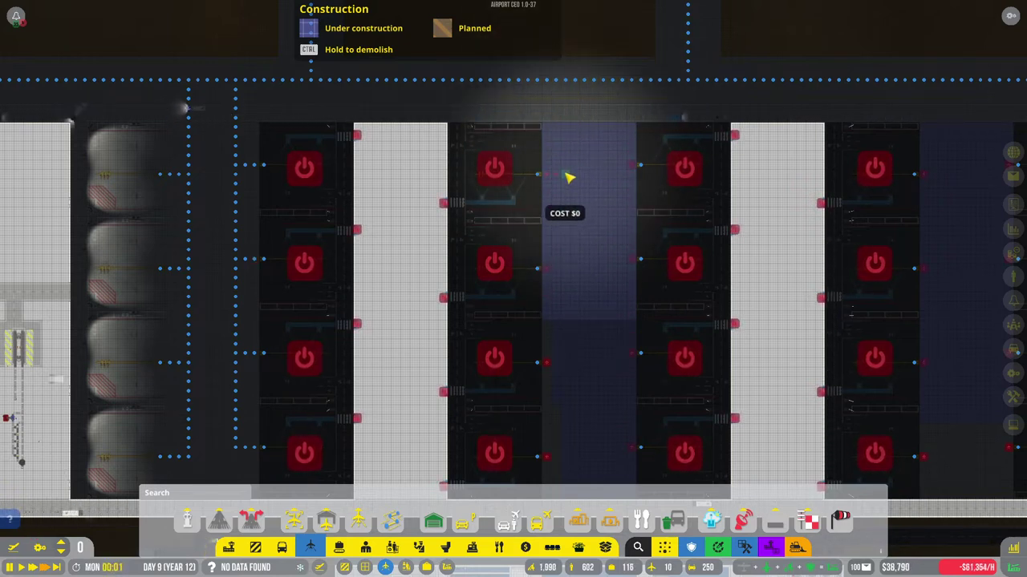
pyautogui.moveTo(567, 177)
pyautogui.mouseDown()
pyautogui.moveTo(566, 102)
pyautogui.moveTo(571, 134)
pyautogui.mouseUp()
pyautogui.scroll(2, 607, 171)
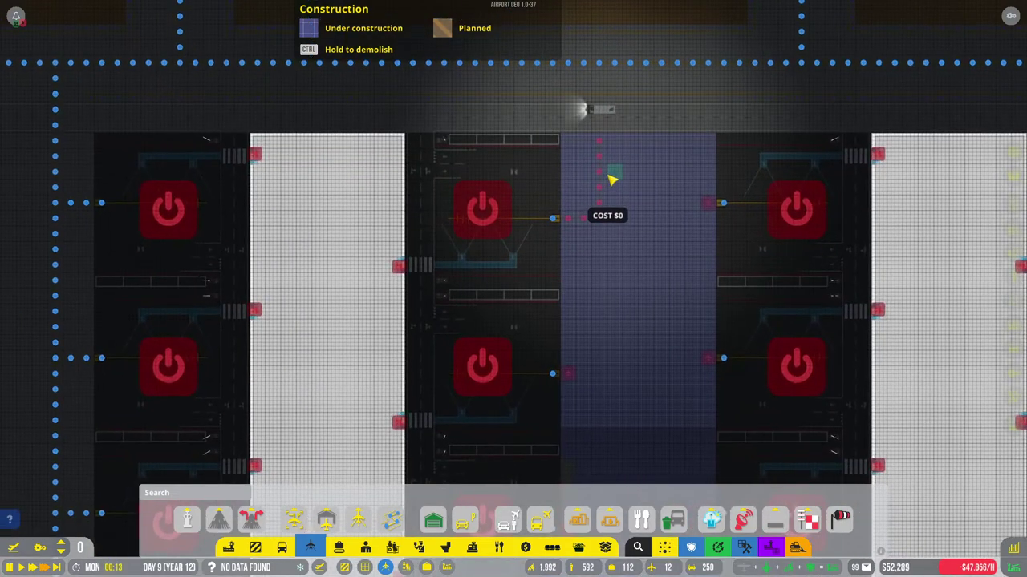
# Step: Finish the taxiway path, choose concrete taxiway foundation, and cancel an oversized area
pyautogui.moveTo(611, 180); pyautogui.dragTo(609, 182)
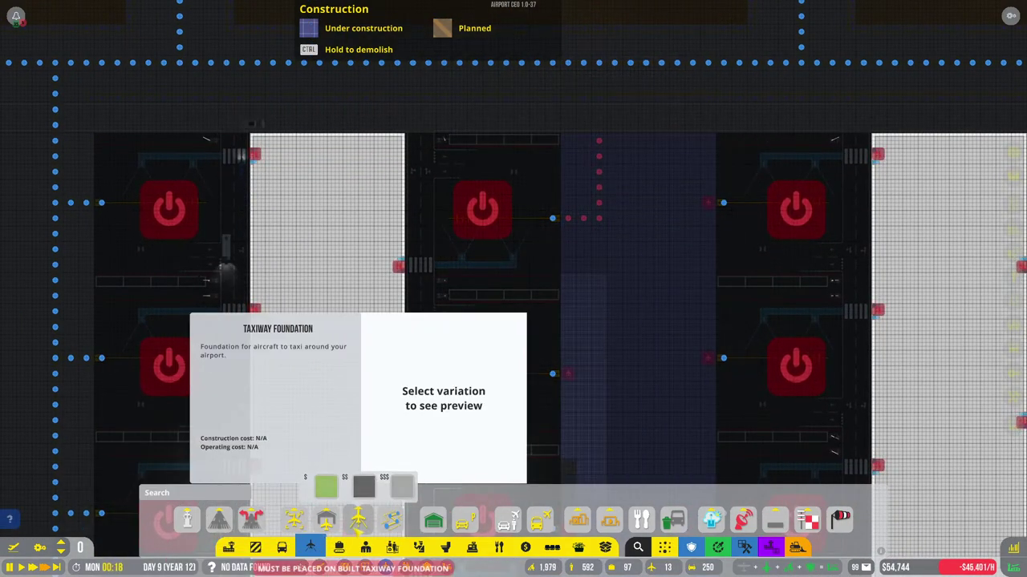
pyautogui.click(407, 489)
pyautogui.moveTo(574, 117); pyautogui.dragTo(713, 137)
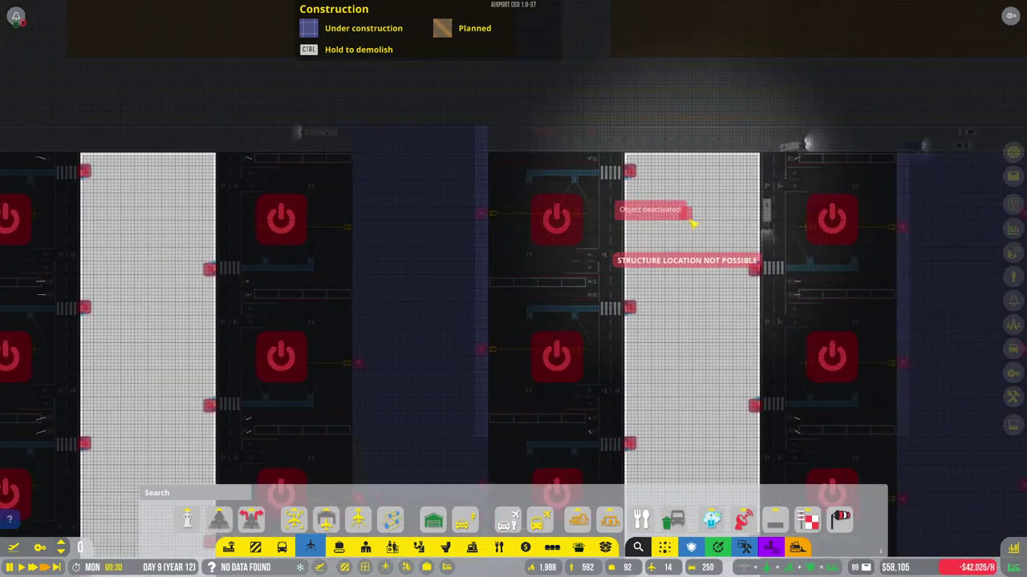
pyautogui.click(704, 210)
pyautogui.press('d')
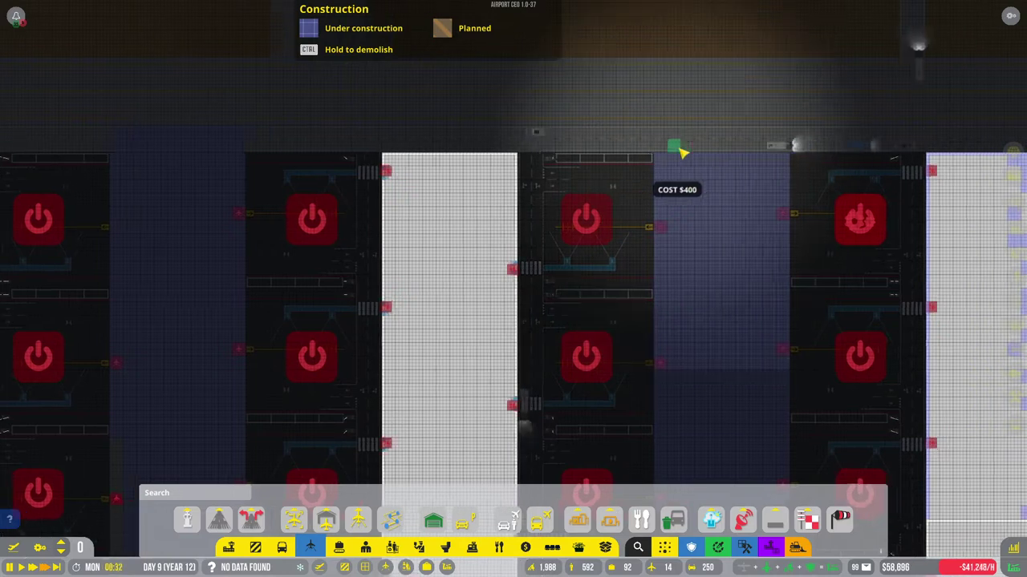
# Step: Lay concrete foundation strips down the gaps between stand rows
pyautogui.moveTo(660, 149); pyautogui.dragTo(786, 137)
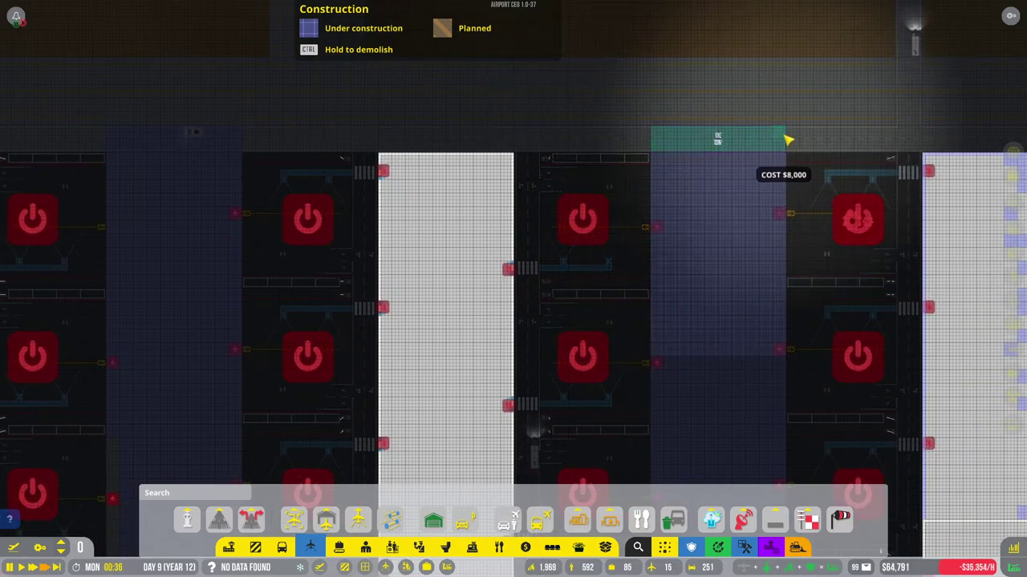
pyautogui.press('d')
pyautogui.scroll(-1, 744, 176)
pyautogui.press('d')
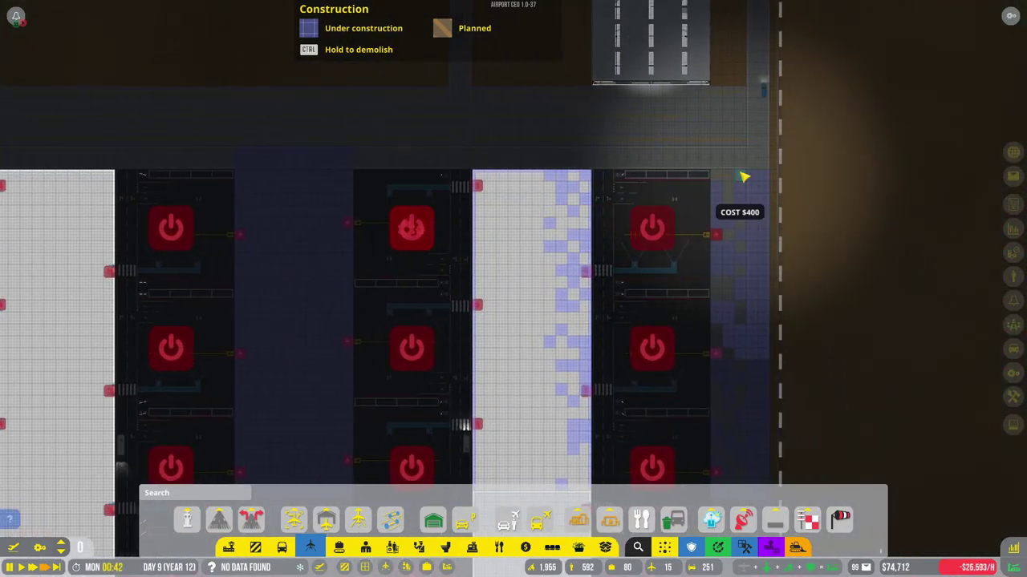
pyautogui.moveTo(746, 163); pyautogui.dragTo(769, 160)
pyautogui.press('a')
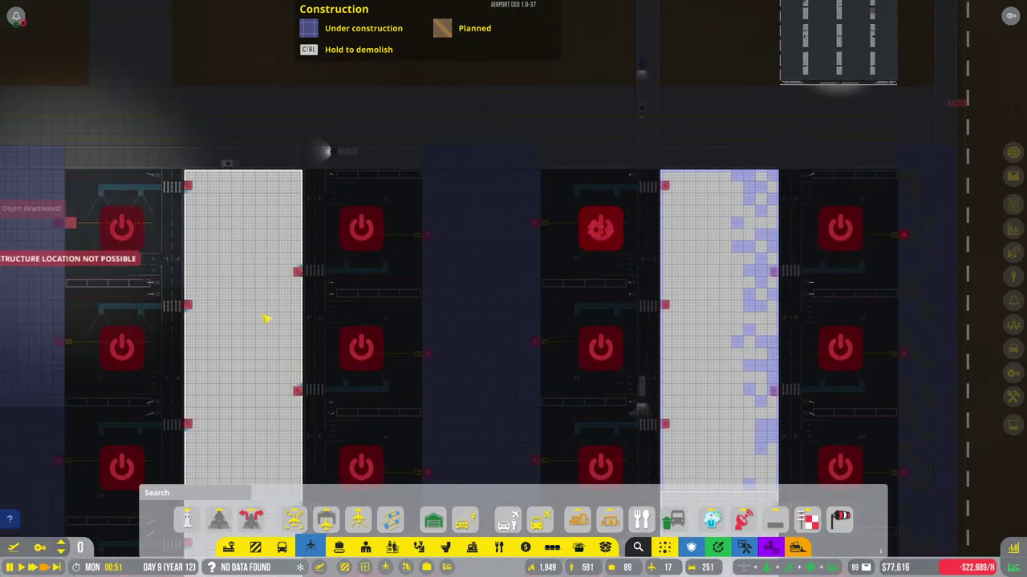
pyautogui.press('a')
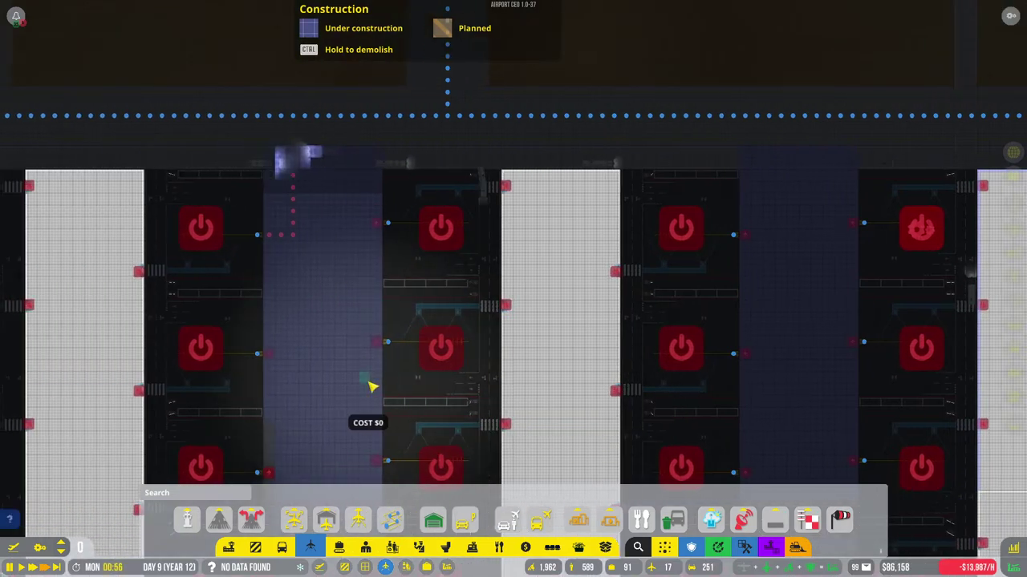
# Step: Draw a taxiway path from the main taxiway down the middle stand gap
pyautogui.press('a')
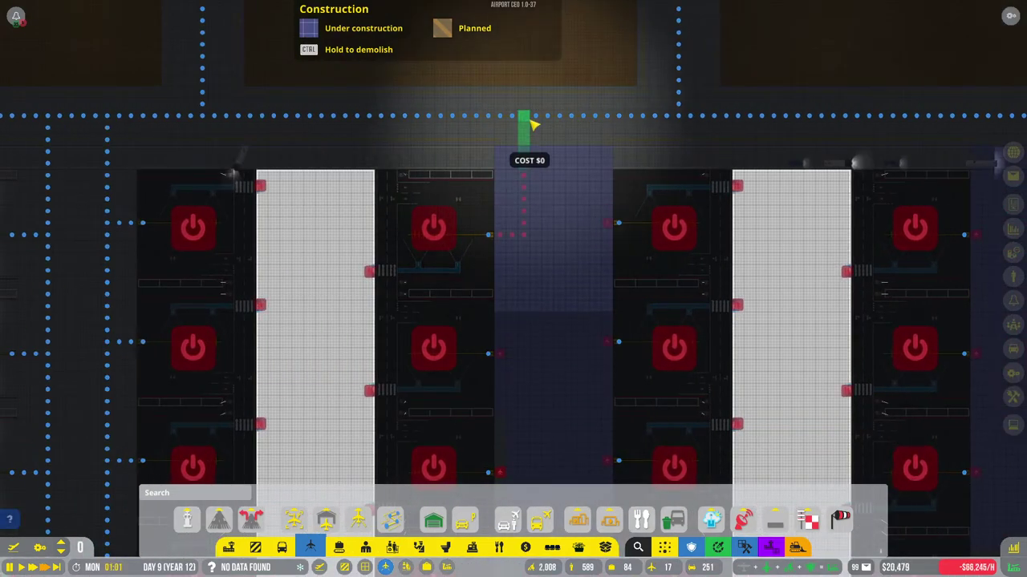
pyautogui.press('s')
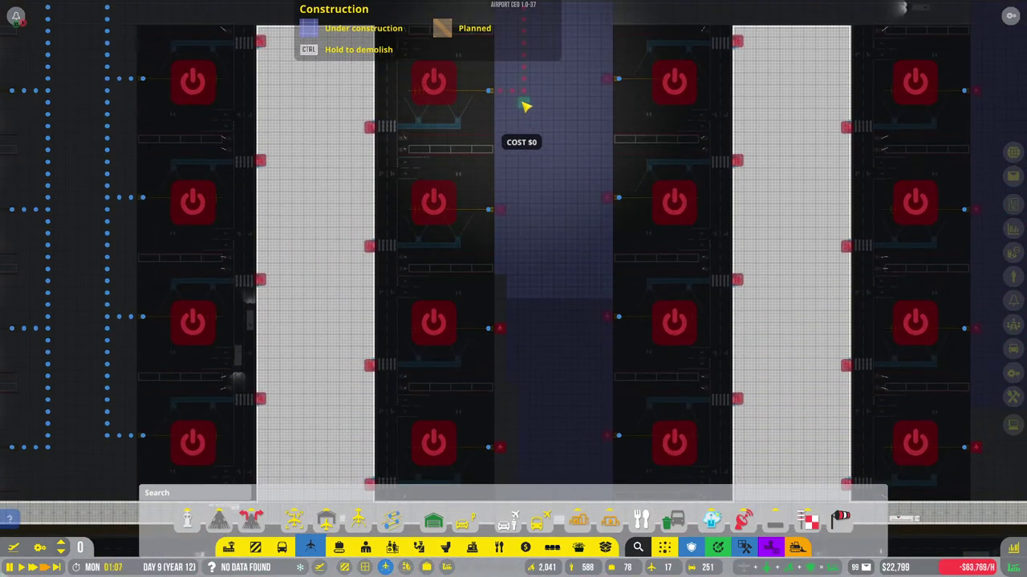
pyautogui.moveTo(525, 104); pyautogui.dragTo(531, 449)
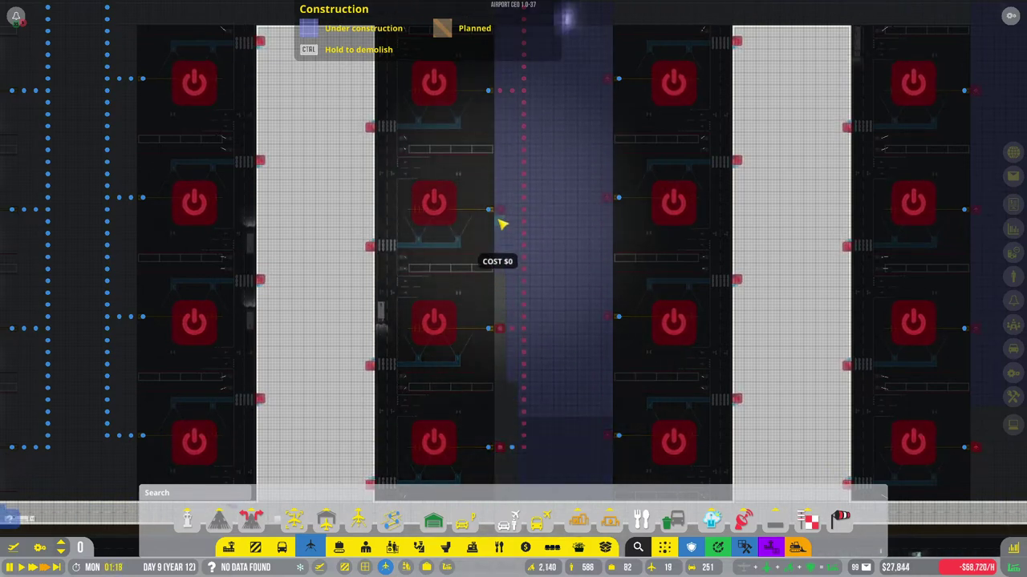
pyautogui.scroll(-2, 521, 228)
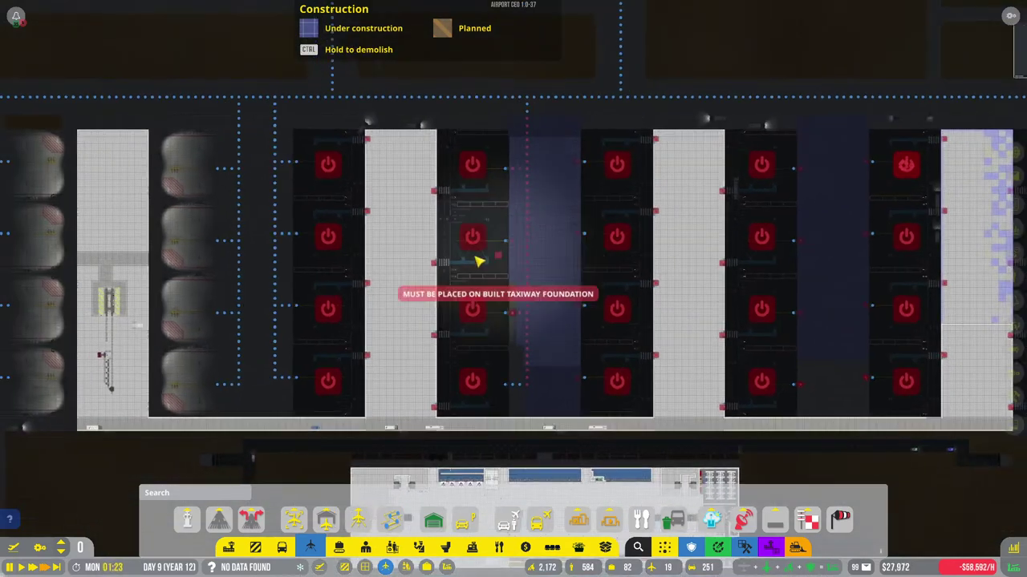
# Step: Inspect a stand, exit path placement, and bring up the flight schedule
pyautogui.click(484, 313)
pyautogui.rightClick(614, 76)
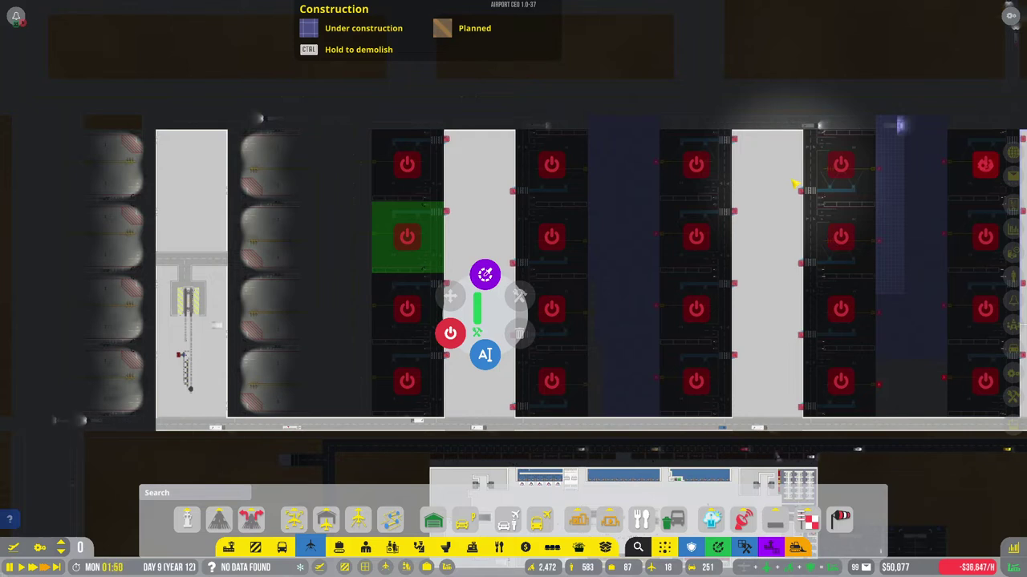
pyautogui.press('Escape')
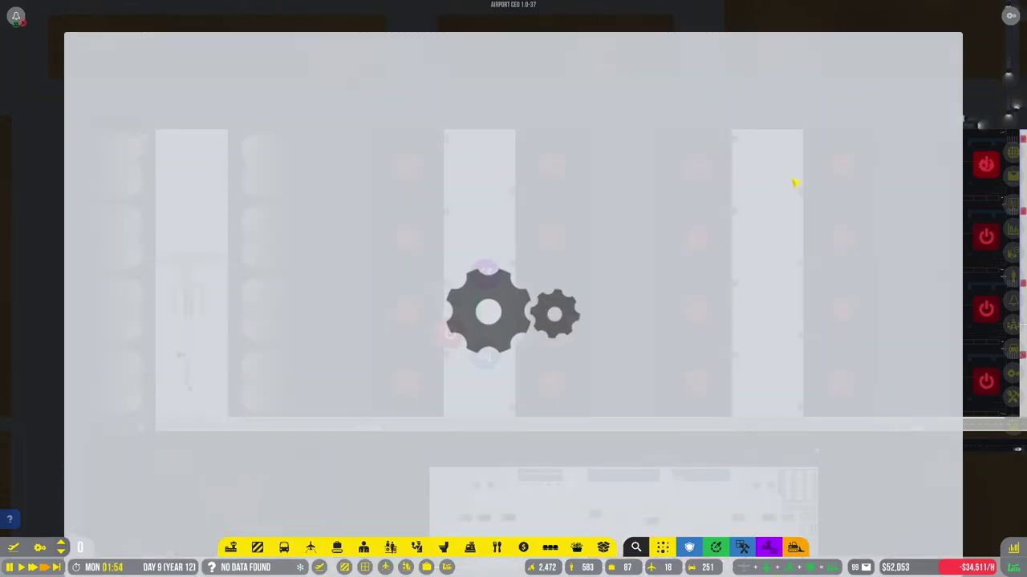
pyautogui.scroll(1, 889, 315)
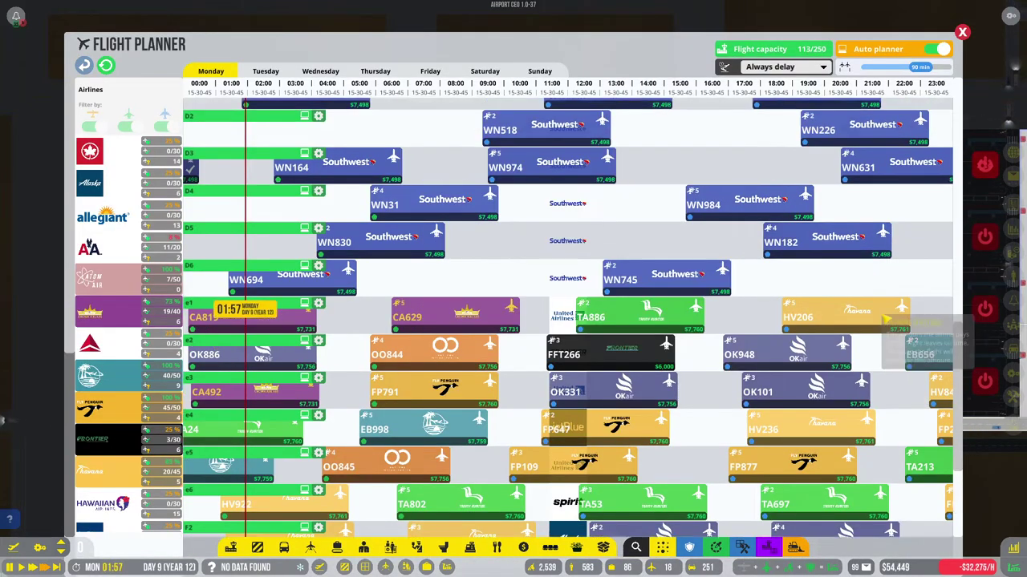
pyautogui.scroll(3, 888, 315)
pyautogui.scroll(1, 888, 313)
pyautogui.scroll(3, 888, 308)
pyautogui.scroll(2, 888, 308)
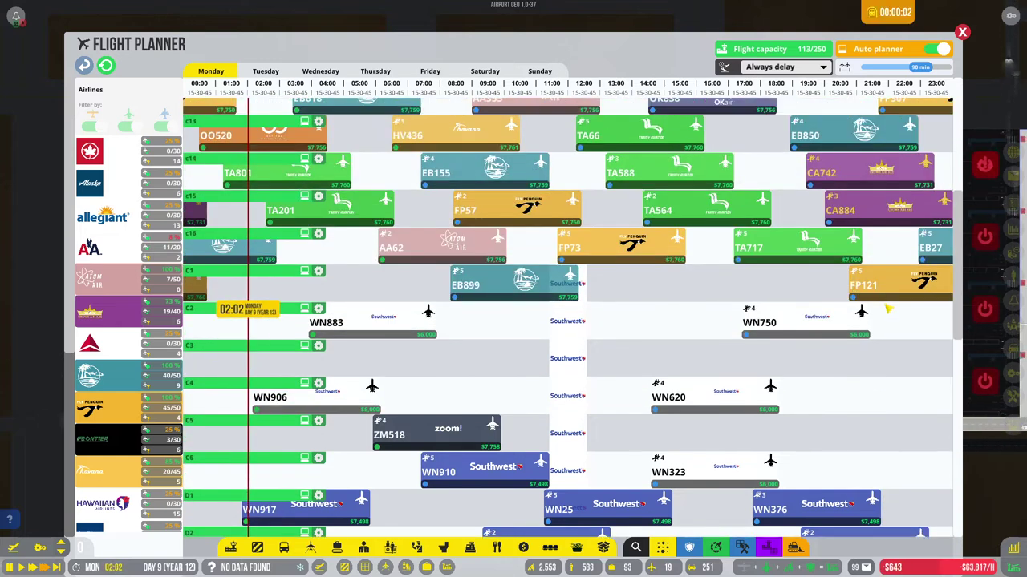
pyautogui.scroll(2, 888, 307)
pyautogui.scroll(2, 887, 305)
pyautogui.scroll(2, 886, 303)
pyautogui.scroll(2, 885, 304)
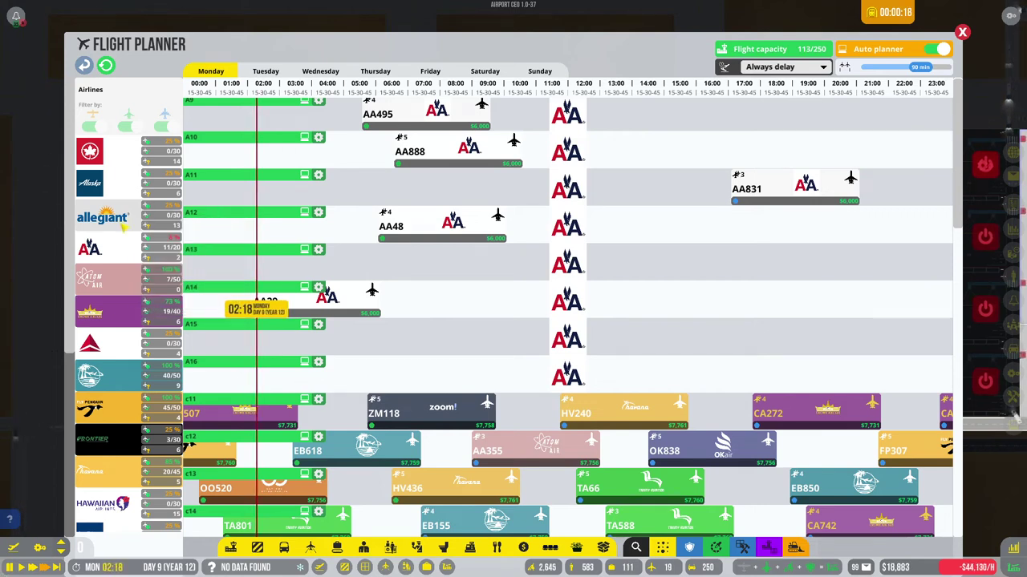
pyautogui.scroll(-1, 125, 227)
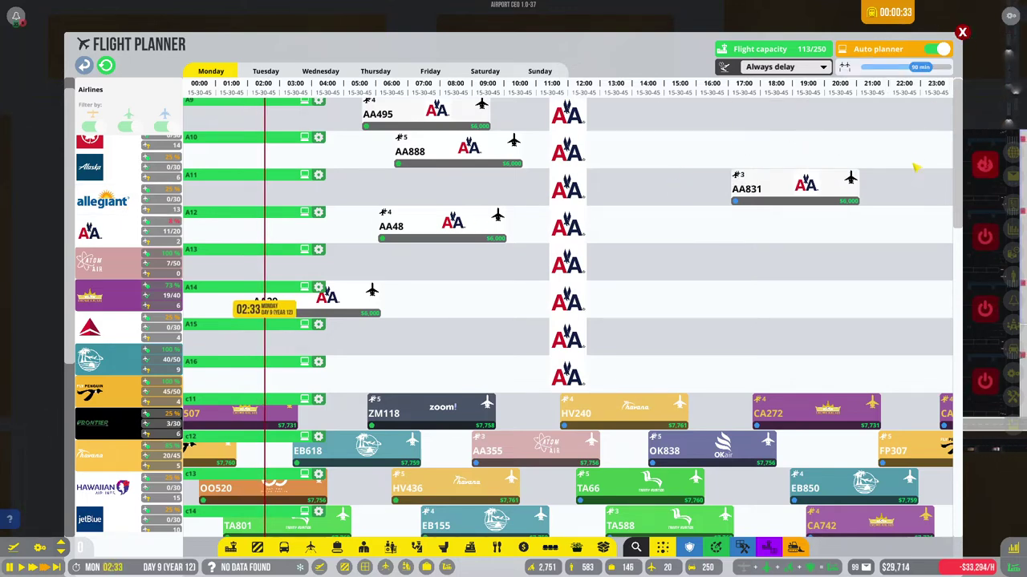
# Step: Close the flight schedule with Escape, then reopen the flight planner with F
pyautogui.press('Escape')
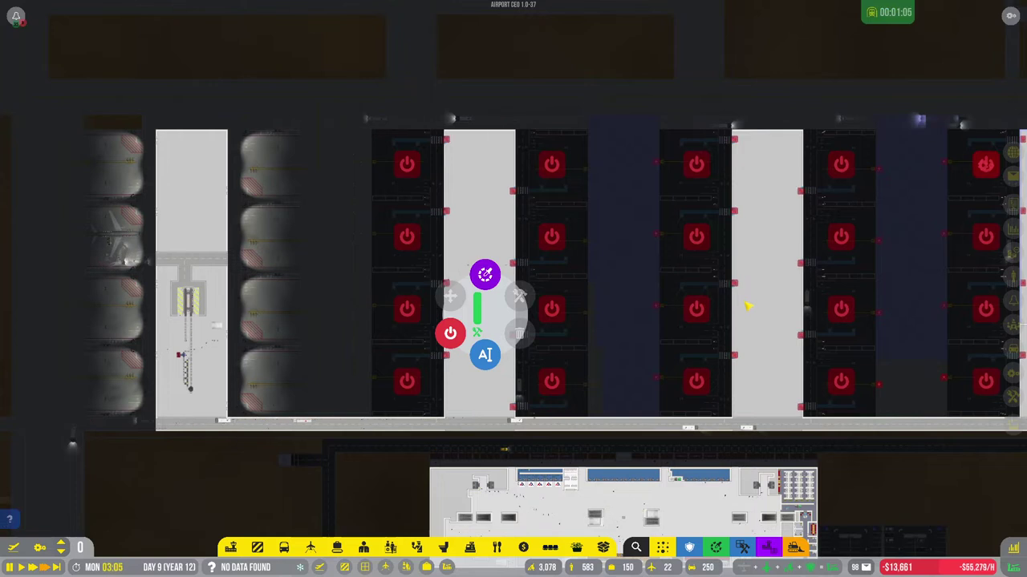
pyautogui.scroll(-2, 746, 306)
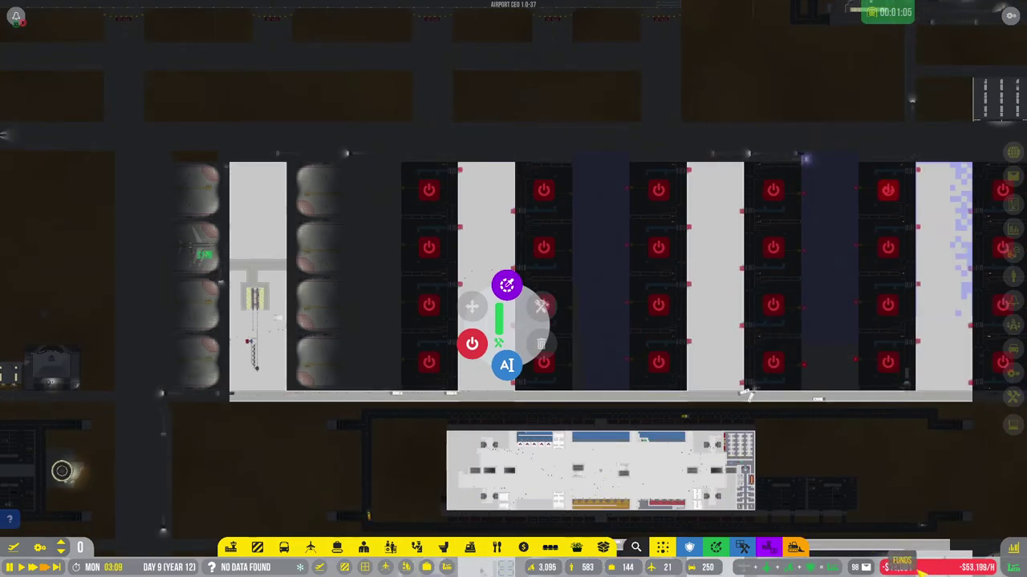
pyautogui.press('f')
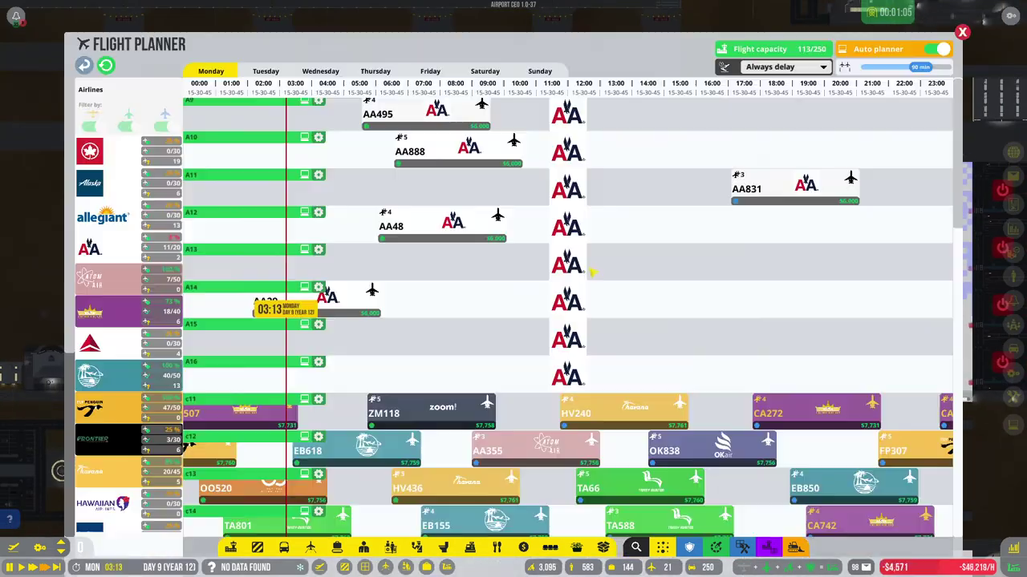
pyautogui.scroll(-2, 452, 350)
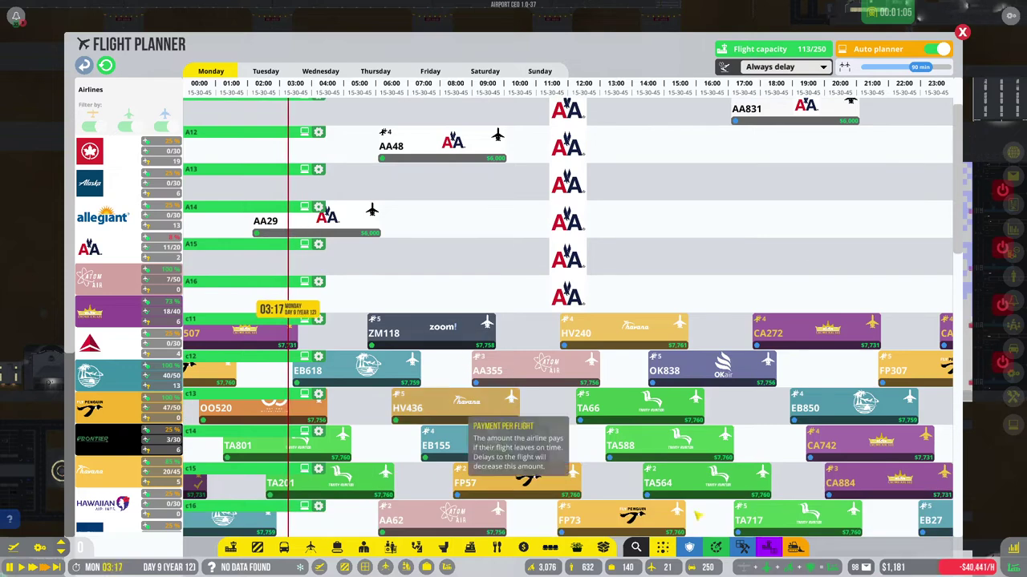
pyautogui.scroll(-2, 651, 407)
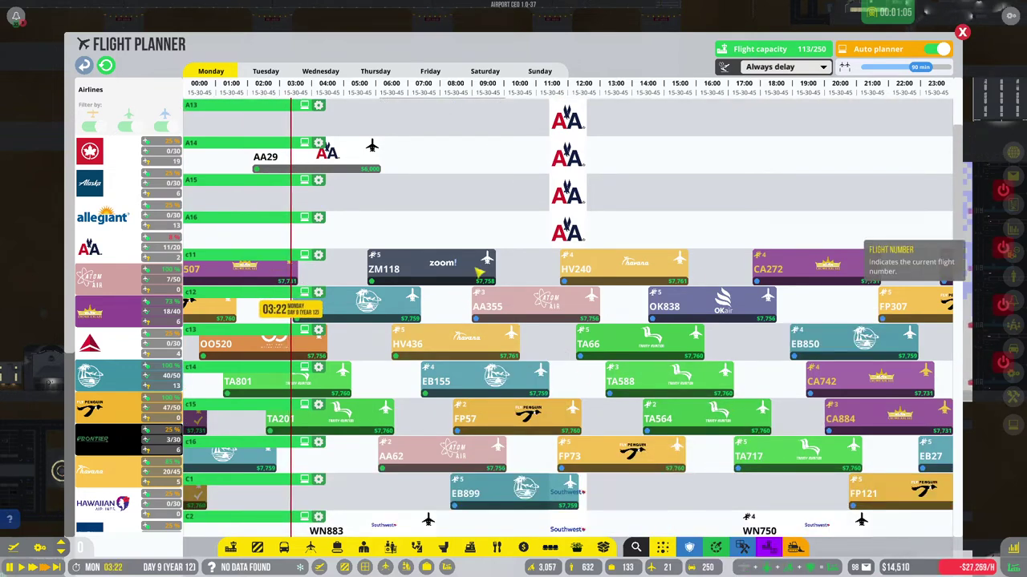
# Step: Turn off Auto planner and place American Airlines AA548 on stand A13 after A14 fails
pyautogui.click(136, 249)
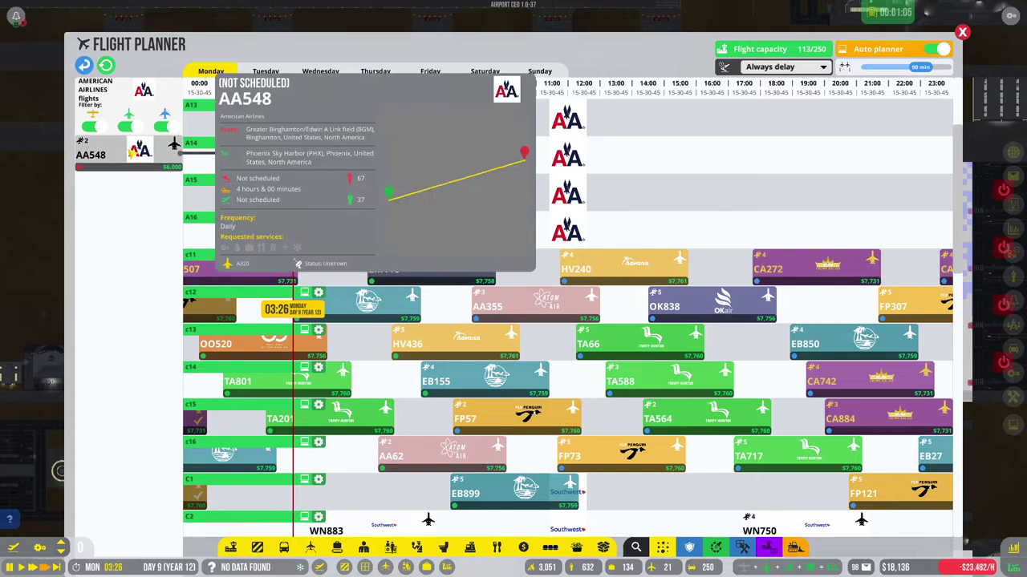
pyautogui.moveTo(150, 150); pyautogui.dragTo(524, 153)
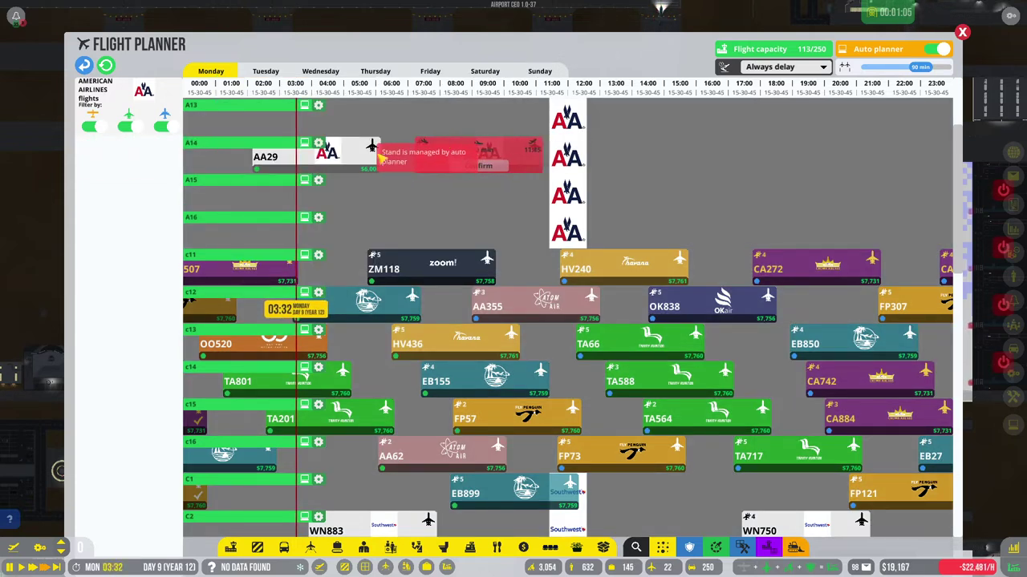
pyautogui.moveTo(449, 152); pyautogui.dragTo(163, 192)
pyautogui.click(933, 49)
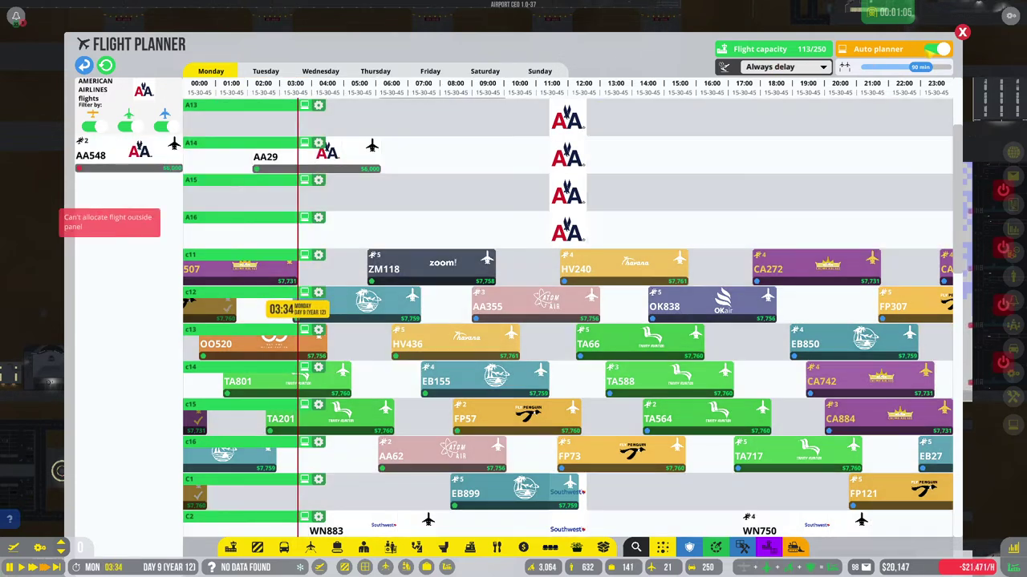
pyautogui.moveTo(233, 180); pyautogui.dragTo(468, 121)
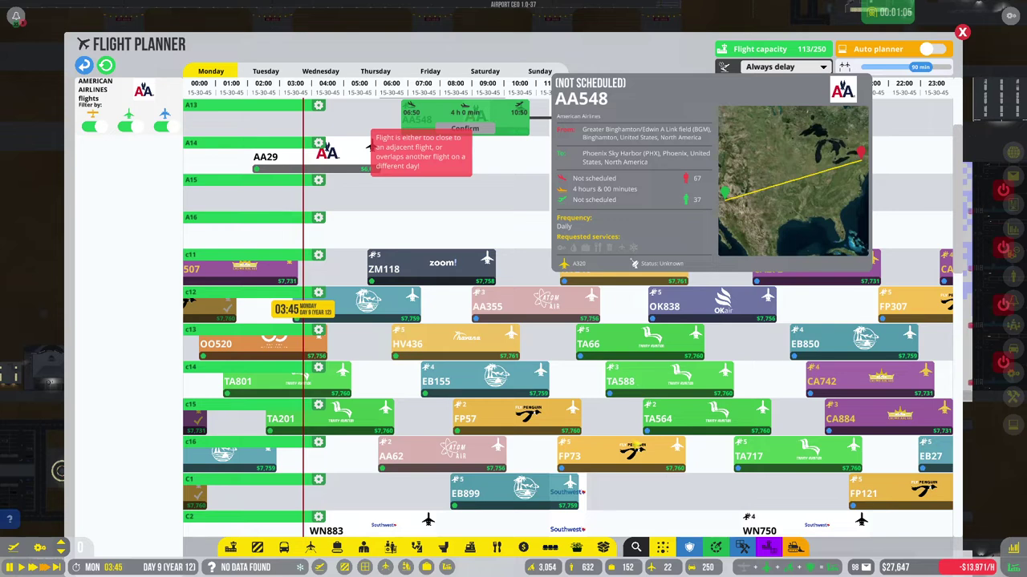
pyautogui.click(371, 145)
pyautogui.click(83, 65)
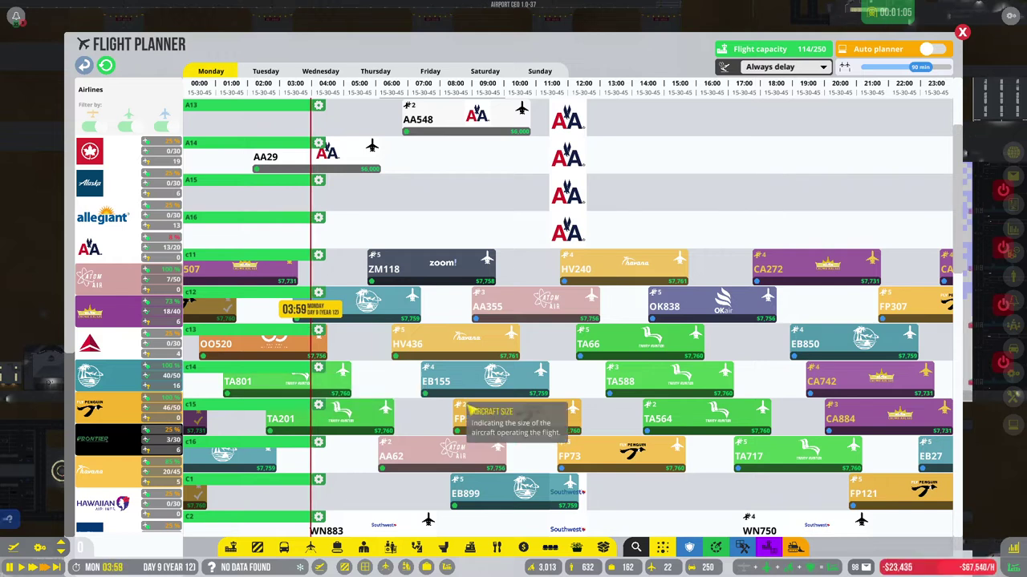
pyautogui.scroll(-3, 473, 409)
pyautogui.scroll(-2, 562, 433)
pyautogui.scroll(-2, 614, 446)
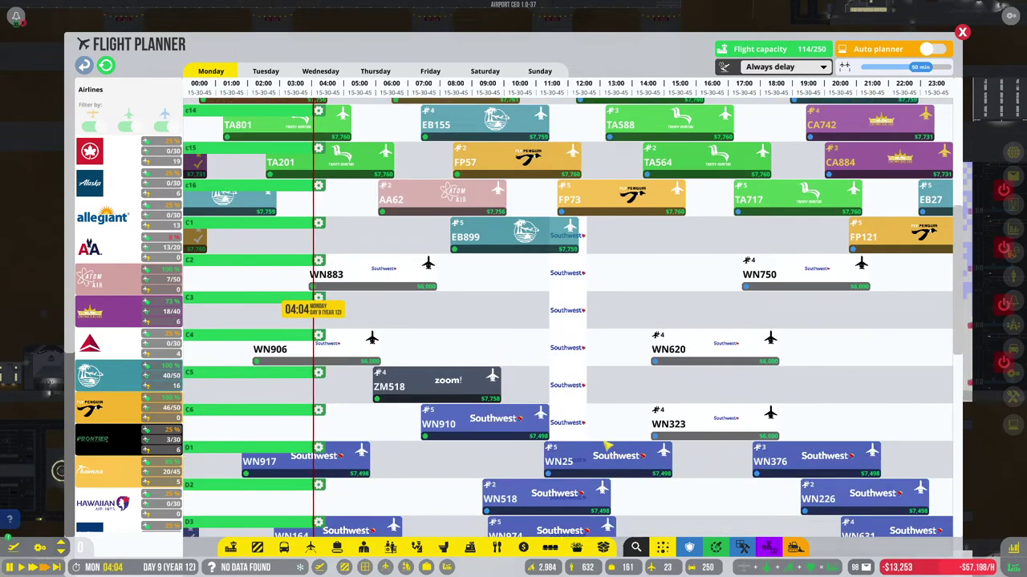
pyautogui.scroll(-2, 137, 450)
pyautogui.scroll(-3, 148, 465)
pyautogui.scroll(-1, 147, 464)
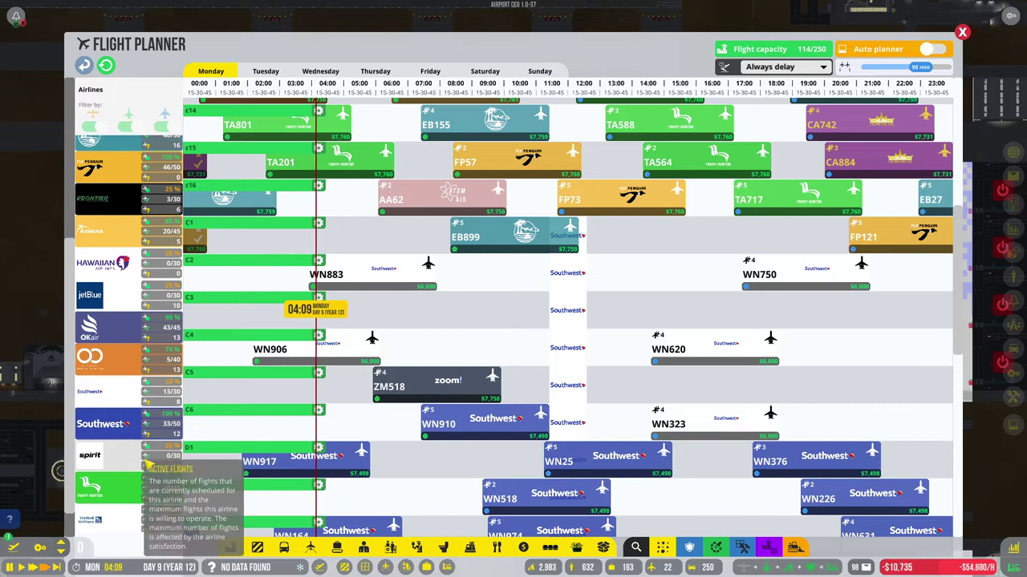
# Step: Place Southwest WN63 on stand C3 and WN598 on C5 at 12:40
pyautogui.click(143, 417)
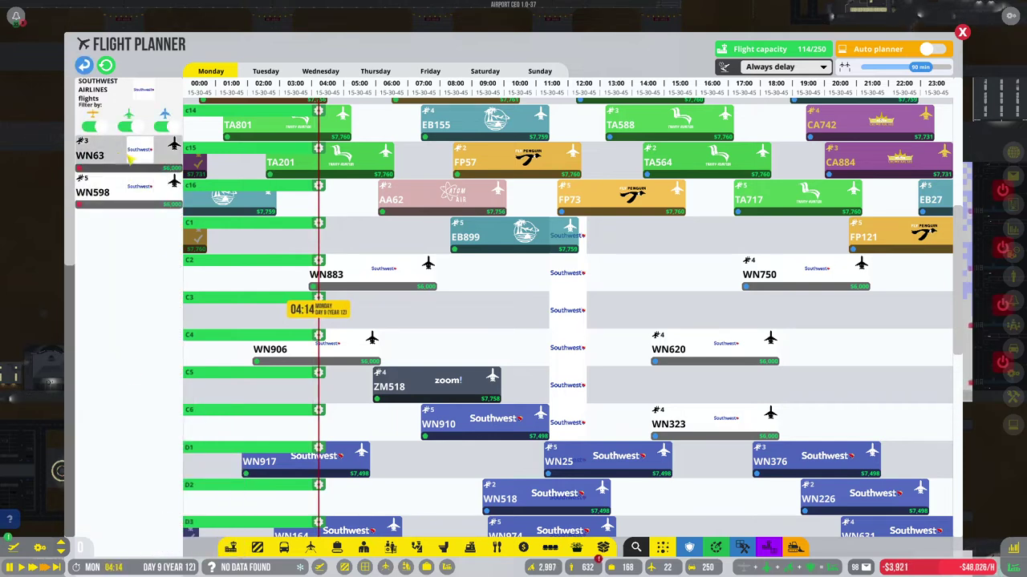
pyautogui.moveTo(120, 156); pyautogui.dragTo(510, 305)
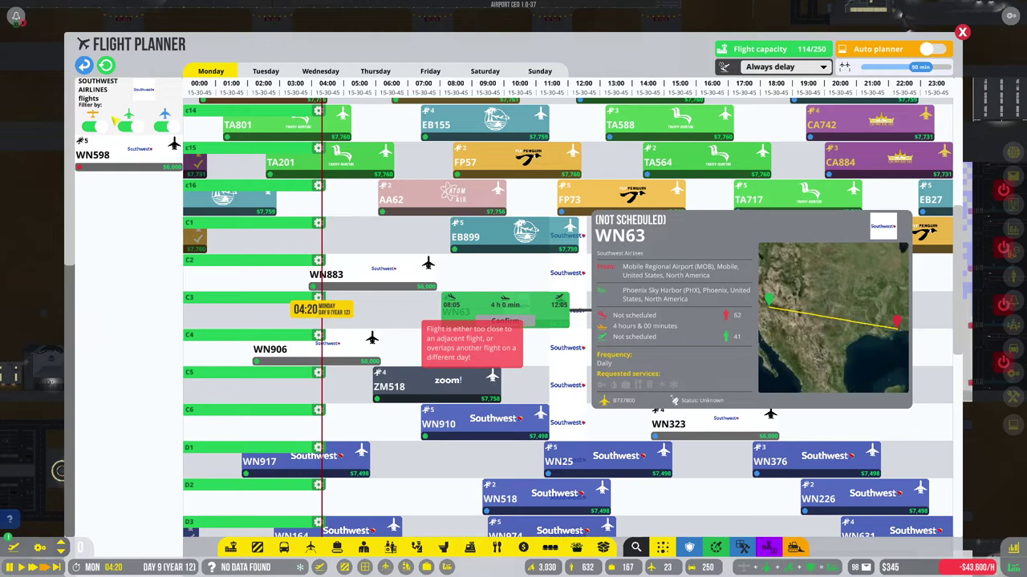
pyautogui.click(511, 326)
pyautogui.click(120, 156)
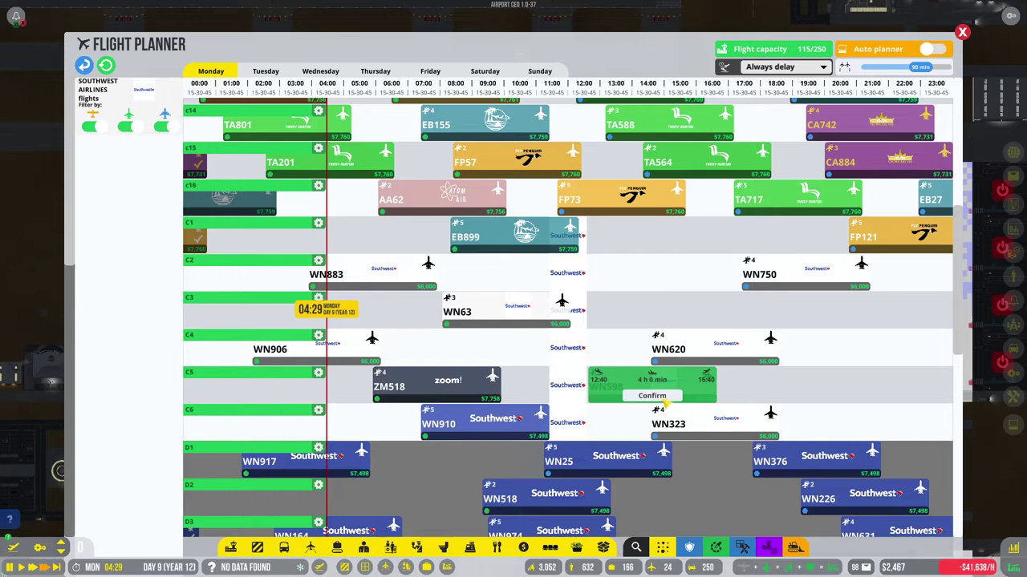
pyautogui.click(397, 380)
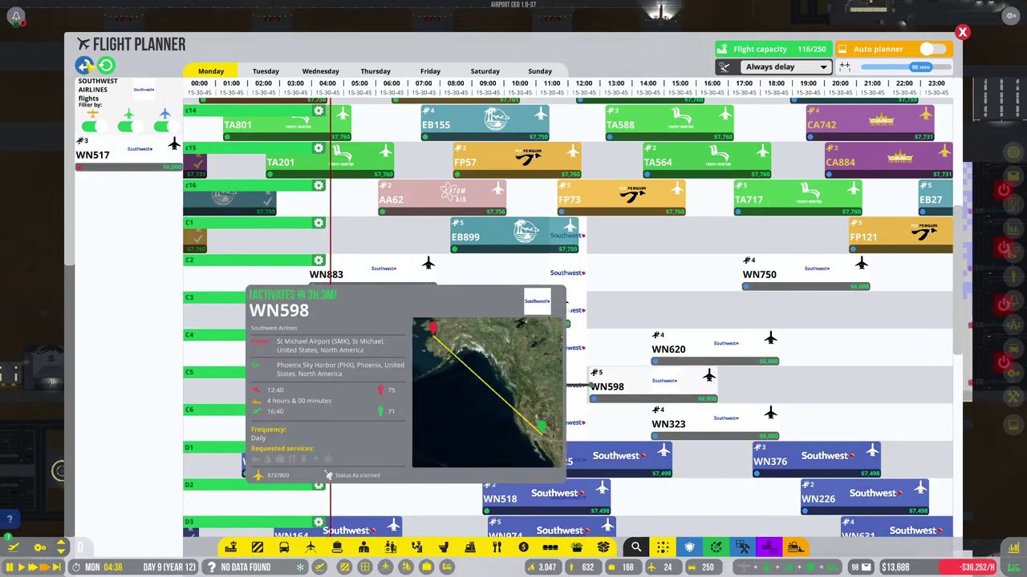
# Step: Schedule Southwest WN517 on stand C1 at 14:10, then return to all airlines
pyautogui.press('Escape')
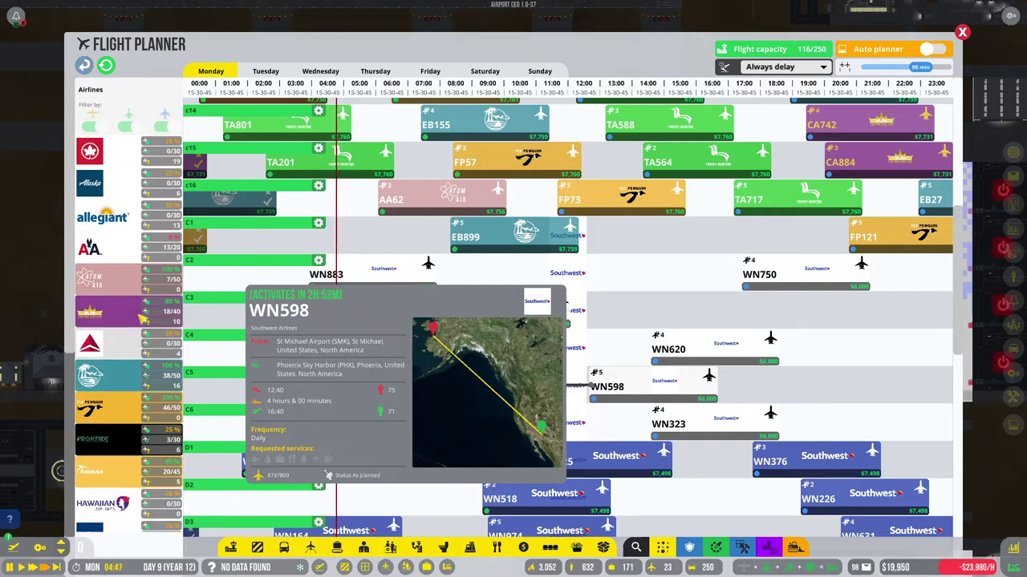
pyautogui.scroll(-2, 129, 321)
pyautogui.scroll(-1, 129, 321)
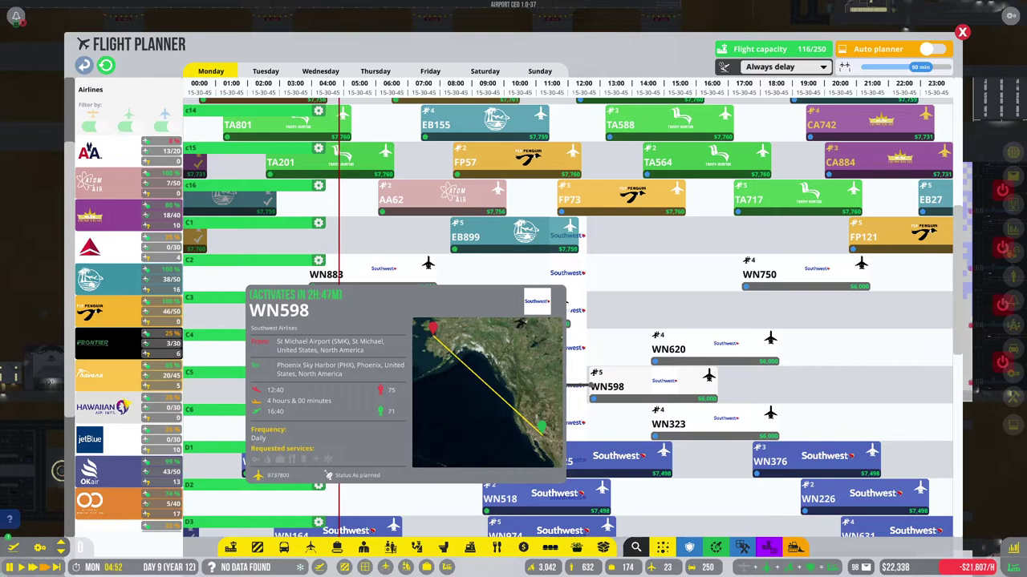
pyautogui.scroll(-2, 126, 409)
pyautogui.scroll(-1, 126, 409)
pyautogui.scroll(-1, 126, 409)
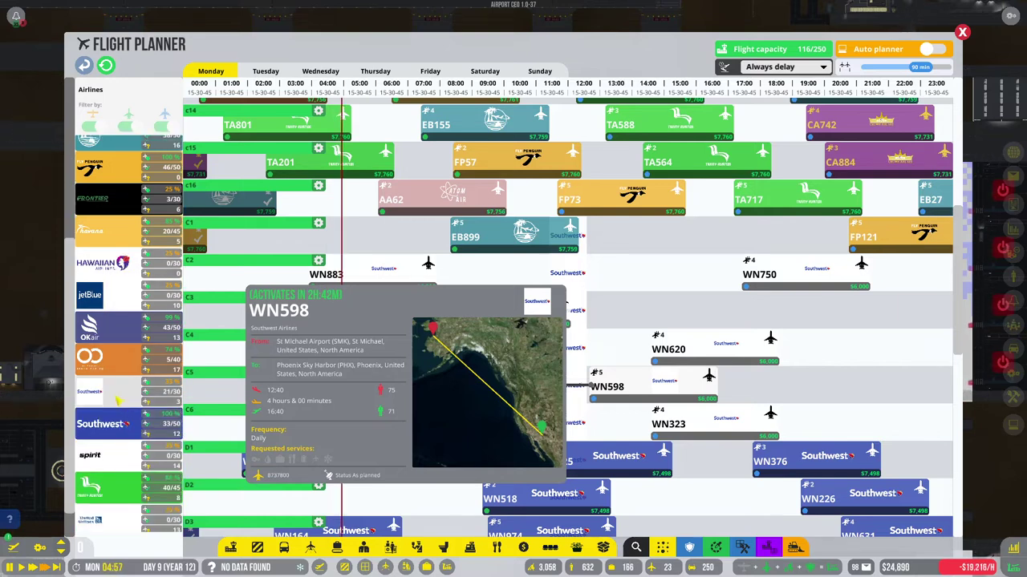
pyautogui.click(118, 401)
pyautogui.moveTo(92, 157); pyautogui.dragTo(643, 300)
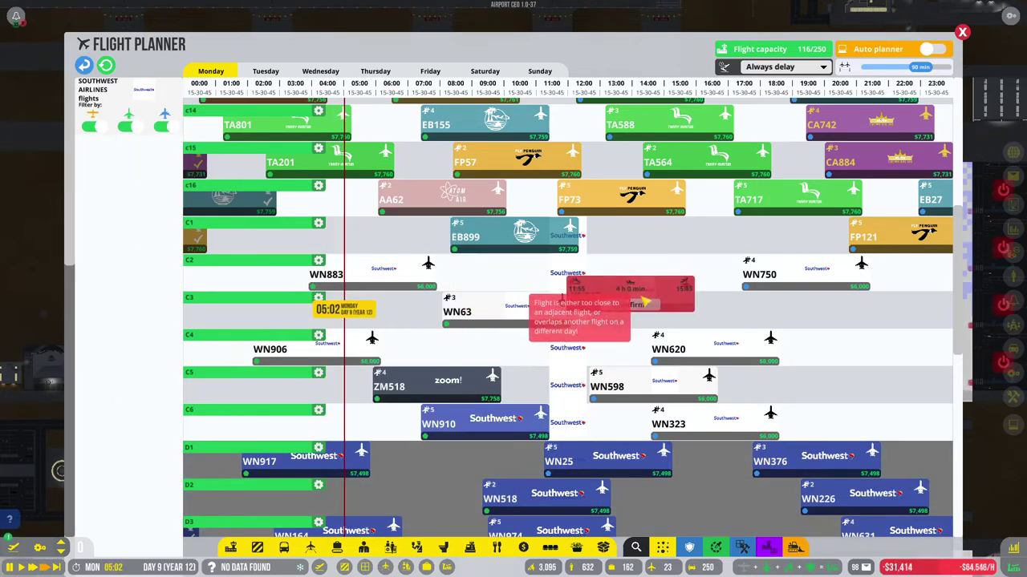
pyautogui.moveTo(644, 300)
pyautogui.mouseDown()
pyautogui.moveTo(675, 263)
pyautogui.moveTo(665, 245)
pyautogui.moveTo(705, 245)
pyautogui.mouseUp()
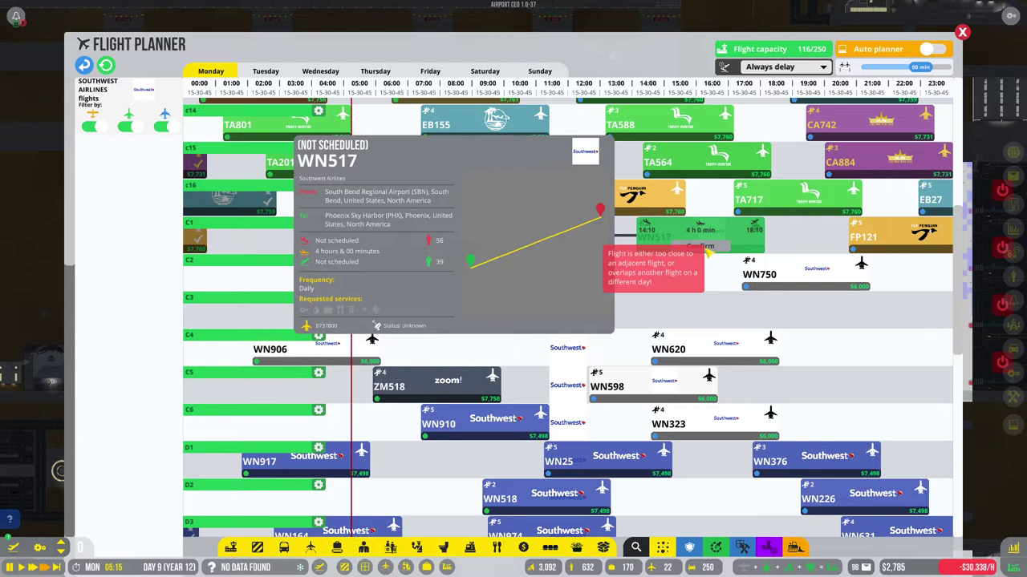
pyautogui.moveTo(708, 250); pyautogui.dragTo(707, 250)
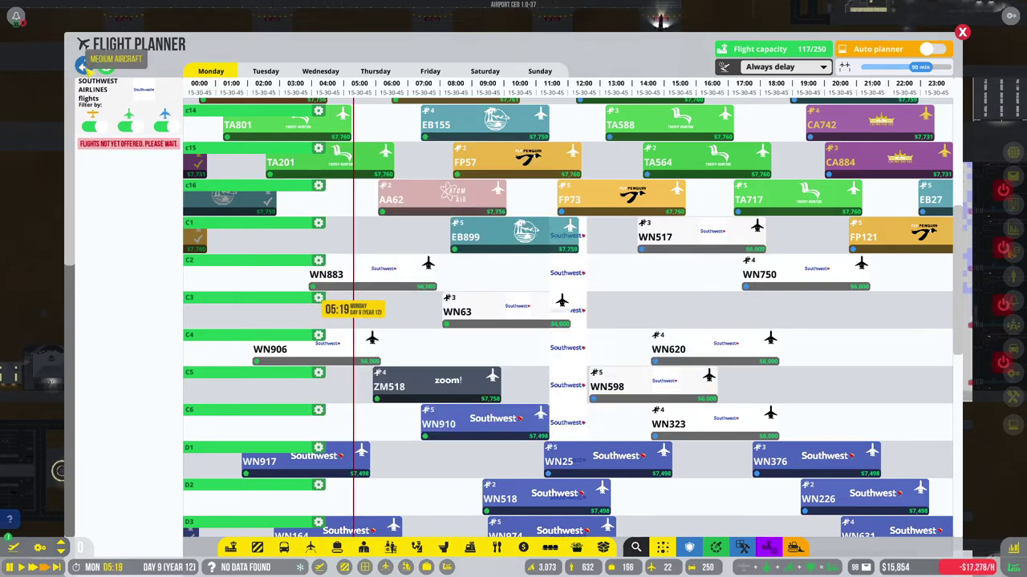
pyautogui.click(84, 64)
pyautogui.scroll(-2, 398, 404)
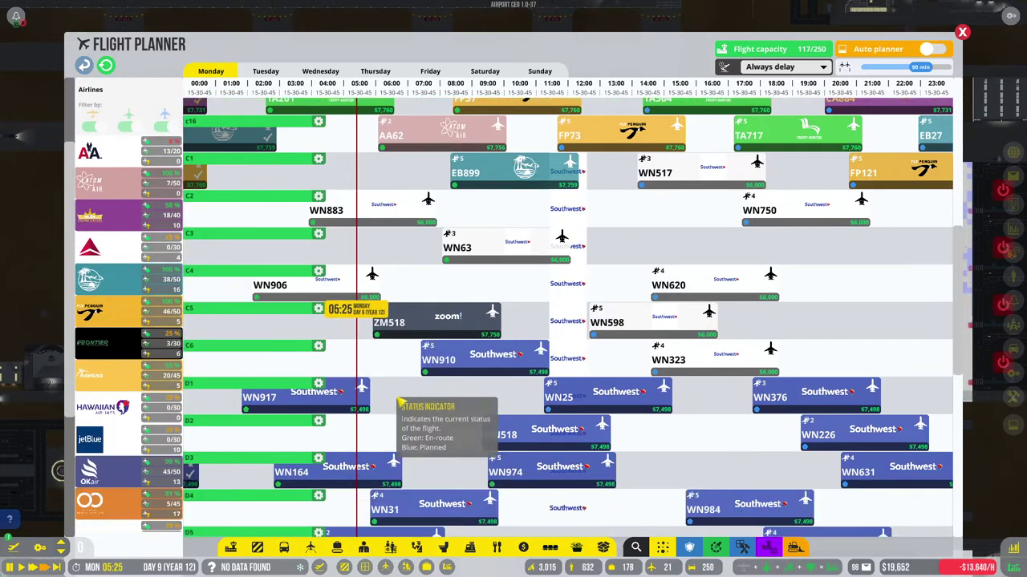
pyautogui.scroll(-3, 399, 404)
pyautogui.scroll(-3, 399, 403)
pyautogui.scroll(-2, 464, 420)
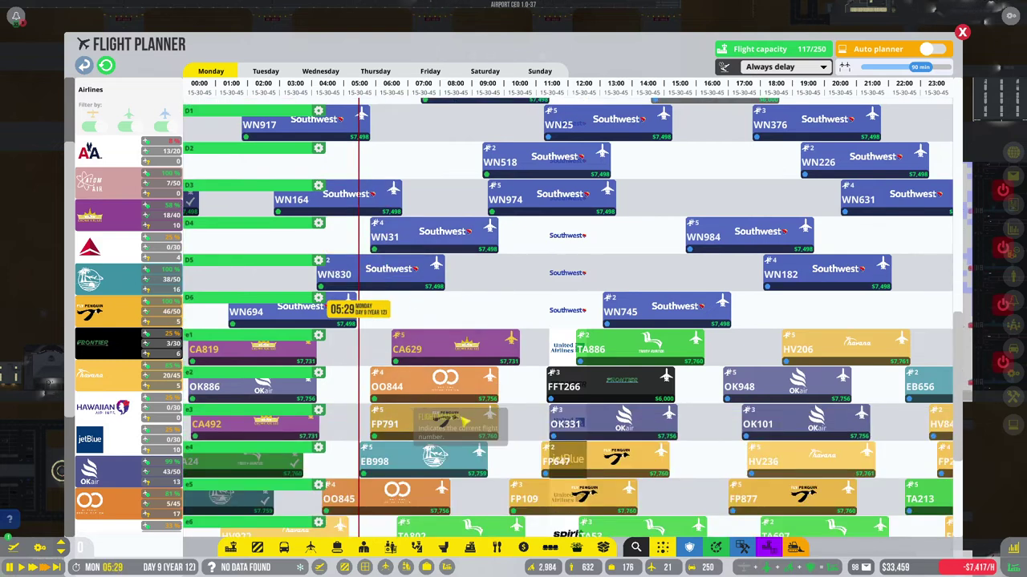
pyautogui.scroll(-2, 478, 422)
pyautogui.scroll(-3, 478, 423)
pyautogui.scroll(-2, 477, 423)
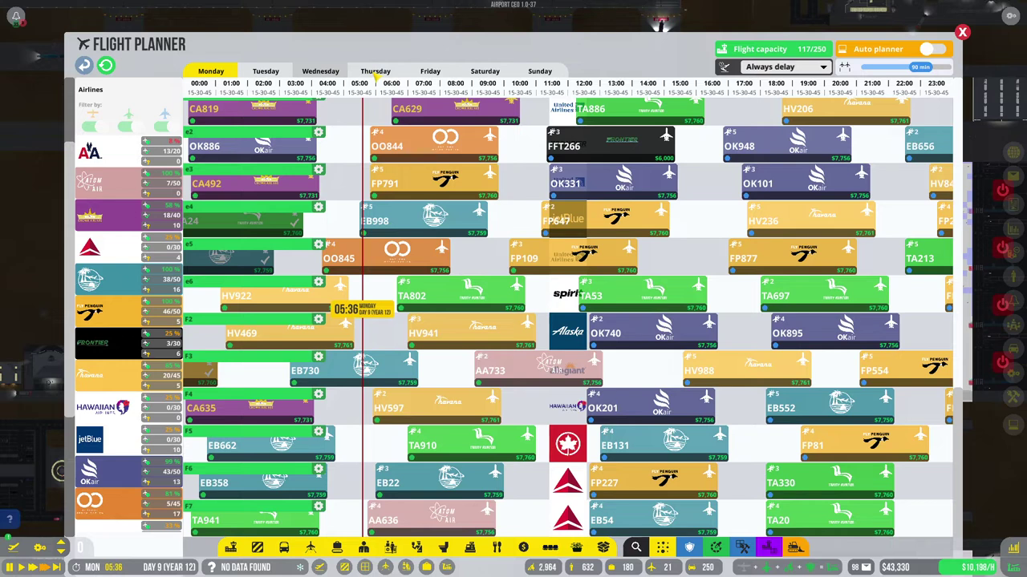
# Step: On Tuesday's schedule, place Delta flight DL707 on stand F6
pyautogui.click(368, 78)
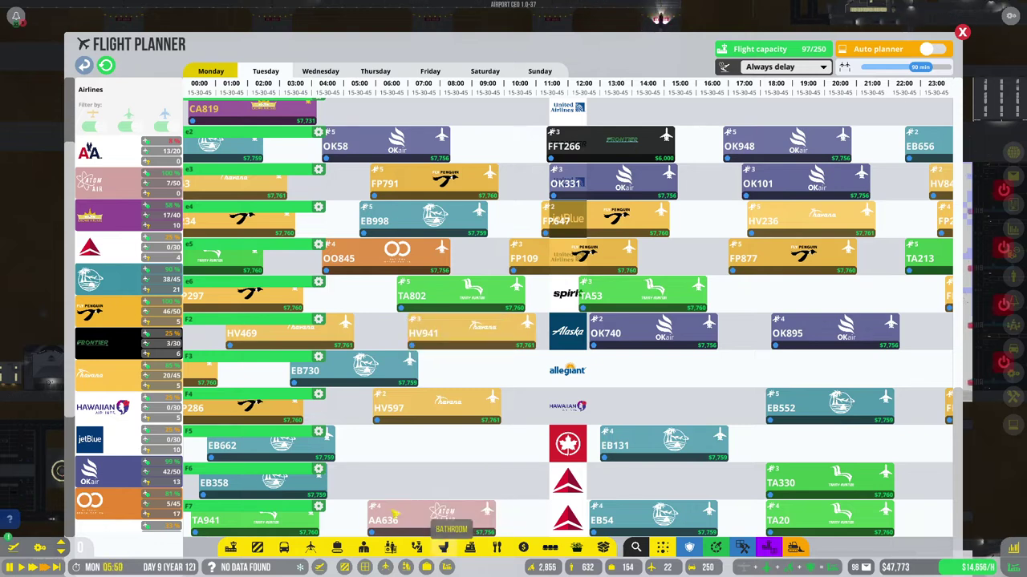
pyautogui.click(90, 247)
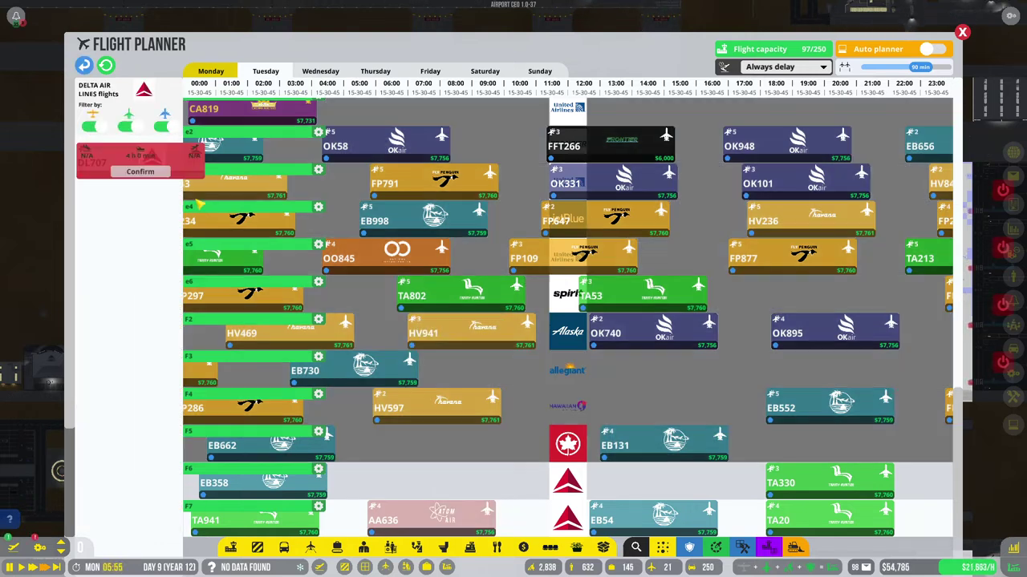
pyautogui.moveTo(129, 156)
pyautogui.mouseDown()
pyautogui.moveTo(423, 475)
pyautogui.moveTo(517, 503)
pyautogui.mouseUp()
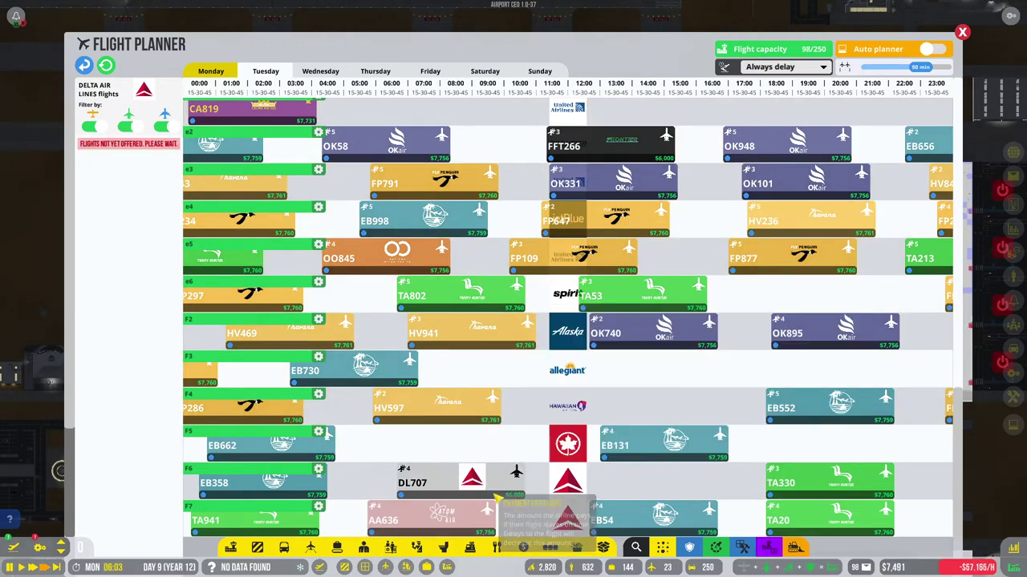
pyautogui.click(85, 66)
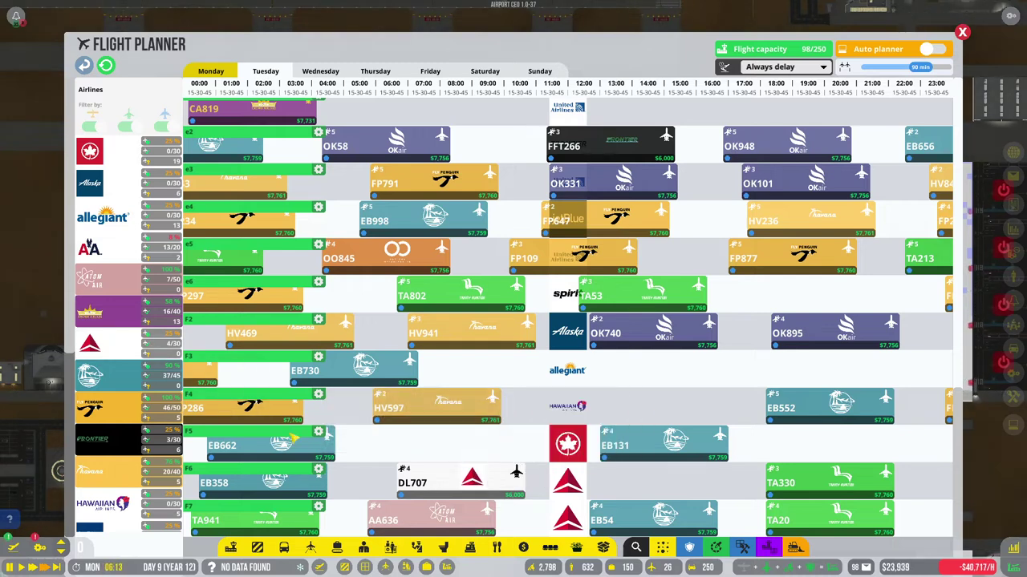
# Step: Place Hawaiian flight HAL139 on stand F4 at 11:45
pyautogui.click(127, 502)
pyautogui.moveTo(143, 164); pyautogui.dragTo(624, 407)
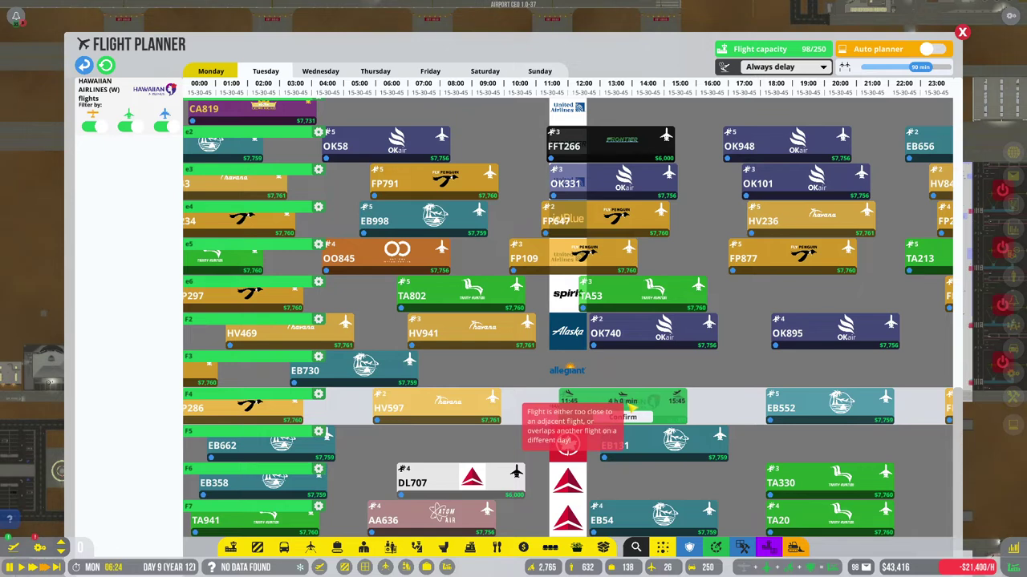
pyautogui.moveTo(631, 417); pyautogui.dragTo(611, 411)
pyautogui.click(83, 65)
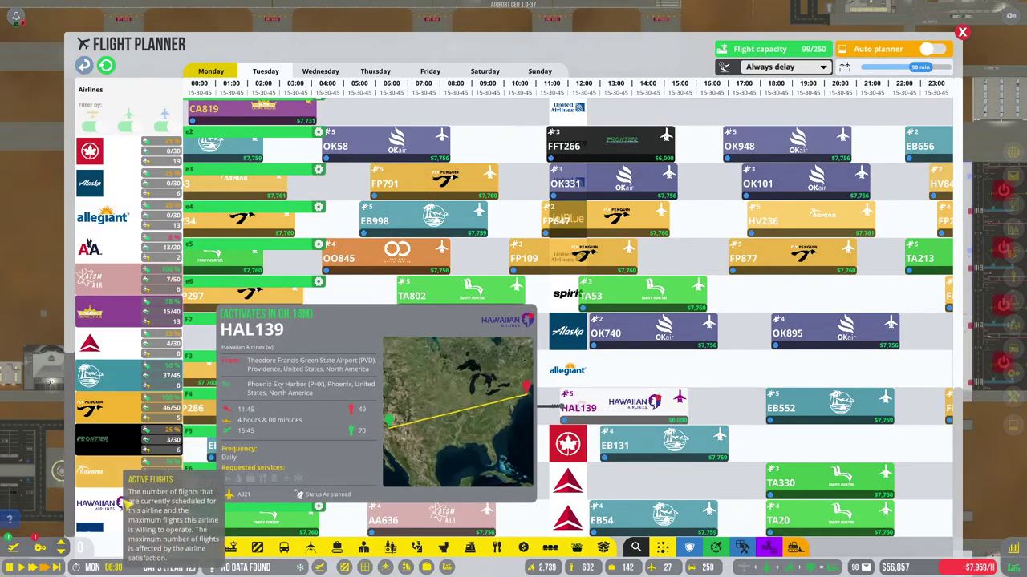
pyautogui.scroll(-3, 120, 505)
pyautogui.scroll(-3, 125, 503)
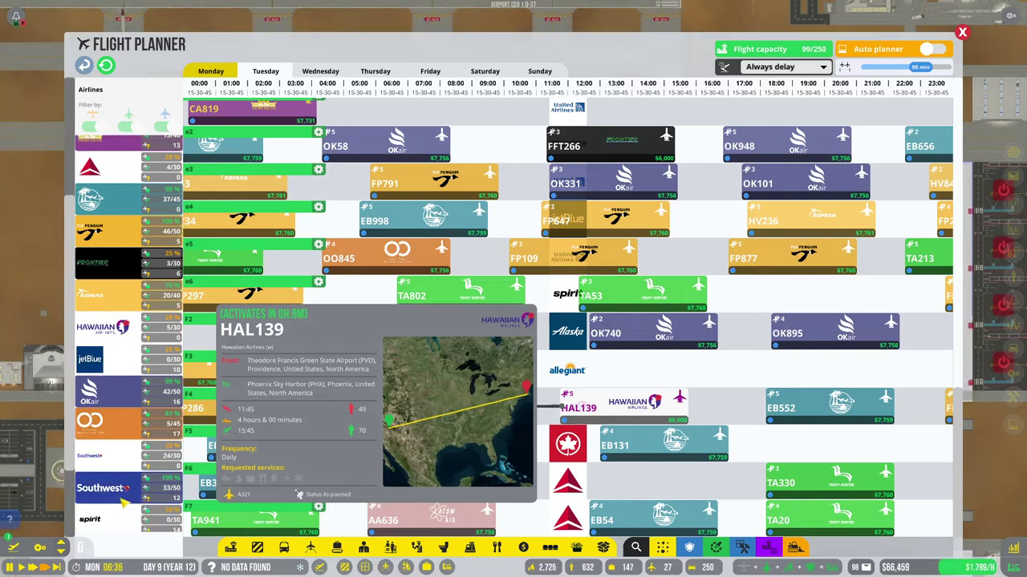
pyautogui.scroll(1, 124, 481)
pyautogui.scroll(1, 120, 434)
pyautogui.scroll(1, 117, 377)
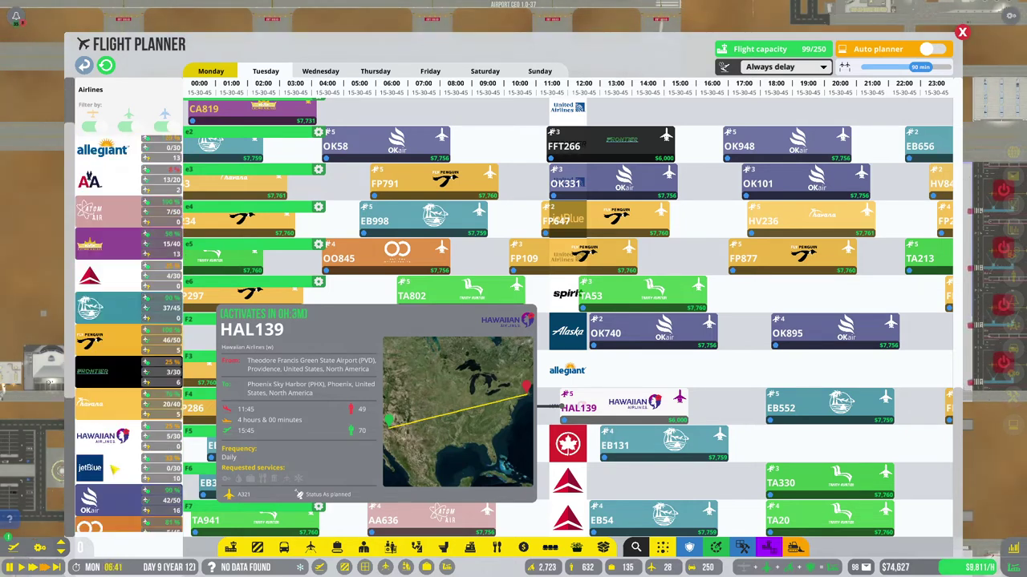
pyautogui.scroll(2, 111, 321)
# Step: Place Allegiant flights AAY791, AAY475, AAY926 and AAY180 on stand F3, confirming each
pyautogui.click(102, 216)
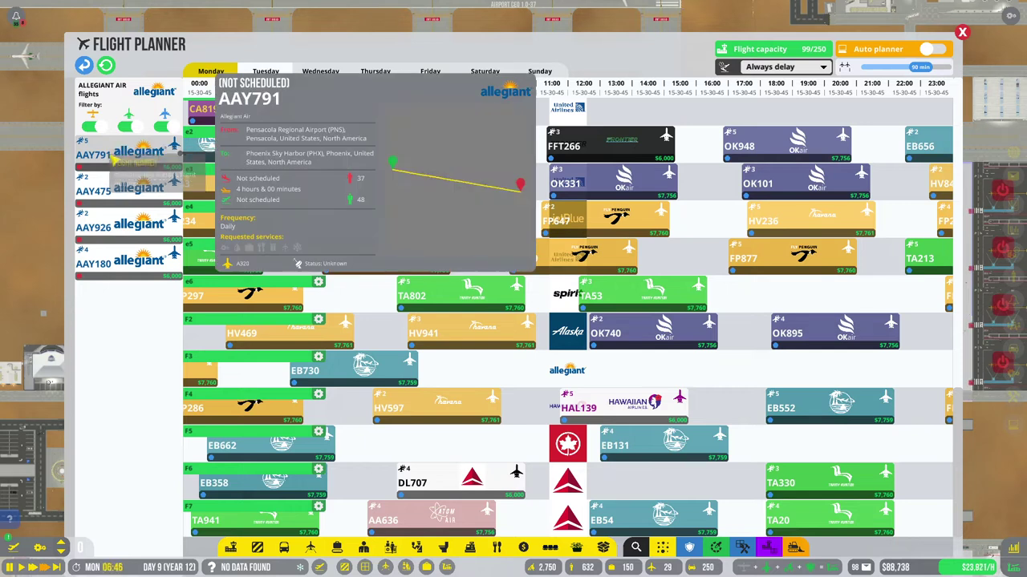
pyautogui.moveTo(120, 180)
pyautogui.mouseDown()
pyautogui.moveTo(327, 248)
pyautogui.moveTo(510, 377)
pyautogui.moveTo(545, 377)
pyautogui.mouseUp()
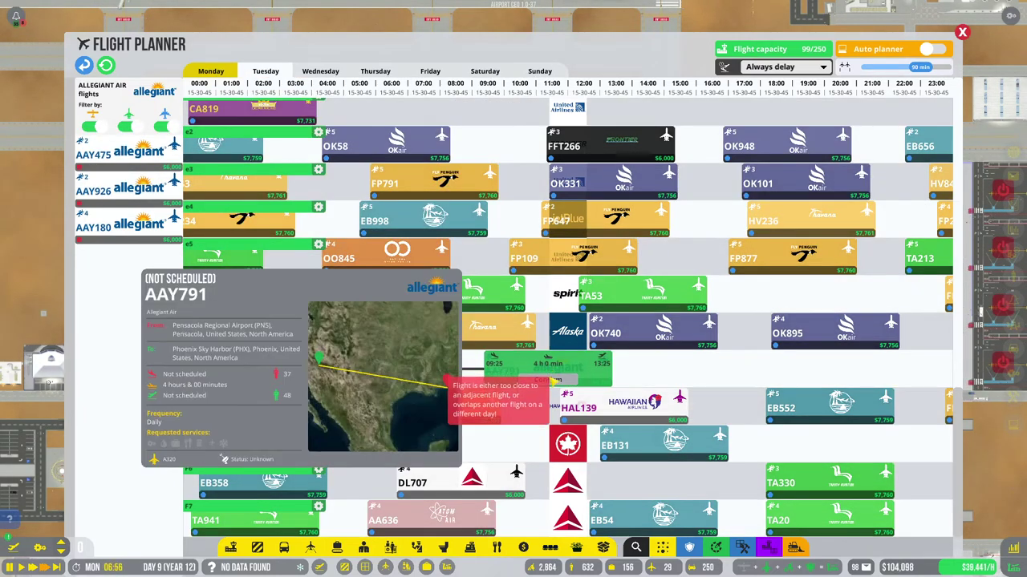
pyautogui.click(523, 365)
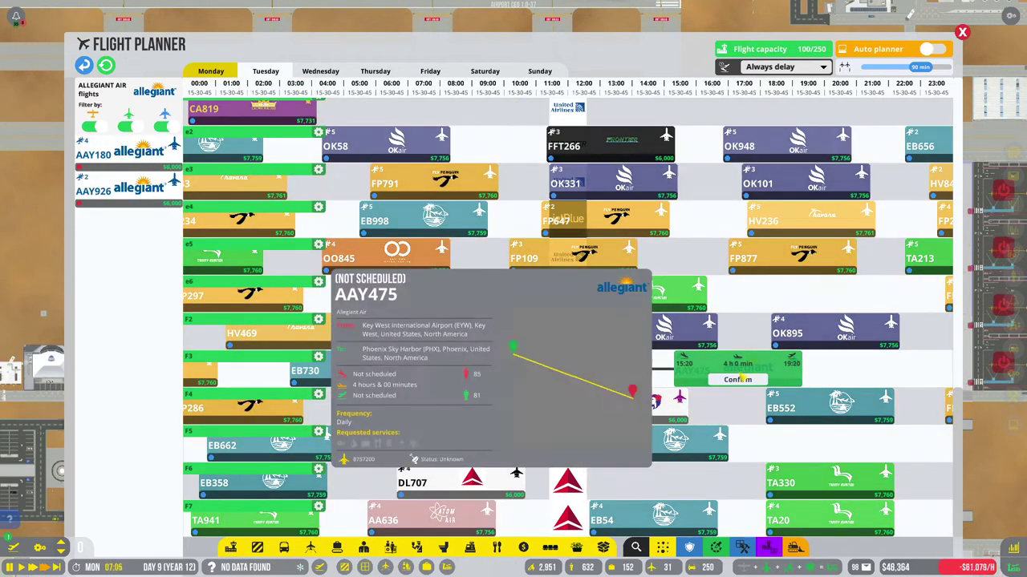
pyautogui.click(714, 369)
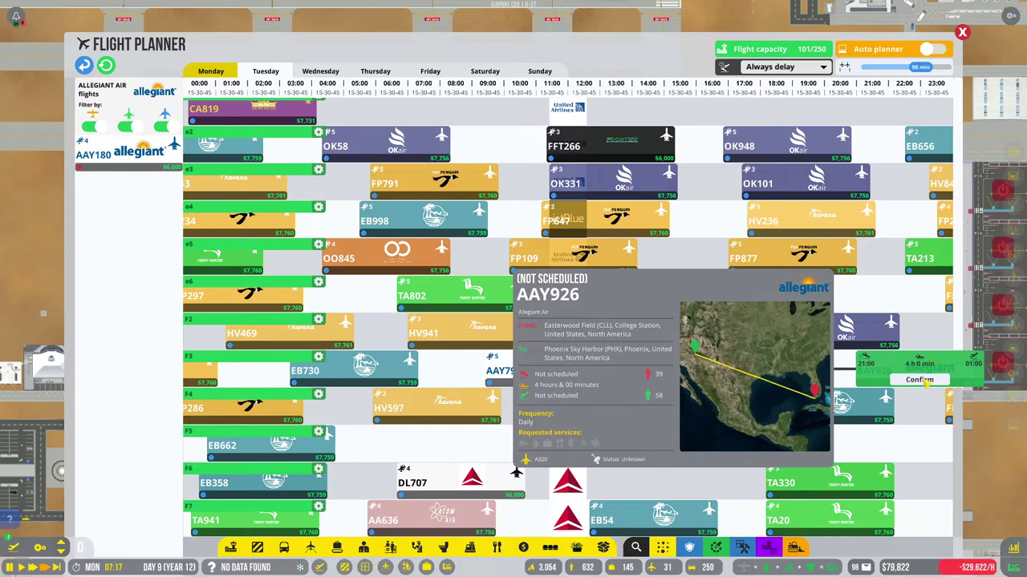
pyautogui.click(922, 380)
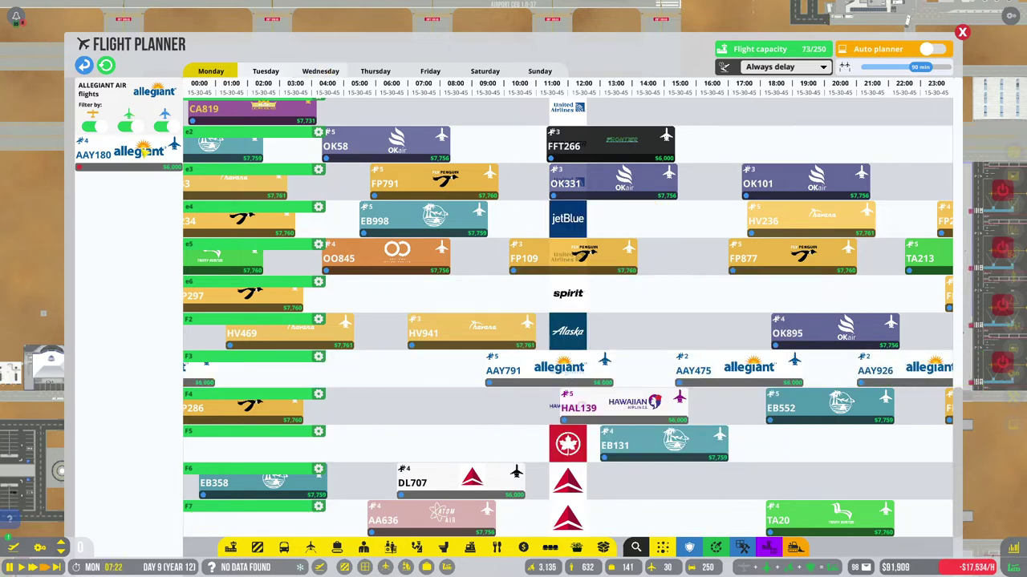
pyautogui.click(120, 150)
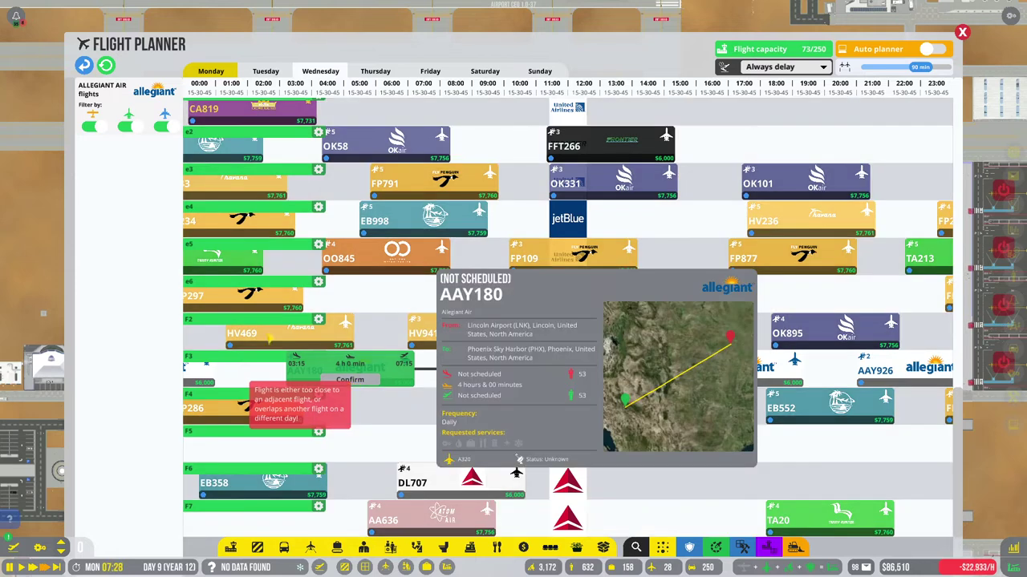
pyautogui.click(350, 379)
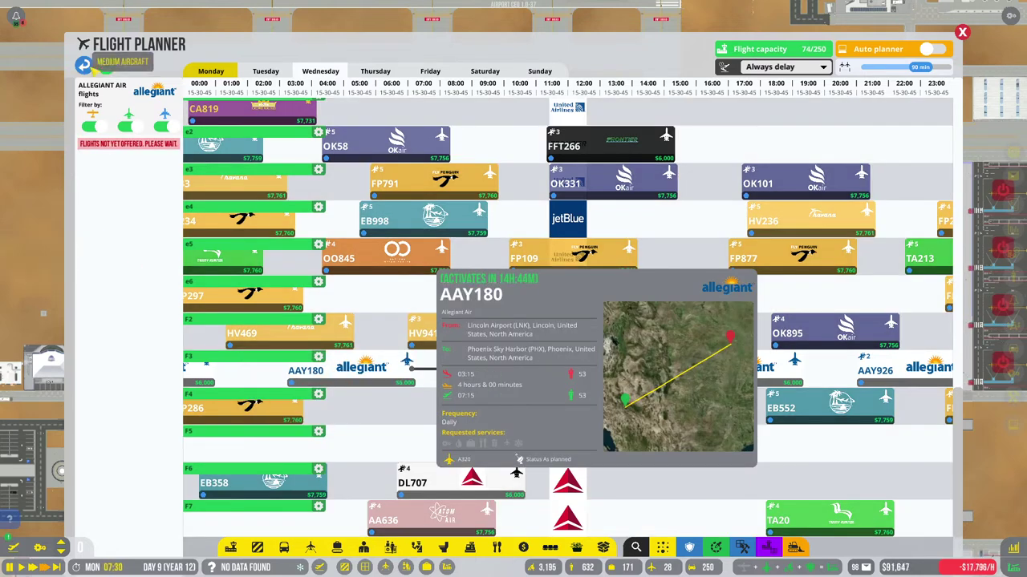
pyautogui.scroll(-2, 128, 394)
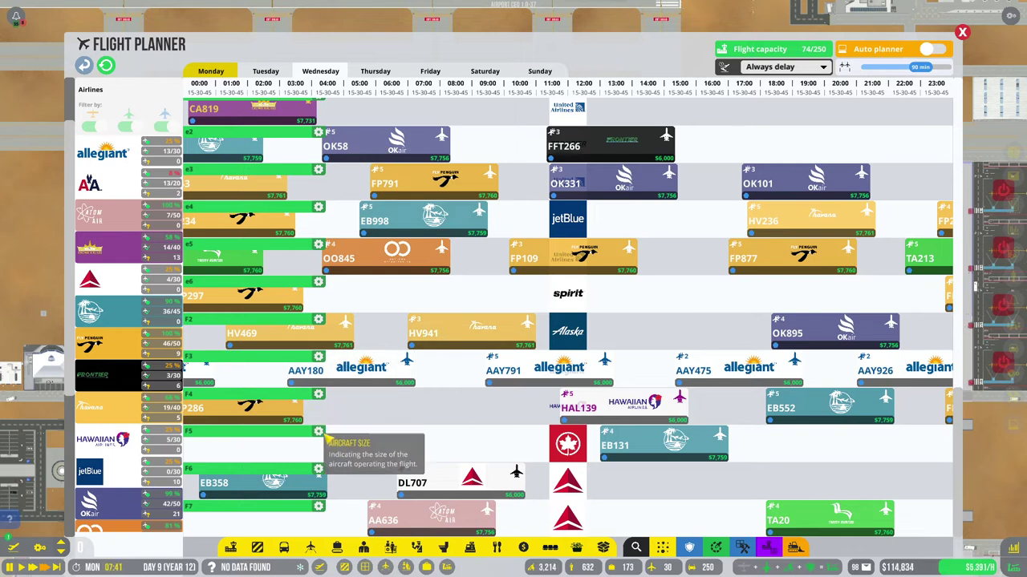
pyautogui.scroll(1, 332, 444)
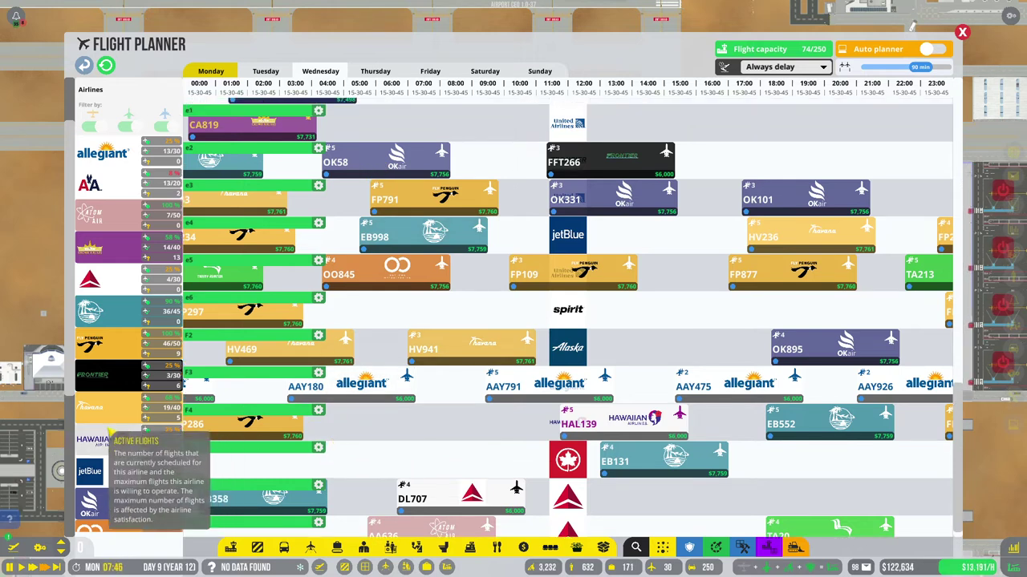
pyautogui.scroll(-3, 144, 425)
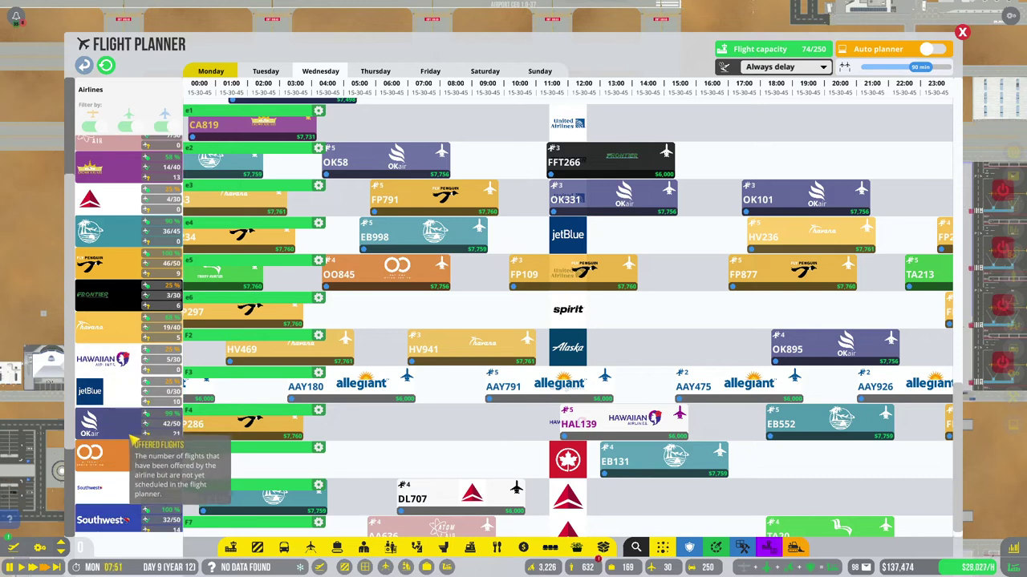
pyautogui.scroll(-2, 136, 446)
pyautogui.scroll(-2, 133, 462)
pyautogui.scroll(2, 128, 441)
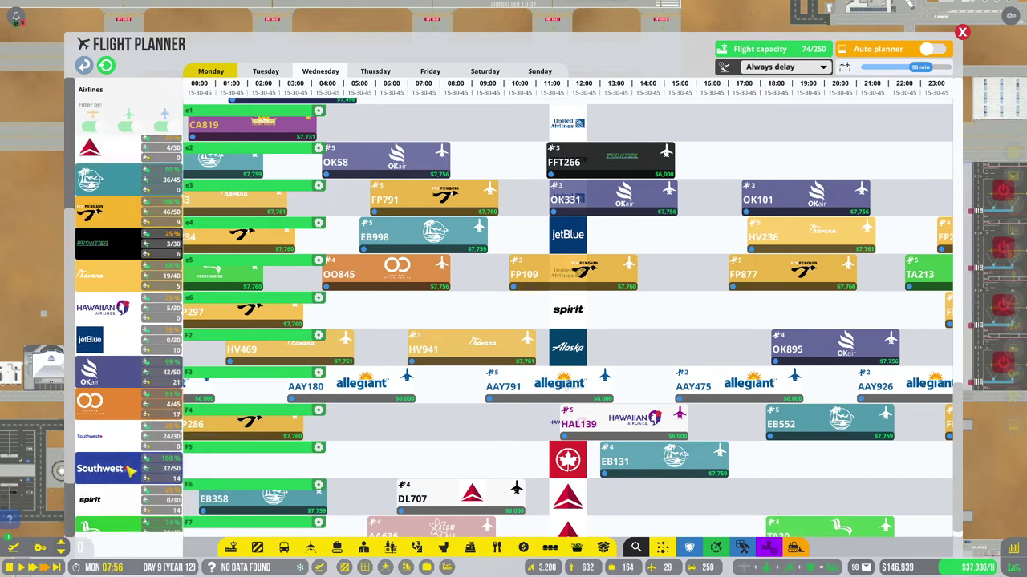
pyautogui.scroll(2, 125, 385)
pyautogui.scroll(2, 120, 321)
pyautogui.scroll(1, 116, 265)
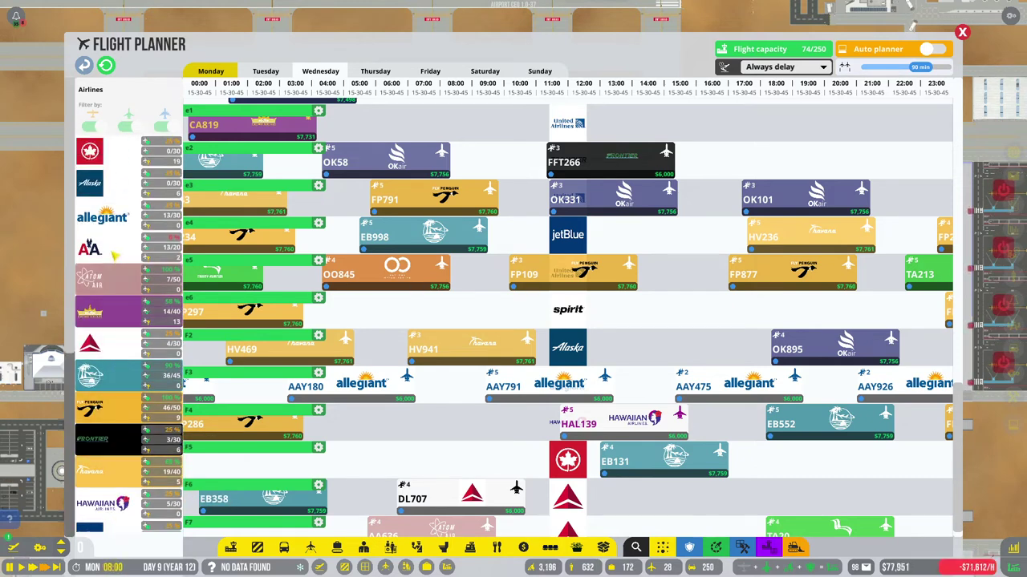
# Step: Confirm Alaska flight AS588 on stand F2 near midday, then return to the airline list
pyautogui.click(109, 180)
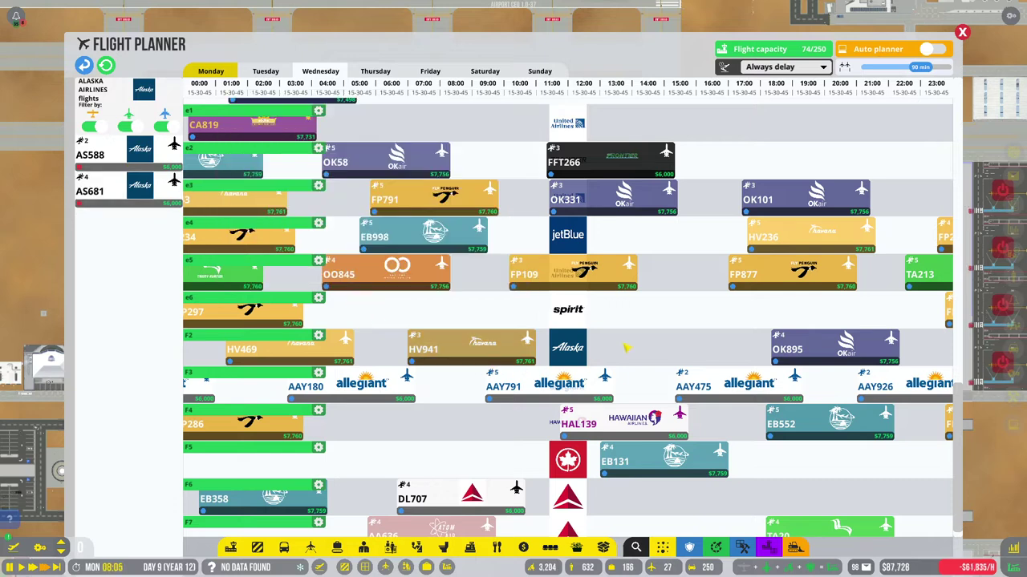
pyautogui.moveTo(90, 155); pyautogui.dragTo(664, 358)
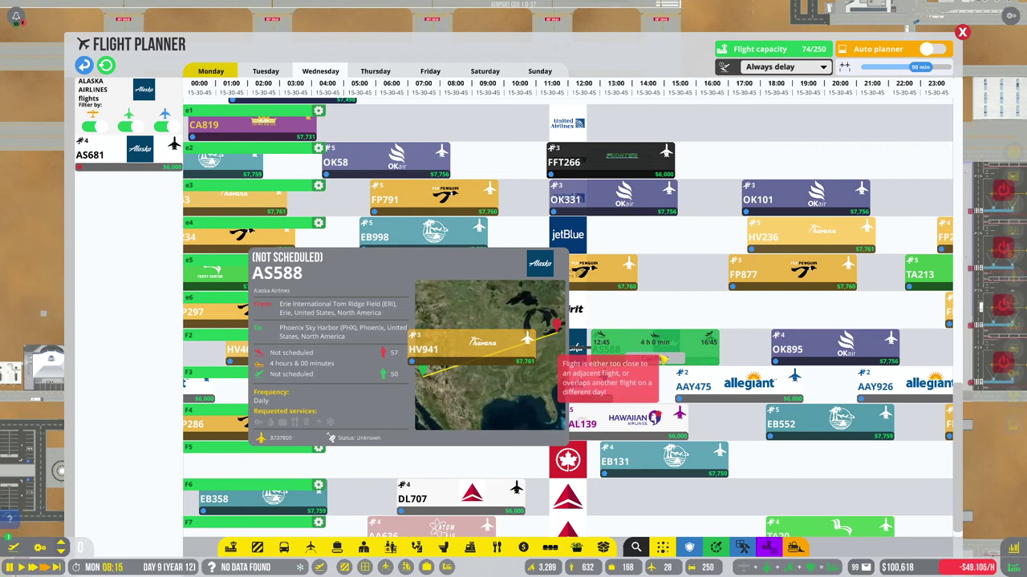
pyautogui.click(638, 365)
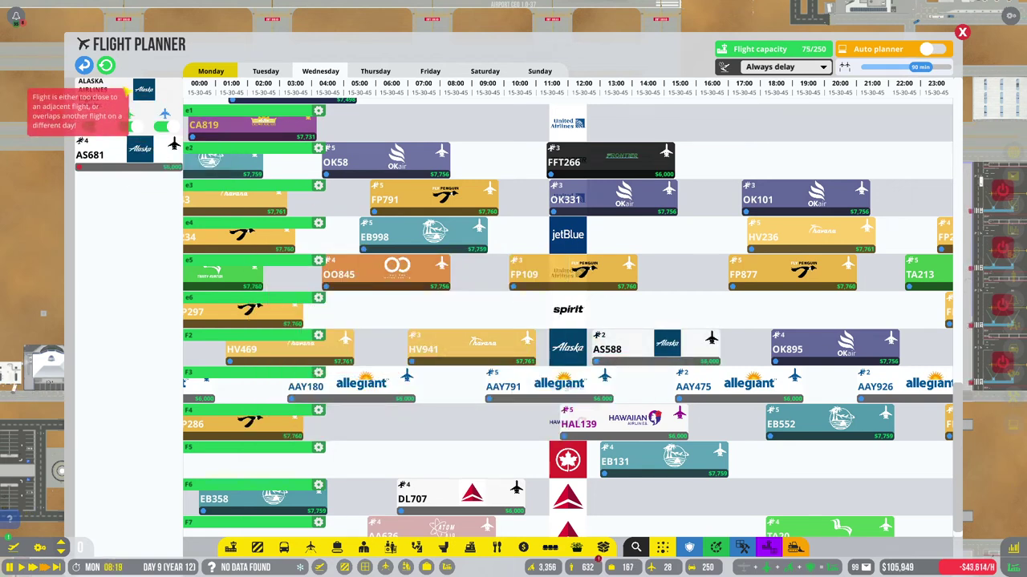
pyautogui.click(84, 65)
pyautogui.scroll(-2, 117, 469)
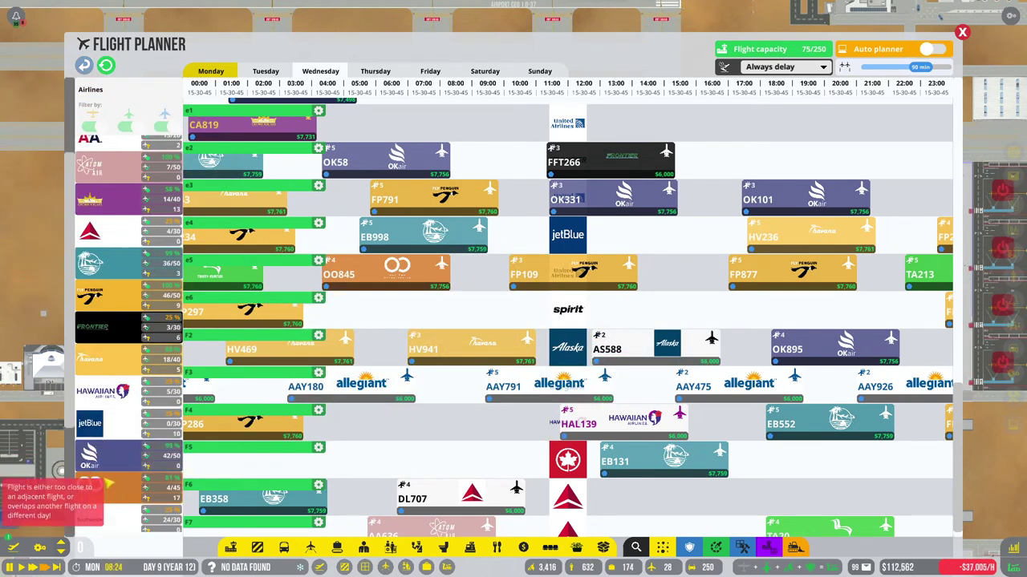
pyautogui.scroll(-2, 116, 469)
pyautogui.scroll(-1, 117, 470)
# Step: Confirm Spirit flights NK436, NK369 and NK686 on stand e6, then return to the airline list
pyautogui.click(95, 420)
pyautogui.moveTo(128, 152)
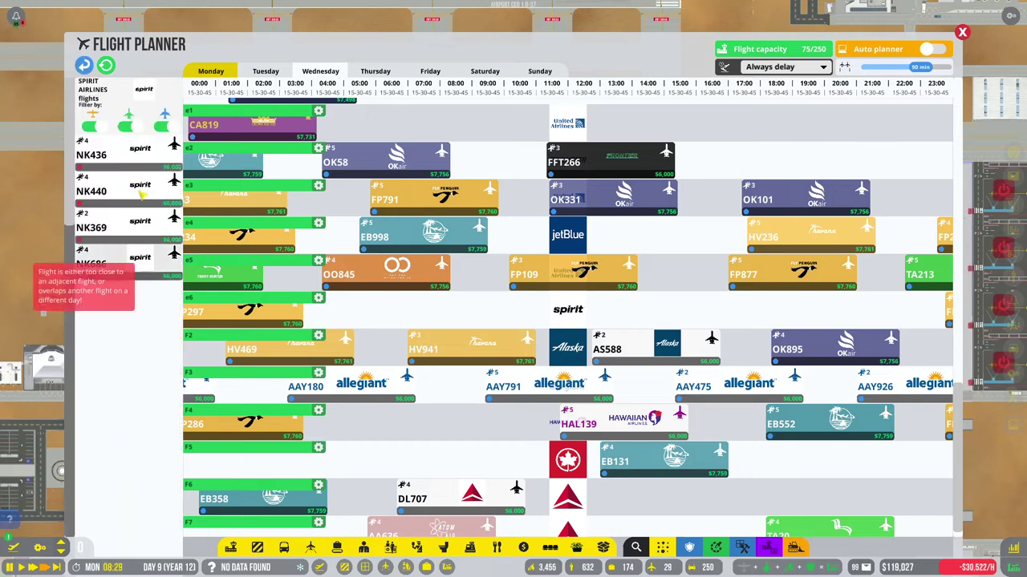
pyautogui.moveTo(135, 159); pyautogui.dragTo(421, 309)
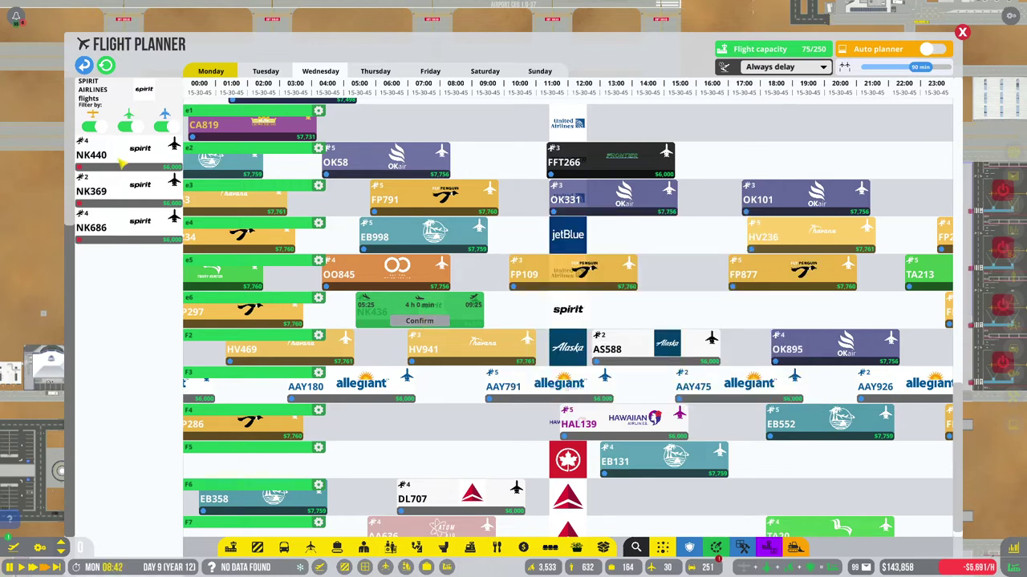
pyautogui.moveTo(128, 191)
pyautogui.mouseDown()
pyautogui.moveTo(598, 305)
pyautogui.moveTo(620, 321)
pyautogui.mouseUp()
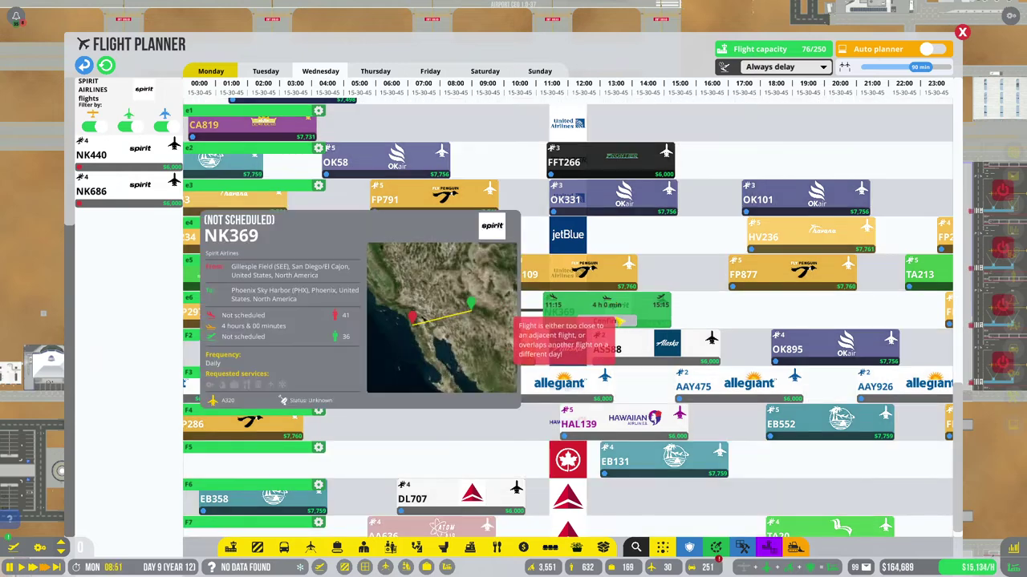
pyautogui.click(620, 321)
pyautogui.moveTo(128, 191)
pyautogui.mouseDown()
pyautogui.moveTo(797, 305)
pyautogui.moveTo(788, 319)
pyautogui.mouseUp()
pyautogui.click(786, 322)
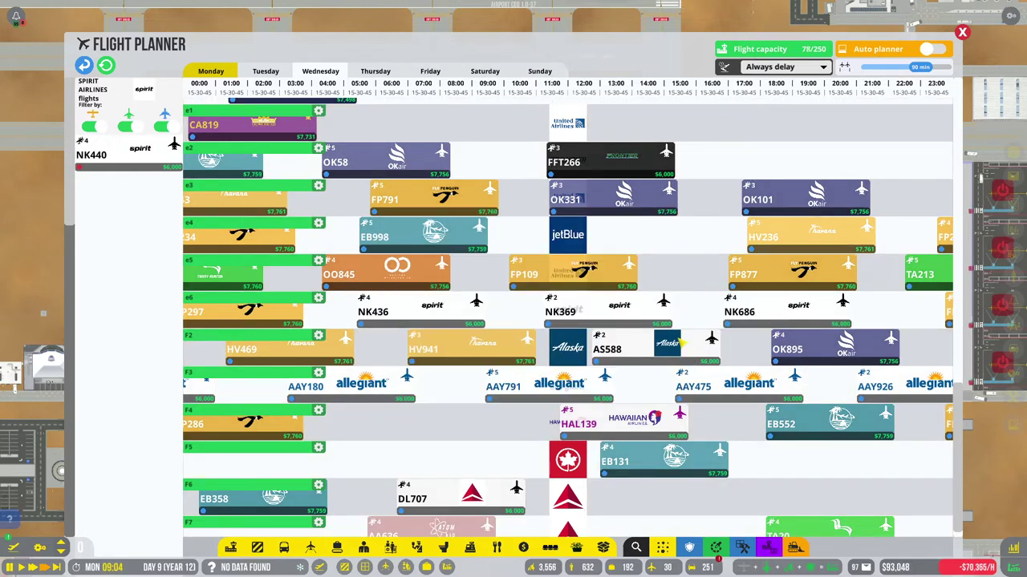
pyautogui.click(112, 96)
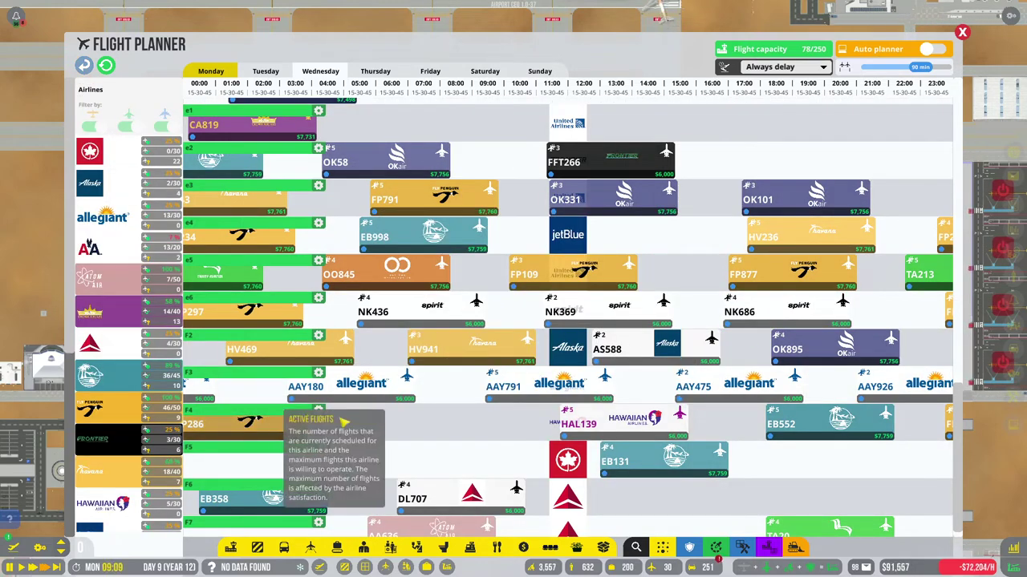
pyautogui.scroll(-1, 431, 451)
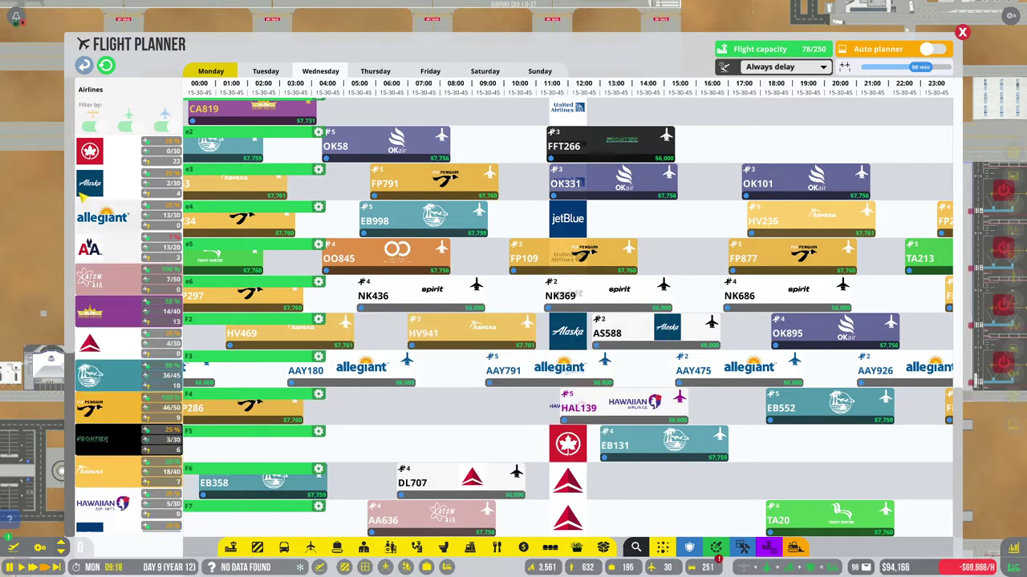
# Step: Try dropping Air Canada flight AC432 onto the schedule grid, then back out to the airline list
pyautogui.click(132, 153)
pyautogui.moveTo(141, 185); pyautogui.dragTo(258, 451)
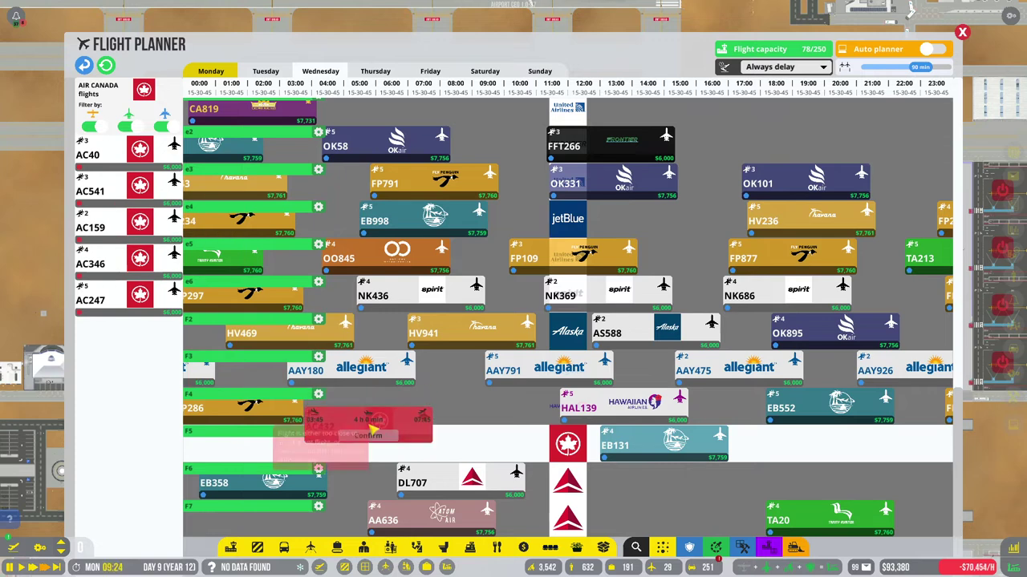
pyautogui.moveTo(259, 451); pyautogui.dragTo(269, 454)
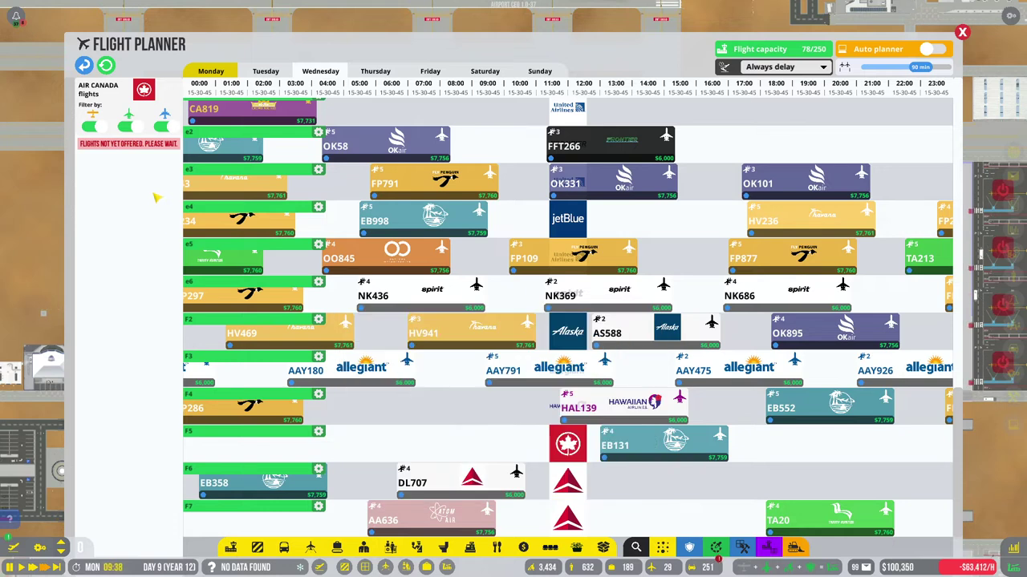
pyautogui.click(85, 65)
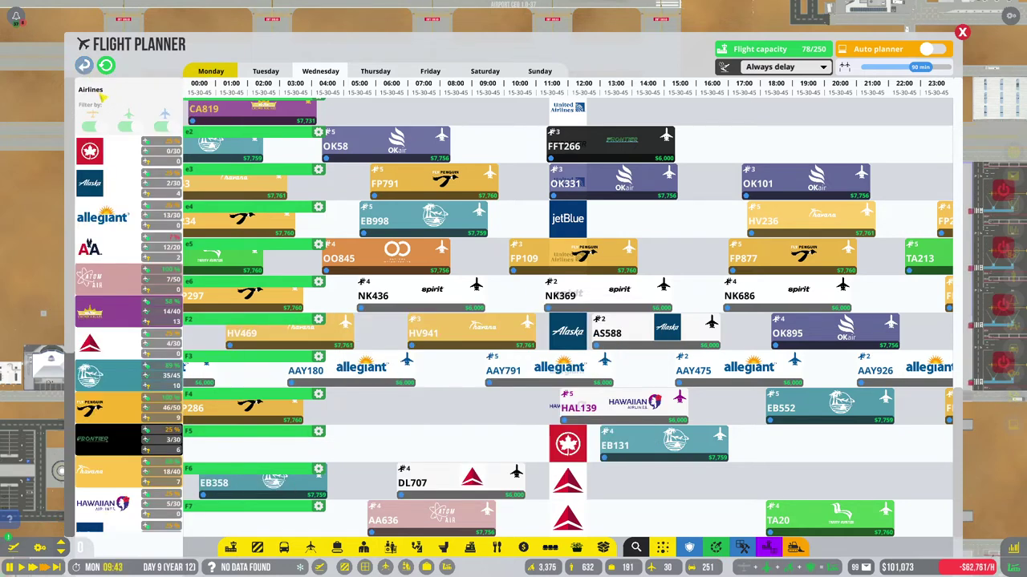
pyautogui.click(126, 157)
pyautogui.click(83, 66)
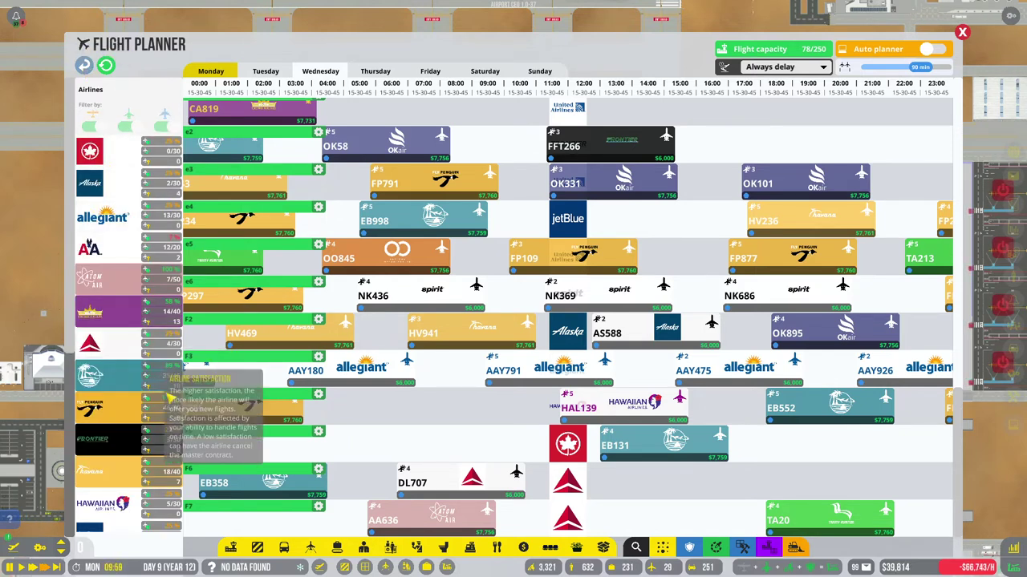
pyautogui.scroll(-2, 128, 449)
pyautogui.scroll(-3, 126, 464)
pyautogui.scroll(-1, 129, 469)
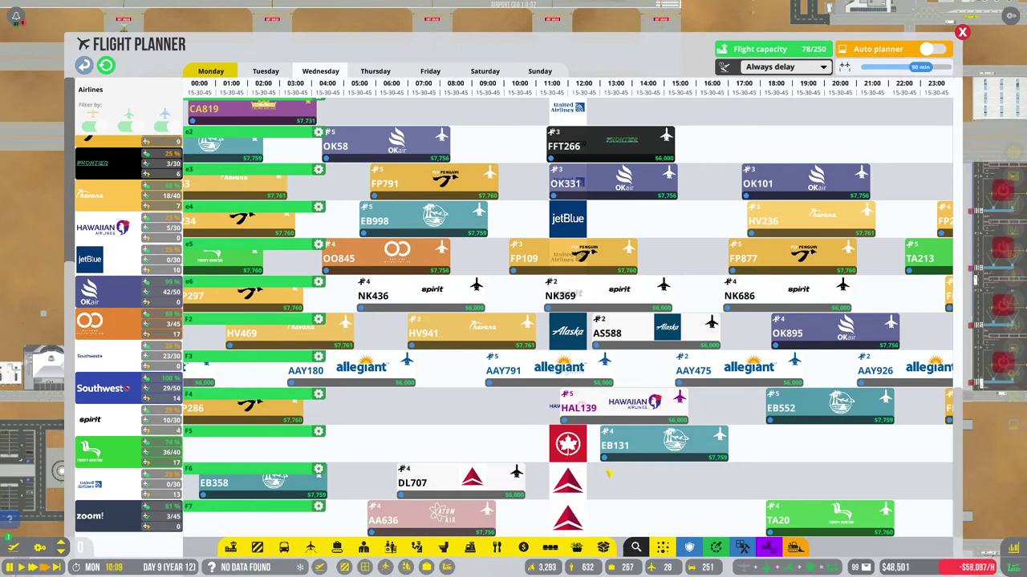
pyautogui.scroll(1, 316, 417)
pyautogui.scroll(1, 316, 417)
pyautogui.scroll(1, 240, 401)
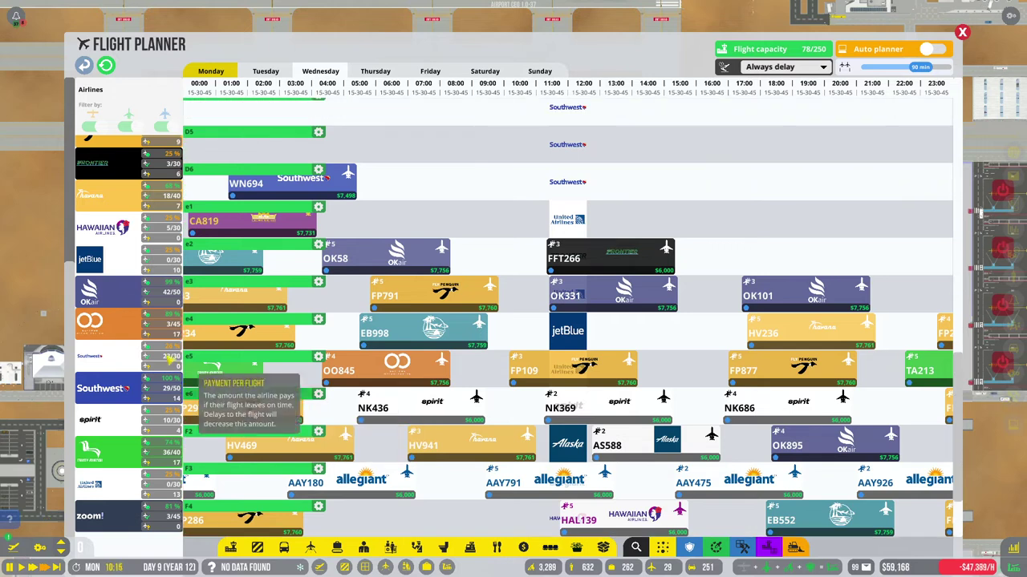
# Step: Place jetBlue flight B6466 in a free slot on stand e4
pyautogui.click(89, 258)
pyautogui.moveTo(121, 157); pyautogui.dragTo(566, 341)
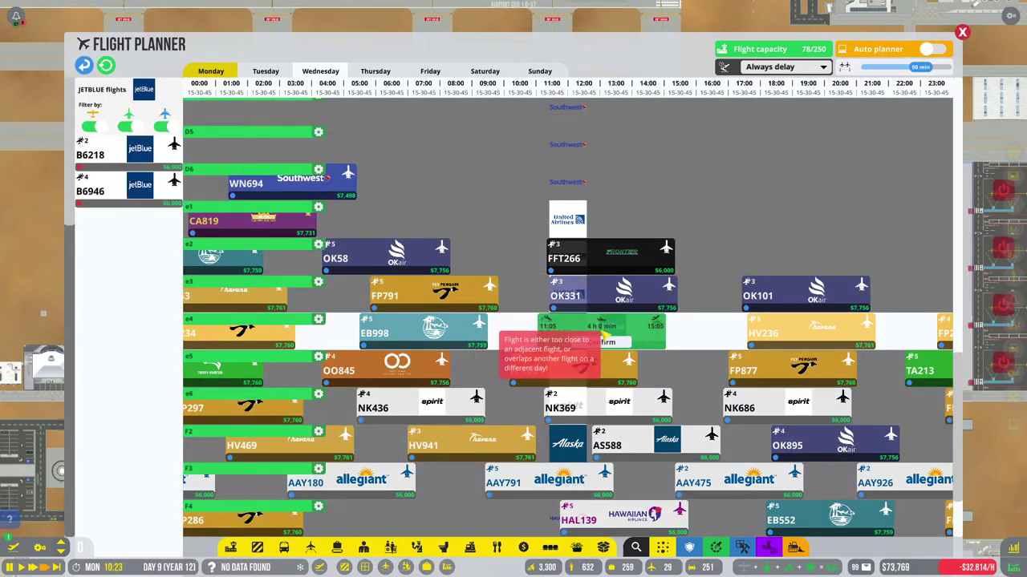
pyautogui.moveTo(566, 341); pyautogui.dragTo(616, 343)
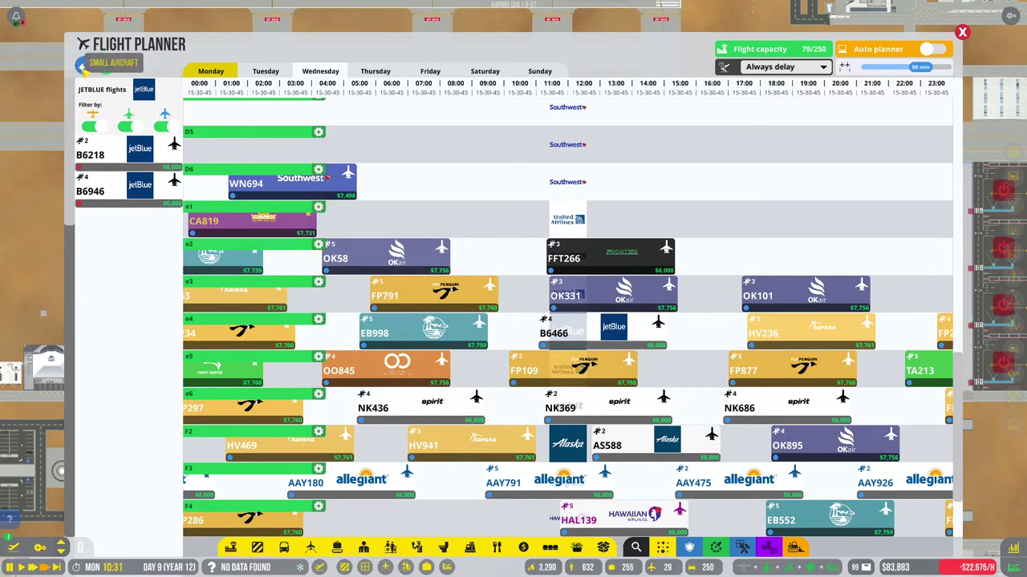
pyautogui.click(83, 65)
pyautogui.scroll(-2, 108, 498)
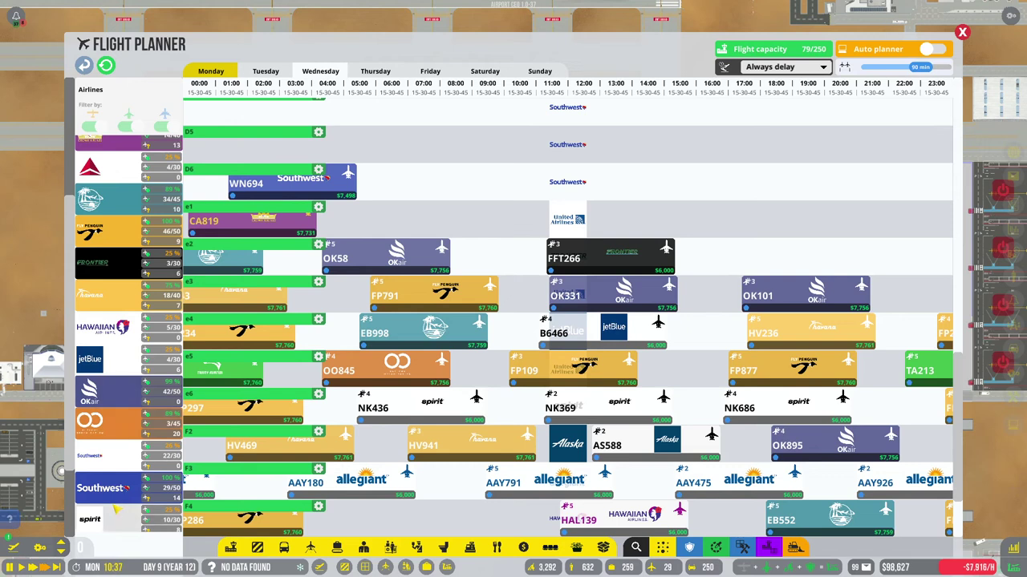
pyautogui.scroll(-3, 121, 510)
# Step: Confirm United flights UA131 and UA388 on stand e1
pyautogui.click(115, 486)
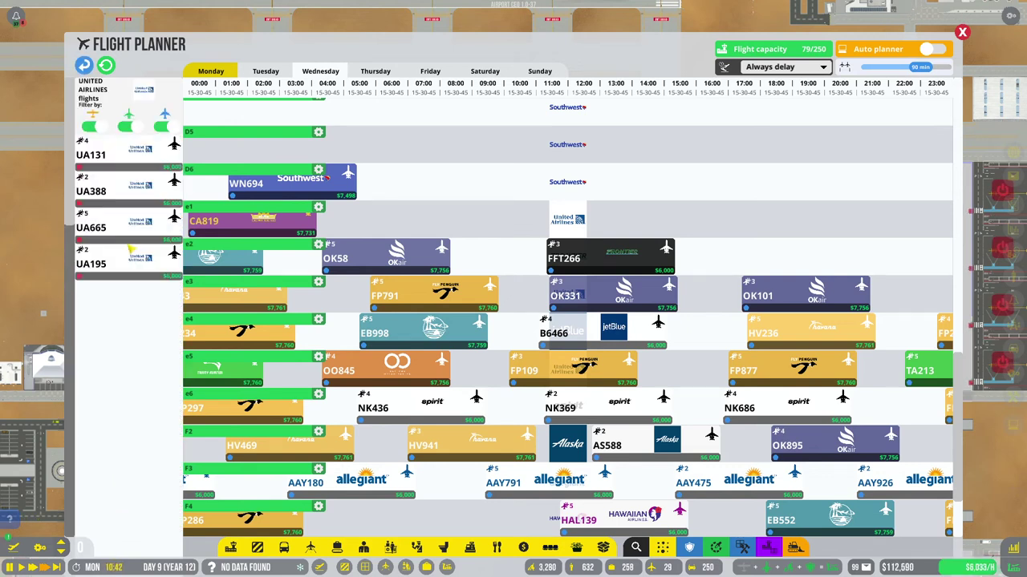
pyautogui.moveTo(120, 153)
pyautogui.mouseDown()
pyautogui.moveTo(387, 233)
pyautogui.moveTo(454, 229)
pyautogui.mouseUp()
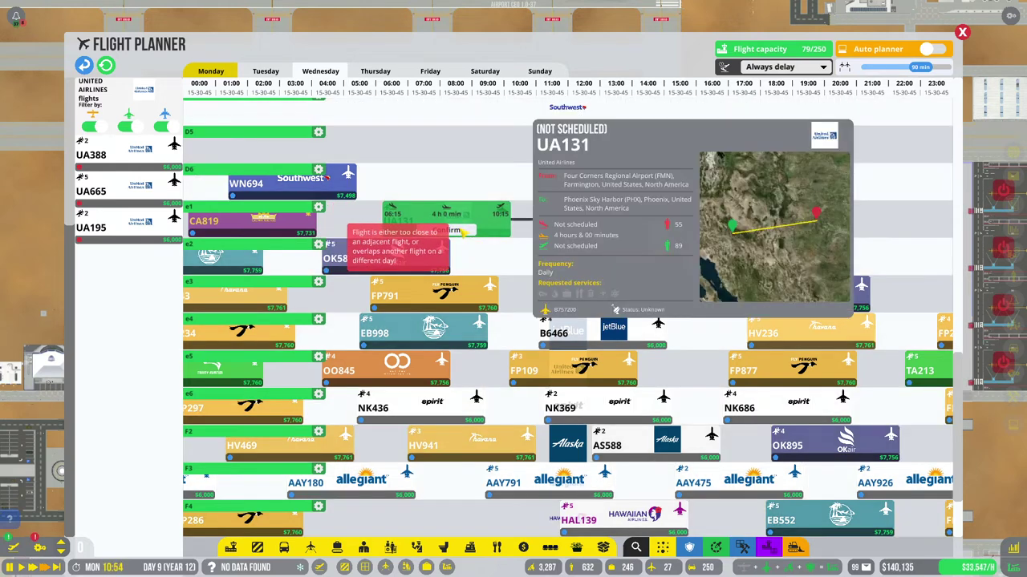
pyautogui.click(465, 232)
pyautogui.moveTo(120, 159); pyautogui.dragTo(158, 160)
pyautogui.moveTo(120, 191); pyautogui.dragTo(670, 230)
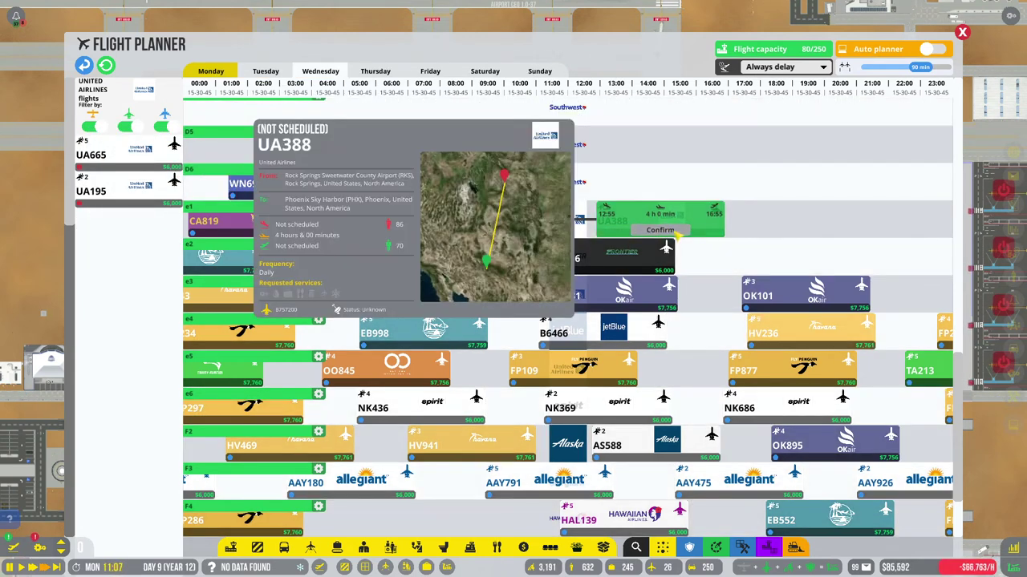
pyautogui.click(659, 230)
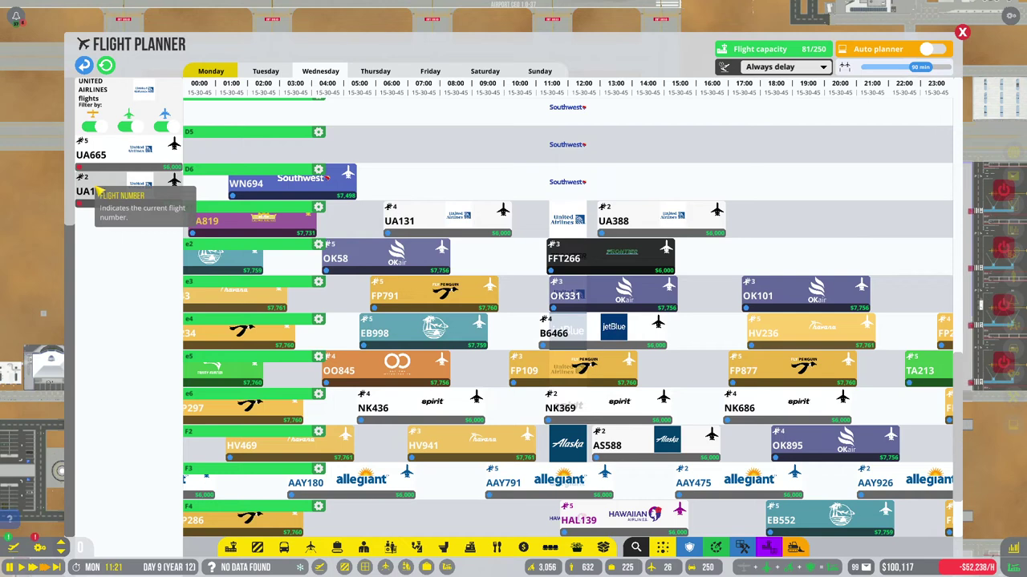
pyautogui.moveTo(120, 189)
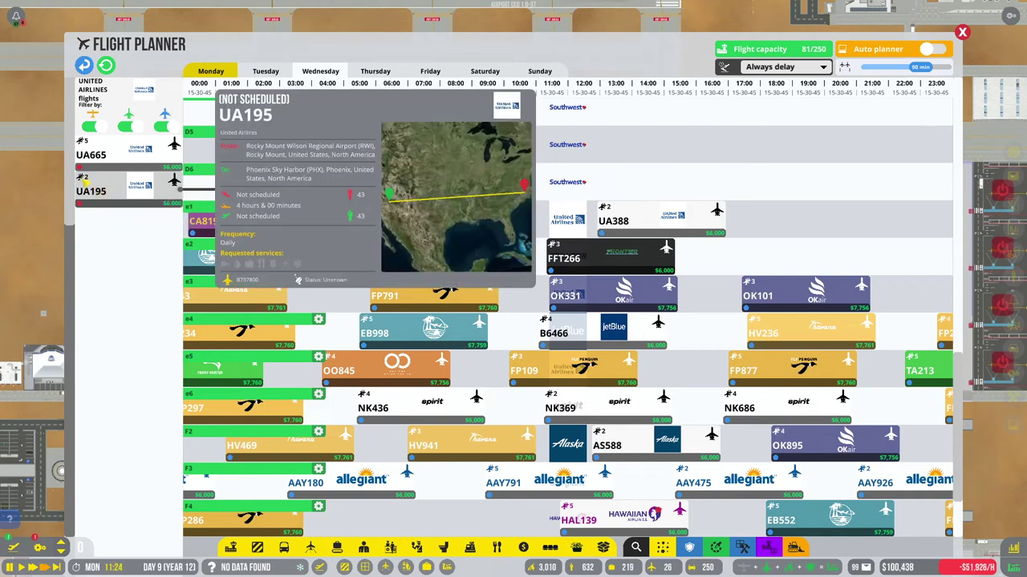
# Step: Schedule UA665 at 18:25 and UA195 on stand e3 at 23:10
pyautogui.moveTo(80, 183); pyautogui.dragTo(788, 224)
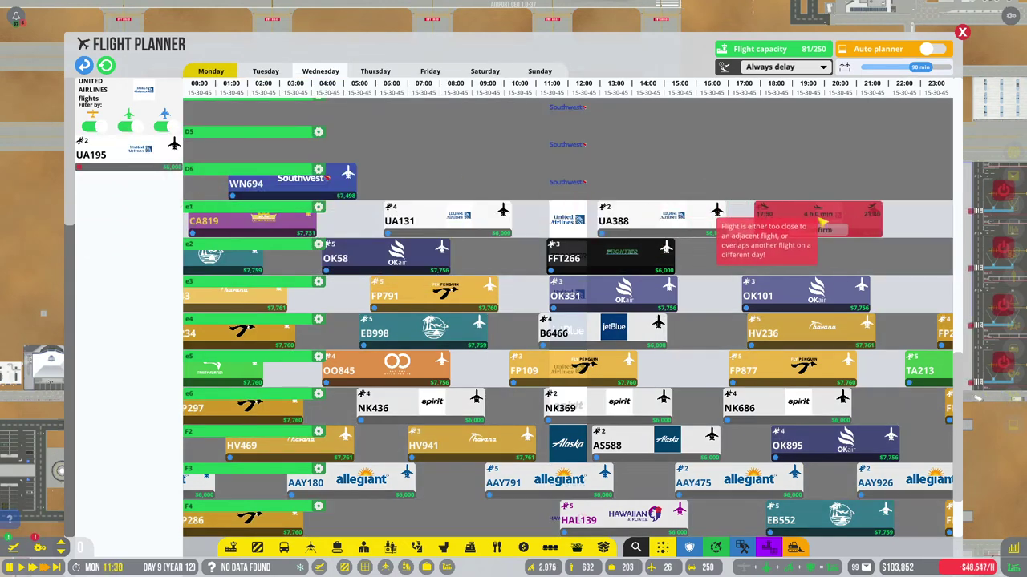
pyautogui.moveTo(823, 220); pyautogui.dragTo(842, 220)
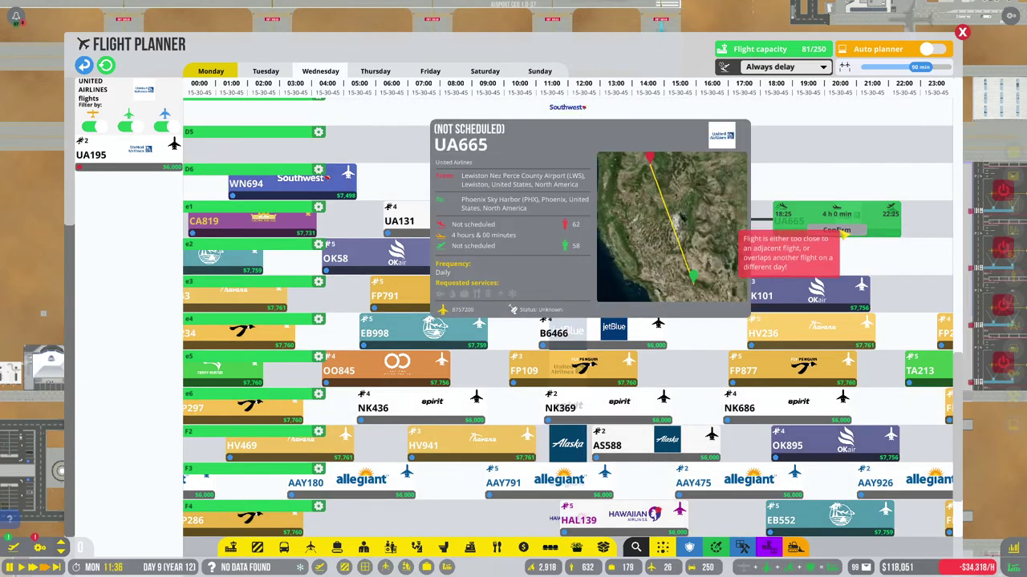
pyautogui.click(837, 231)
pyautogui.click(144, 153)
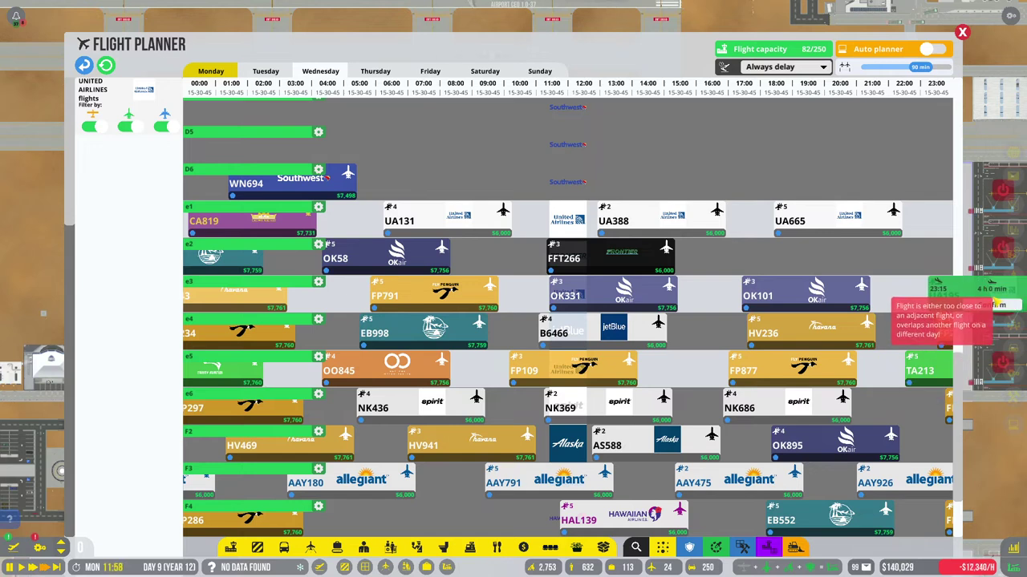
pyautogui.moveTo(975, 297)
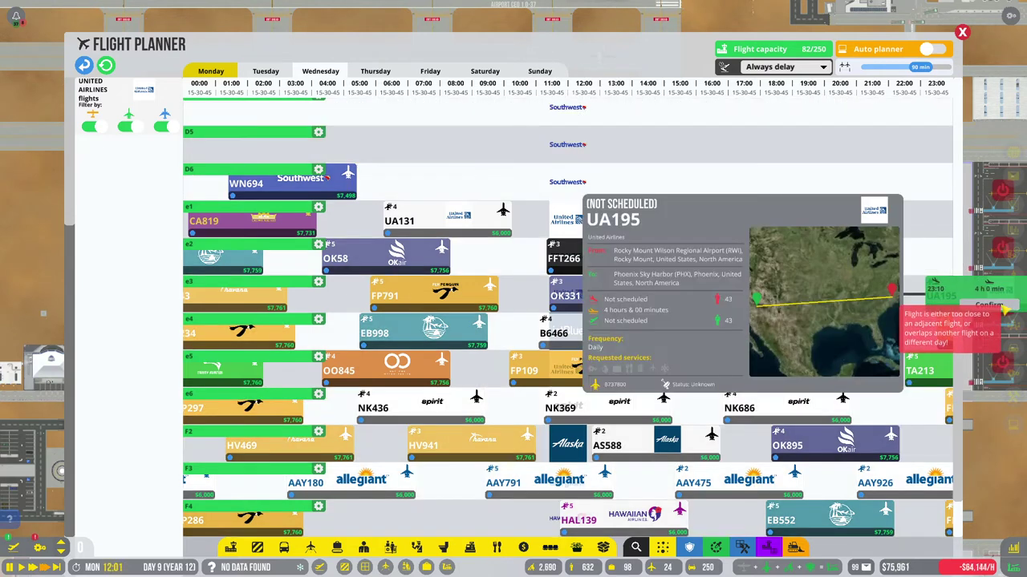
pyautogui.click(943, 290)
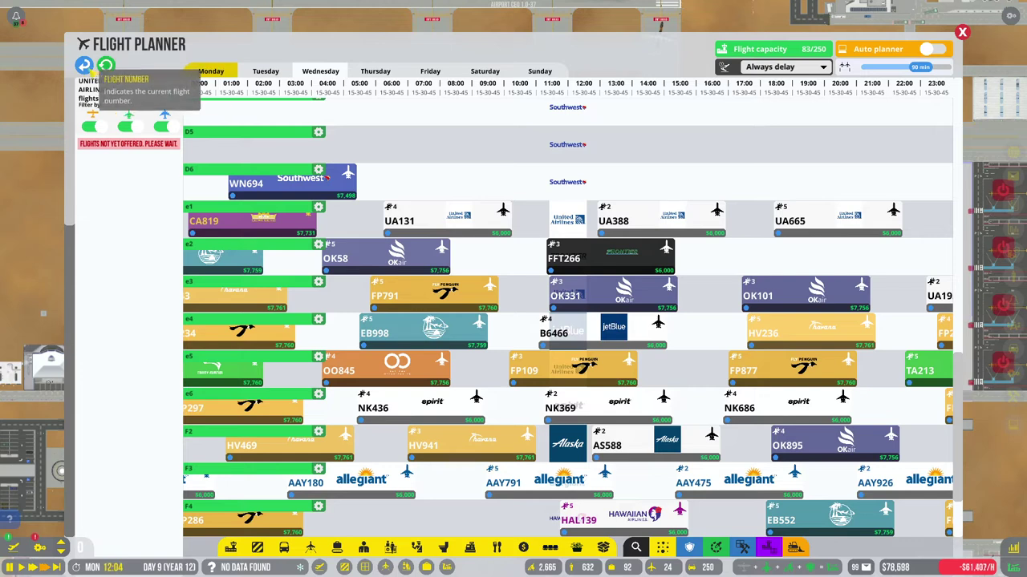
pyautogui.click(84, 65)
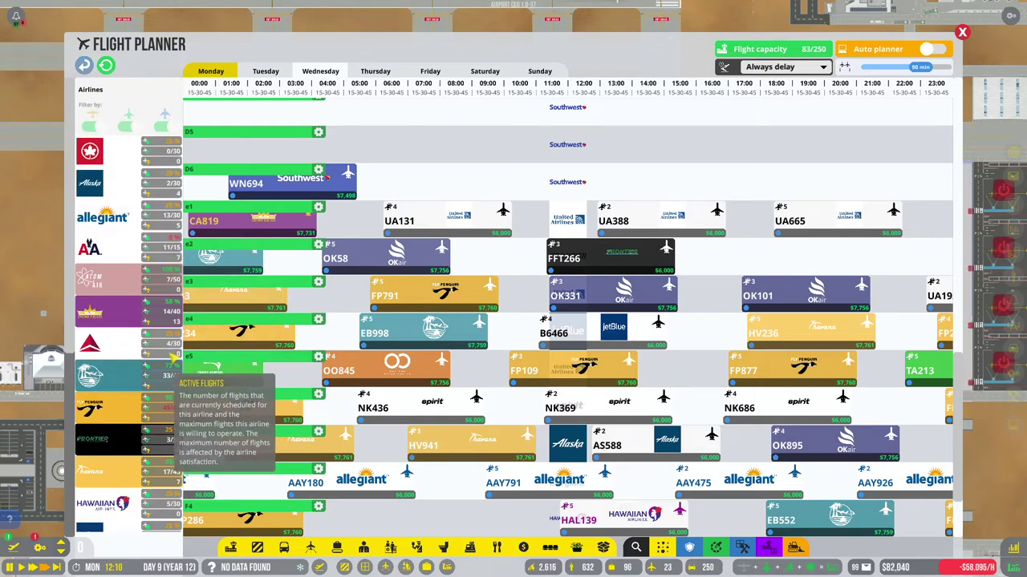
pyautogui.scroll(5, 369, 288)
pyautogui.scroll(4, 357, 267)
pyautogui.scroll(4, 357, 268)
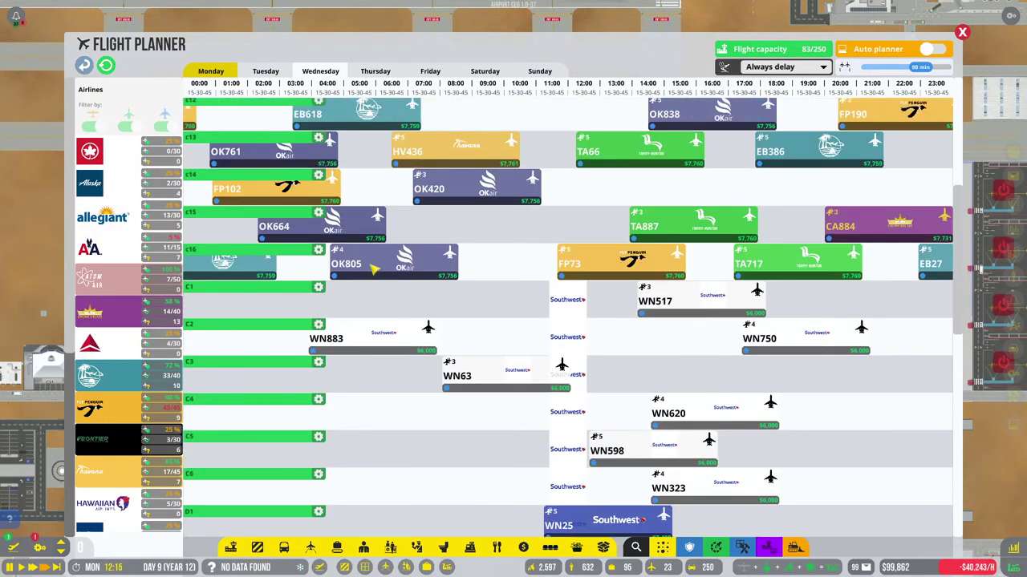
pyautogui.scroll(4, 361, 271)
pyautogui.scroll(4, 369, 273)
pyautogui.scroll(3, 365, 272)
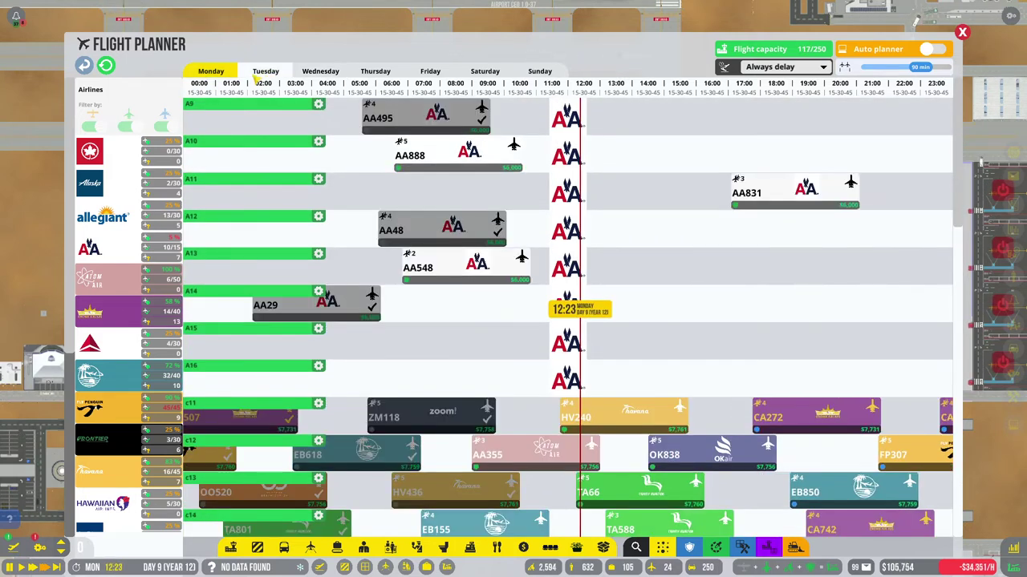
# Step: Confirm American flights AA944 on stand A12 at 16:05 and AA479 on A9 at 19:40
pyautogui.click(120, 247)
pyautogui.moveTo(120, 153); pyautogui.dragTo(768, 243)
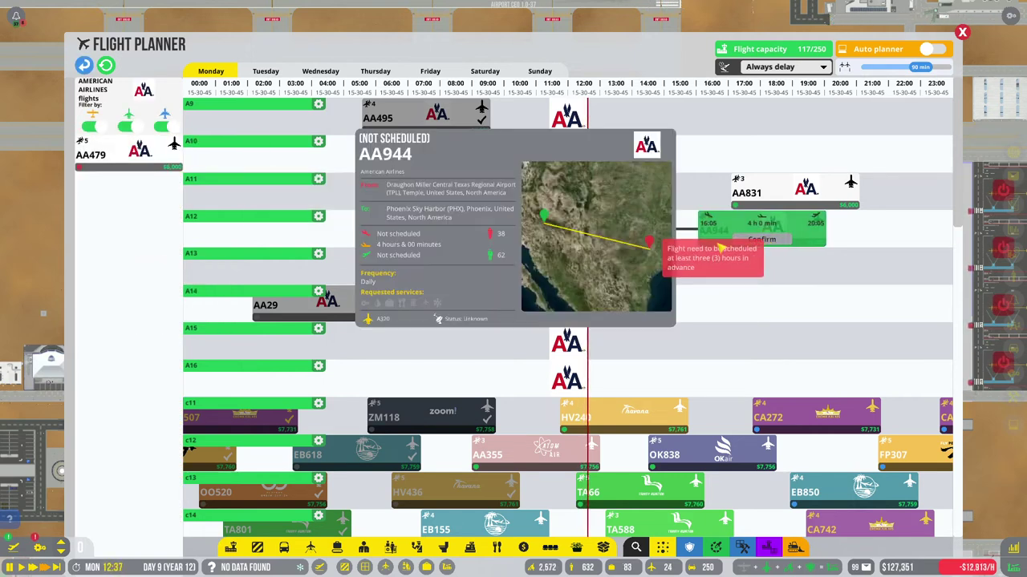
pyautogui.moveTo(160, 159); pyautogui.dragTo(883, 118)
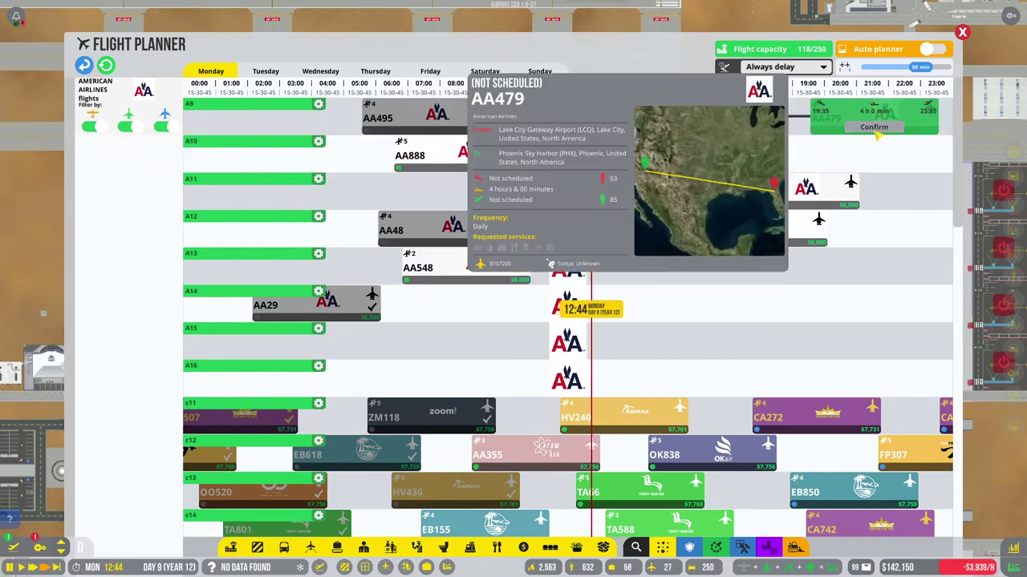
pyautogui.click(873, 127)
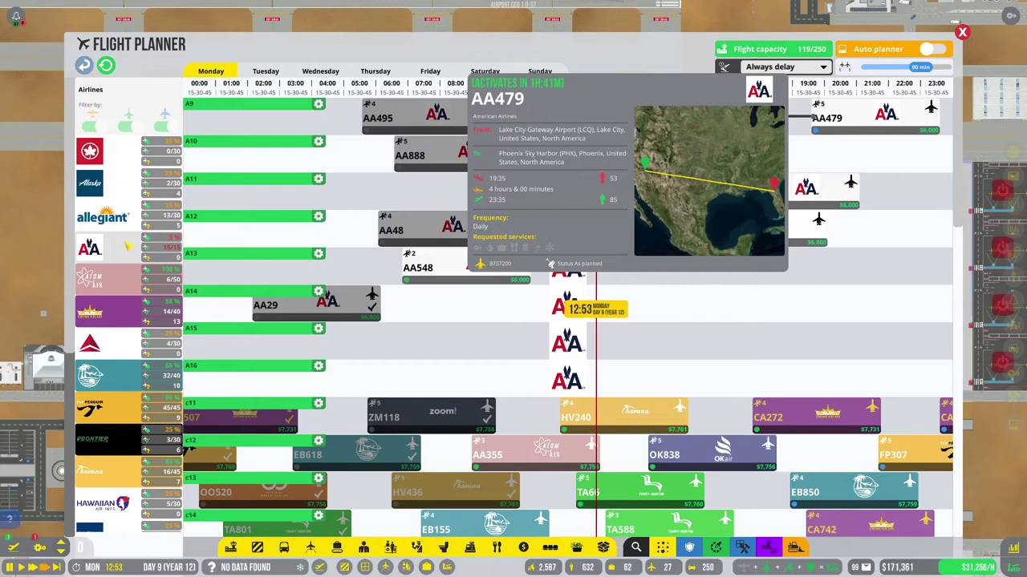
pyautogui.scroll(-5, 128, 273)
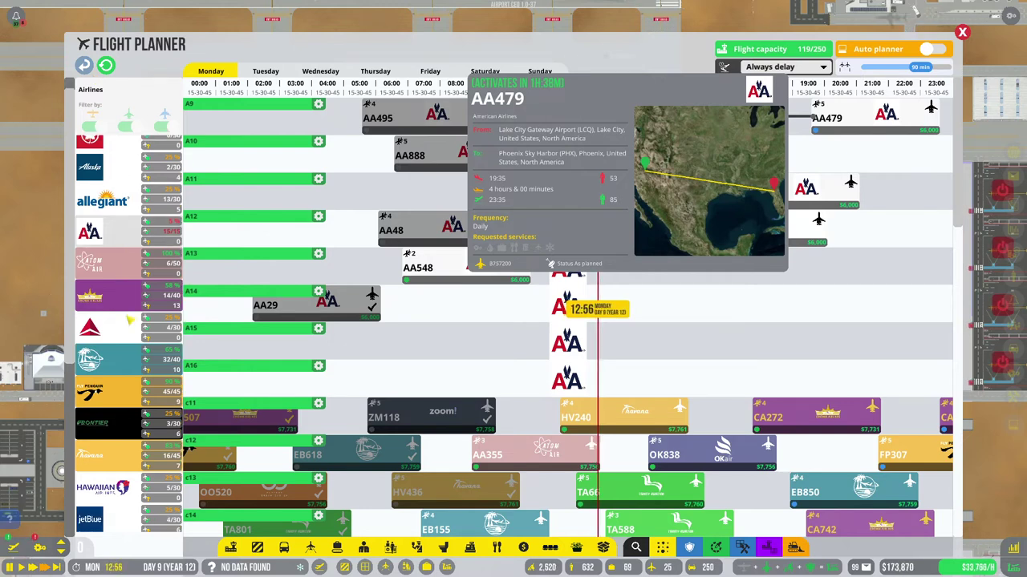
pyautogui.scroll(-1, 653, 369)
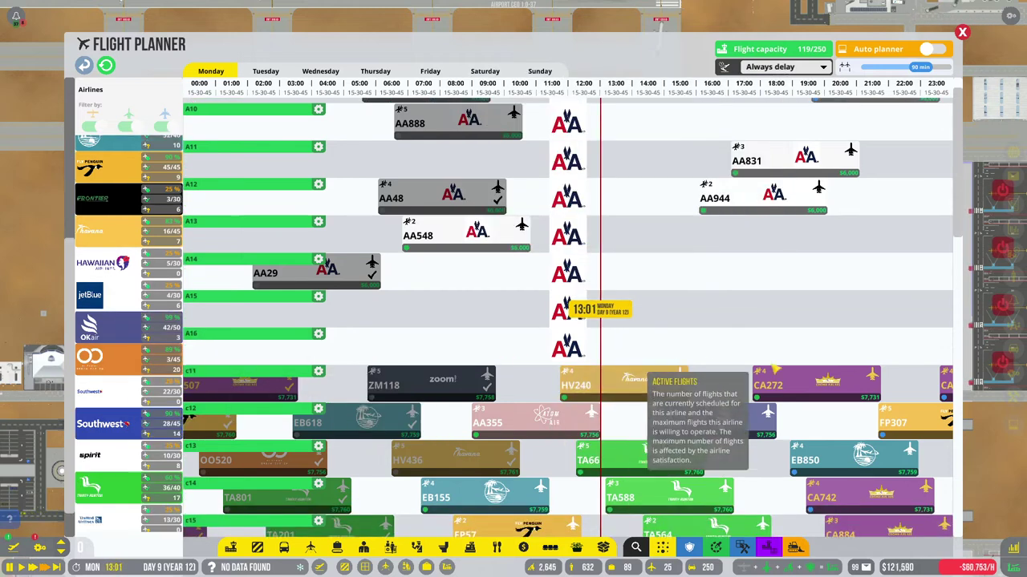
pyautogui.scroll(-2, 858, 390)
pyautogui.scroll(-3, 802, 393)
pyautogui.scroll(-3, 787, 398)
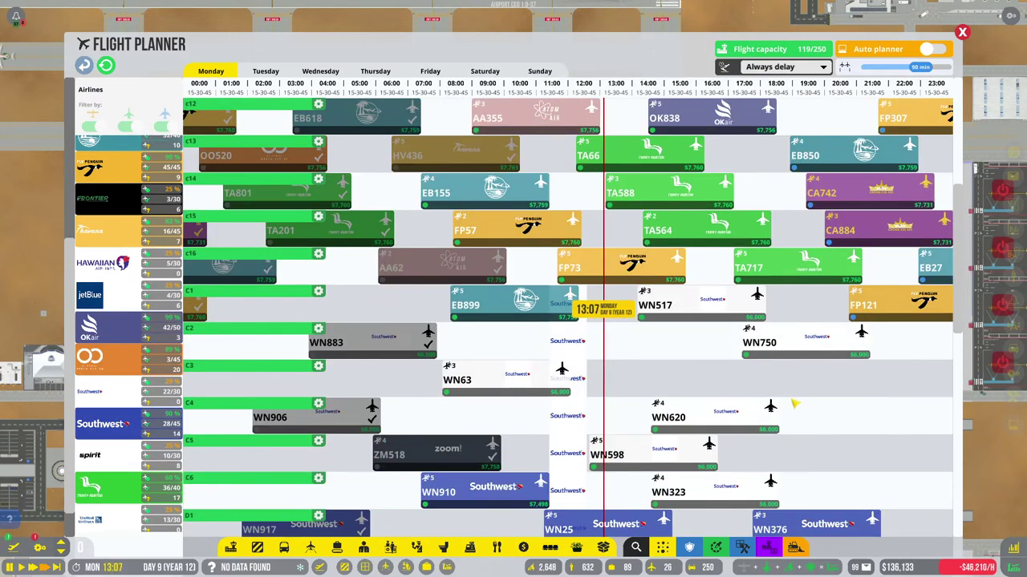
pyautogui.scroll(-3, 794, 405)
pyautogui.scroll(-1, 849, 410)
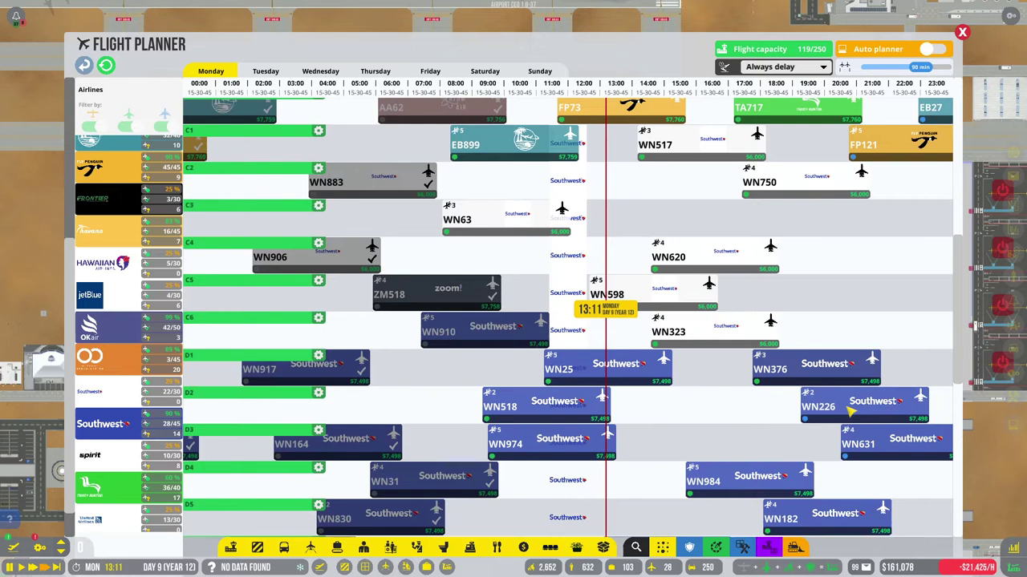
pyautogui.scroll(-2, 851, 410)
pyautogui.scroll(-2, 850, 411)
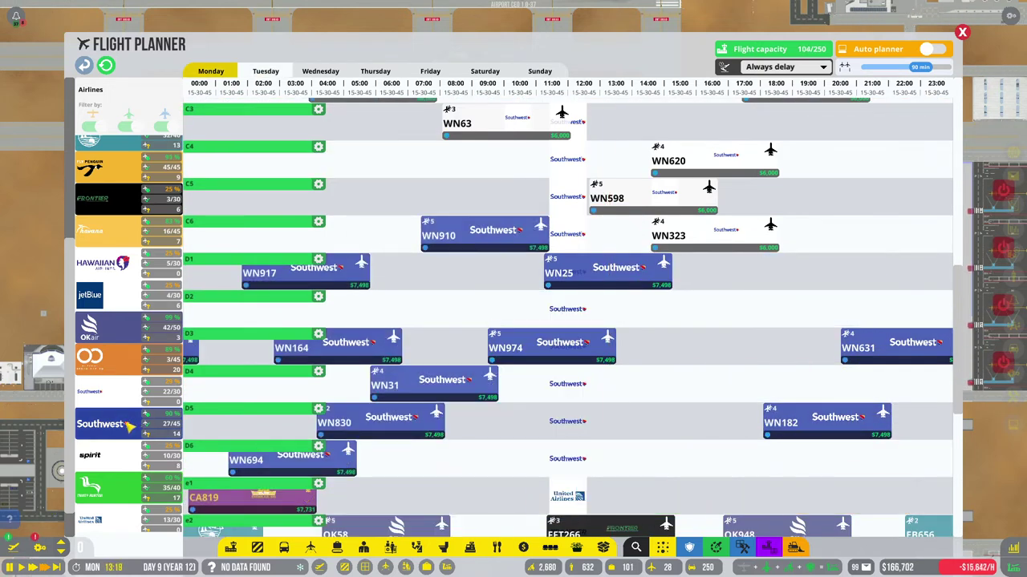
pyautogui.click(128, 427)
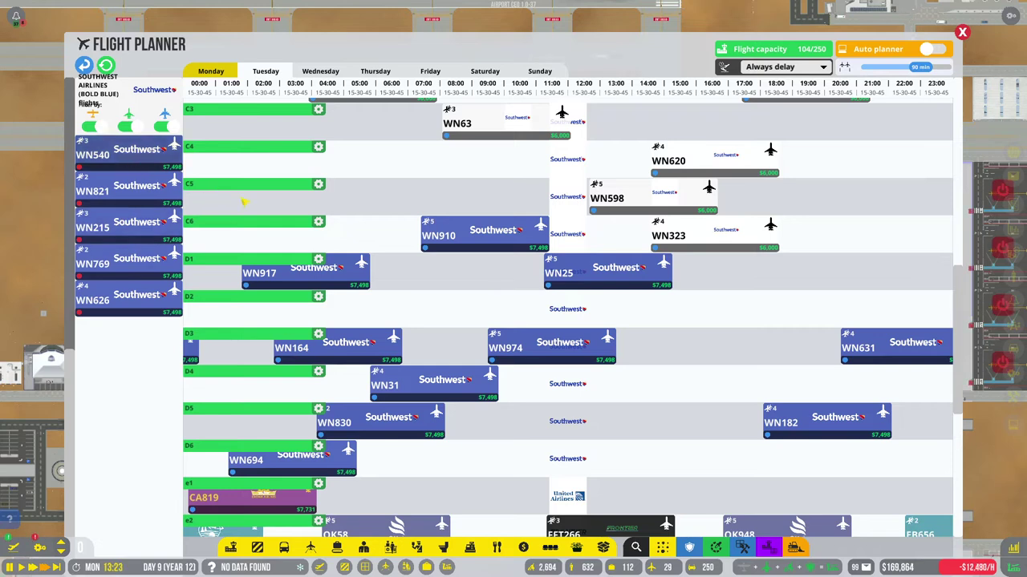
# Step: Place Southwest flights WN540, WN769, WN215, WN821 and WN626 on stands D6 through D1
pyautogui.moveTo(128, 152)
pyautogui.mouseDown()
pyautogui.moveTo(523, 469)
pyautogui.moveTo(543, 472)
pyautogui.mouseUp()
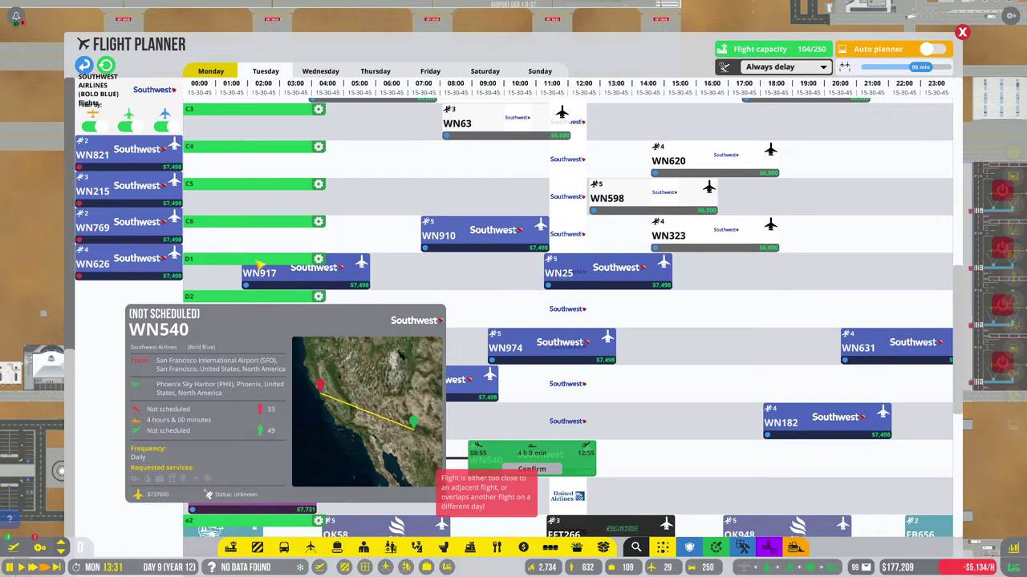
pyautogui.moveTo(128, 227)
pyautogui.mouseDown()
pyautogui.moveTo(610, 432)
pyautogui.moveTo(599, 431)
pyautogui.mouseUp()
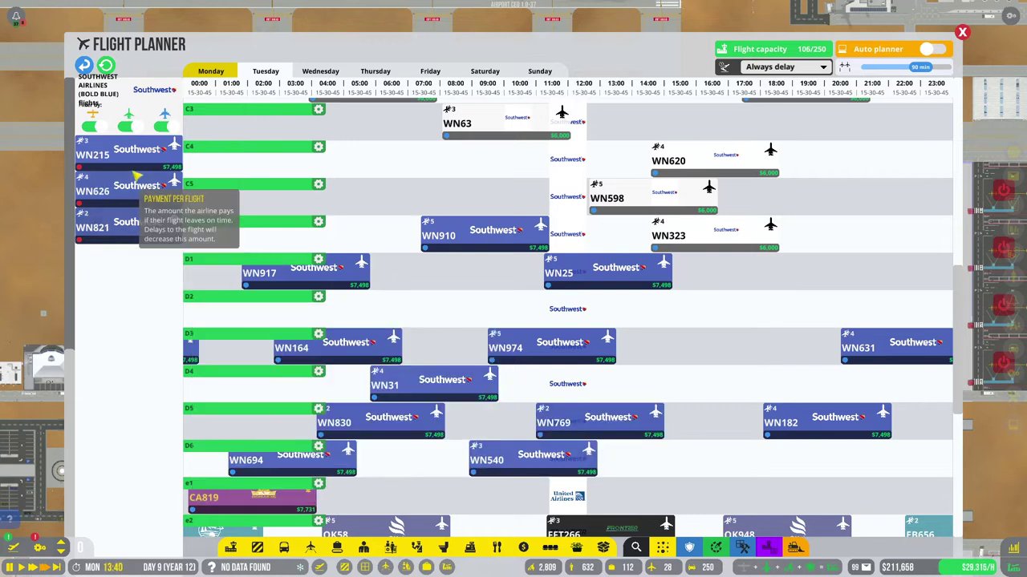
pyautogui.moveTo(172, 189); pyautogui.dragTo(669, 396)
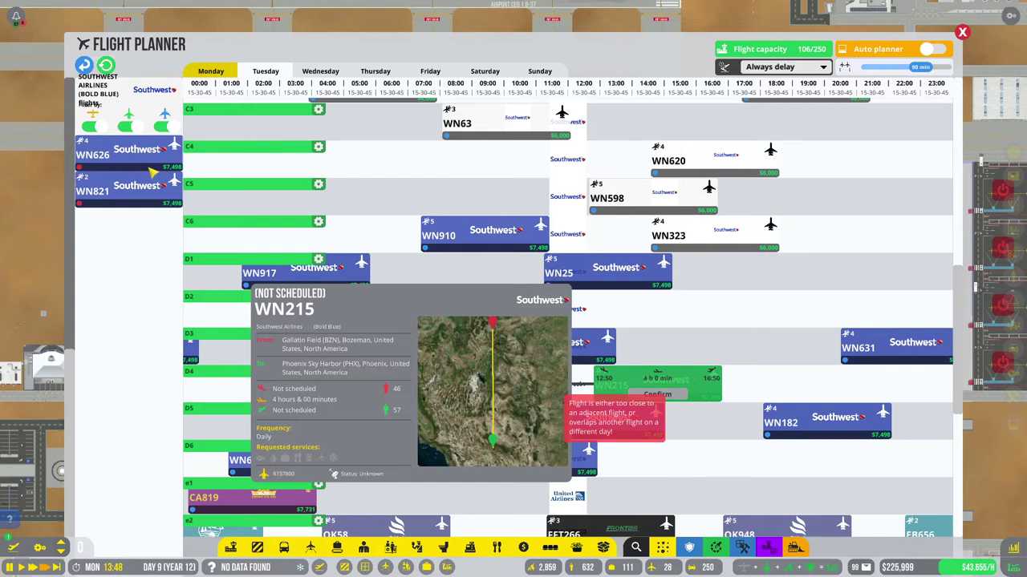
pyautogui.moveTo(151, 172); pyautogui.dragTo(726, 307)
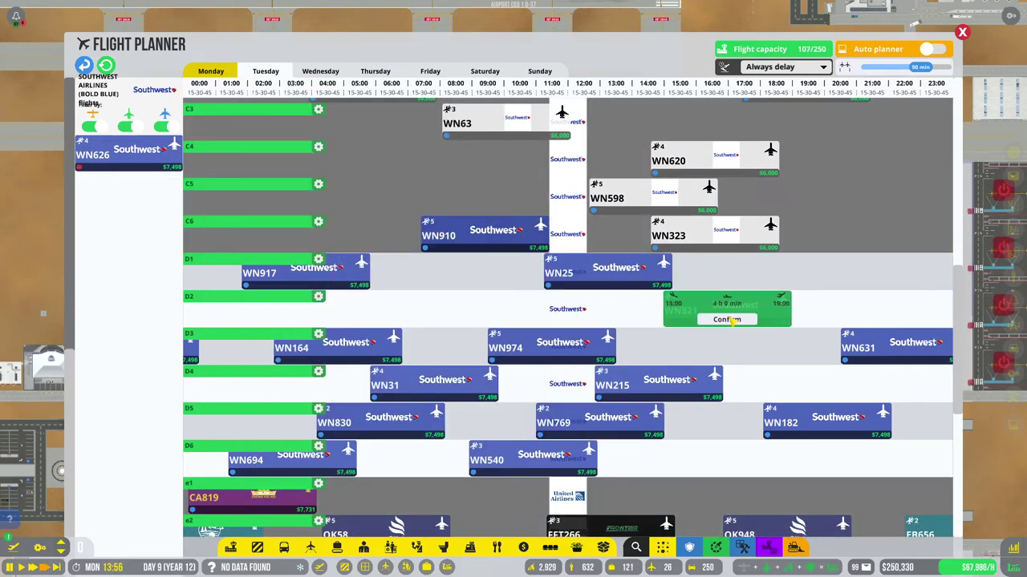
pyautogui.moveTo(727, 320); pyautogui.dragTo(727, 319)
pyautogui.moveTo(132, 161)
pyautogui.mouseDown()
pyautogui.moveTo(818, 282)
pyautogui.moveTo(822, 292)
pyautogui.mouseUp()
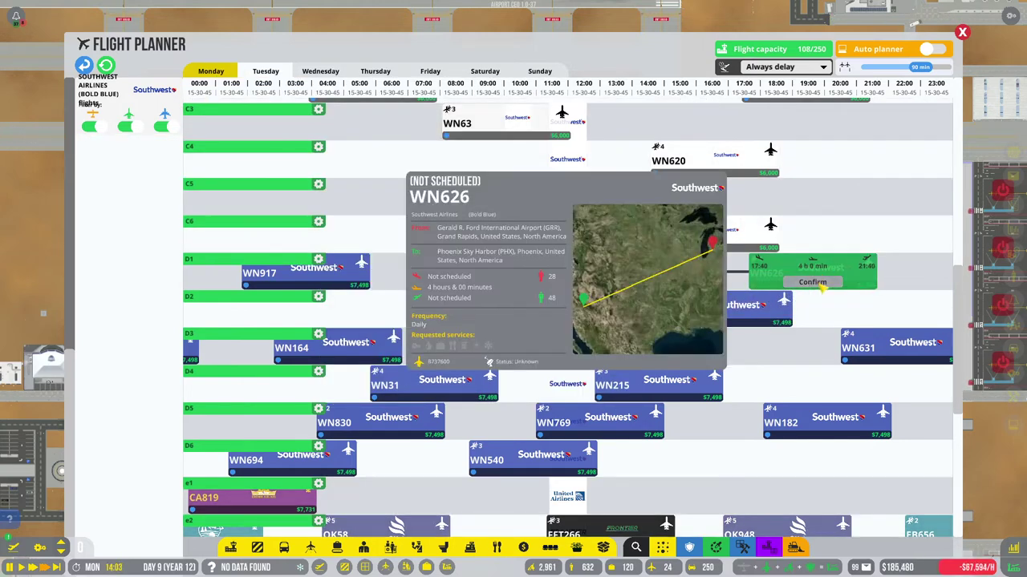
pyautogui.click(84, 65)
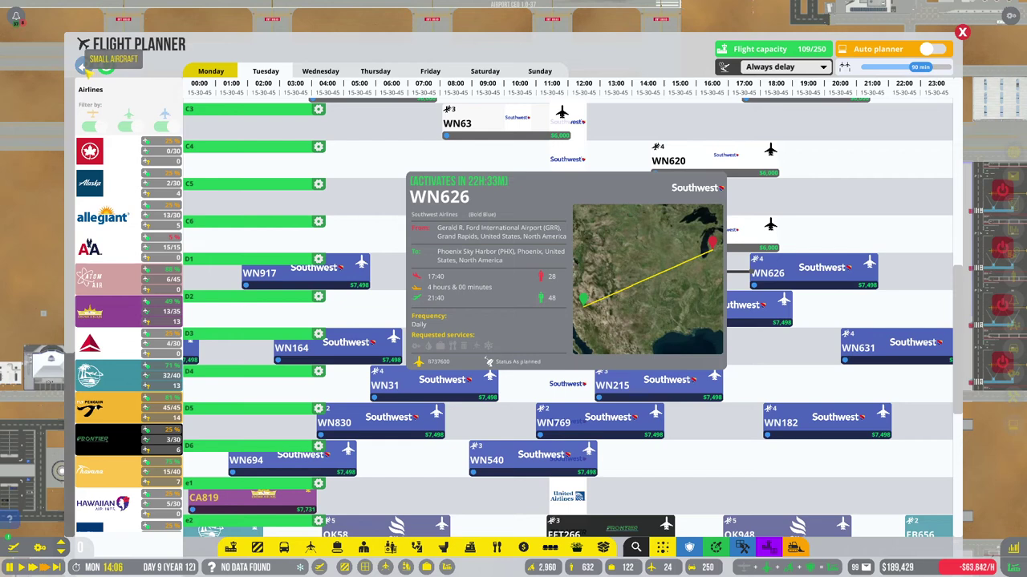
pyautogui.scroll(-2, 160, 371)
pyautogui.scroll(-2, 157, 425)
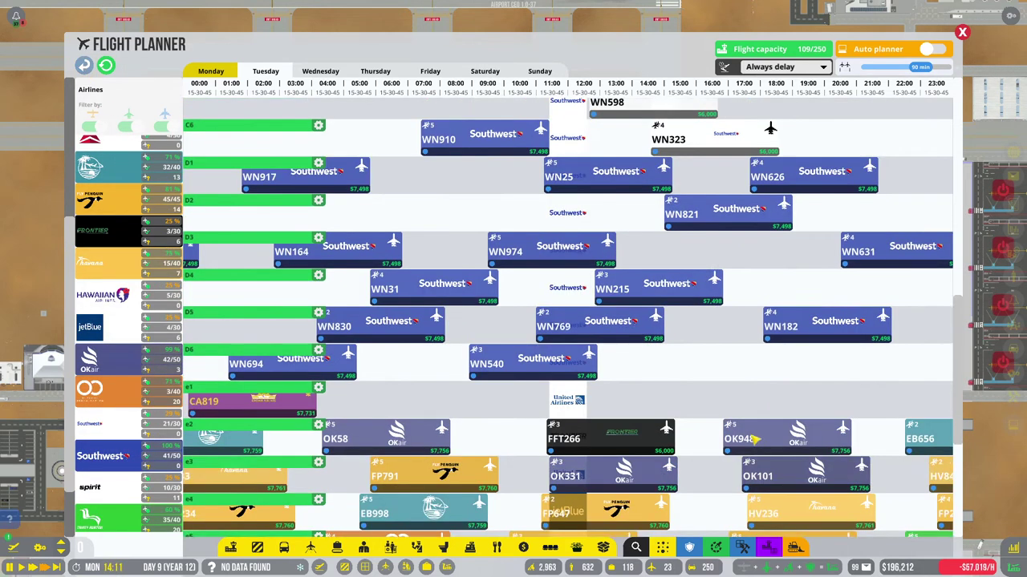
pyautogui.scroll(-1, 153, 465)
# Step: Browse United and Spirit flights, abandon placing NK440, then enable the auto planner
pyautogui.click(142, 491)
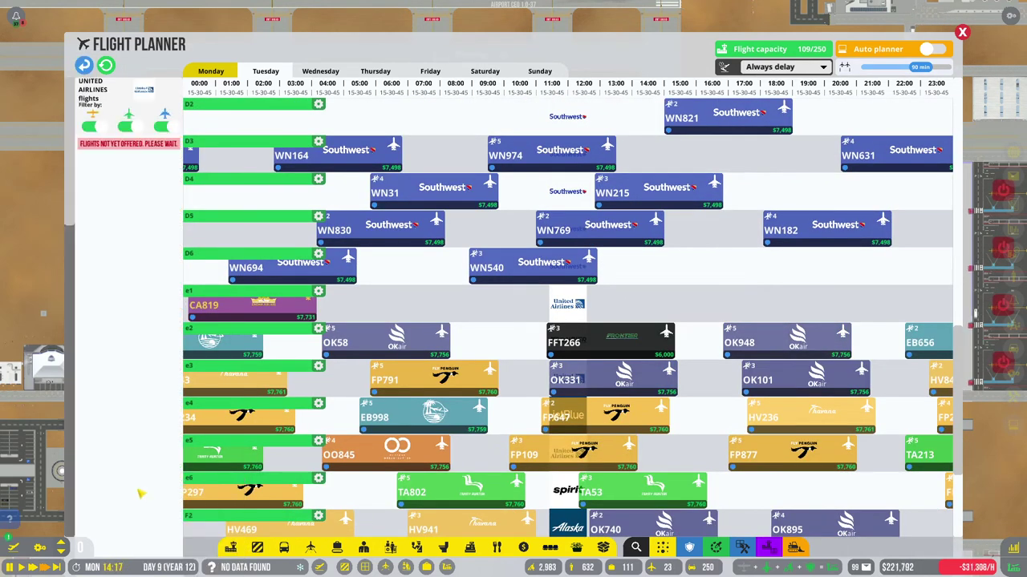
pyautogui.click(84, 67)
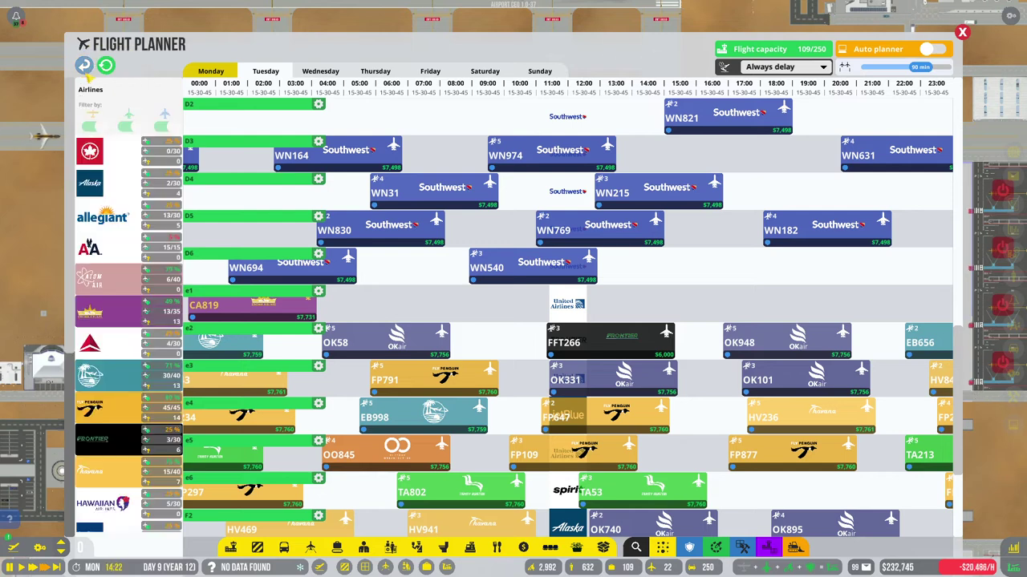
pyautogui.scroll(-2, 586, 388)
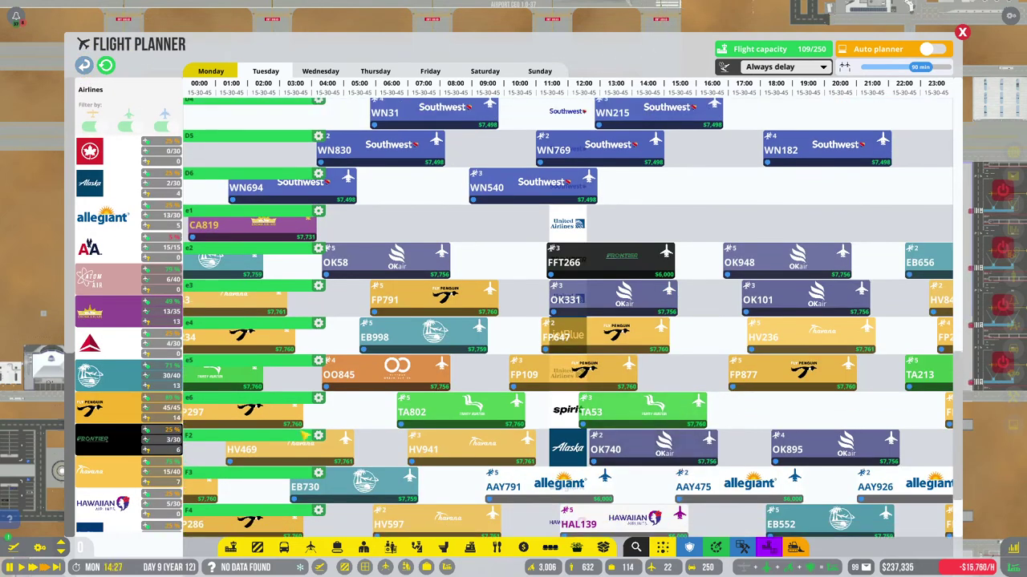
pyautogui.scroll(-4, 132, 401)
pyautogui.scroll(-3, 128, 417)
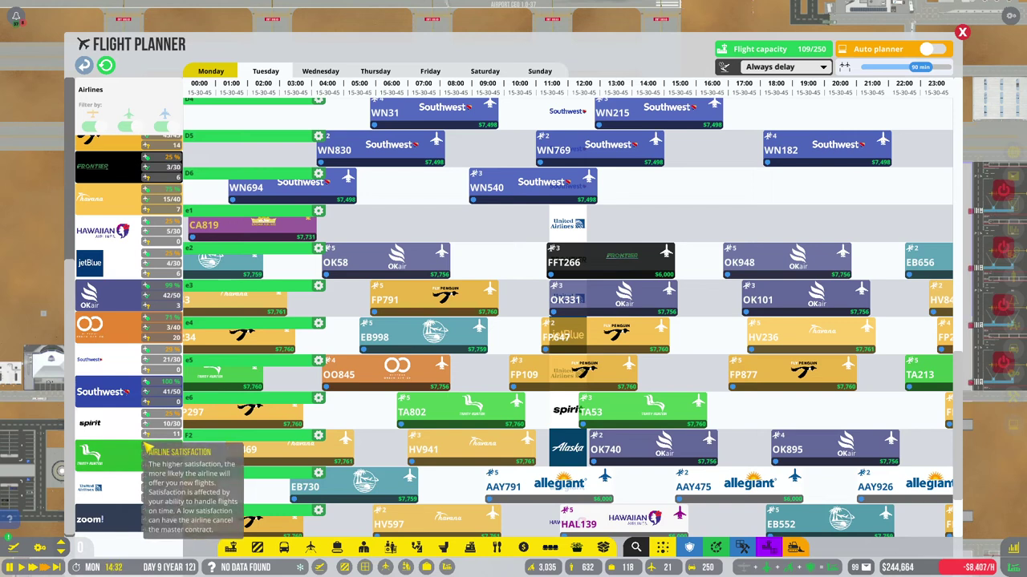
pyautogui.click(127, 429)
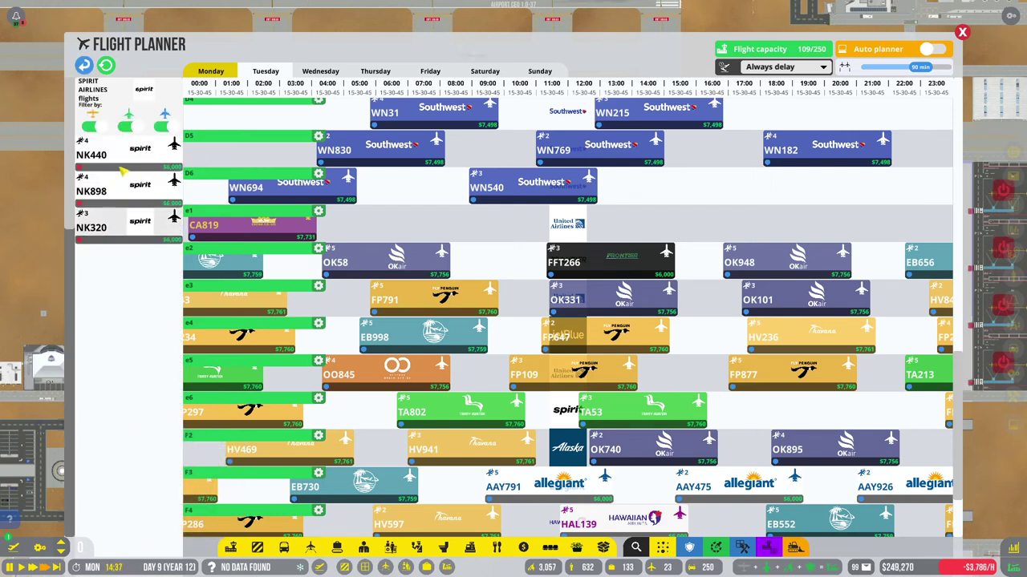
pyautogui.moveTo(123, 171)
pyautogui.mouseDown()
pyautogui.moveTo(835, 419)
pyautogui.moveTo(855, 413)
pyautogui.moveTo(772, 406)
pyautogui.moveTo(95, 175)
pyautogui.mouseUp()
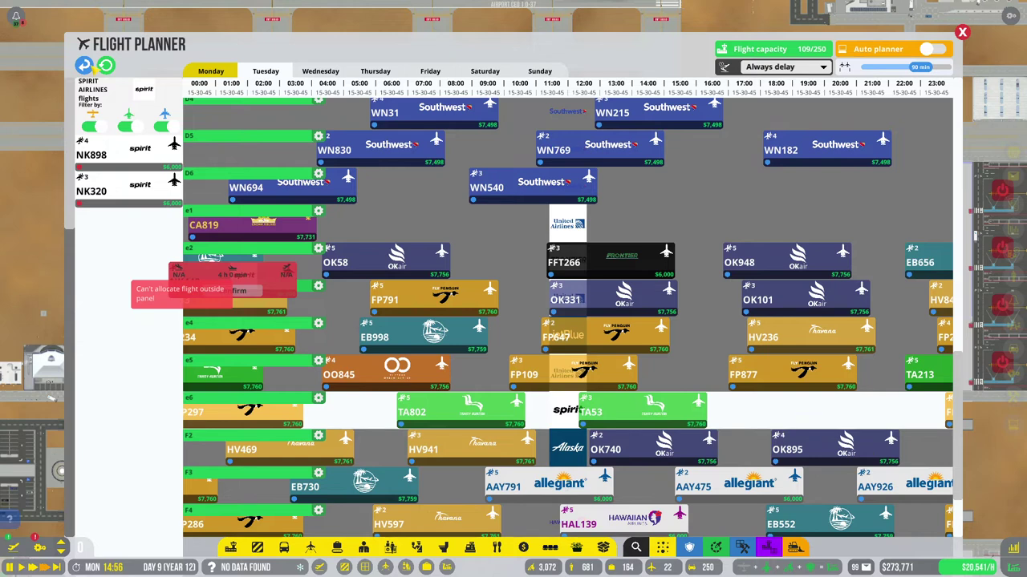
pyautogui.moveTo(83, 71); pyautogui.dragTo(84, 71)
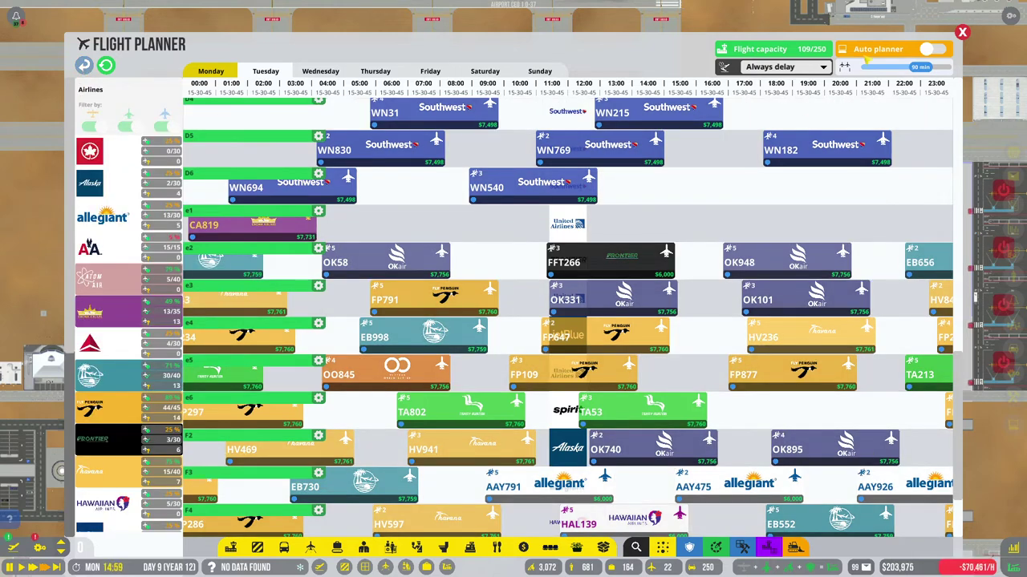
pyautogui.click(931, 48)
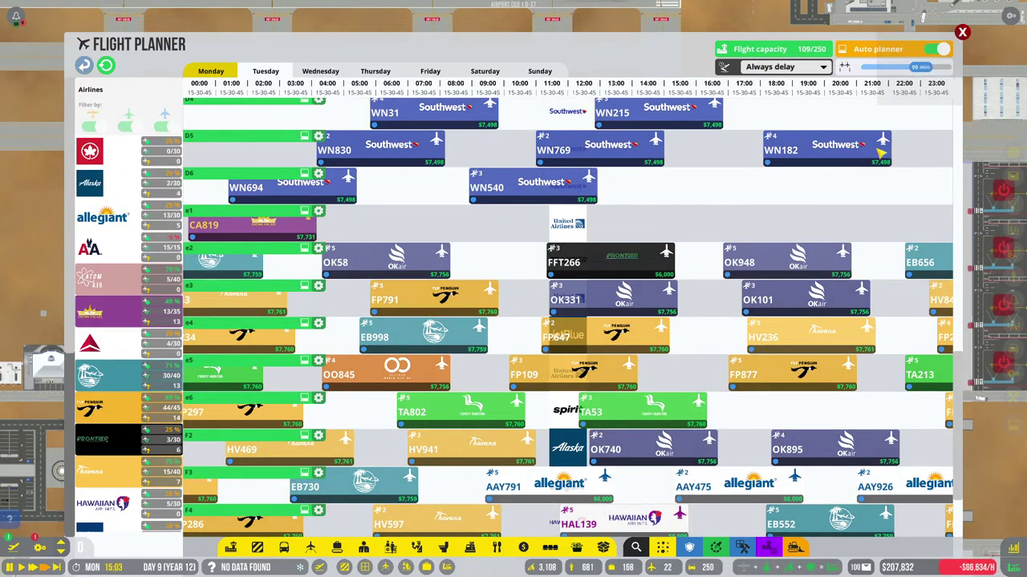
pyautogui.press('Escape')
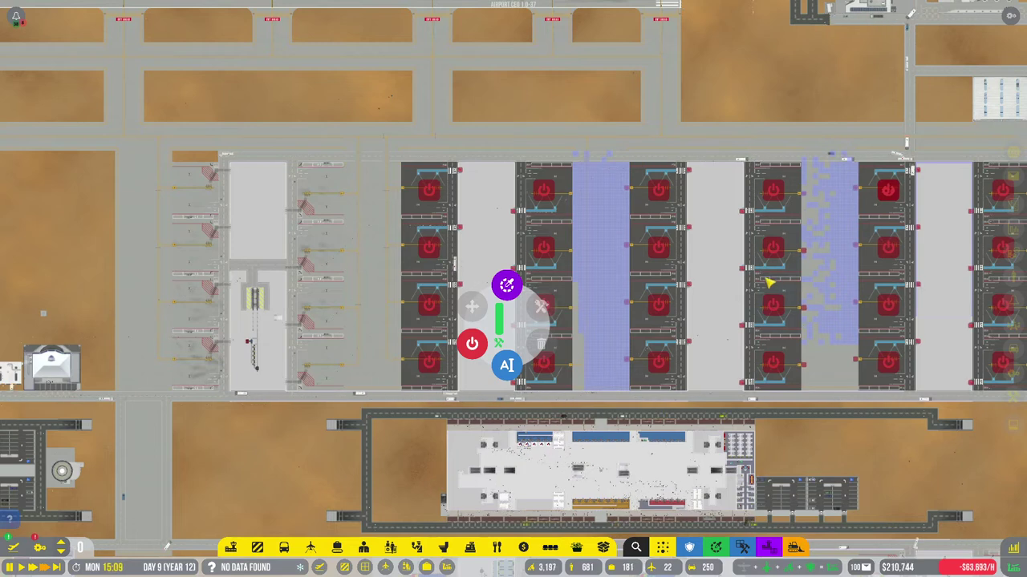
# Step: Review and close the flight status monitor, panning the map toward the terminal
pyautogui.press('d')
pyautogui.press('a')
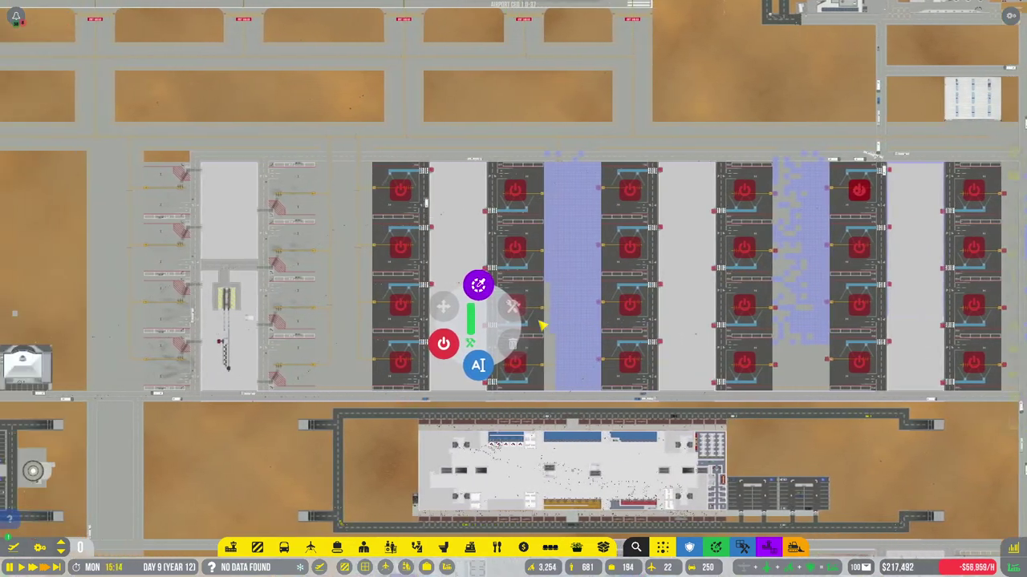
pyautogui.press('a')
pyautogui.press('f')
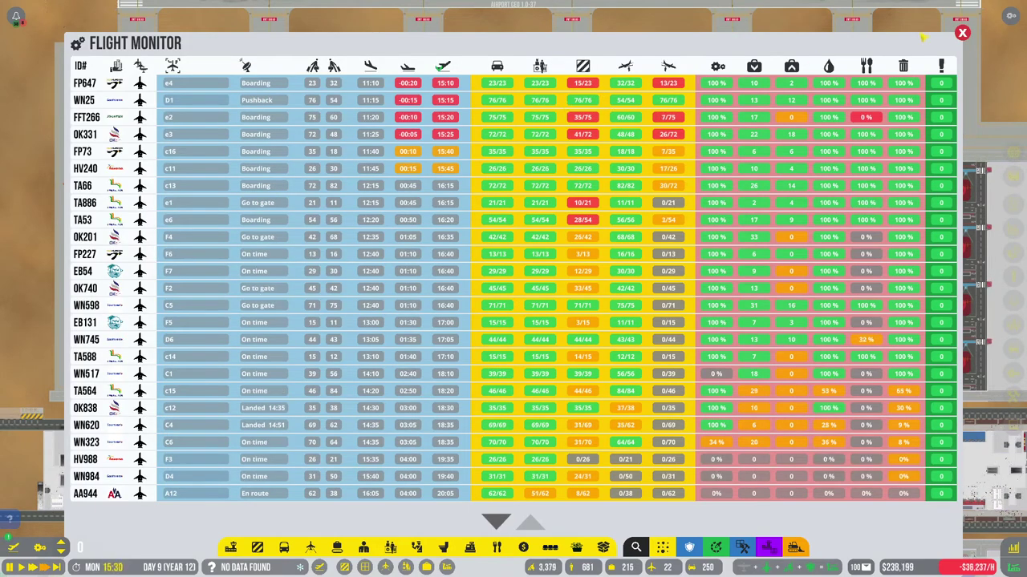
pyautogui.click(962, 33)
pyautogui.press('s')
pyautogui.press('a')
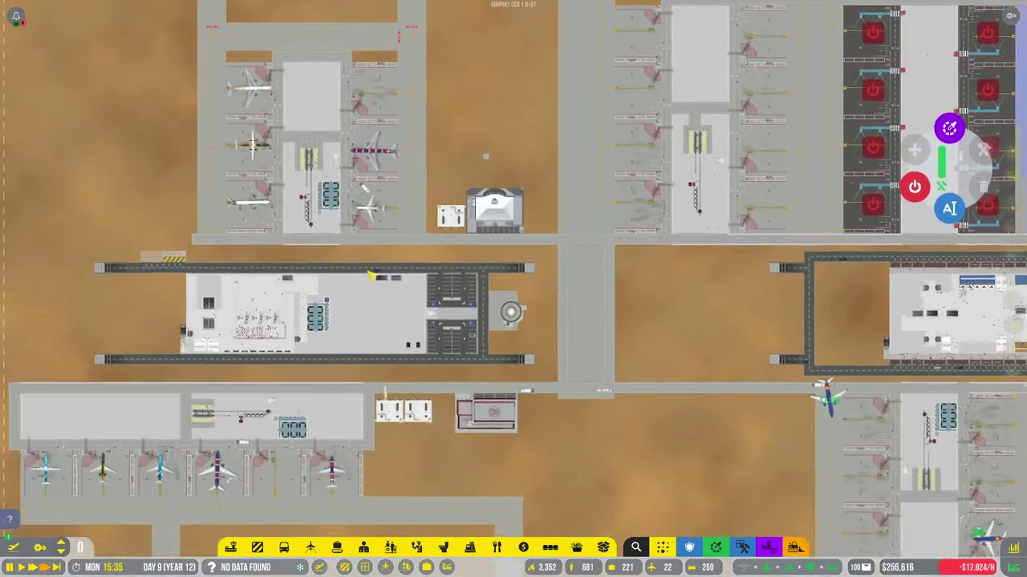
pyautogui.scroll(5, 401, 257)
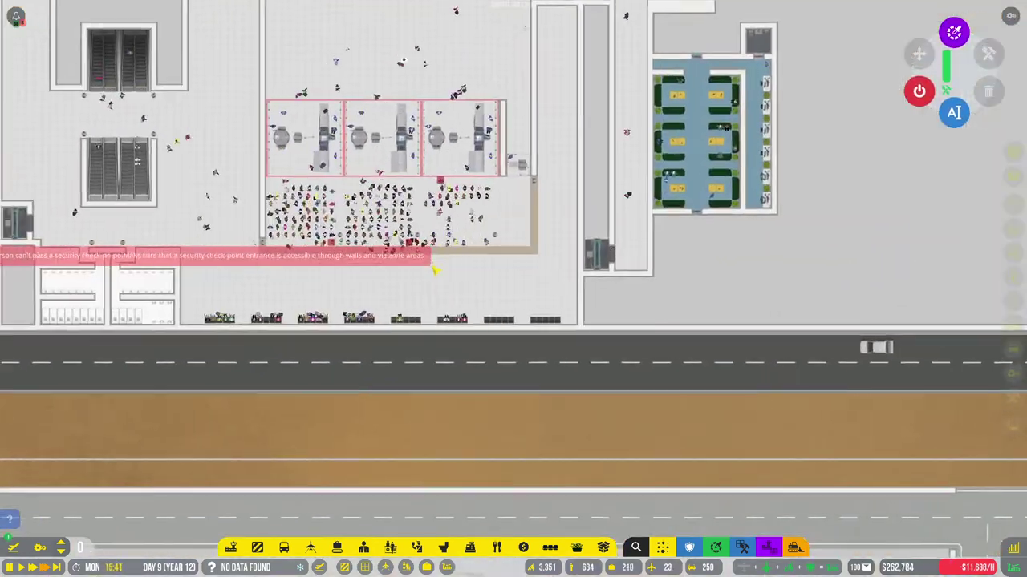
pyautogui.scroll(3, 514, 240)
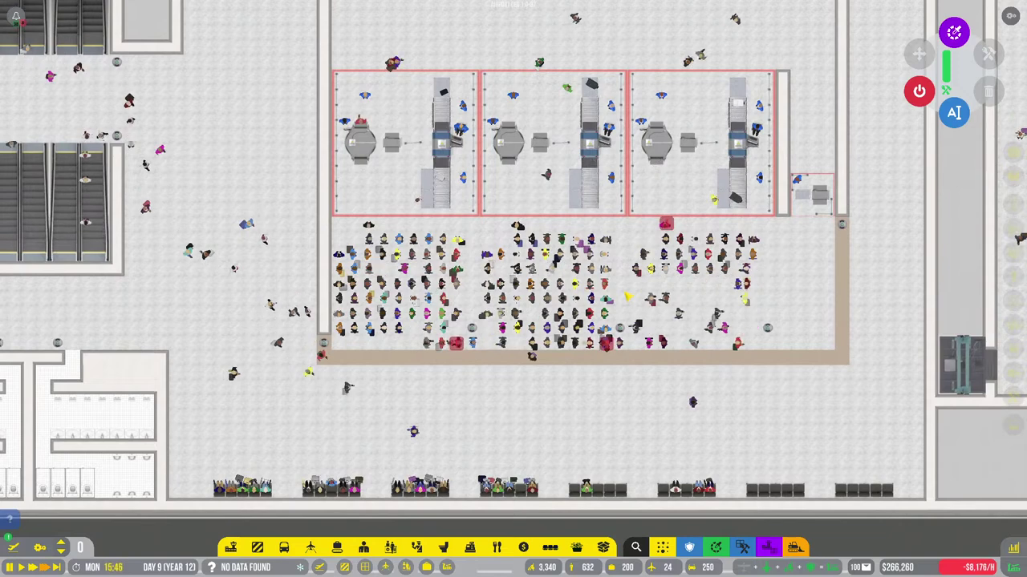
pyautogui.scroll(-2, 513, 240)
pyautogui.scroll(-1, 514, 292)
pyautogui.scroll(-2, 513, 293)
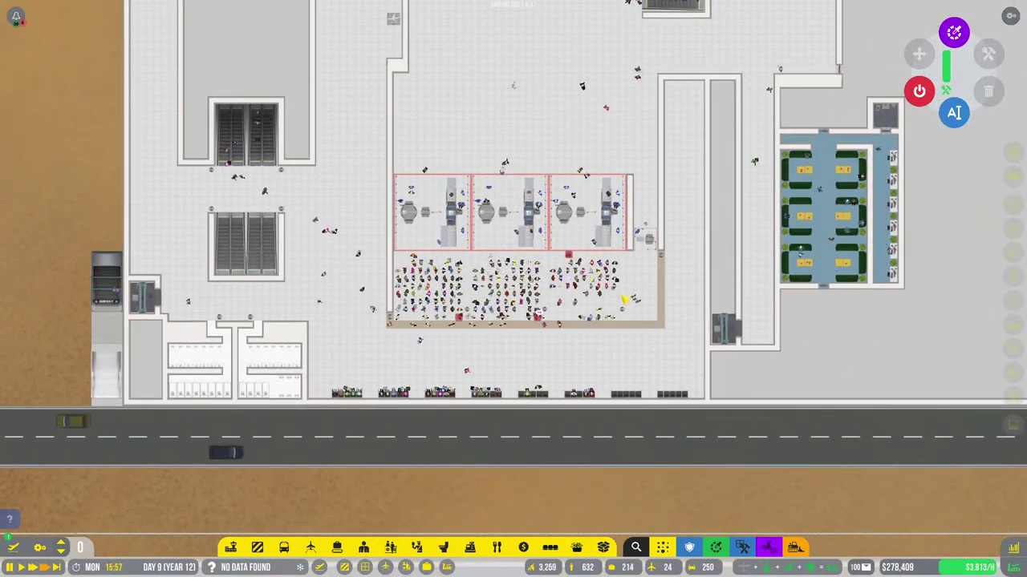
# Step: Lay a wall strip up the left side of the security checkpoint, then exit build mode
pyautogui.press('w')
pyautogui.press('a')
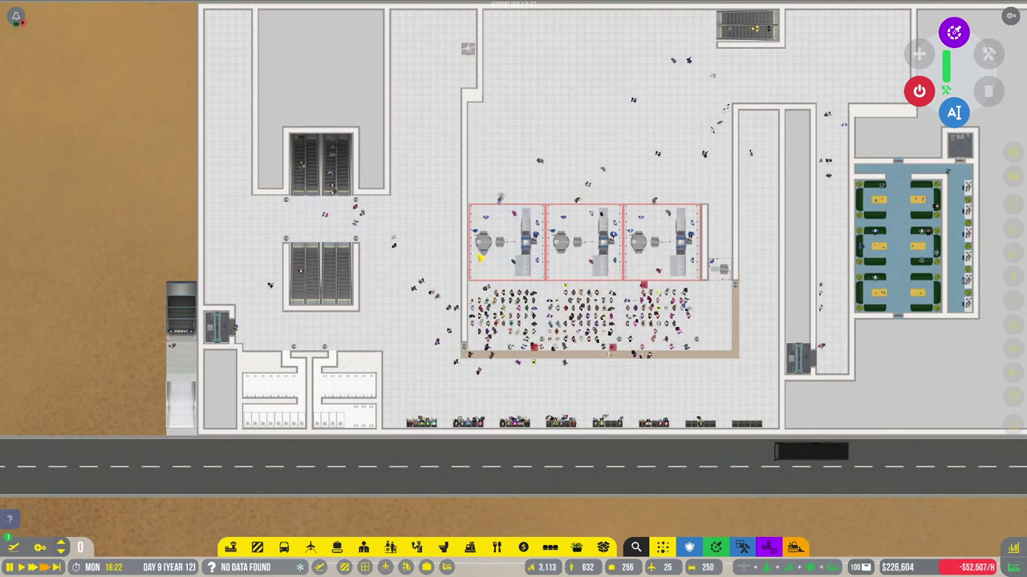
pyautogui.scroll(2, 447, 274)
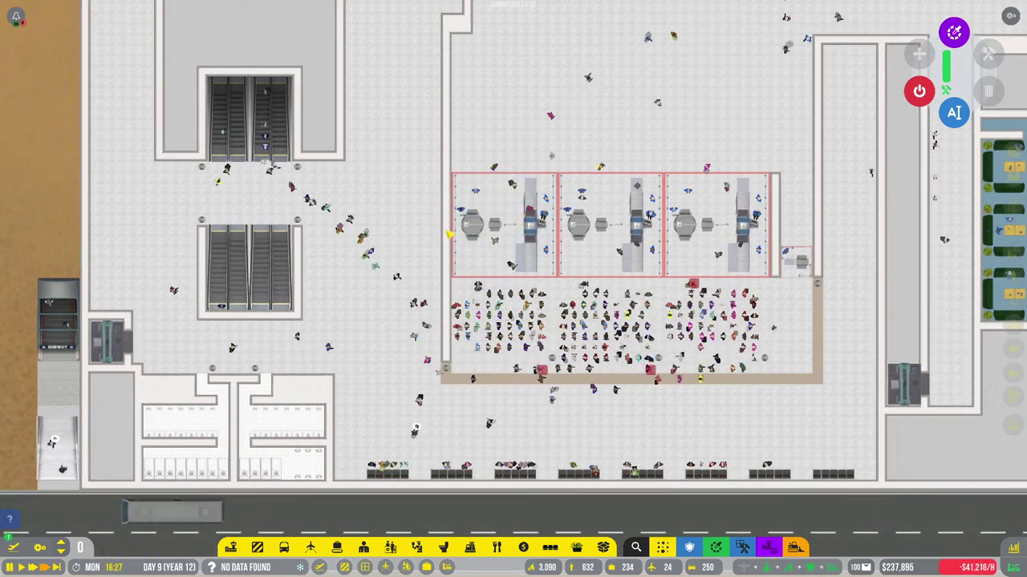
pyautogui.click(794, 548)
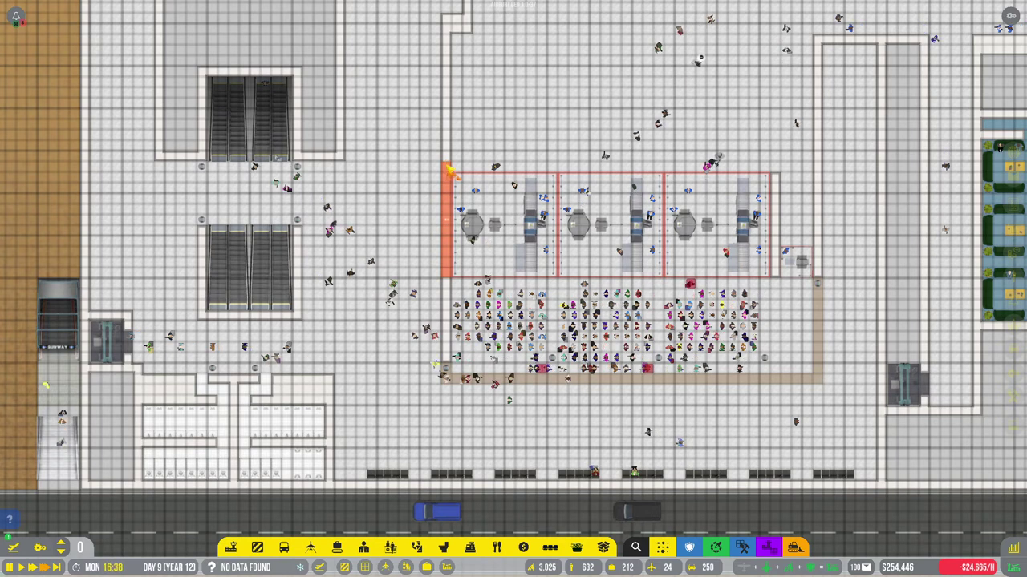
pyautogui.moveTo(442, 226); pyautogui.dragTo(448, 126)
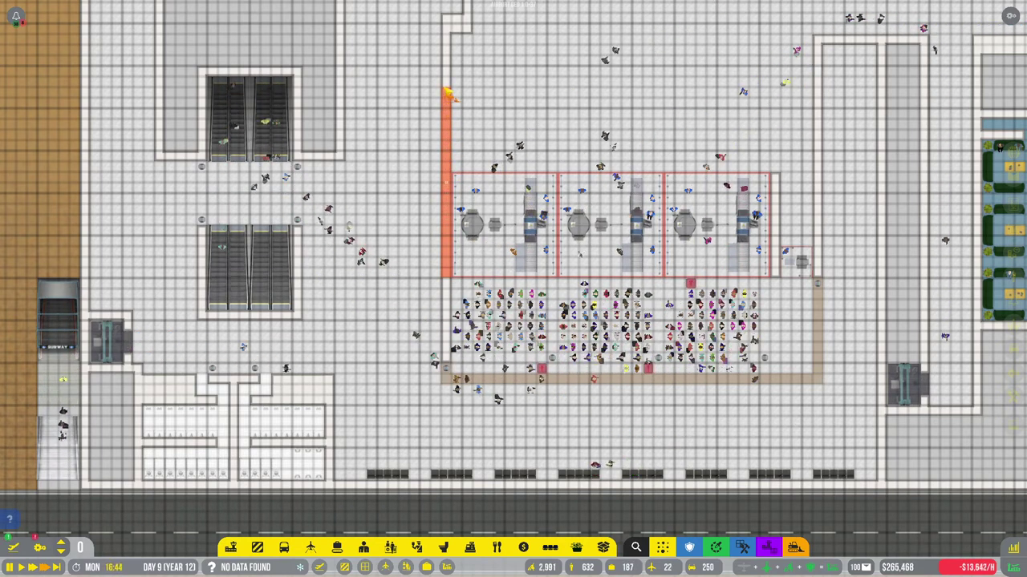
pyautogui.moveTo(446, 91); pyautogui.dragTo(446, 91)
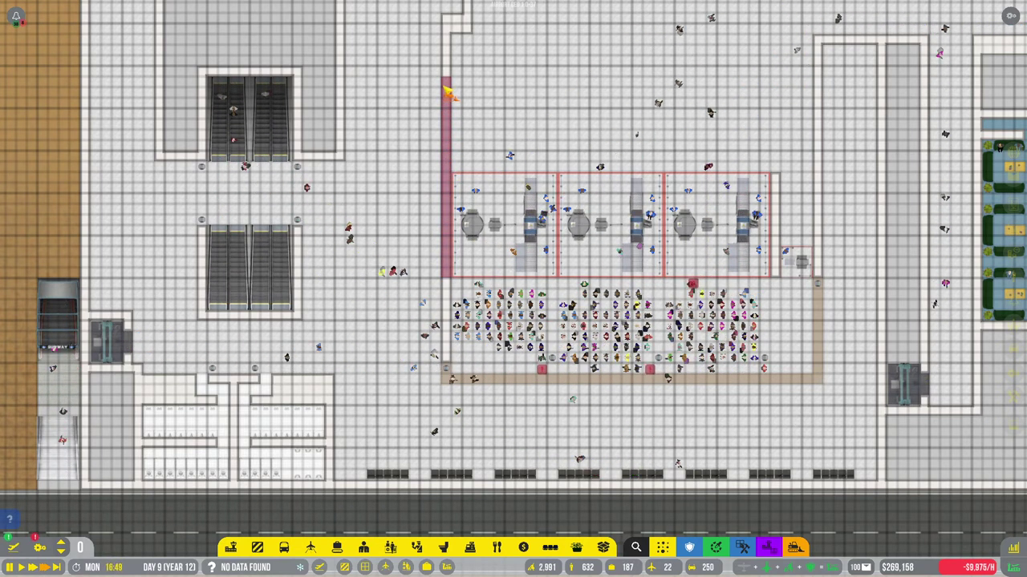
pyautogui.rightClick(413, 207)
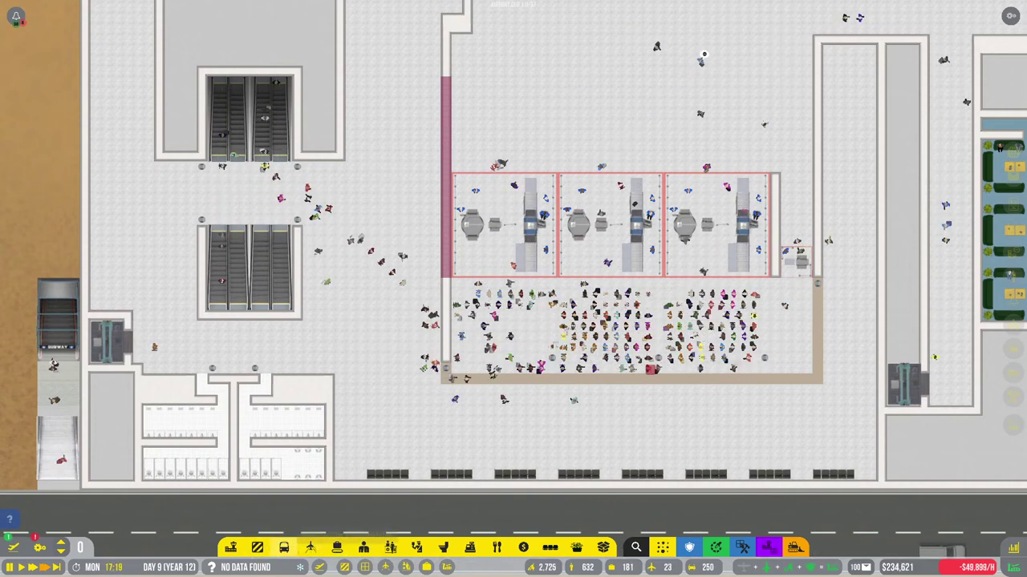
pyautogui.click(416, 547)
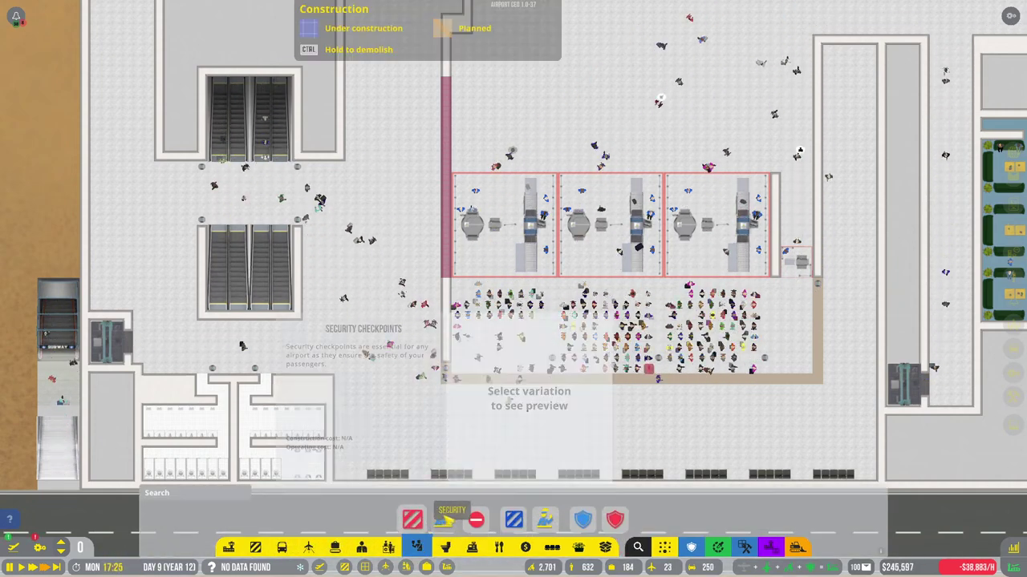
pyautogui.click(417, 547)
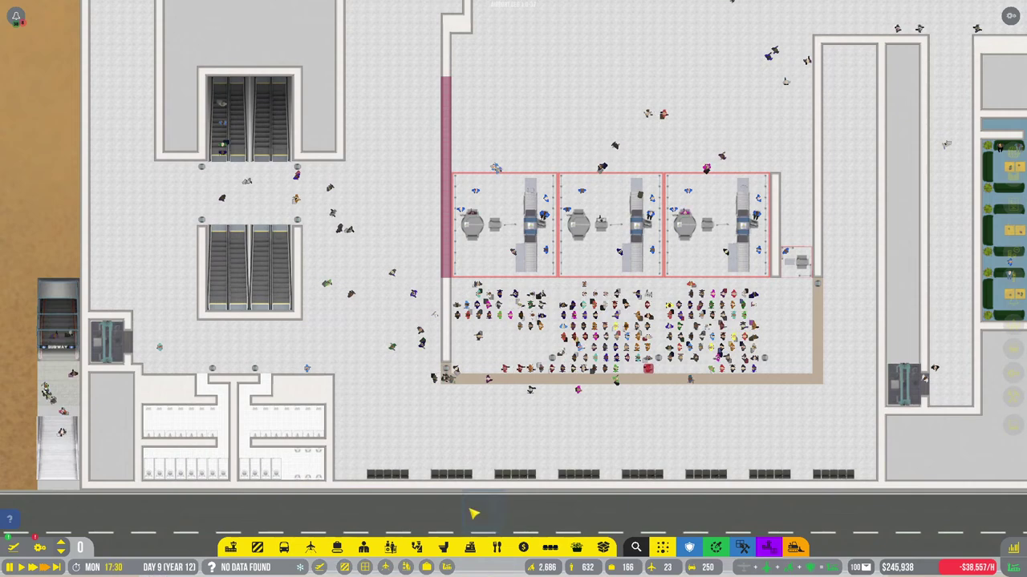
pyautogui.click(416, 547)
pyautogui.click(443, 519)
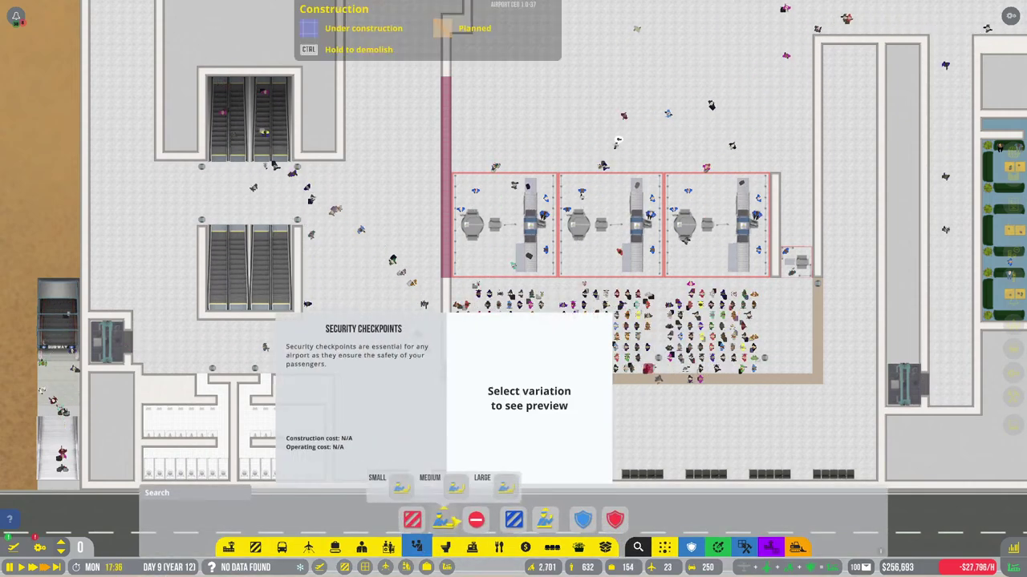
pyautogui.click(506, 479)
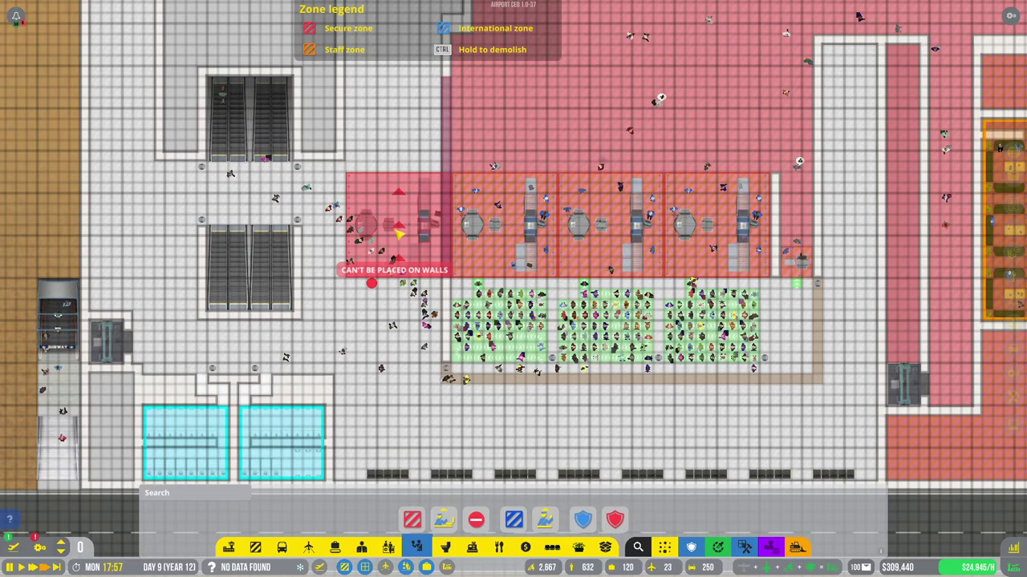
pyautogui.rightClick(398, 233)
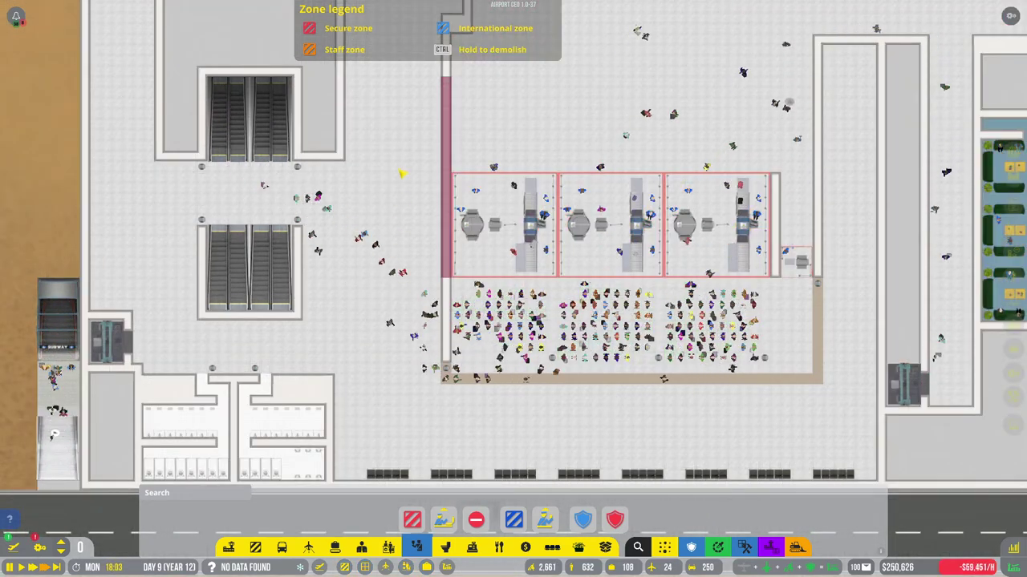
pyautogui.click(777, 547)
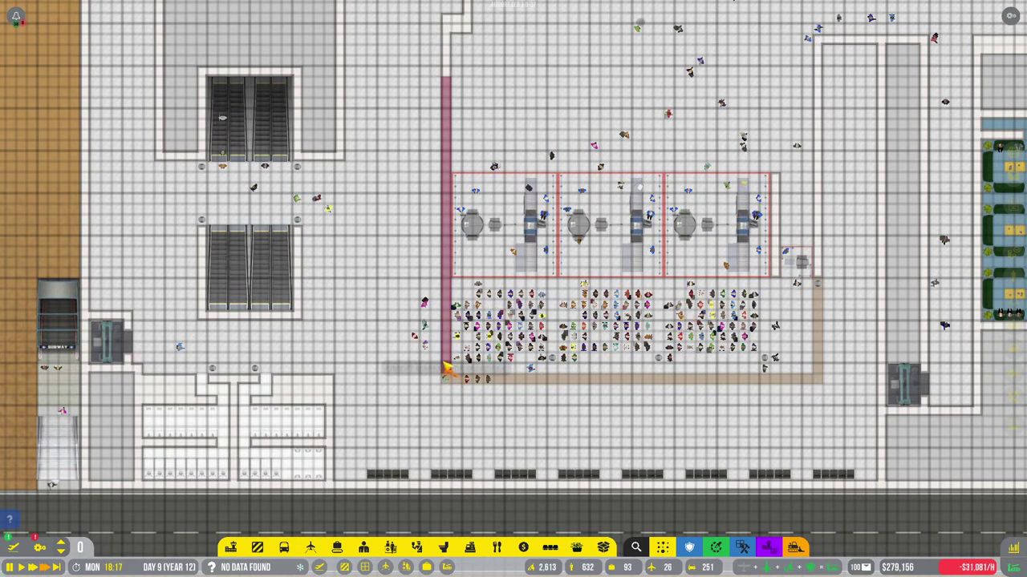
pyautogui.scroll(-3, 559, 291)
pyautogui.scroll(-3, 558, 290)
pyautogui.scroll(-3, 372, 287)
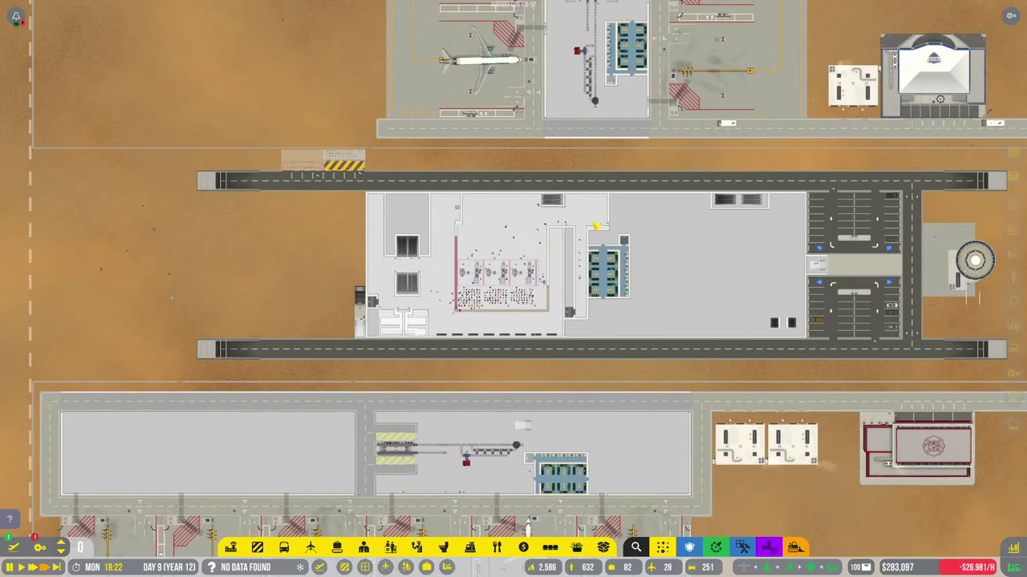
pyautogui.press('f')
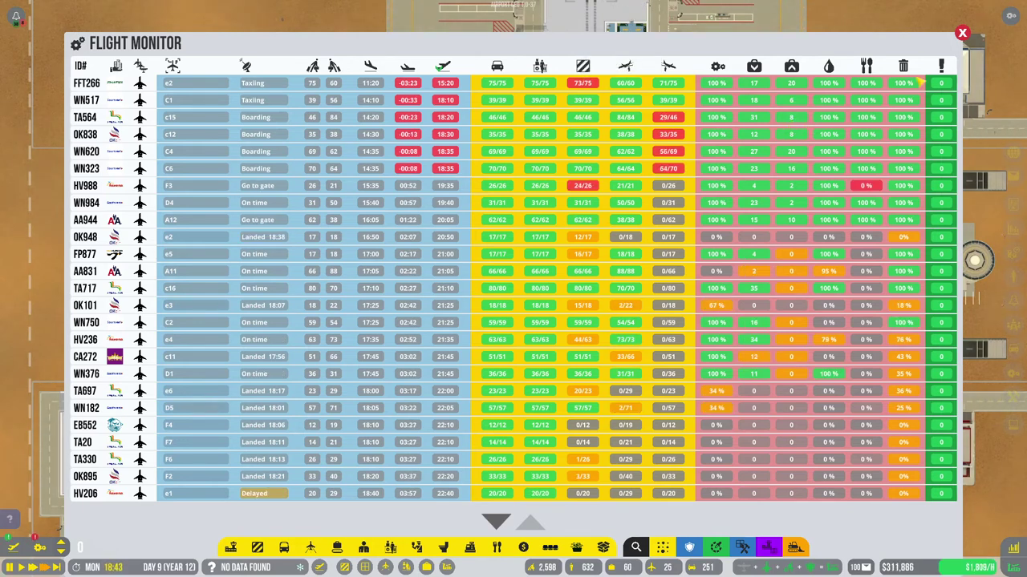
pyautogui.press('Escape')
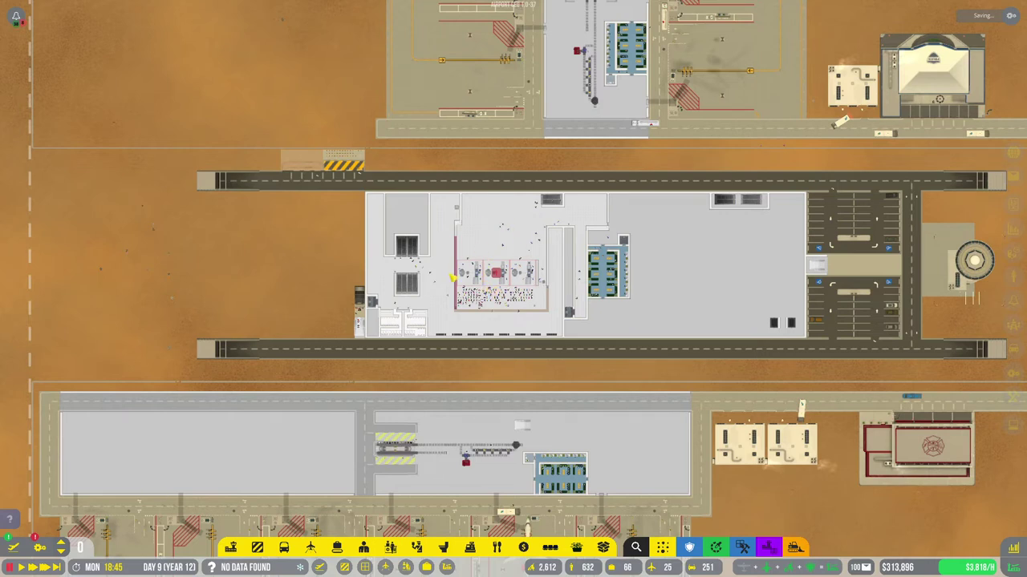
pyautogui.scroll(1, 453, 278)
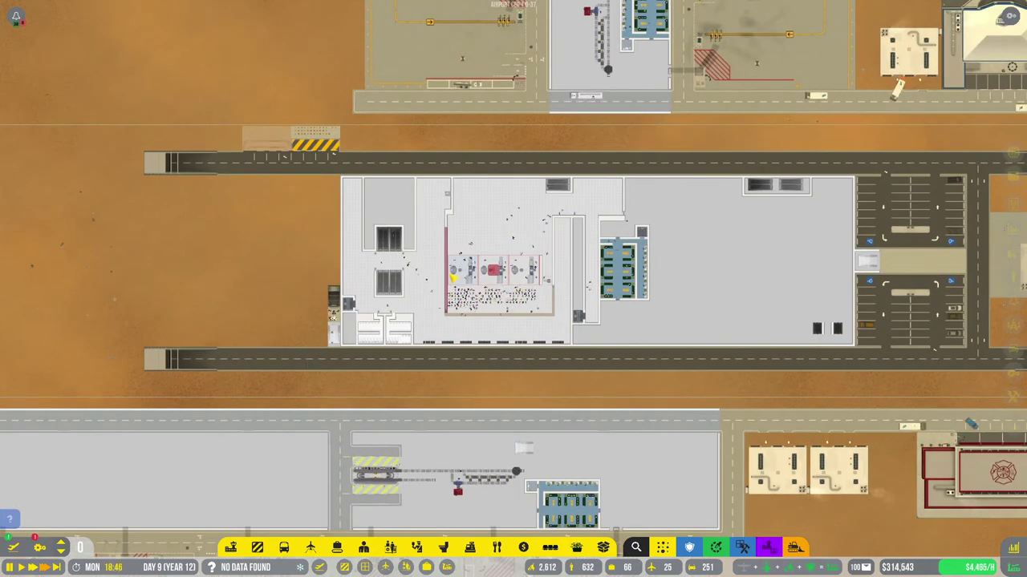
pyautogui.scroll(1, 449, 273)
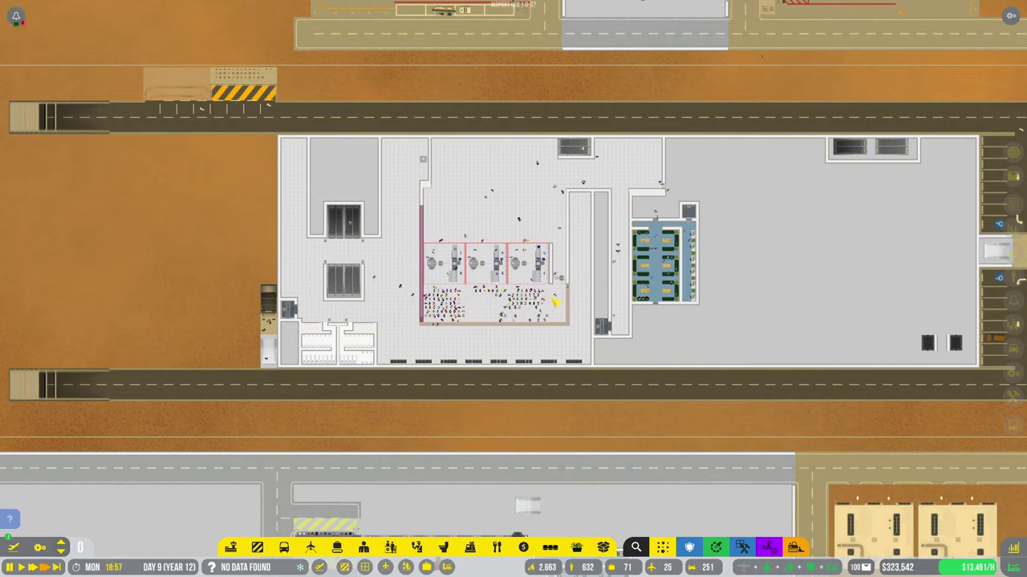
pyautogui.scroll(-1, 555, 302)
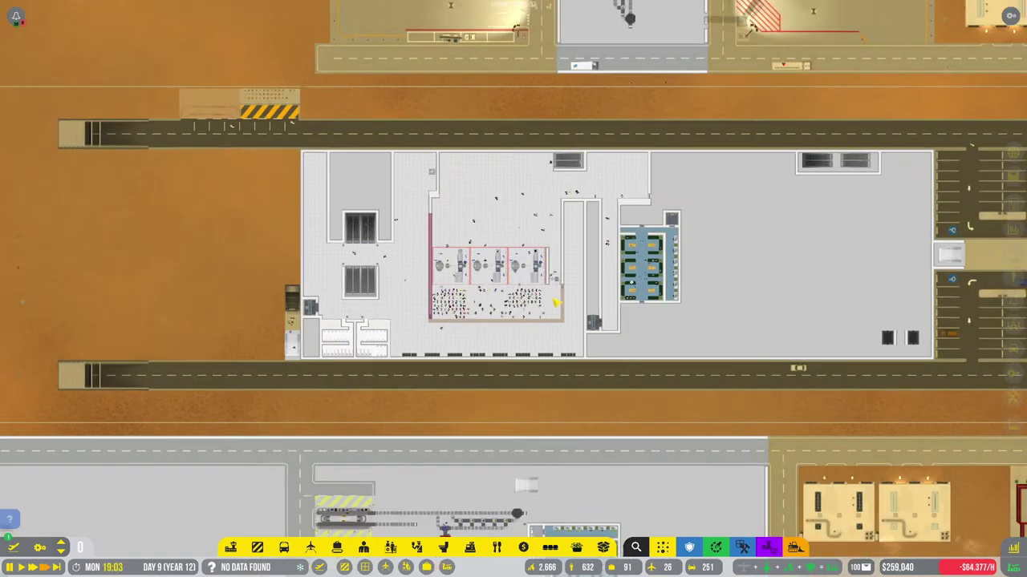
pyautogui.scroll(-1, 556, 303)
pyautogui.scroll(-1, 557, 305)
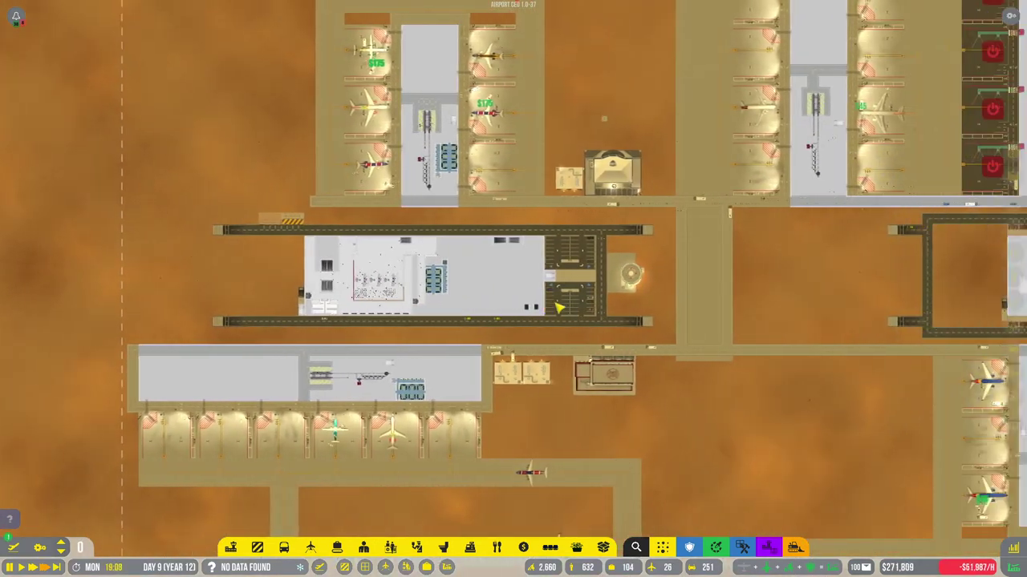
# Step: Pan the view across the stands toward the left-side stands
pyautogui.press('d')
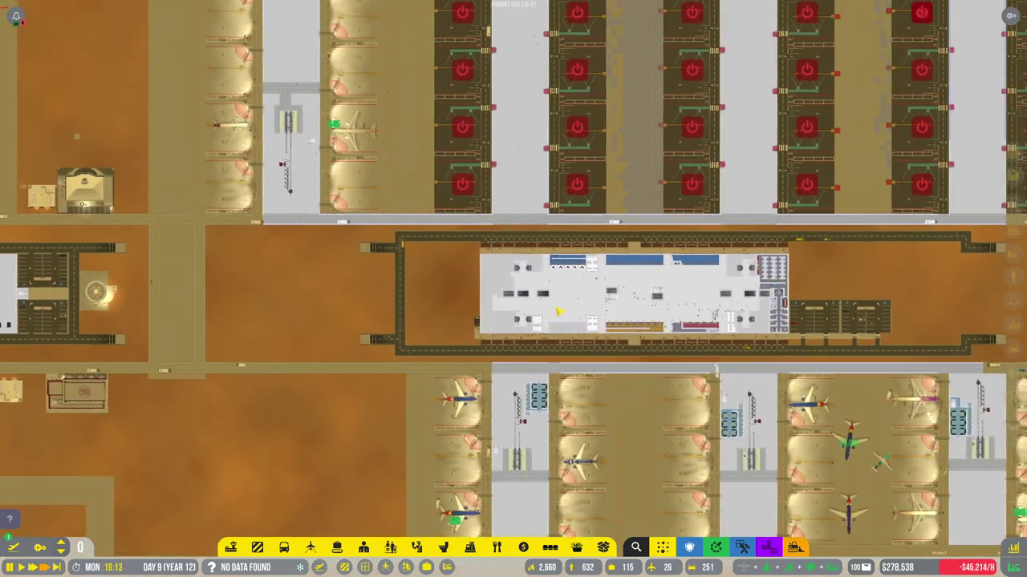
pyautogui.press('w')
pyautogui.press('d')
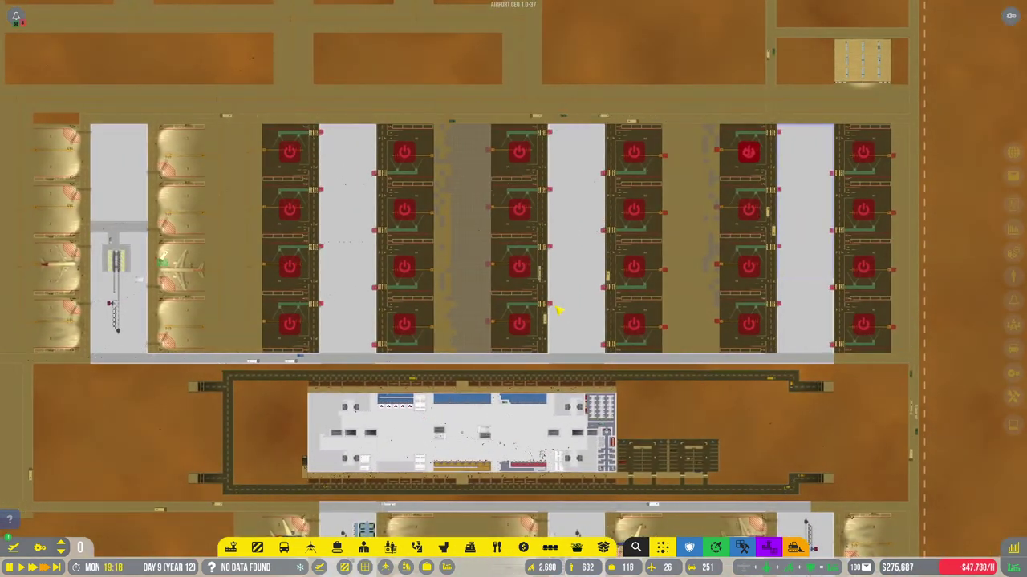
pyautogui.scroll(3, 562, 308)
pyautogui.scroll(-2, 570, 312)
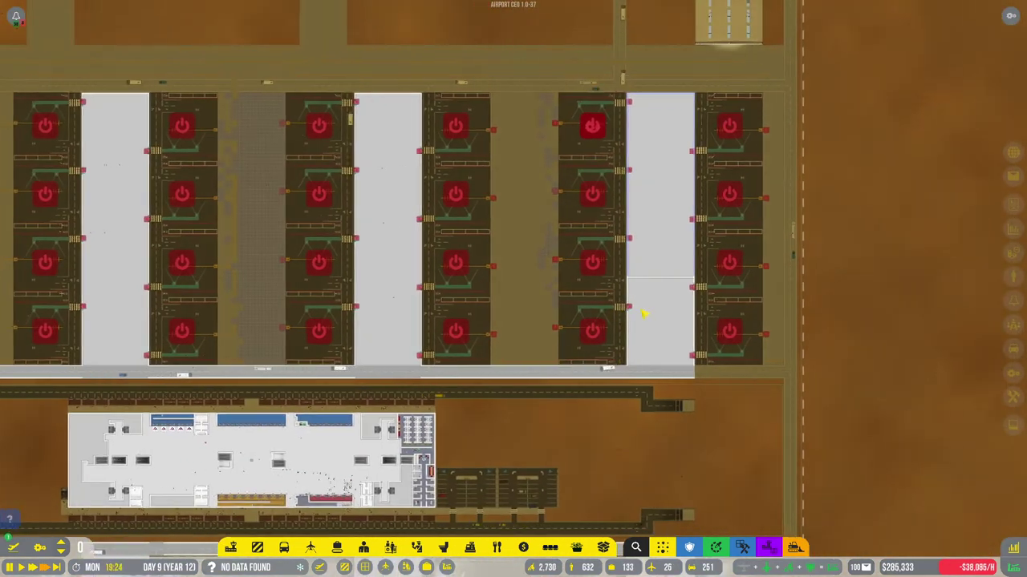
pyautogui.press('w')
pyautogui.press('d')
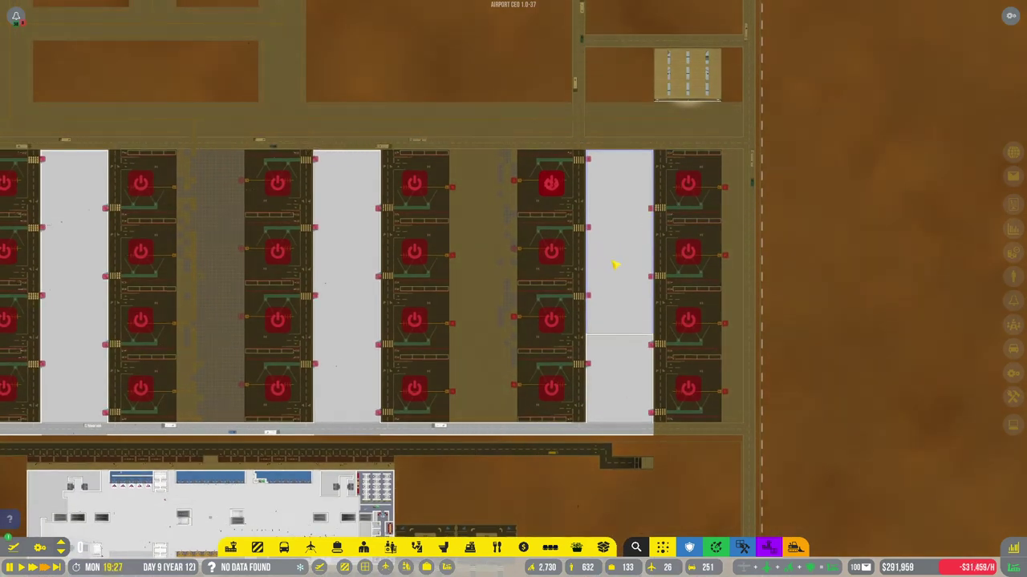
pyautogui.scroll(1, 513, 286)
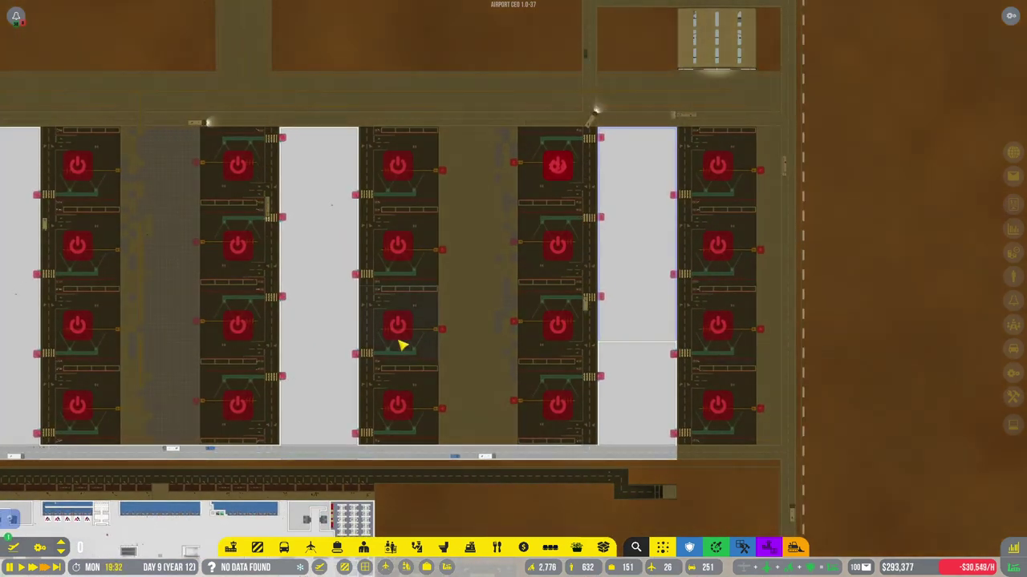
pyautogui.press('a')
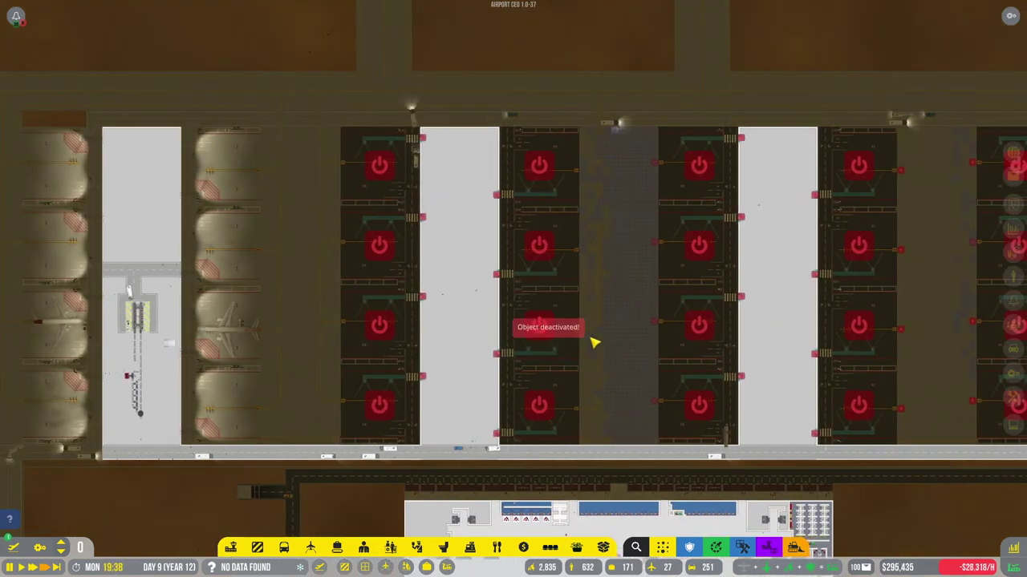
pyautogui.press('a')
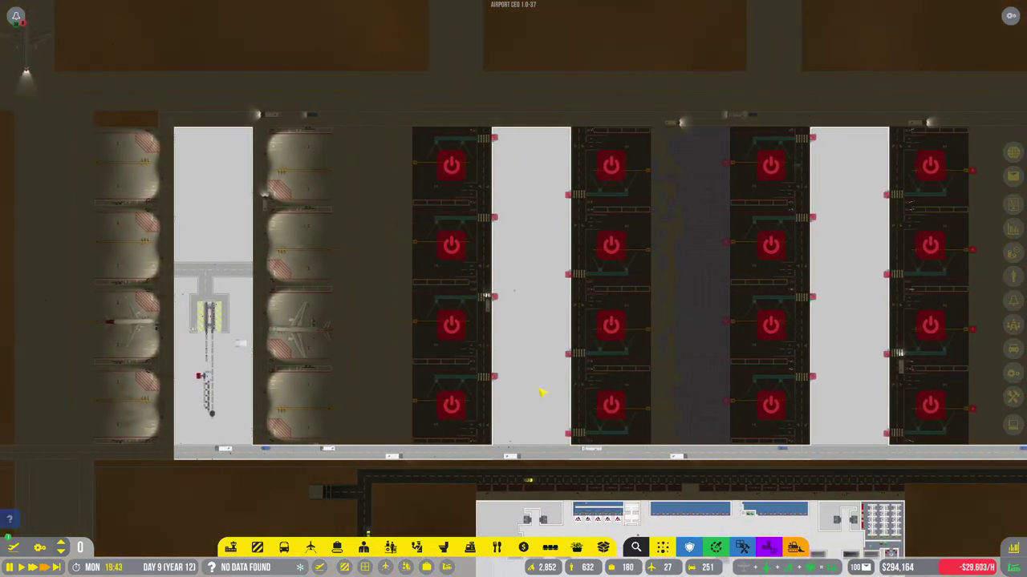
# Step: Switch to the upper floor and pick the terminal foundation from the construction options
pyautogui.press('pageup')
pyautogui.scroll(3, 539, 392)
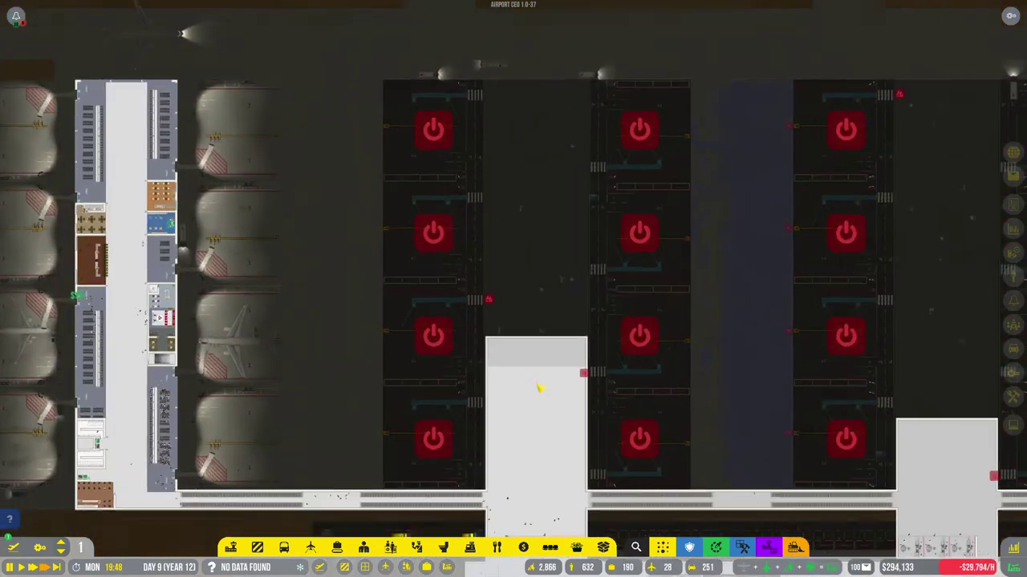
pyautogui.press('s')
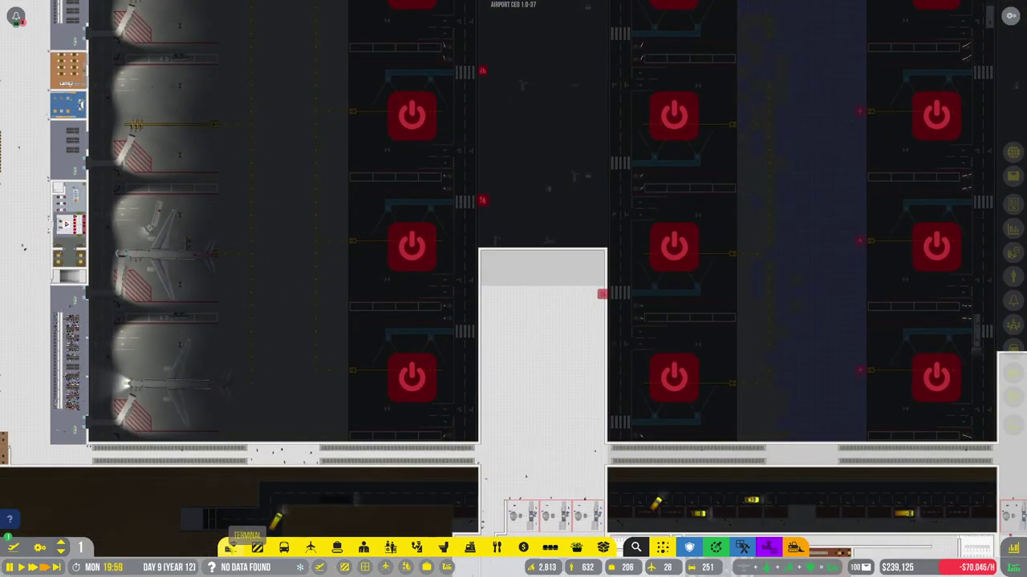
pyautogui.click(230, 548)
pyautogui.click(201, 520)
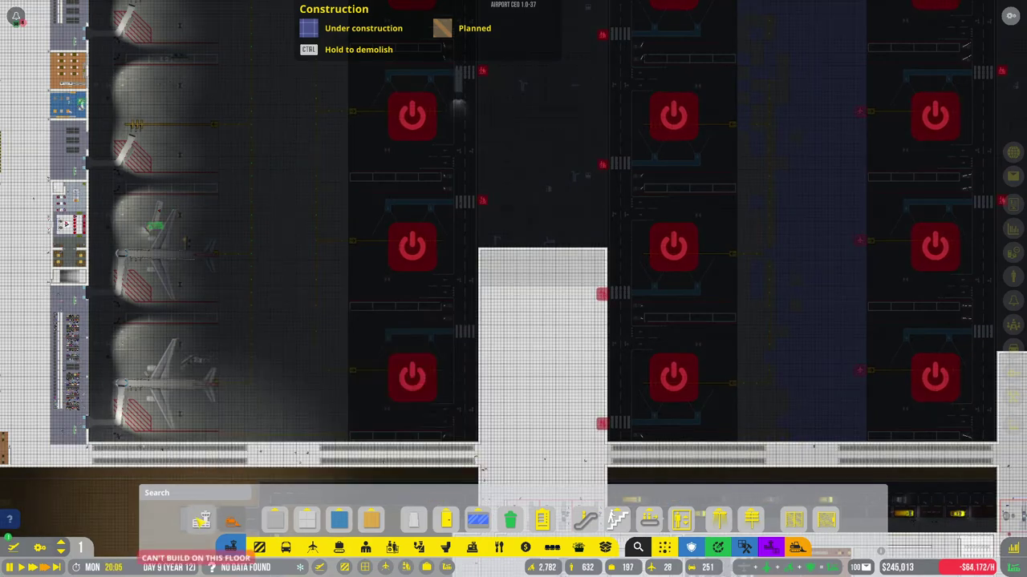
pyautogui.press('w')
pyautogui.scroll(-2, 483, 234)
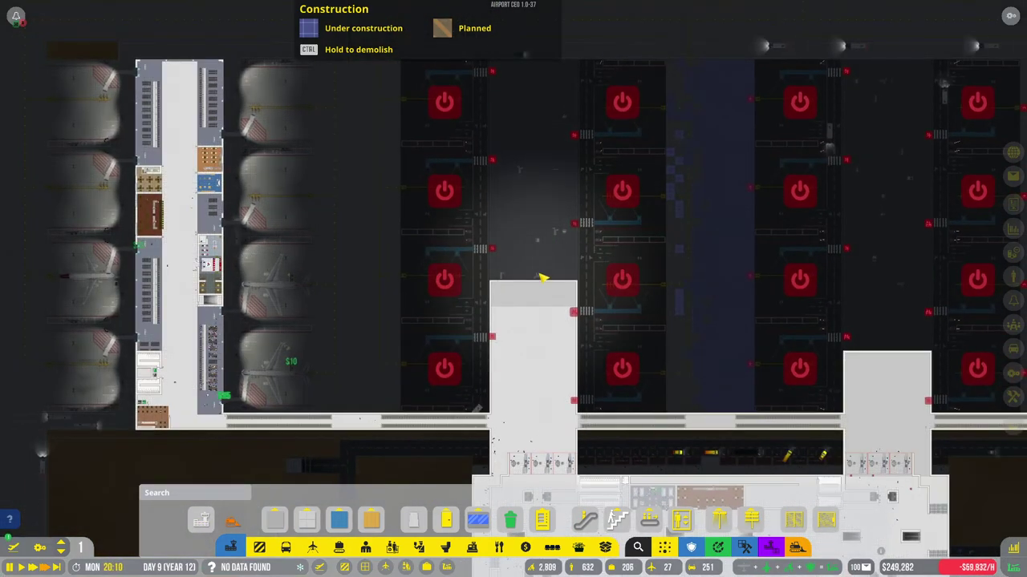
pyautogui.scroll(-2, 545, 278)
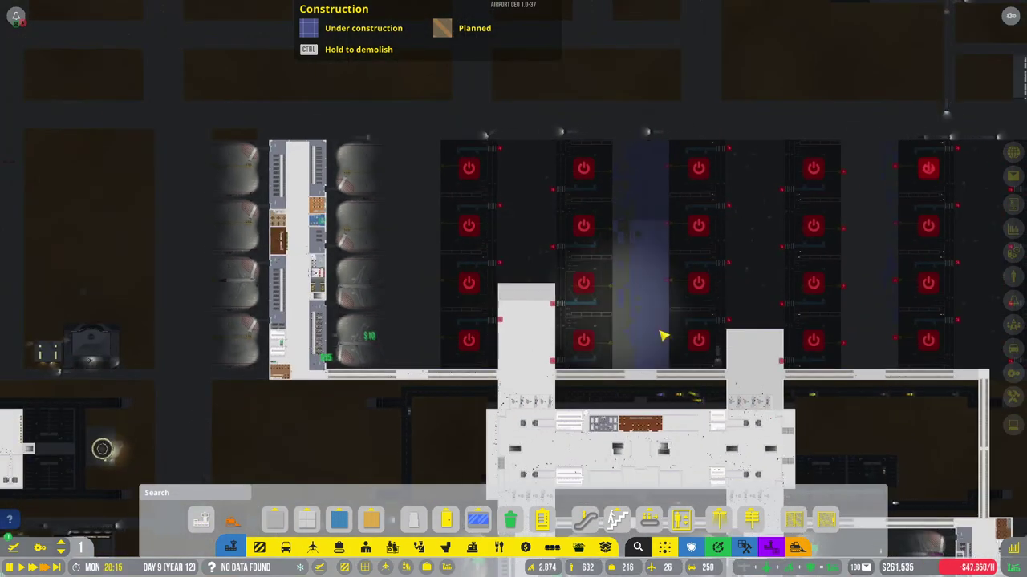
# Step: Pan toward the left piers, return to the ground floor, and place a door in the pink queue wall
pyautogui.press('a')
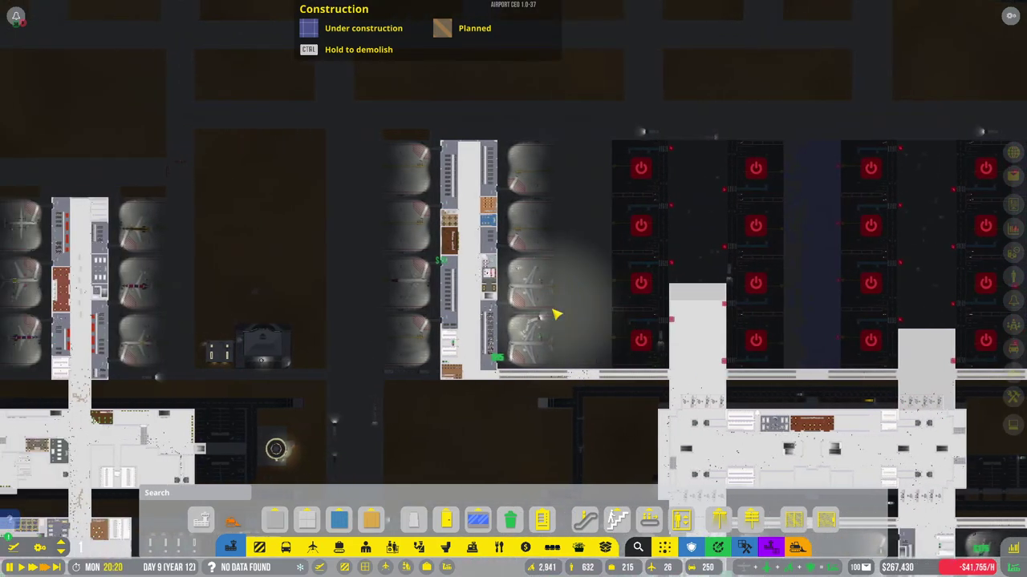
pyautogui.press('a')
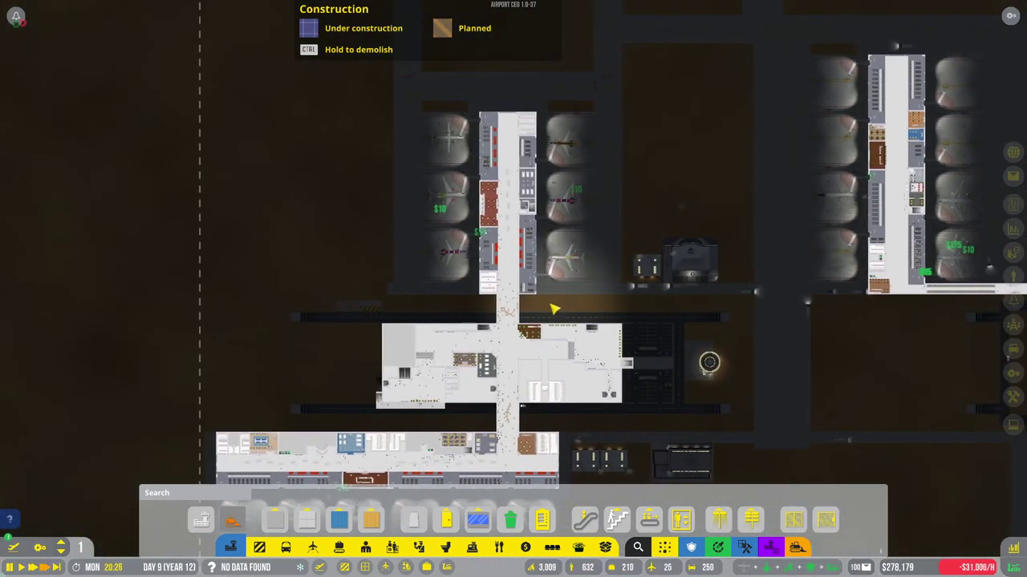
pyautogui.scroll(3, 653, 311)
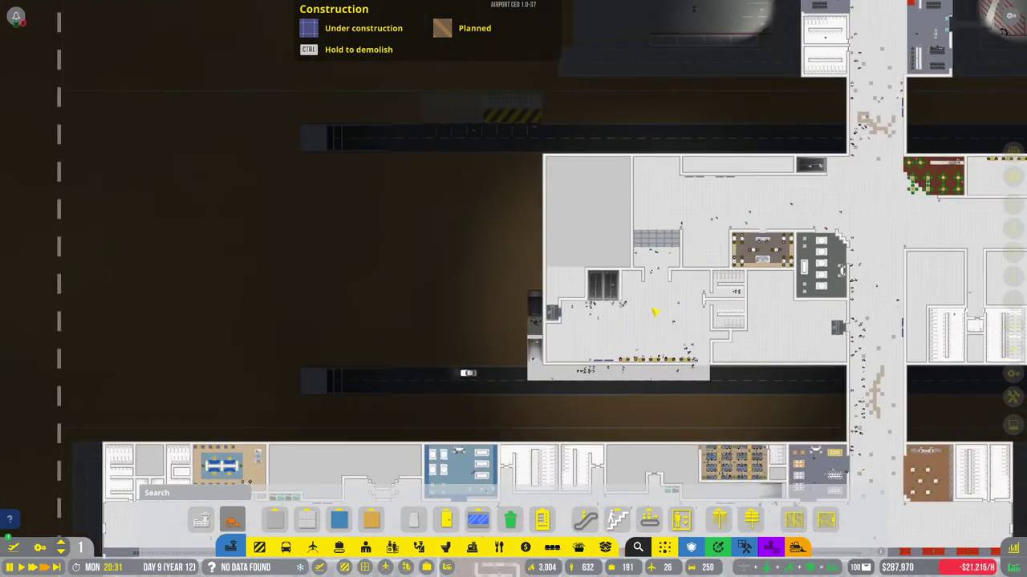
pyautogui.press('pagedown')
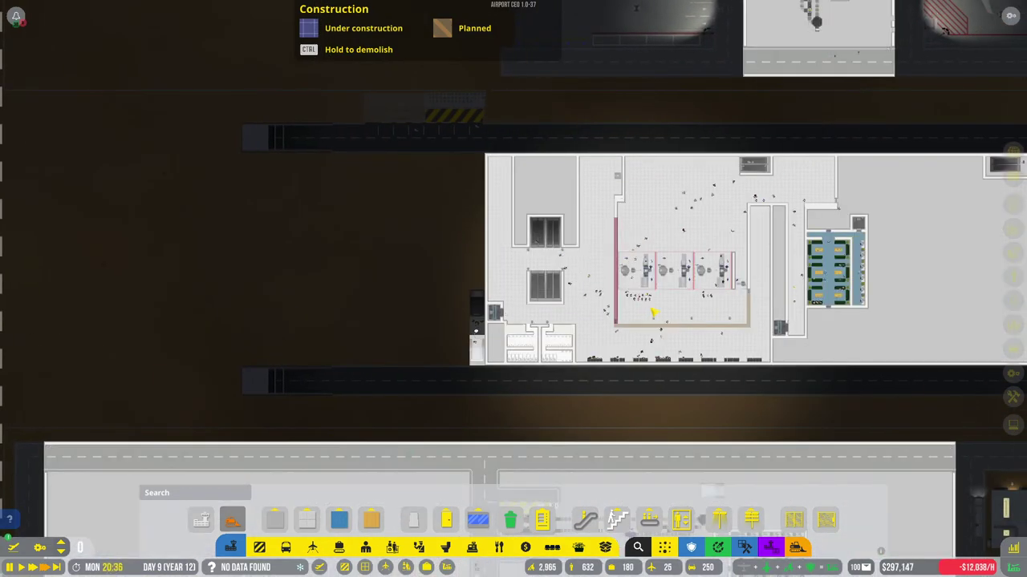
pyautogui.scroll(2, 653, 313)
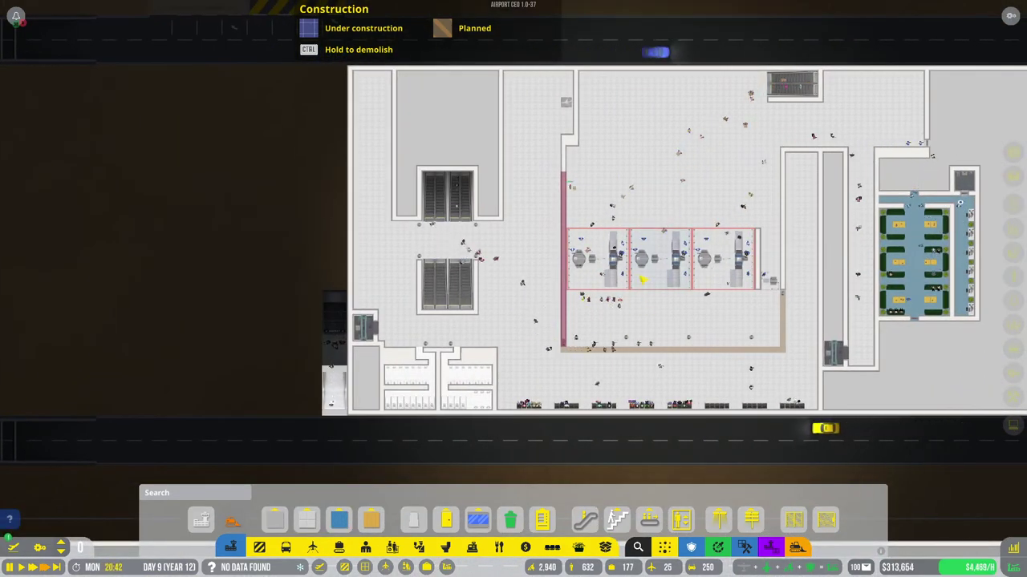
pyautogui.click(563, 180)
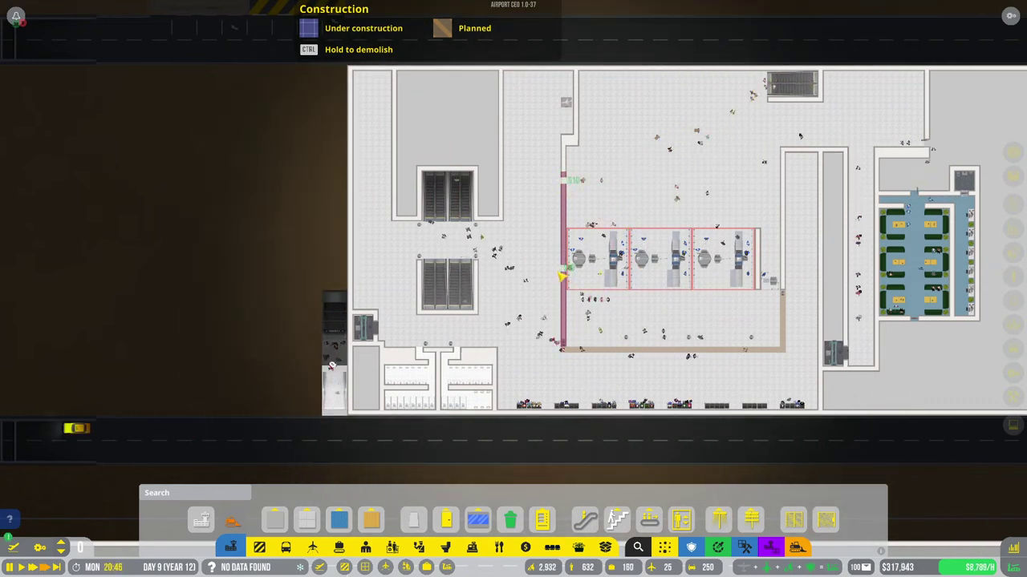
pyautogui.moveTo(447, 520)
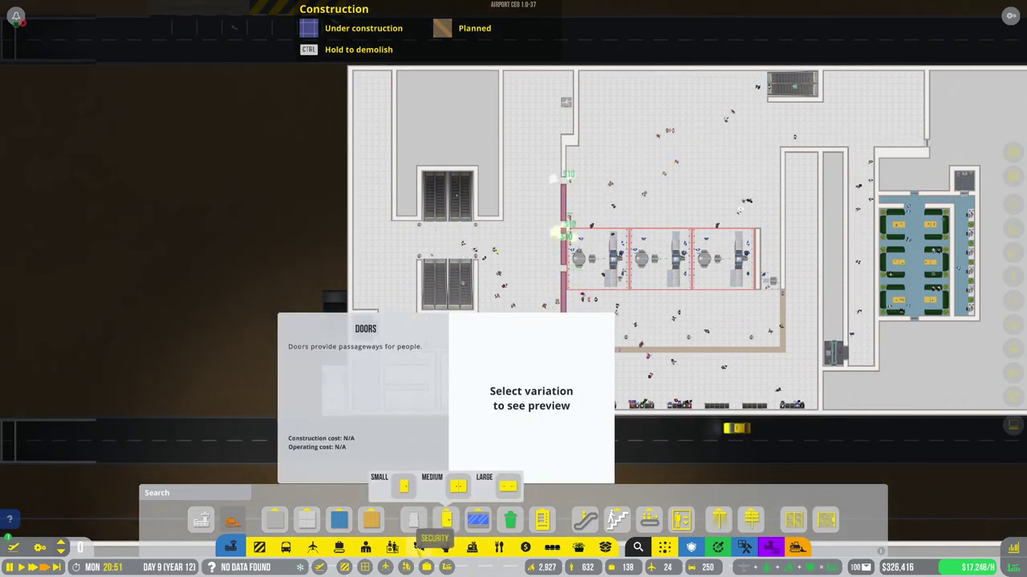
# Step: Paint a 9x19 Secure Zone strip just left of the three security checkpoints
pyautogui.click(258, 547)
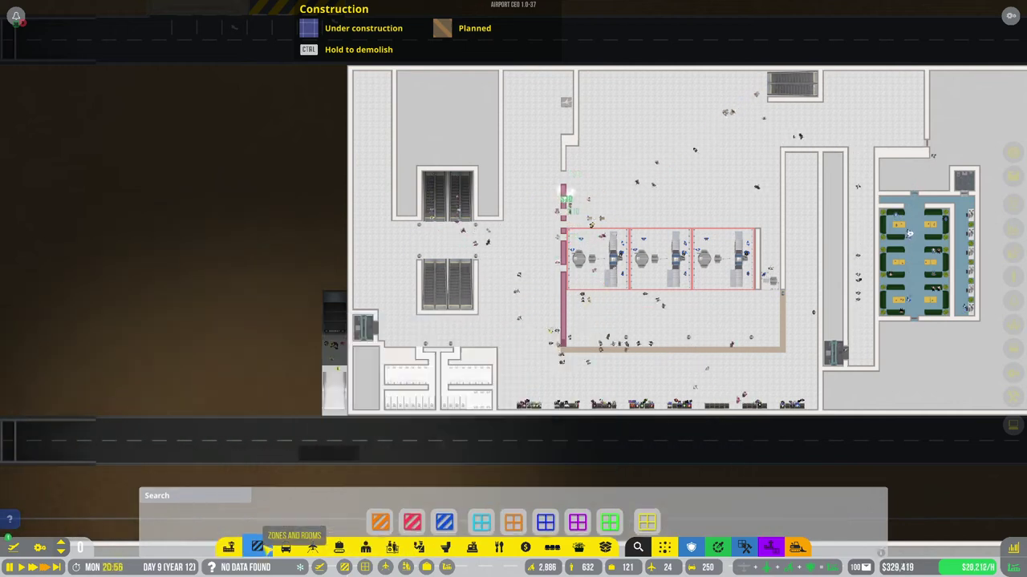
pyautogui.click(412, 521)
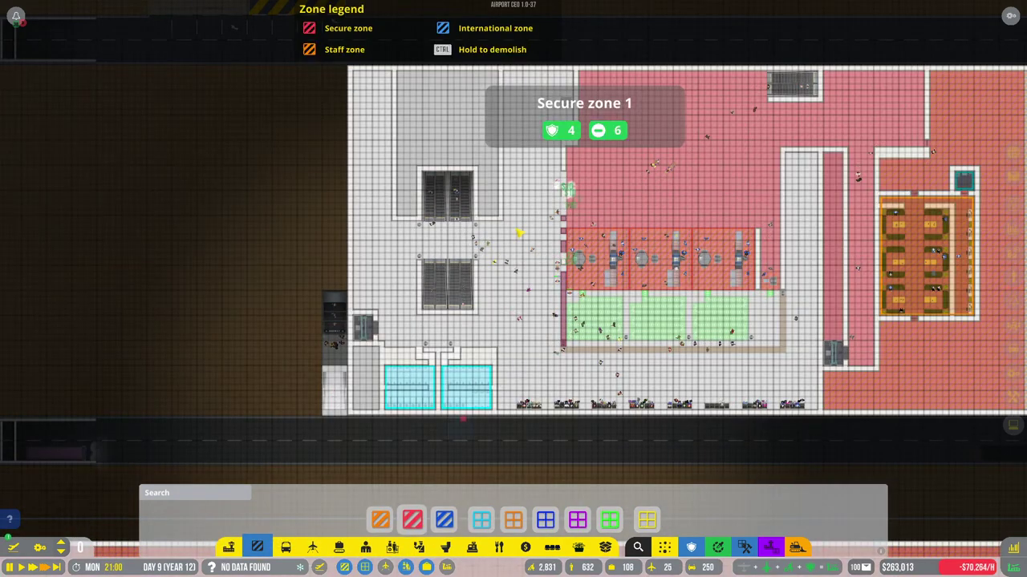
pyautogui.scroll(1, 542, 240)
pyautogui.press('d')
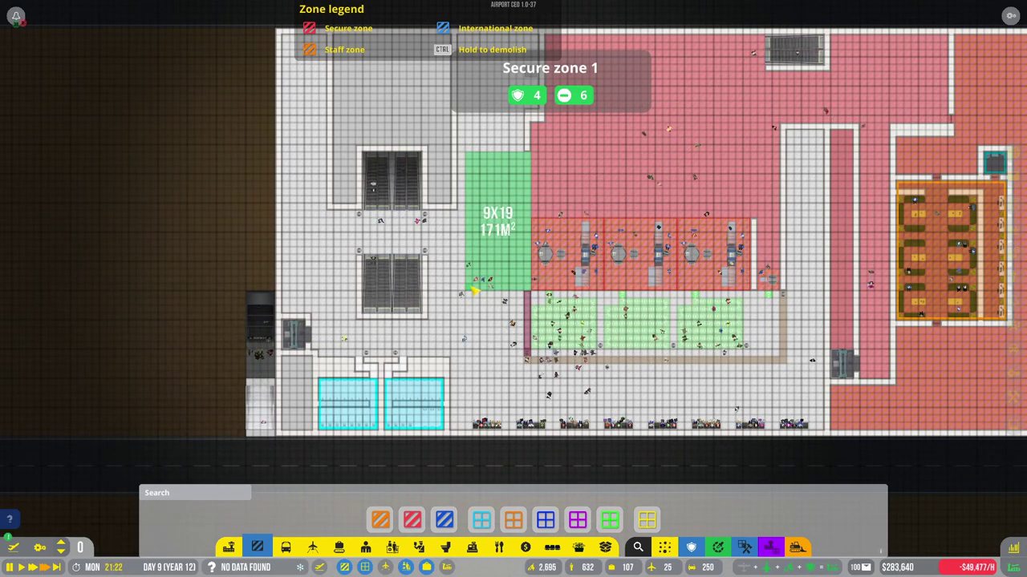
pyautogui.moveTo(462, 293); pyautogui.dragTo(462, 294)
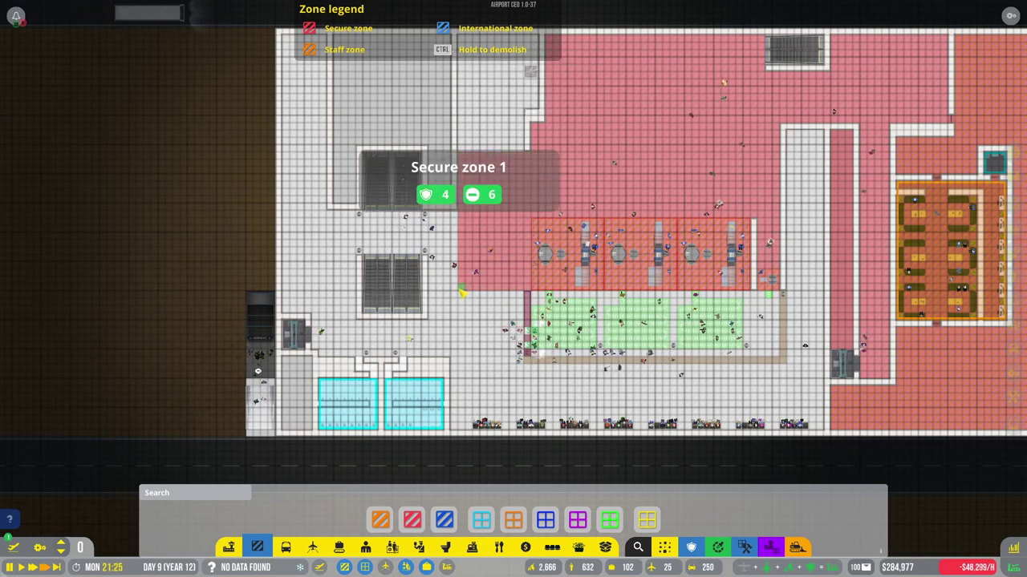
# Step: Place a large security checkpoint to the left of the existing three
pyautogui.click(417, 547)
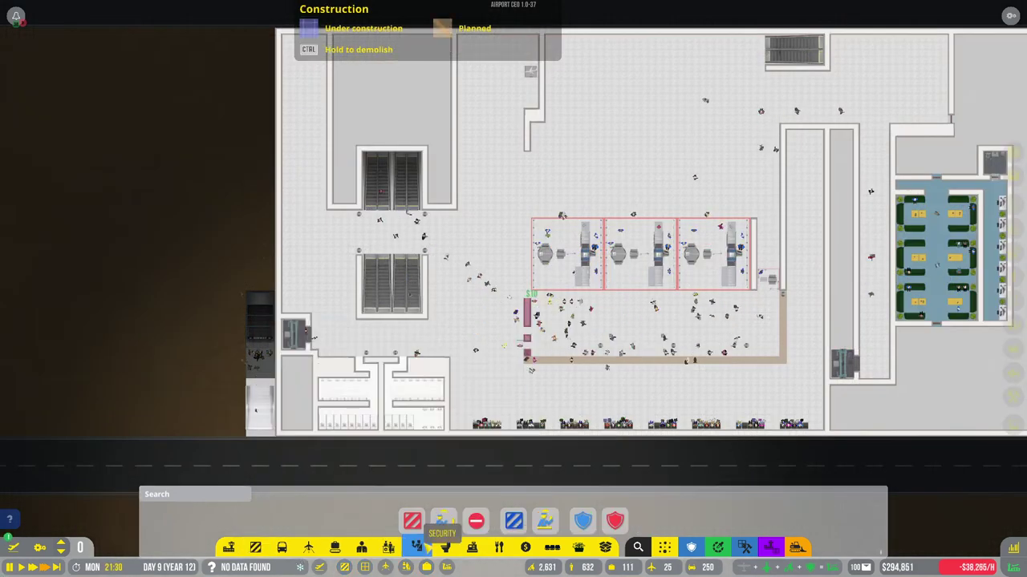
pyautogui.click(506, 487)
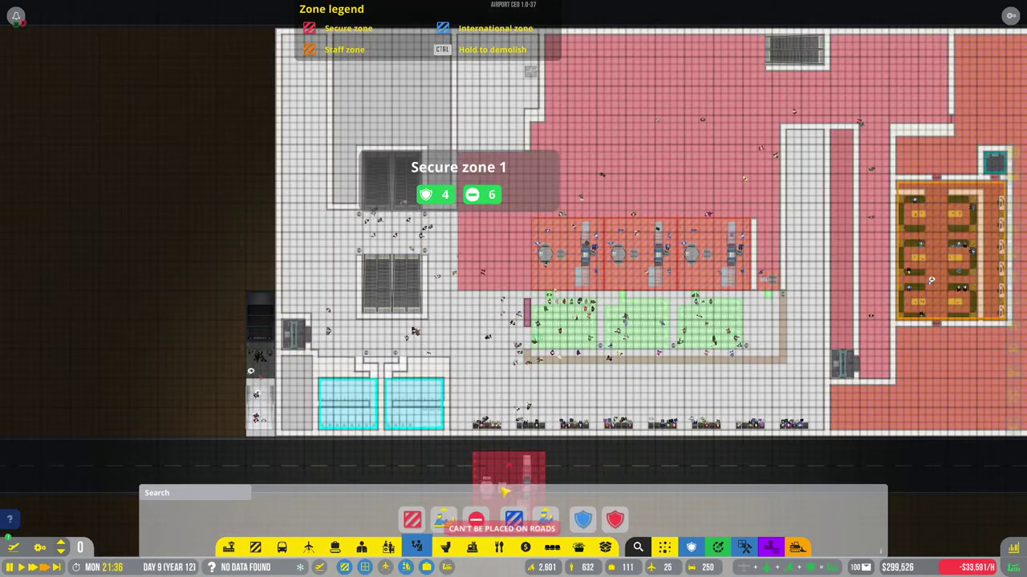
pyautogui.scroll(3, 469, 241)
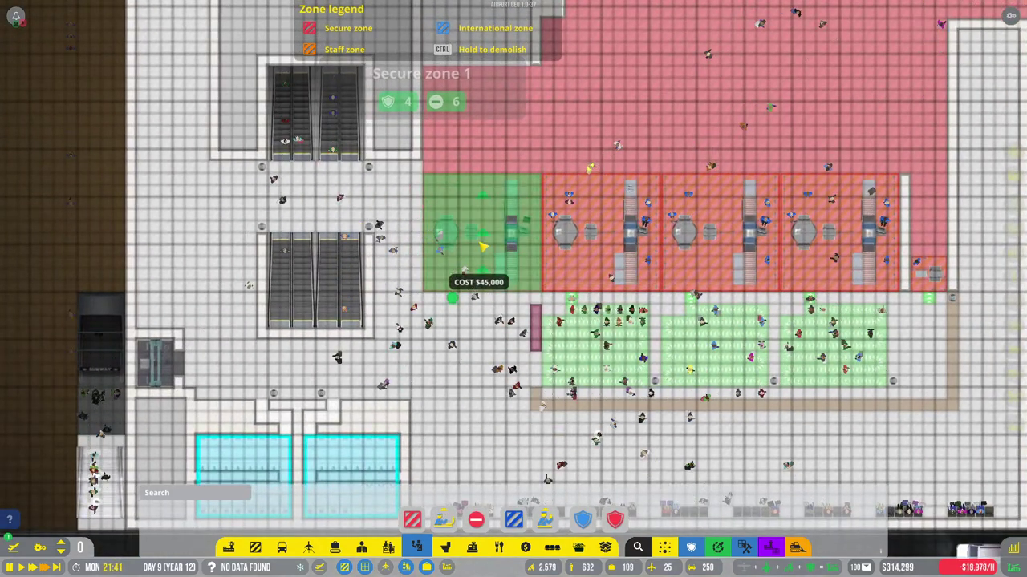
pyautogui.click(481, 238)
pyautogui.rightClick(593, 87)
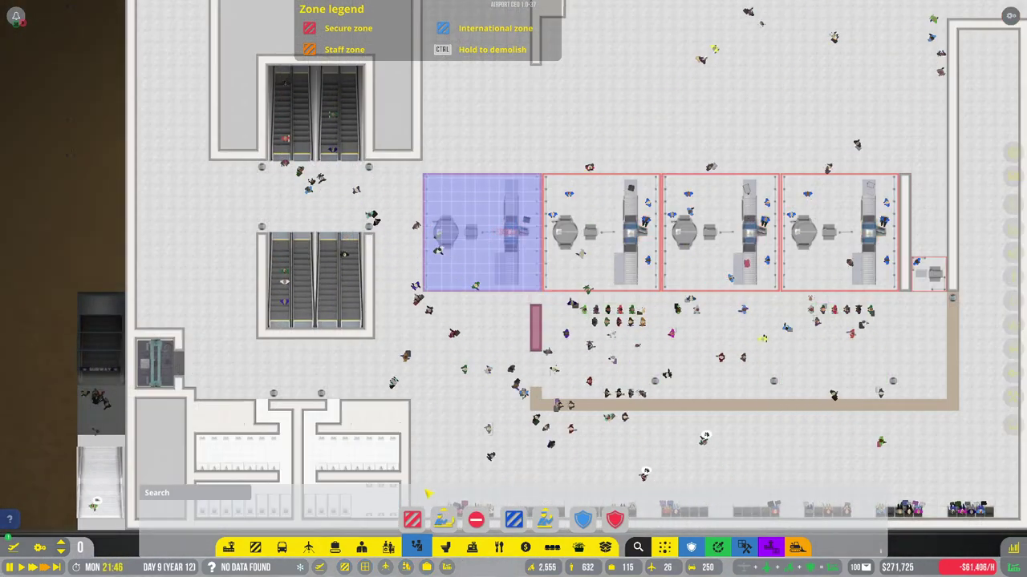
# Step: Build a wall along the new checkpoint's left edge and demolish the pink terminal area marking
pyautogui.click(230, 547)
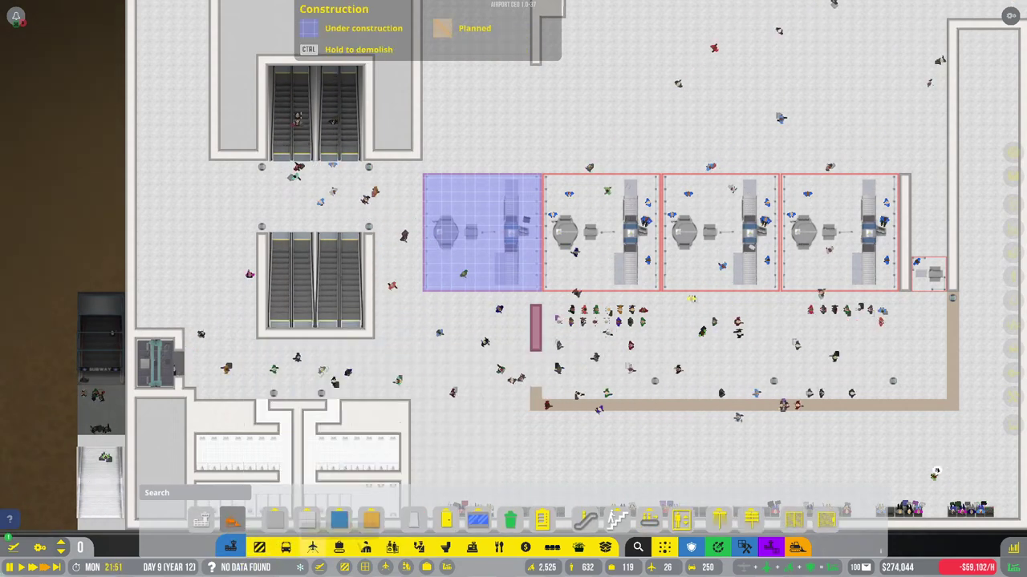
pyautogui.click(413, 520)
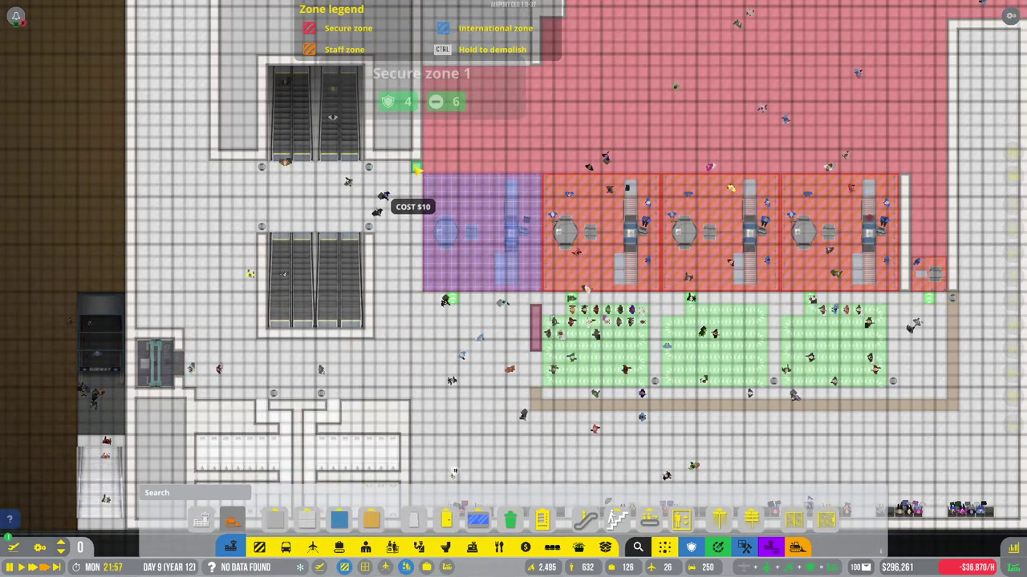
pyautogui.moveTo(416, 290); pyautogui.dragTo(416, 293)
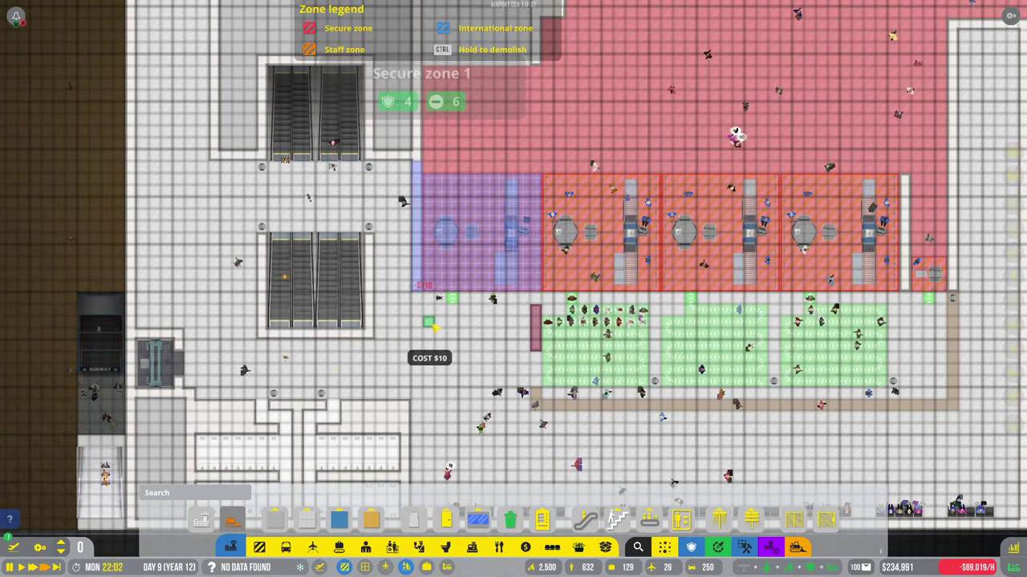
pyautogui.rightClick(417, 345)
pyautogui.click(796, 548)
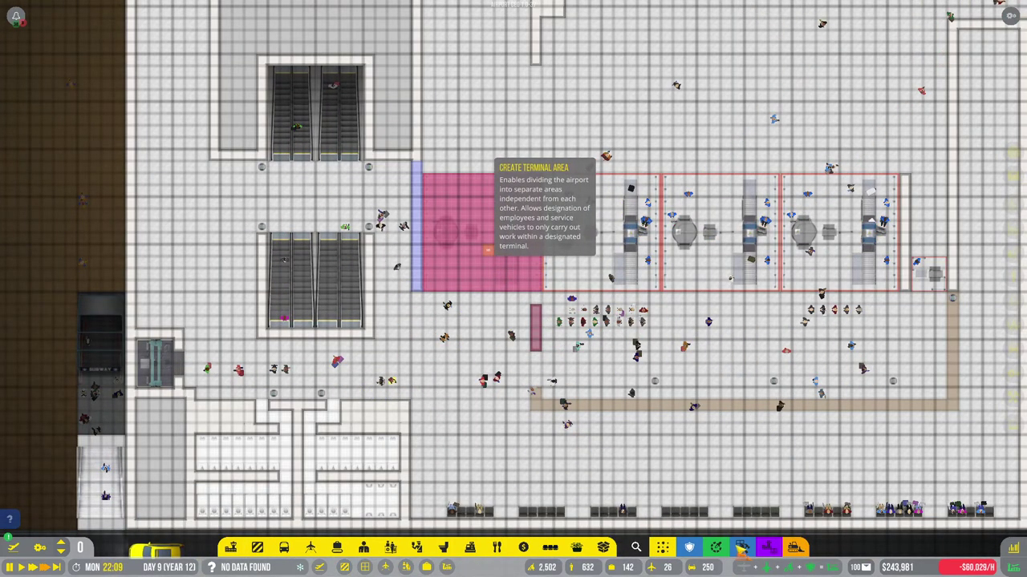
pyautogui.click(488, 250)
# Step: Select the first security lane and its queue with the room-copying template
pyautogui.click(742, 548)
pyautogui.click(740, 440)
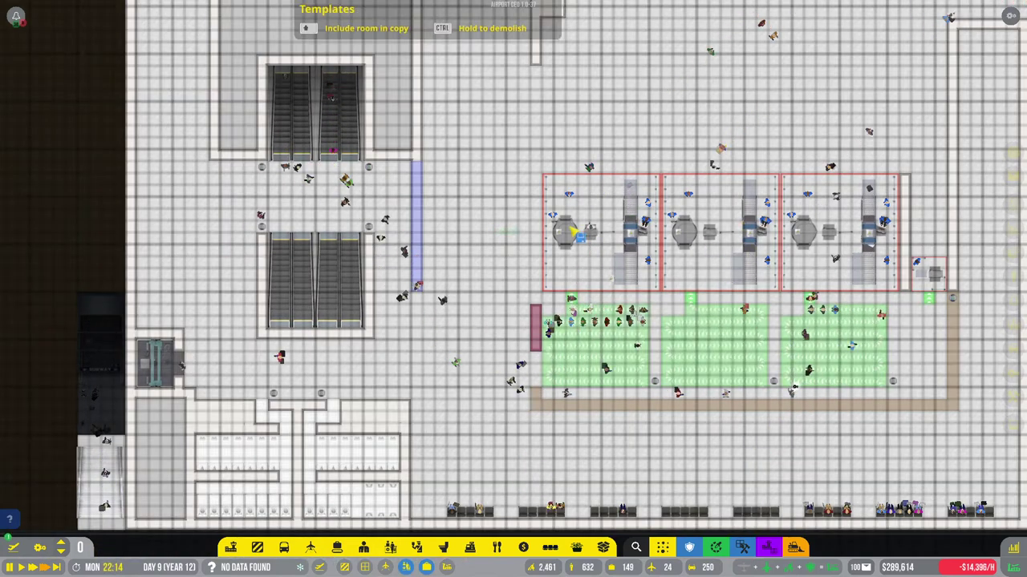
pyautogui.moveTo(551, 186); pyautogui.dragTo(614, 305)
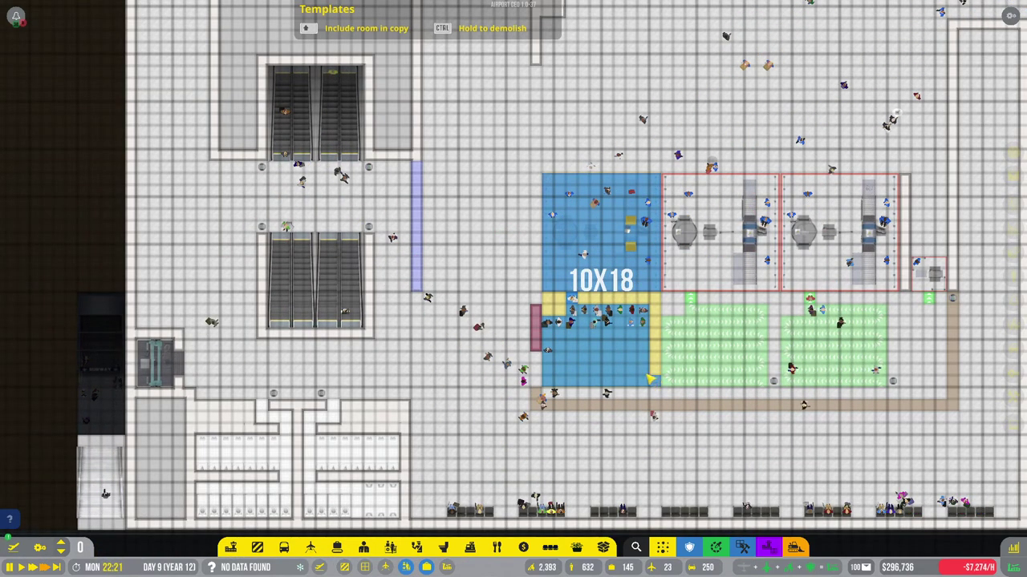
pyautogui.moveTo(559, 374); pyautogui.dragTo(558, 375)
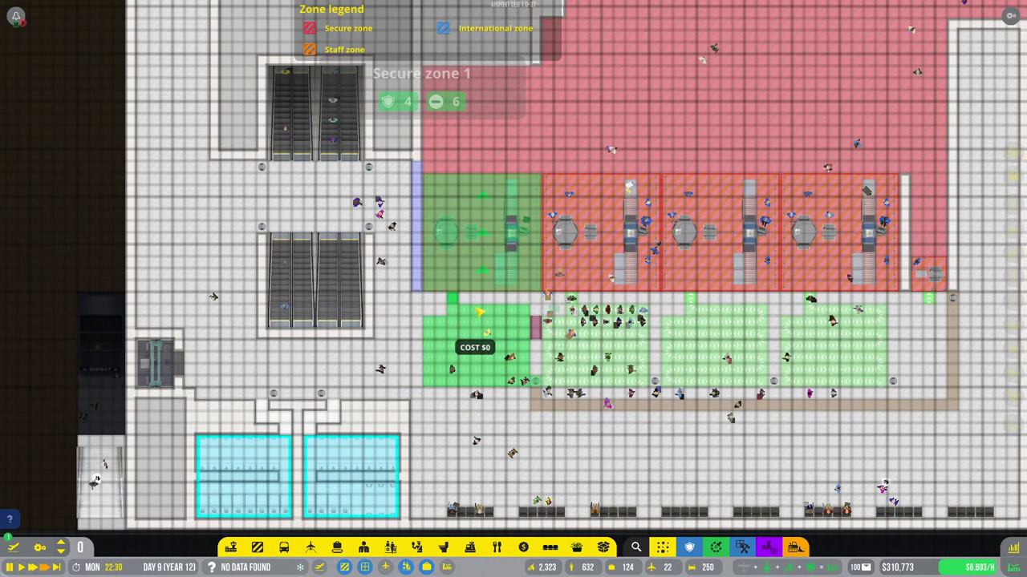
pyautogui.press('Escape')
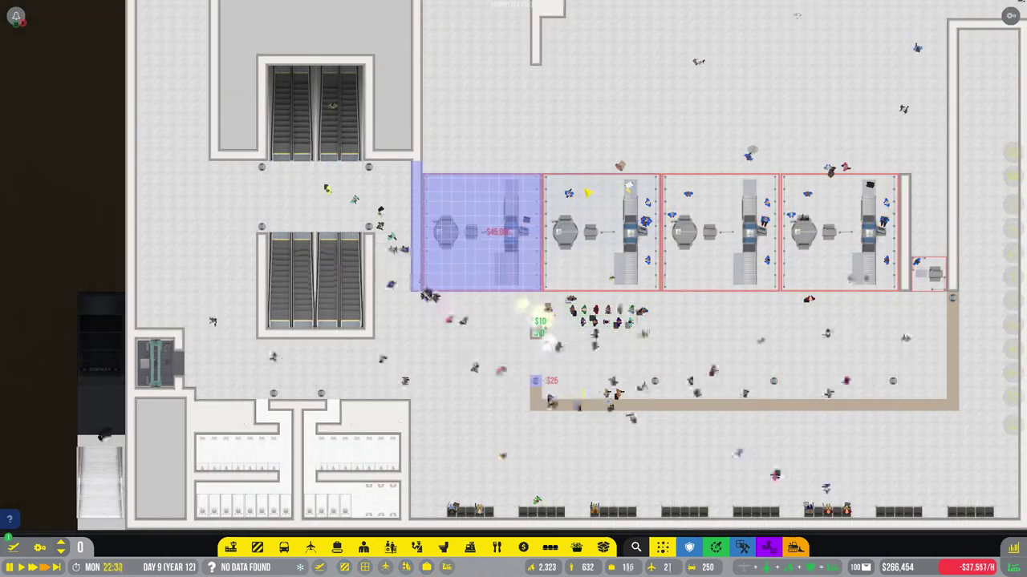
pyautogui.scroll(-3, 587, 193)
pyautogui.scroll(-2, 588, 193)
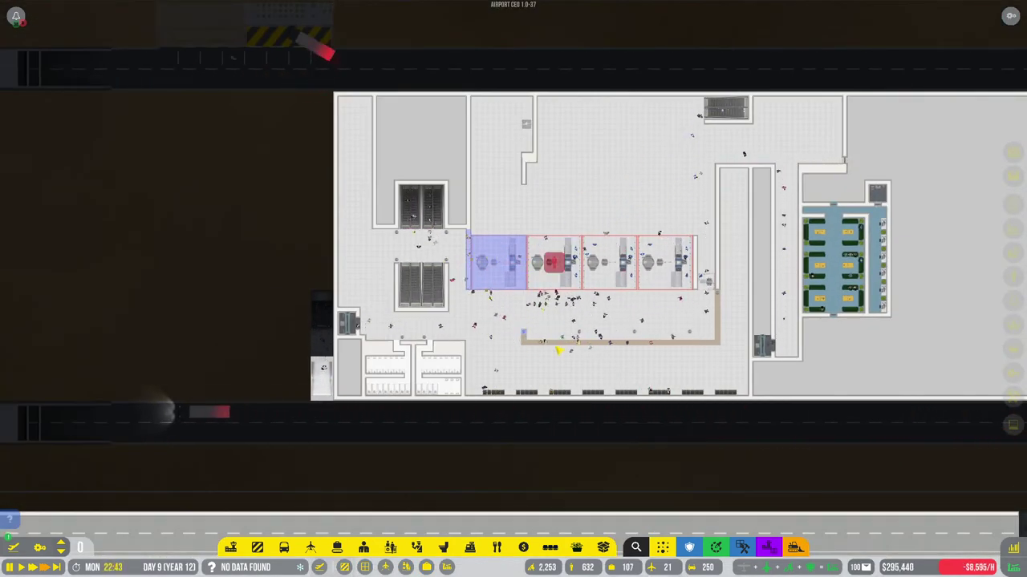
pyautogui.scroll(2, 557, 350)
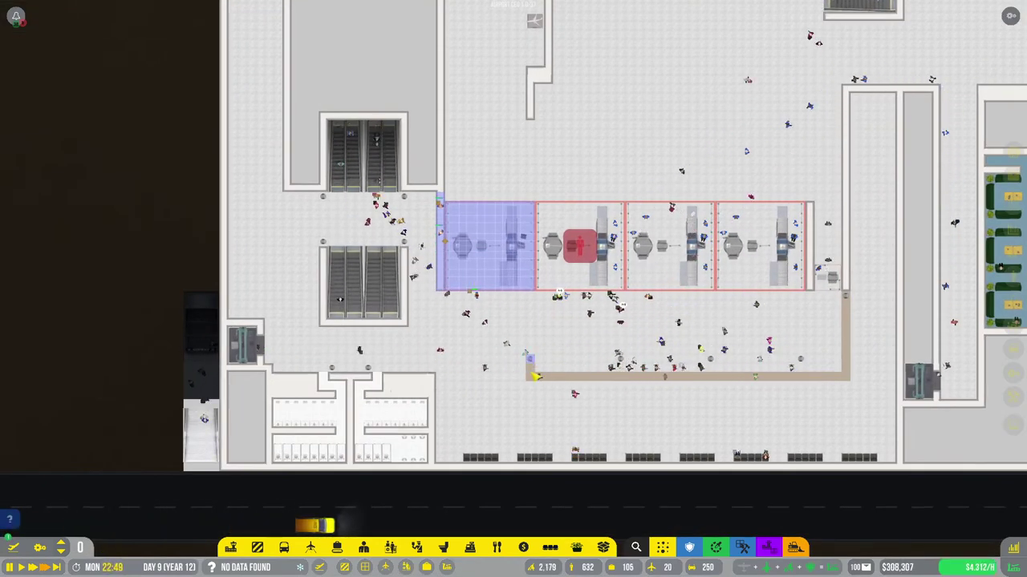
pyautogui.press('Escape')
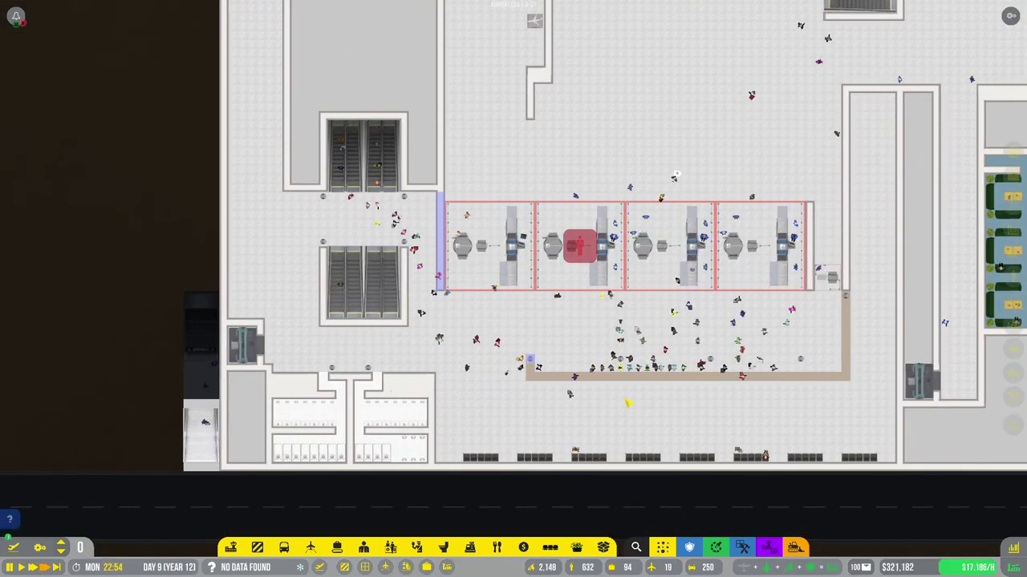
pyautogui.scroll(-2, 628, 402)
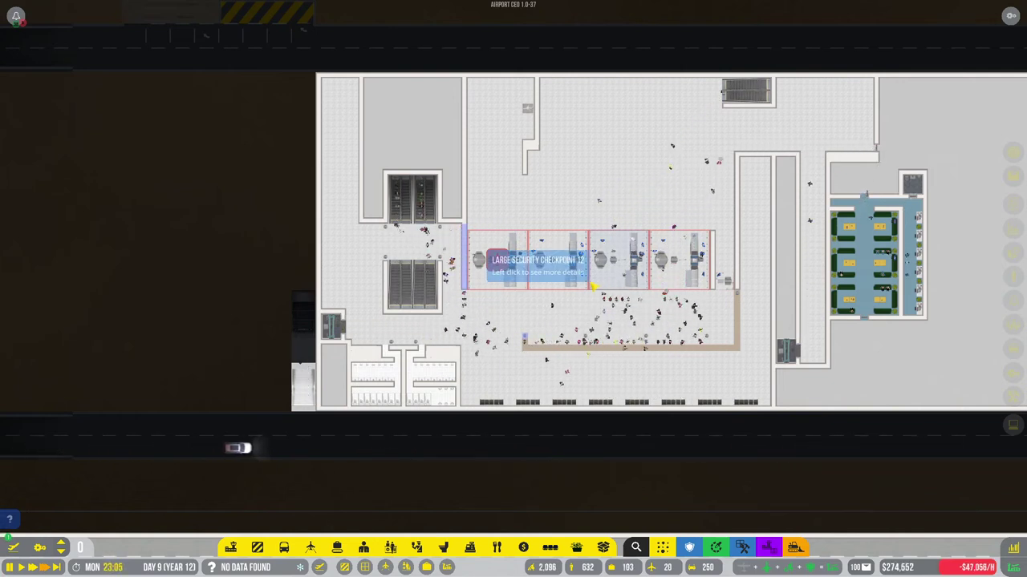
pyautogui.click(885, 273)
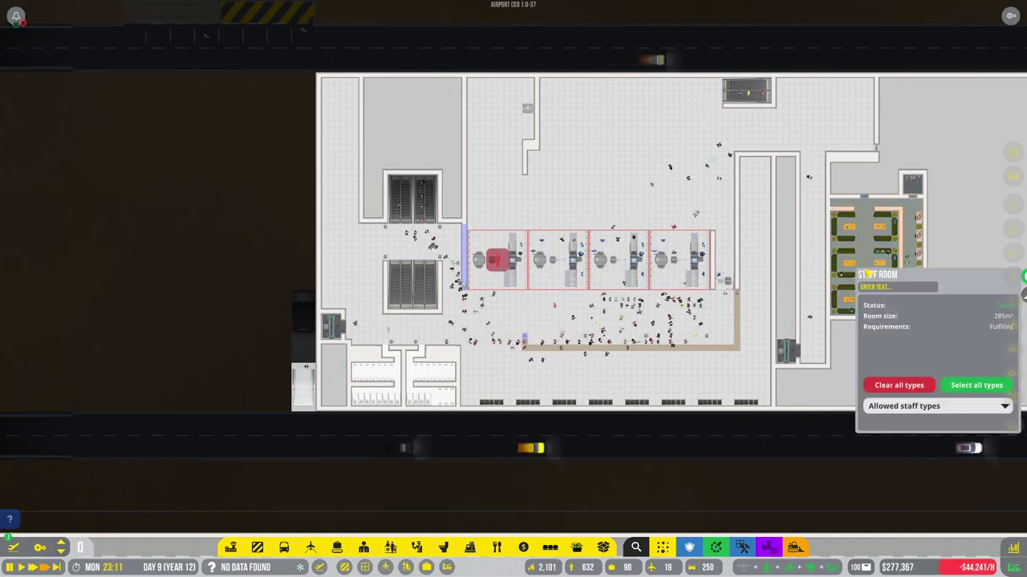
pyautogui.click(882, 406)
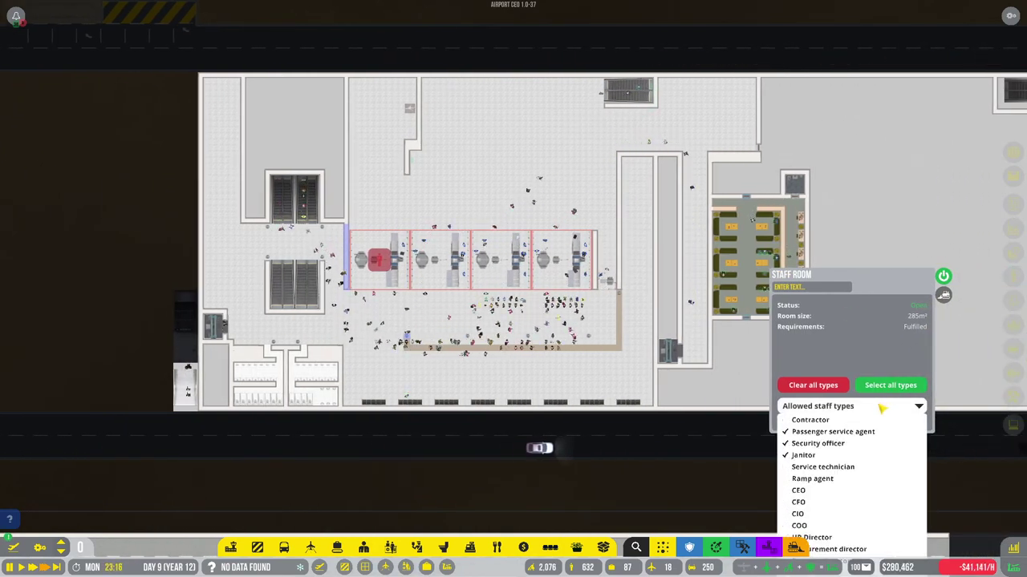
pyautogui.click(896, 231)
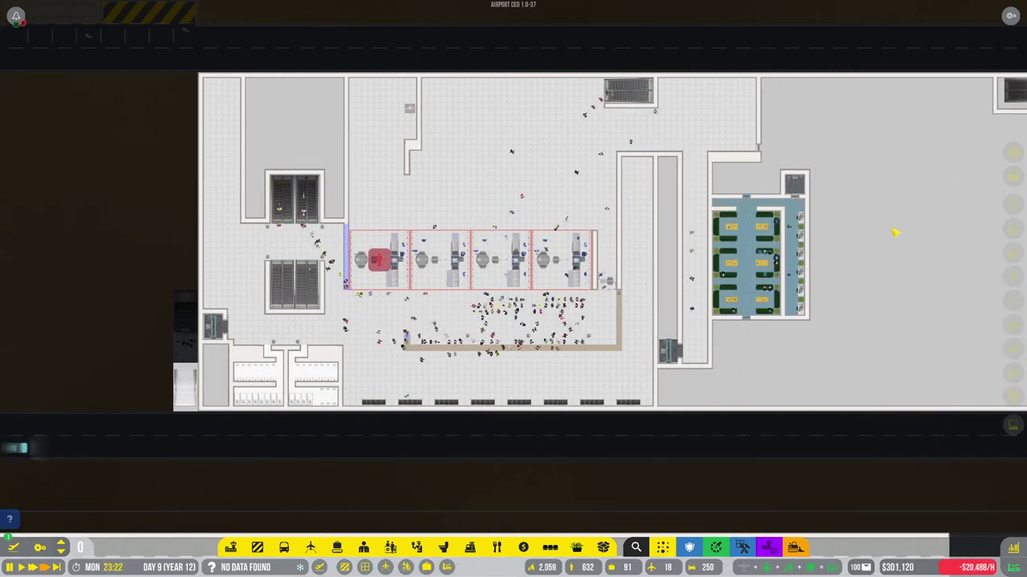
pyautogui.press('a')
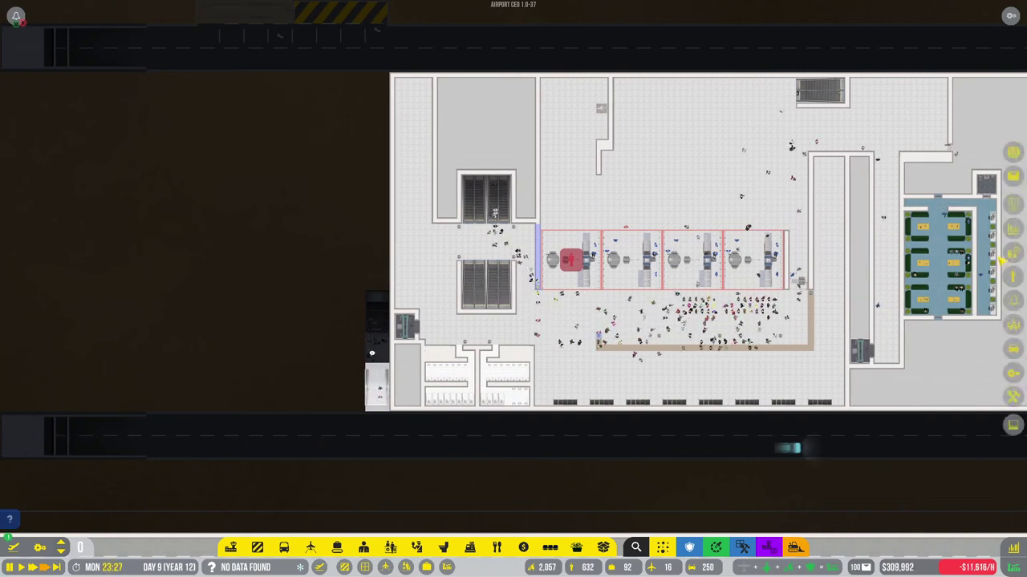
pyautogui.scroll(2, 838, 311)
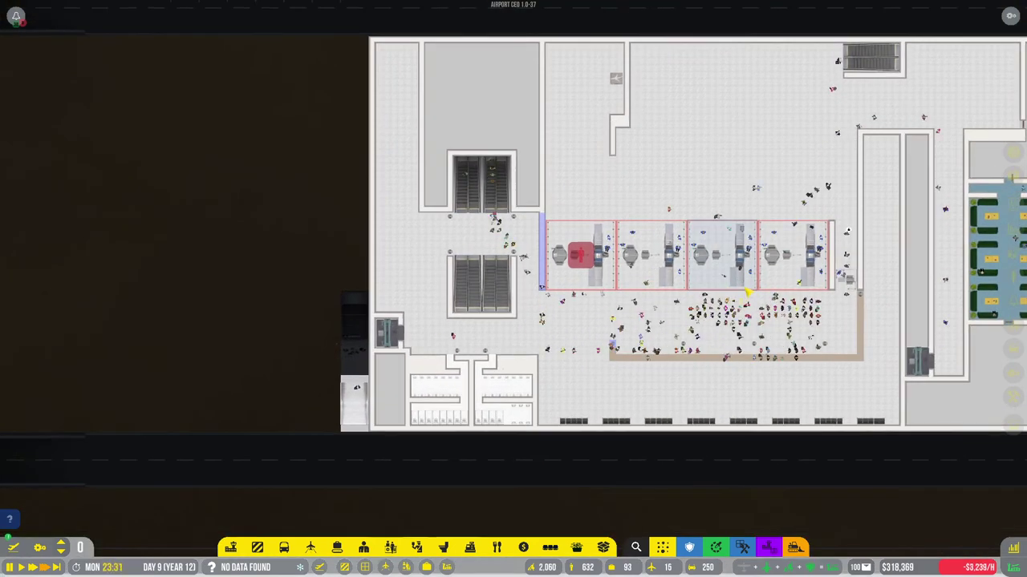
pyautogui.press('d')
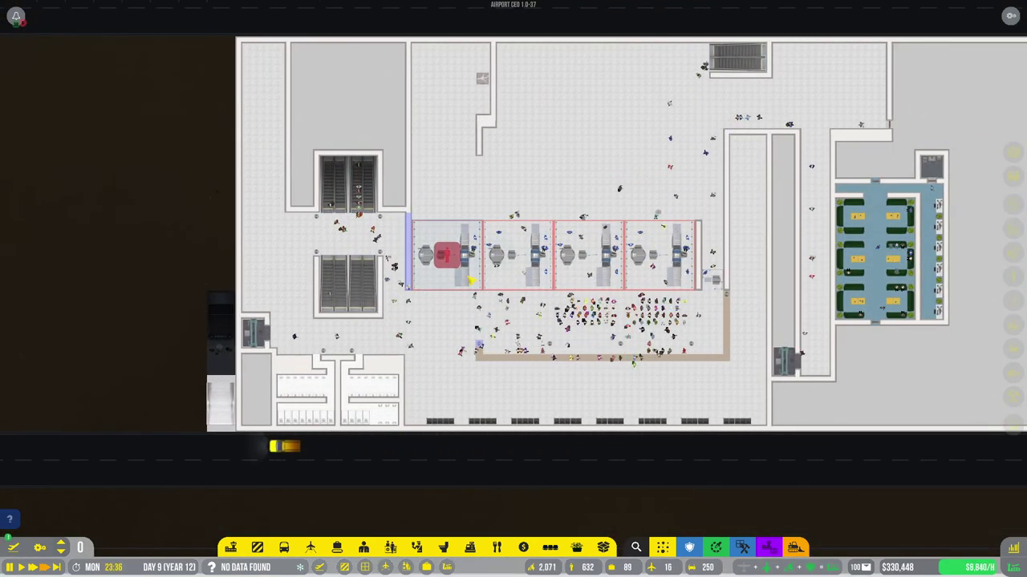
pyautogui.press('a')
pyautogui.scroll(2, 605, 297)
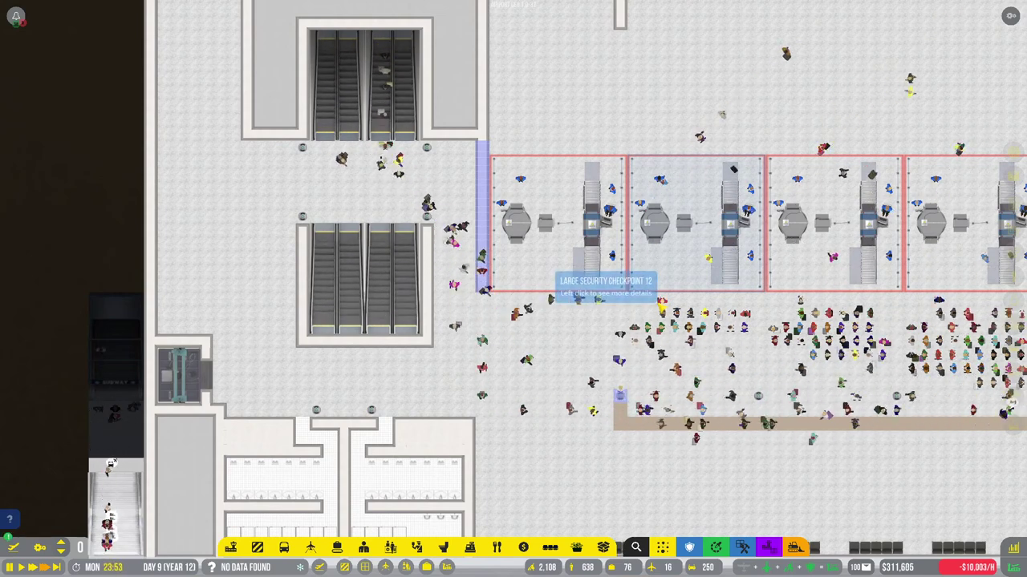
pyautogui.scroll(-2, 598, 276)
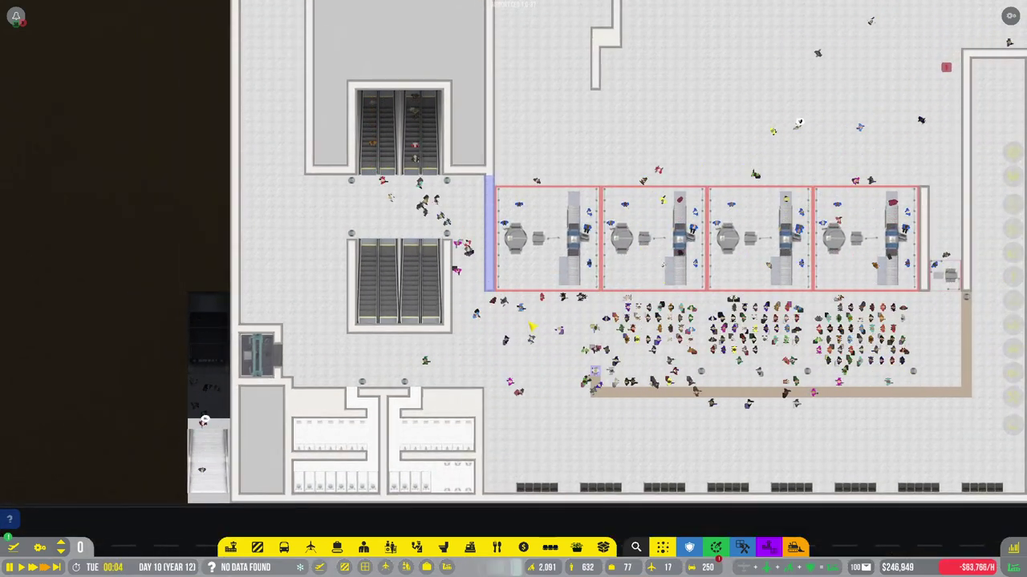
pyautogui.scroll(2, 530, 326)
pyautogui.scroll(1, 528, 380)
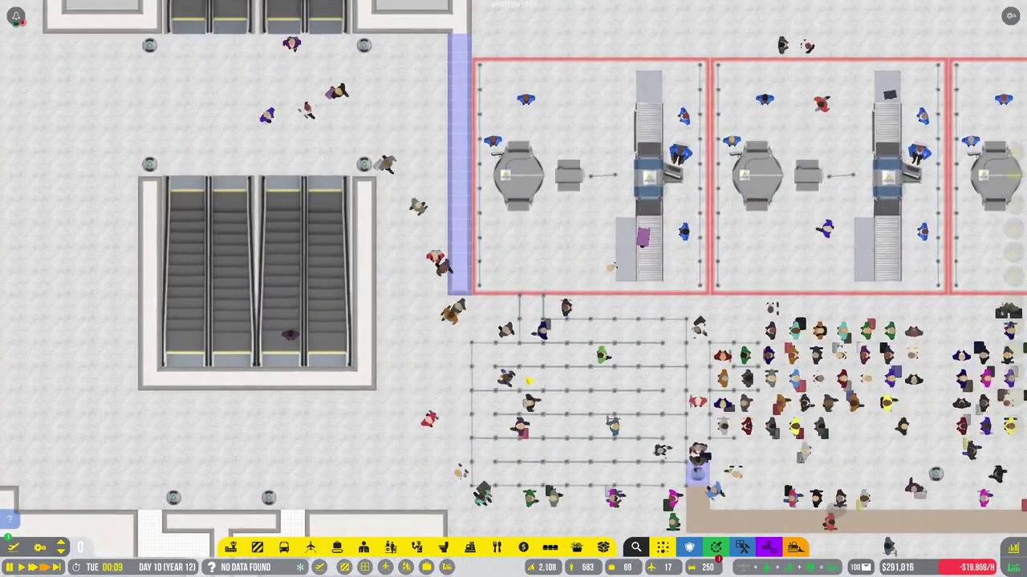
pyautogui.press('s')
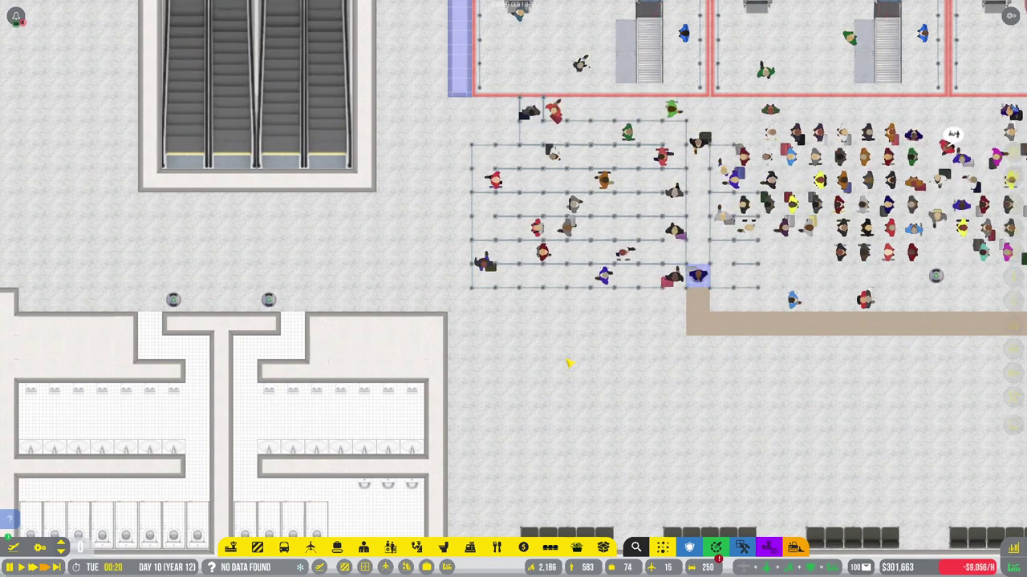
pyautogui.scroll(-2, 567, 363)
pyautogui.scroll(-1, 566, 361)
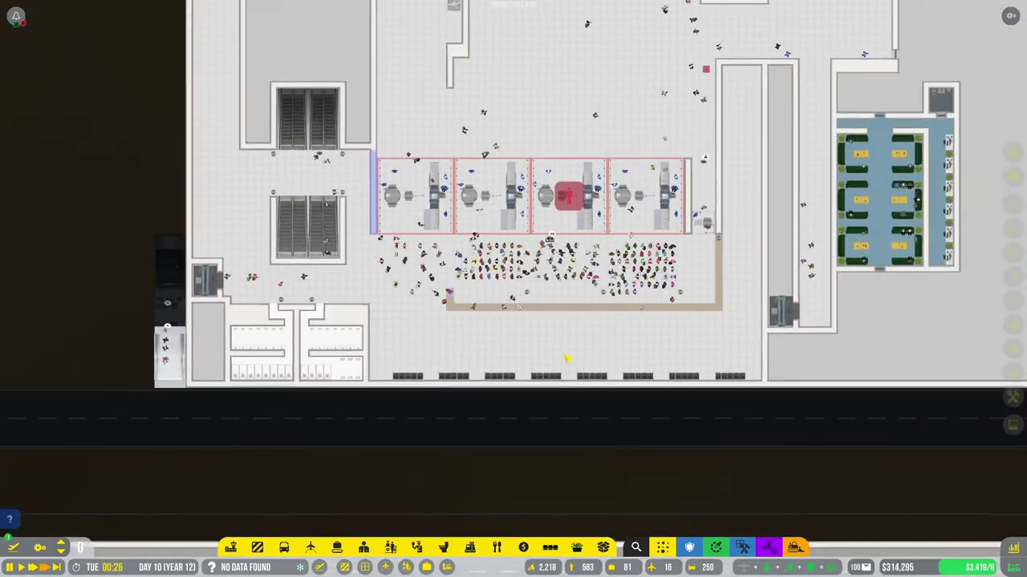
pyautogui.press('w')
pyautogui.press('d')
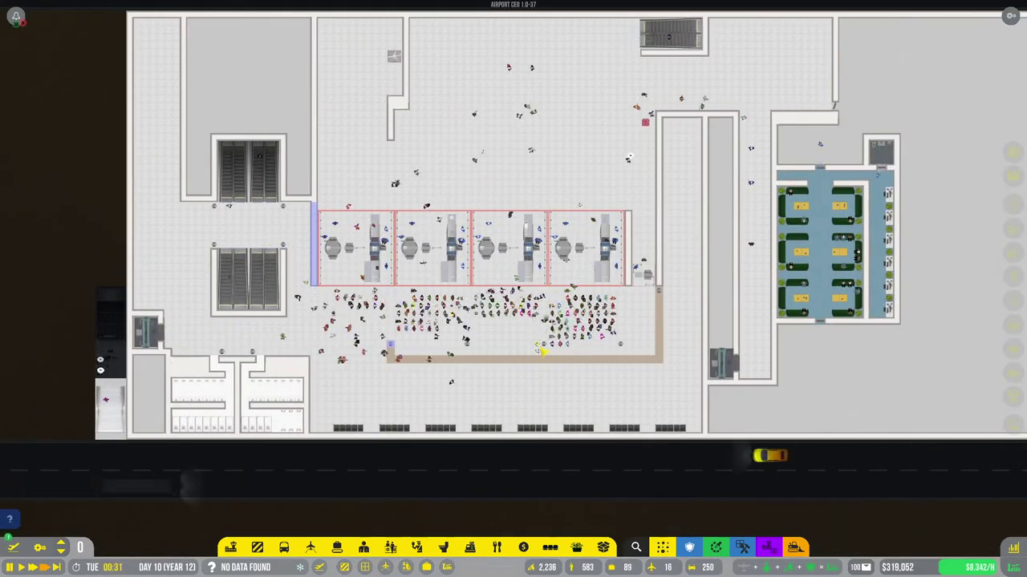
pyautogui.press('d')
pyautogui.press('d')
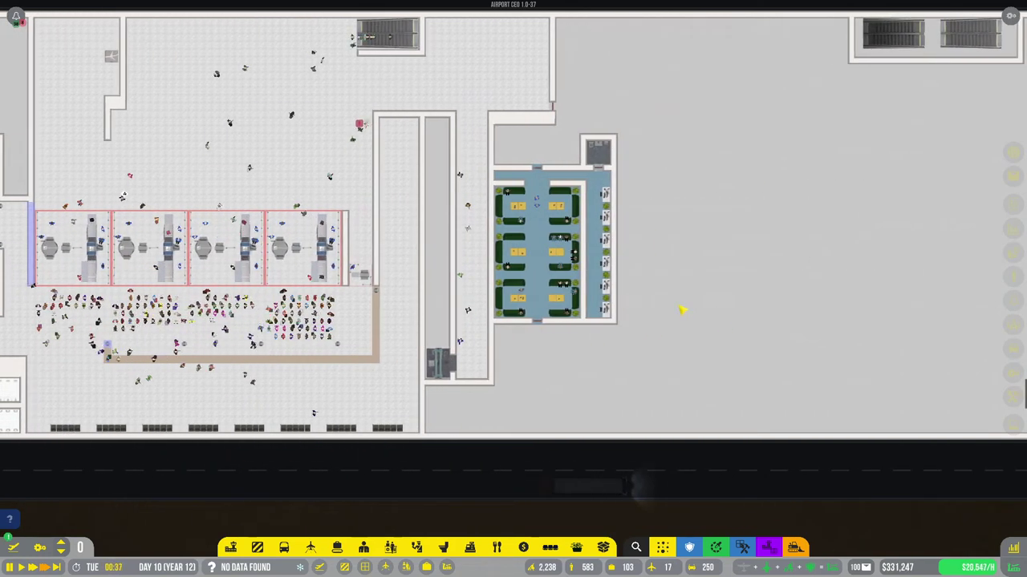
pyautogui.scroll(-2, 674, 308)
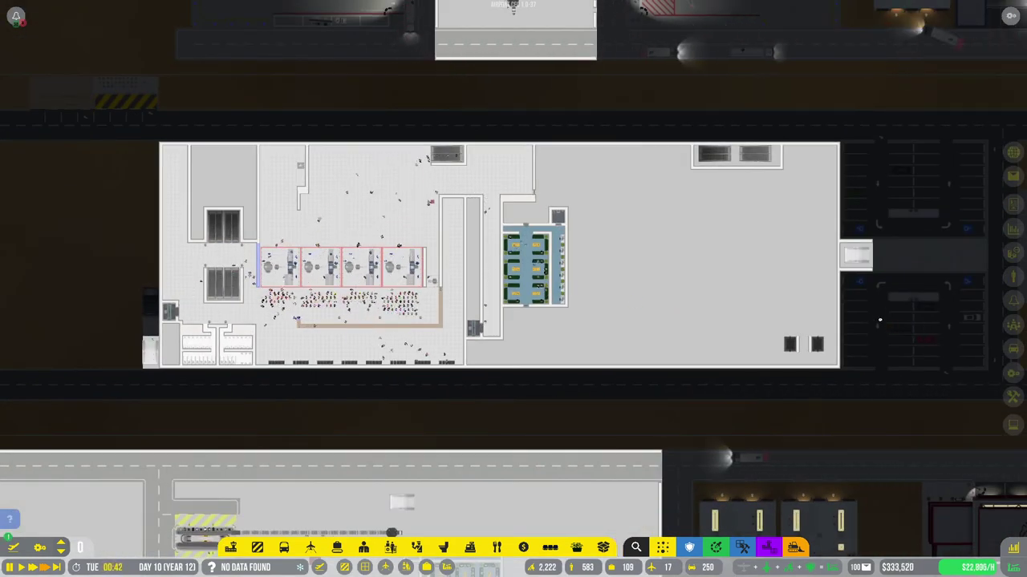
pyautogui.scroll(-1, 619, 287)
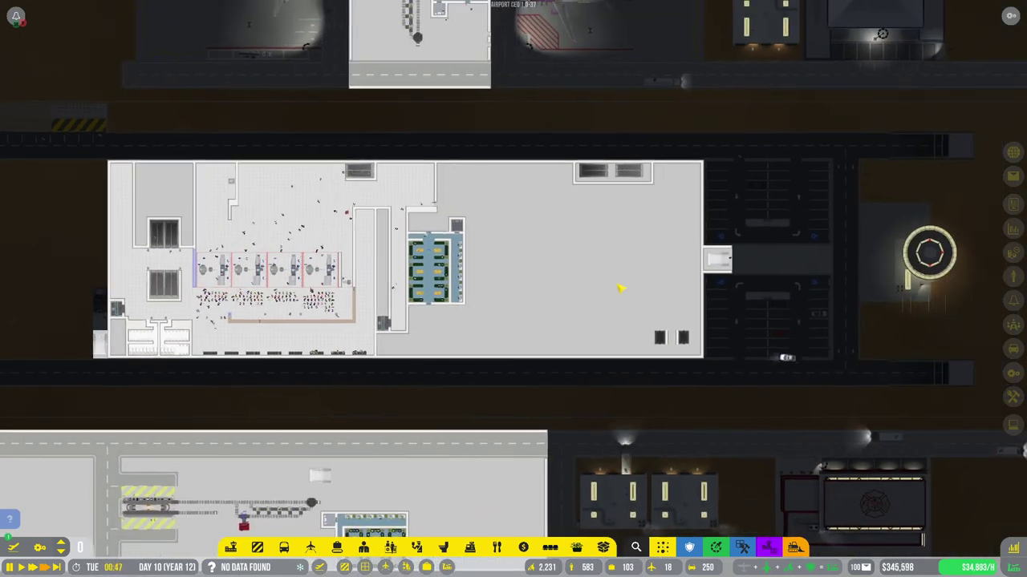
pyautogui.press('f')
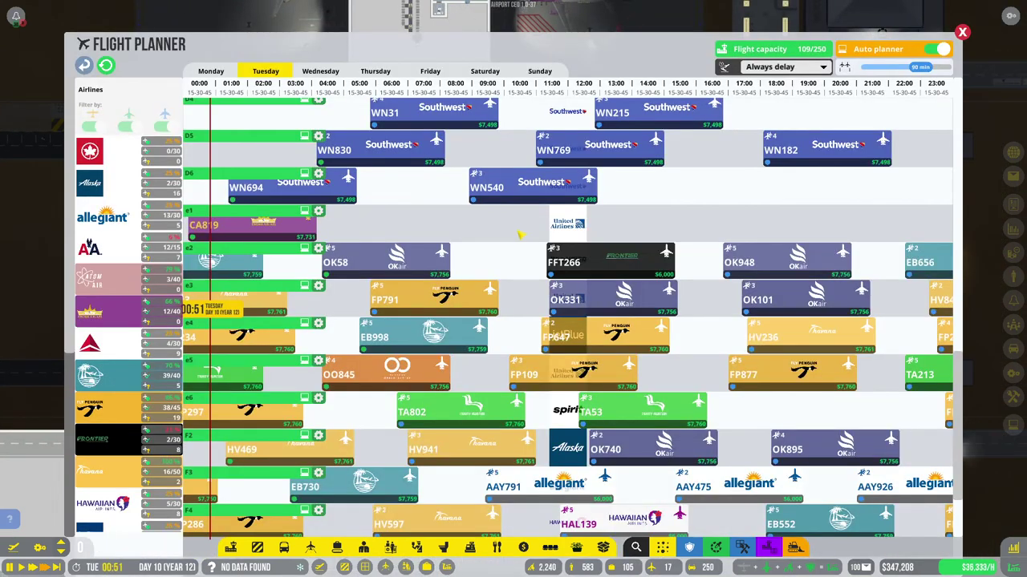
pyautogui.scroll(-2, 519, 235)
pyautogui.scroll(-1, 526, 240)
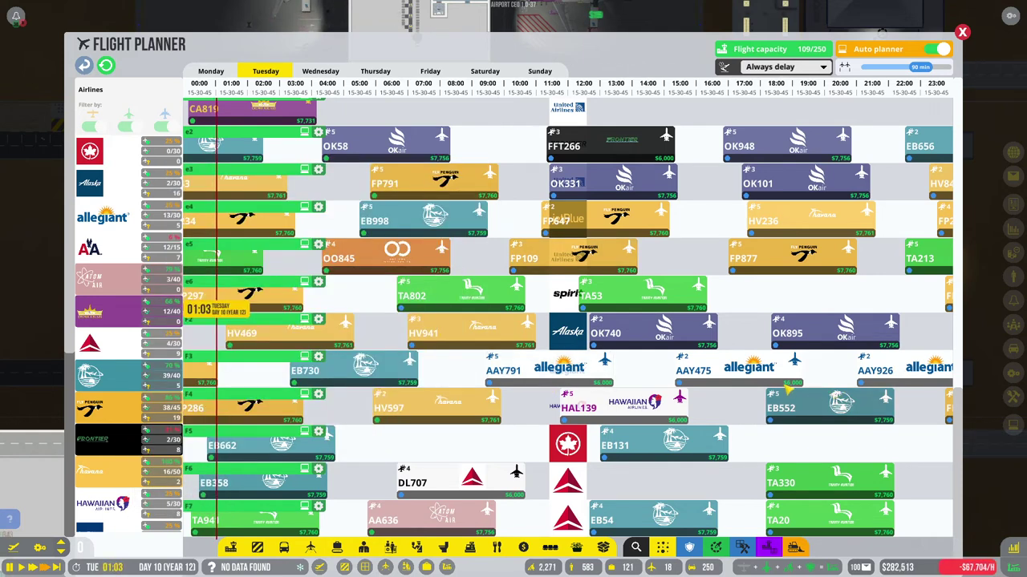
pyautogui.scroll(2, 739, 298)
pyautogui.scroll(2, 746, 321)
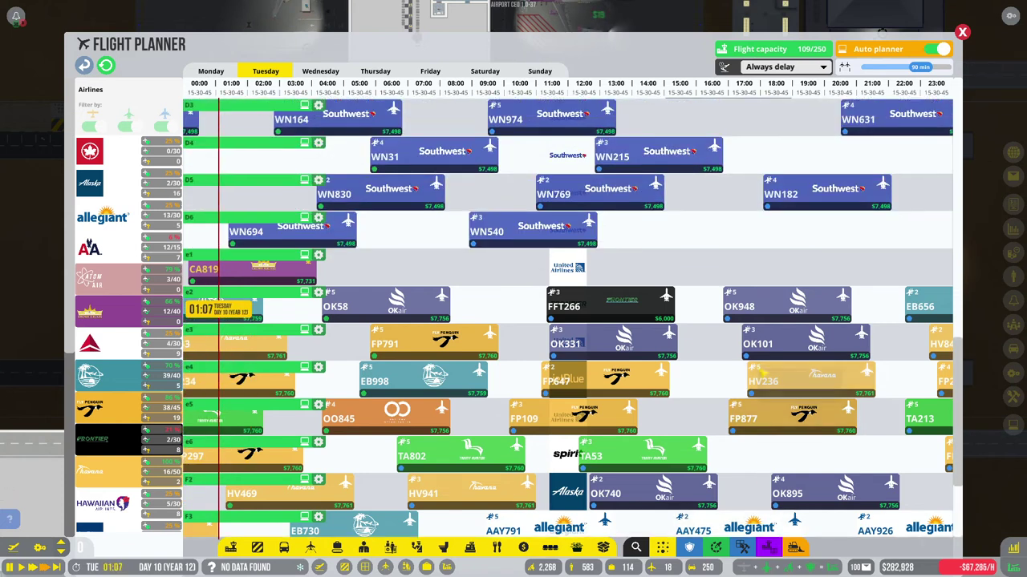
pyautogui.scroll(1, 753, 345)
pyautogui.scroll(2, 758, 369)
pyautogui.scroll(2, 758, 369)
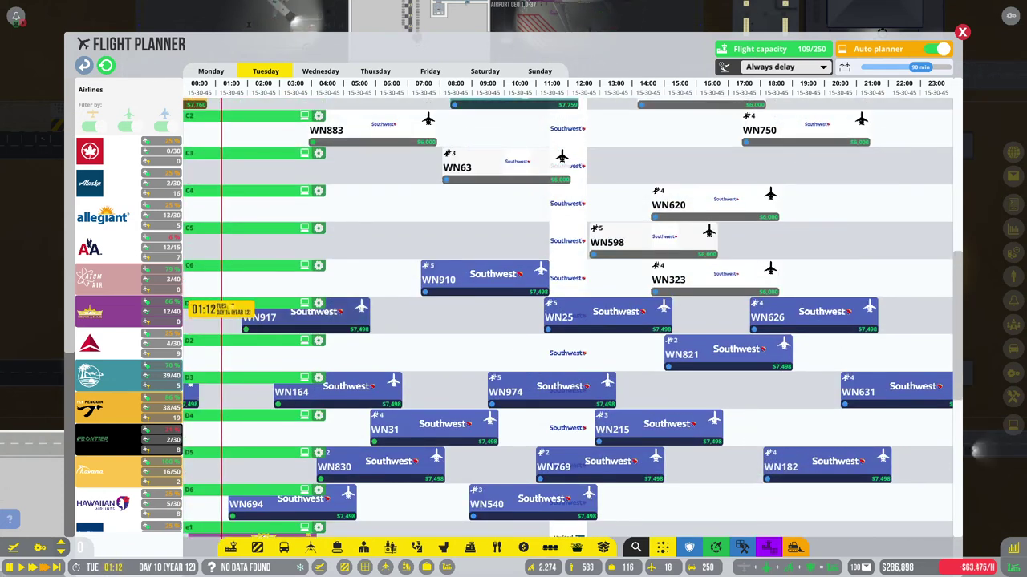
pyautogui.scroll(1, 320, 265)
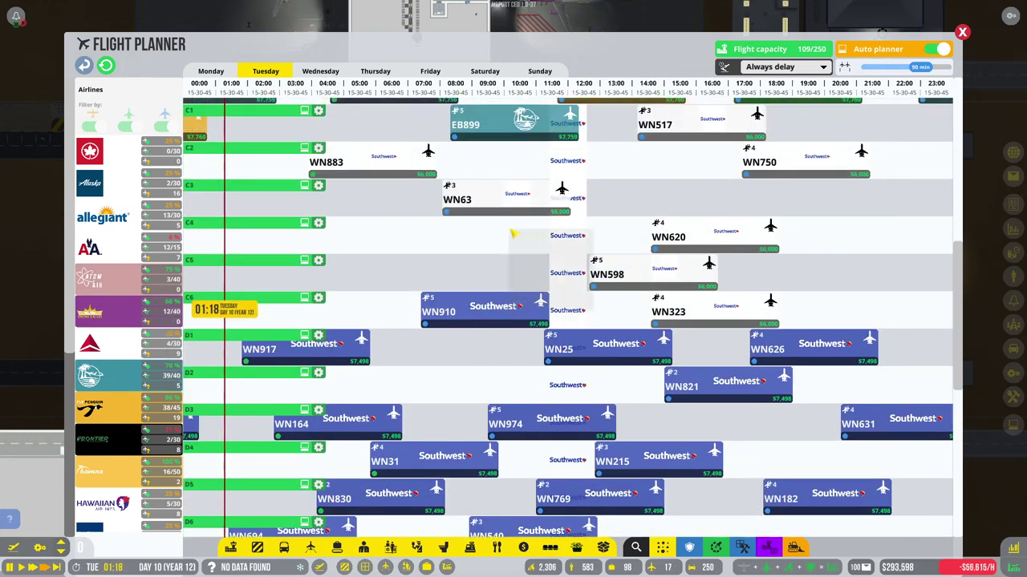
pyautogui.scroll(3, 441, 241)
pyautogui.scroll(2, 506, 228)
pyautogui.scroll(3, 521, 225)
pyautogui.scroll(2, 521, 225)
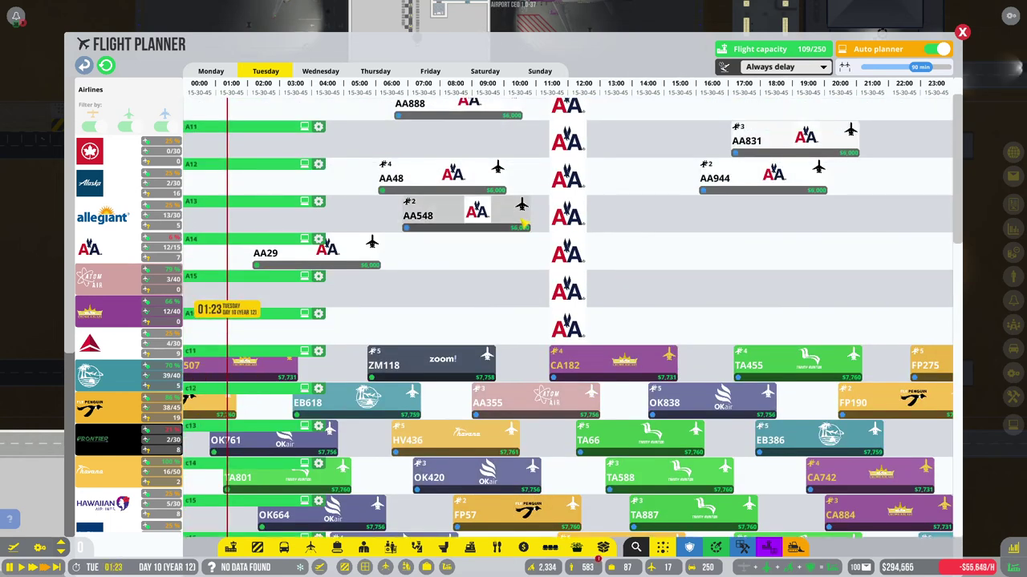
pyautogui.scroll(1, 360, 240)
# Step: List American Airlines' unscheduled flights AA48, AA557 and AA807
pyautogui.click(108, 254)
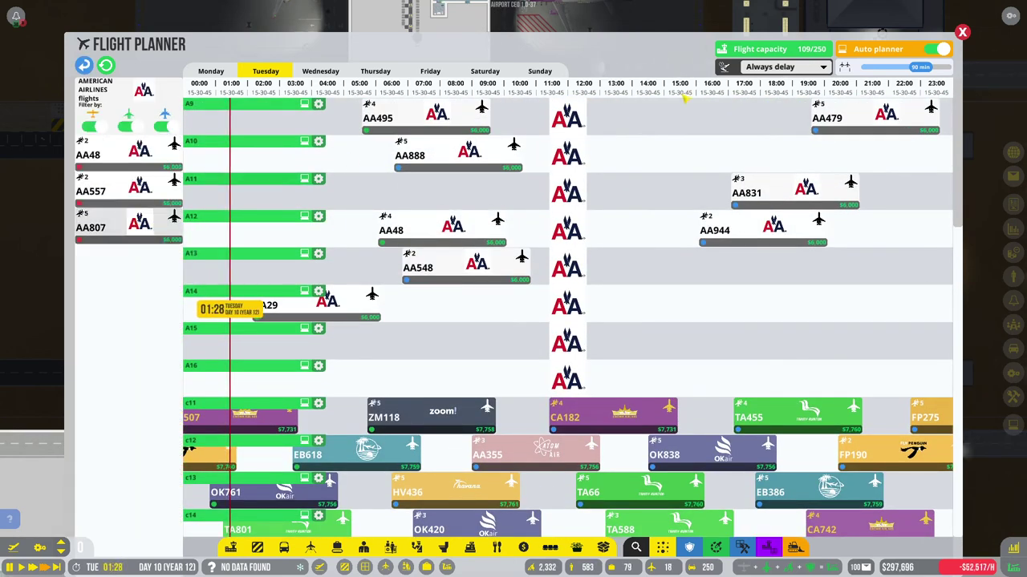
# Step: Turn off Auto planner and schedule AA807 on stand A15 and AA557 on A16
pyautogui.click(940, 49)
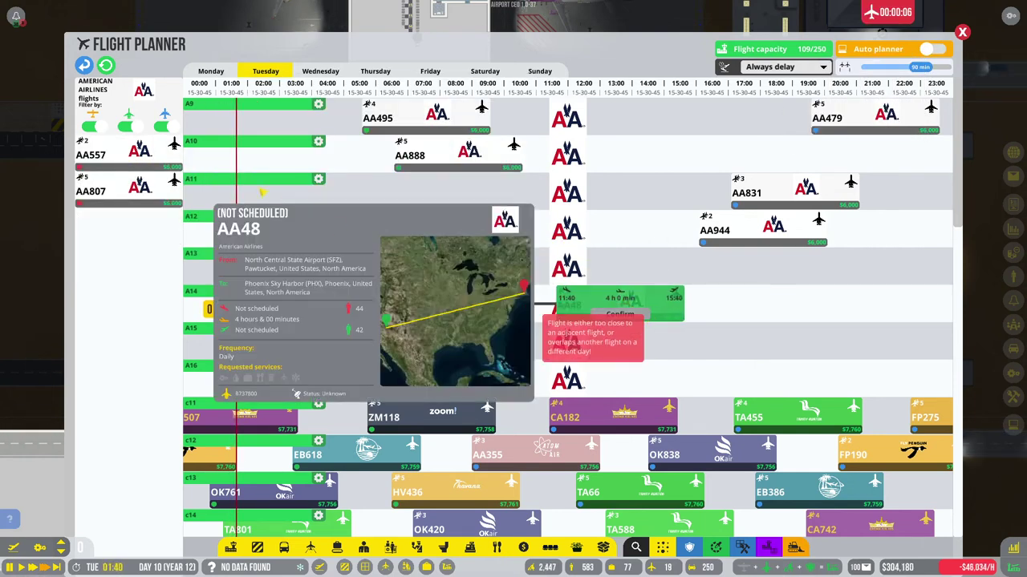
pyautogui.click(136, 186)
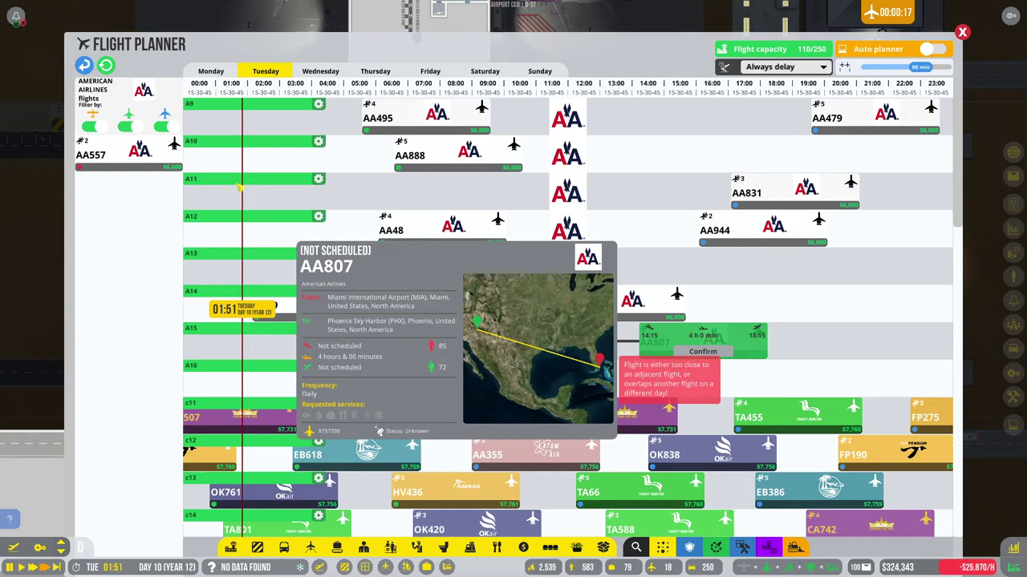
pyautogui.click(702, 341)
pyautogui.click(91, 155)
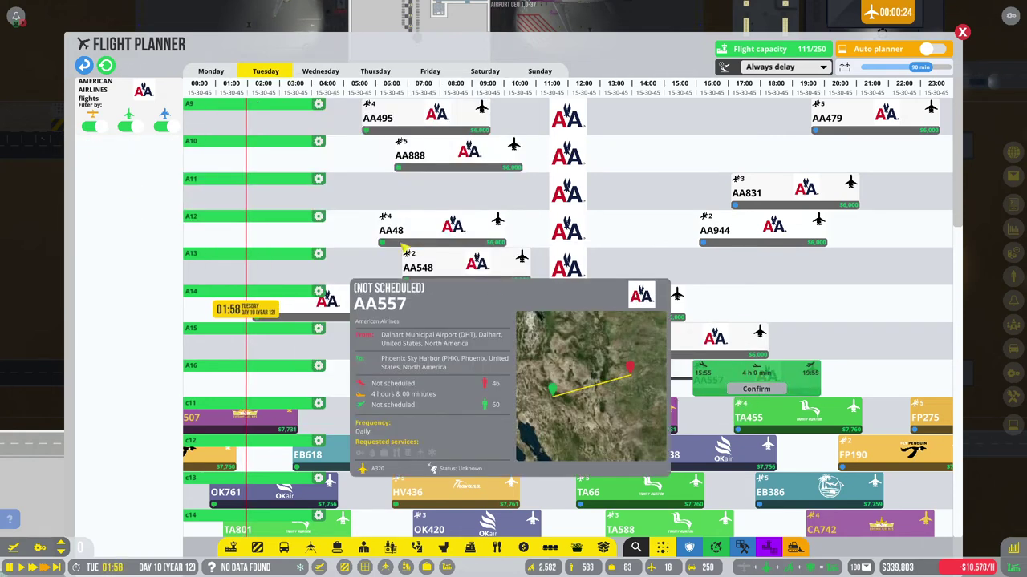
pyautogui.click(755, 388)
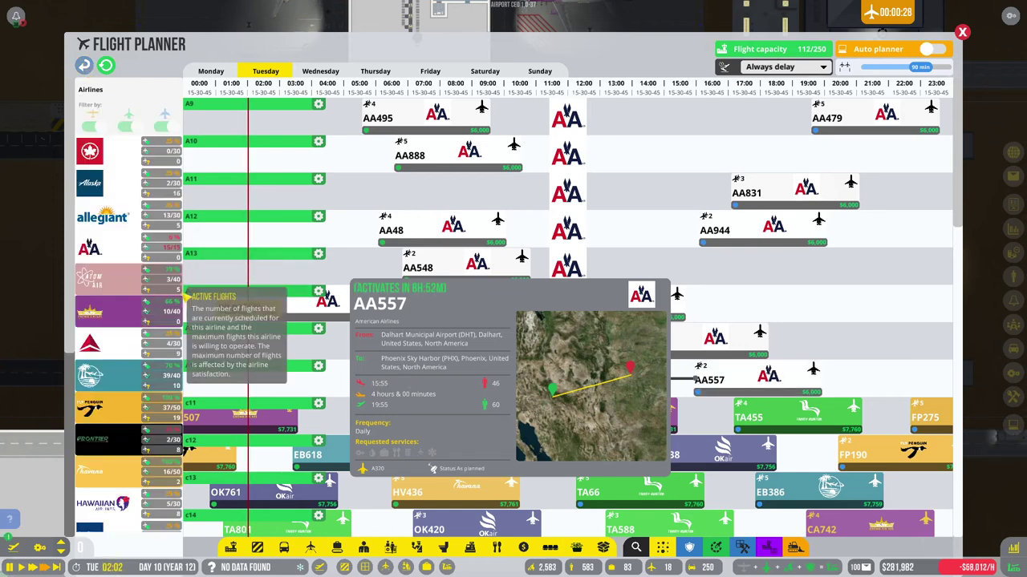
pyautogui.scroll(-1, 802, 321)
pyautogui.scroll(-1, 722, 345)
pyautogui.scroll(-2, 571, 358)
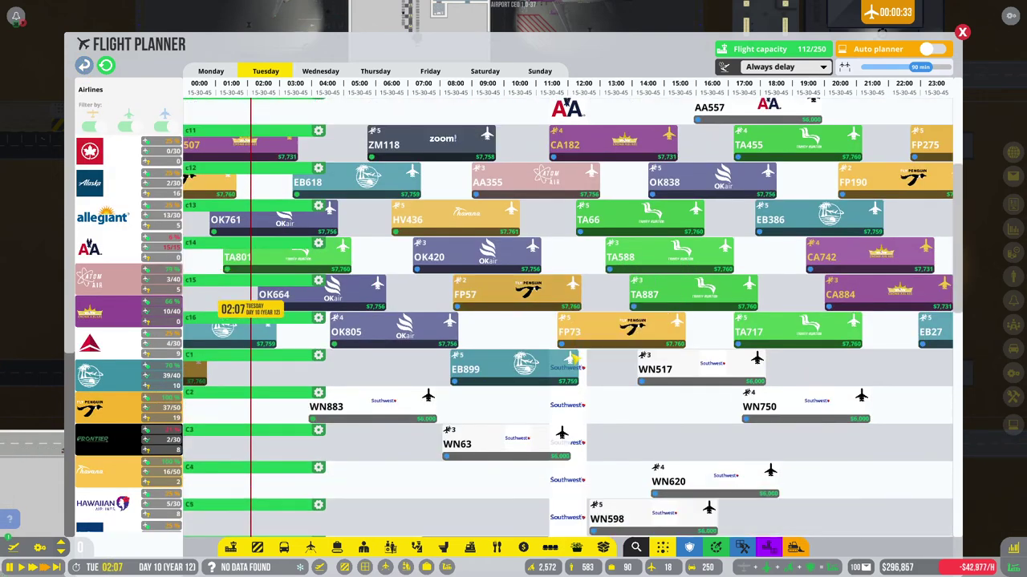
pyautogui.scroll(-1, 571, 358)
pyautogui.scroll(-2, 128, 382)
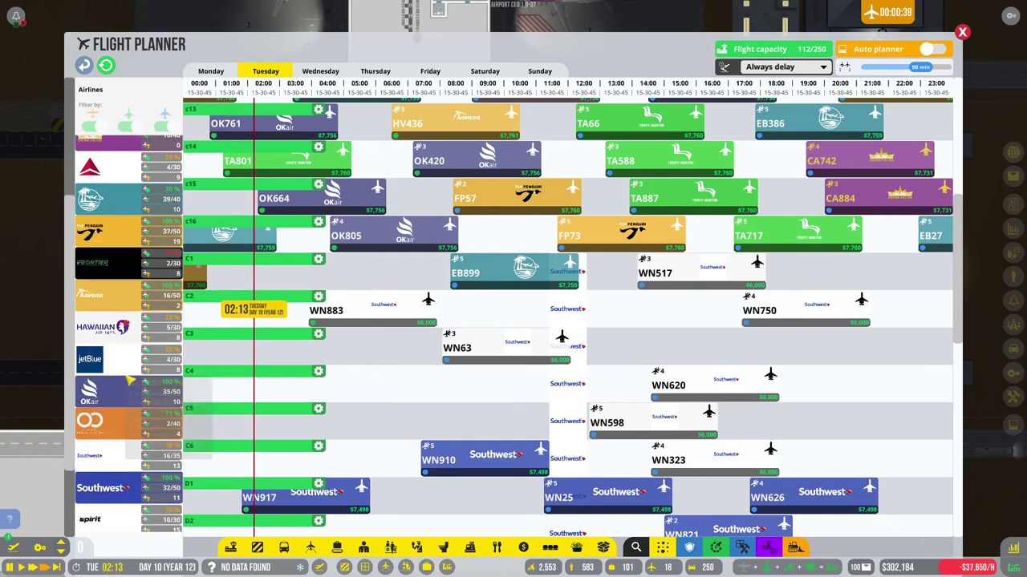
pyautogui.scroll(-2, 129, 382)
pyautogui.scroll(-1, 134, 379)
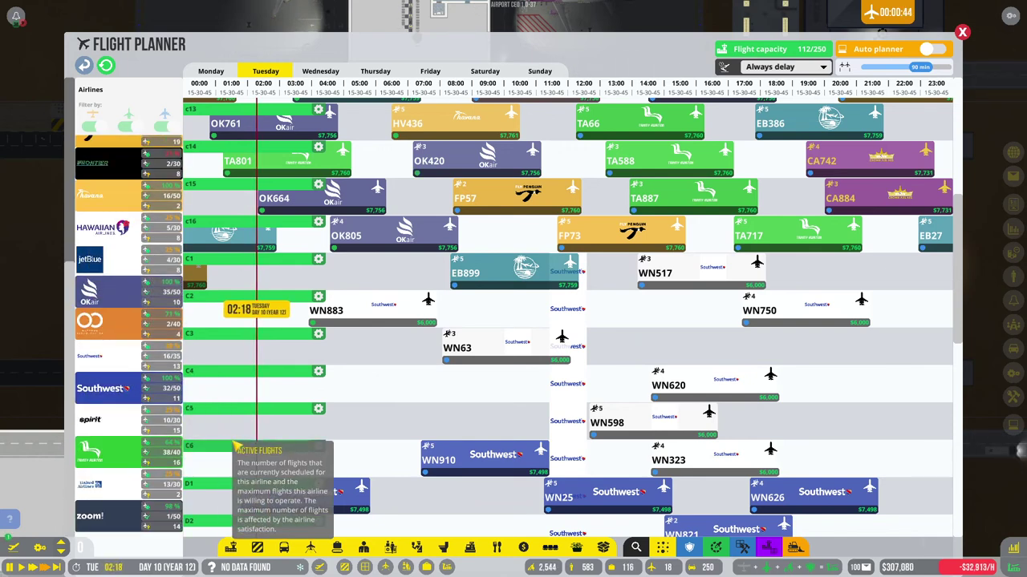
pyautogui.scroll(-1, 378, 452)
pyautogui.scroll(-1, 393, 465)
pyautogui.scroll(-1, 411, 482)
pyautogui.scroll(-1, 411, 481)
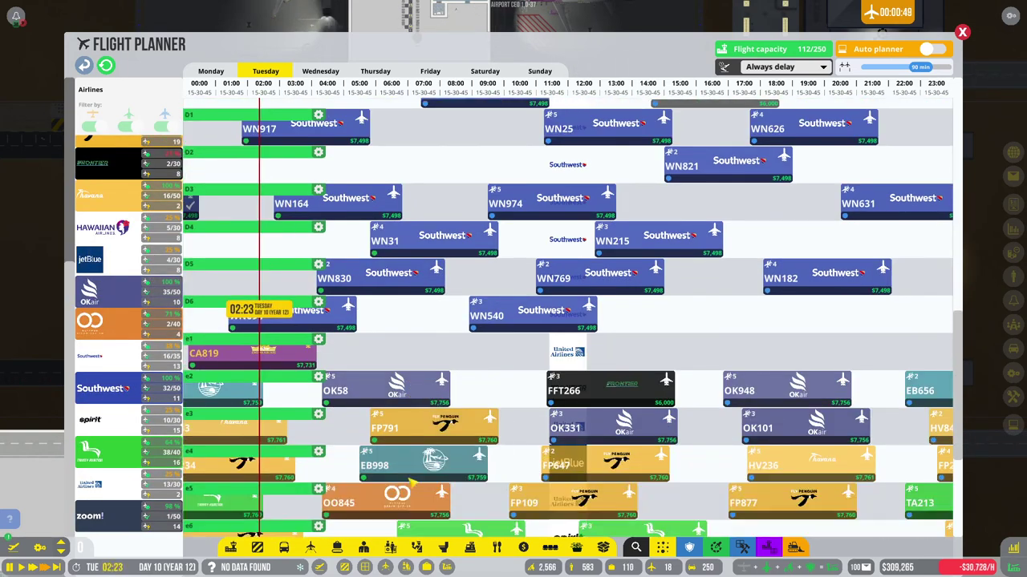
pyautogui.scroll(-1, 393, 490)
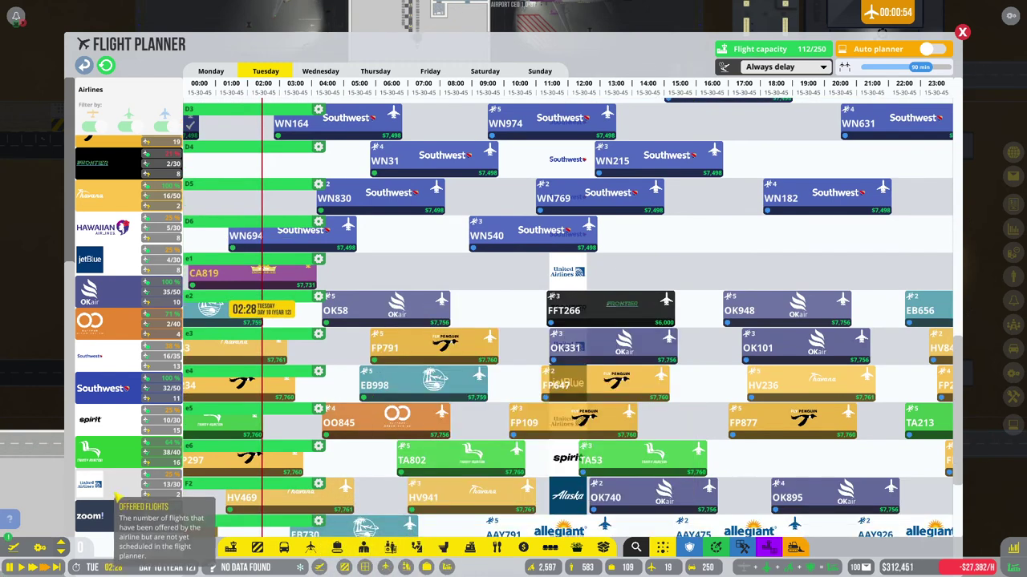
# Step: Pull United flight UA358 onto the schedule, move it back to the list, and close the planner
pyautogui.click(124, 487)
pyautogui.moveTo(122, 154)
pyautogui.mouseDown()
pyautogui.moveTo(522, 281)
pyautogui.moveTo(696, 268)
pyautogui.moveTo(381, 267)
pyautogui.moveTo(774, 251)
pyautogui.moveTo(862, 271)
pyautogui.moveTo(229, 259)
pyautogui.mouseUp()
pyautogui.moveTo(149, 198); pyautogui.dragTo(141, 249)
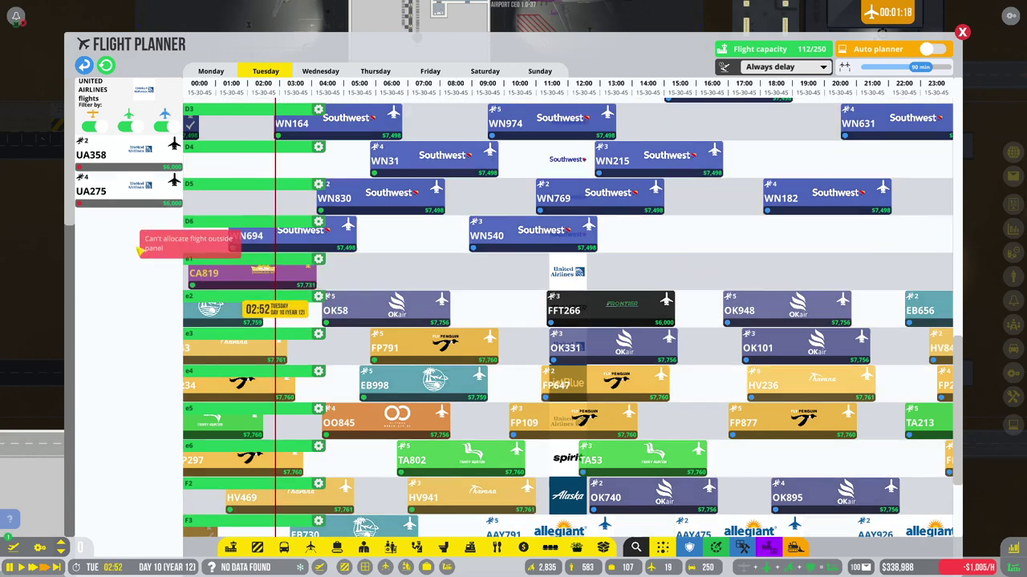
pyautogui.scroll(-2, 315, 399)
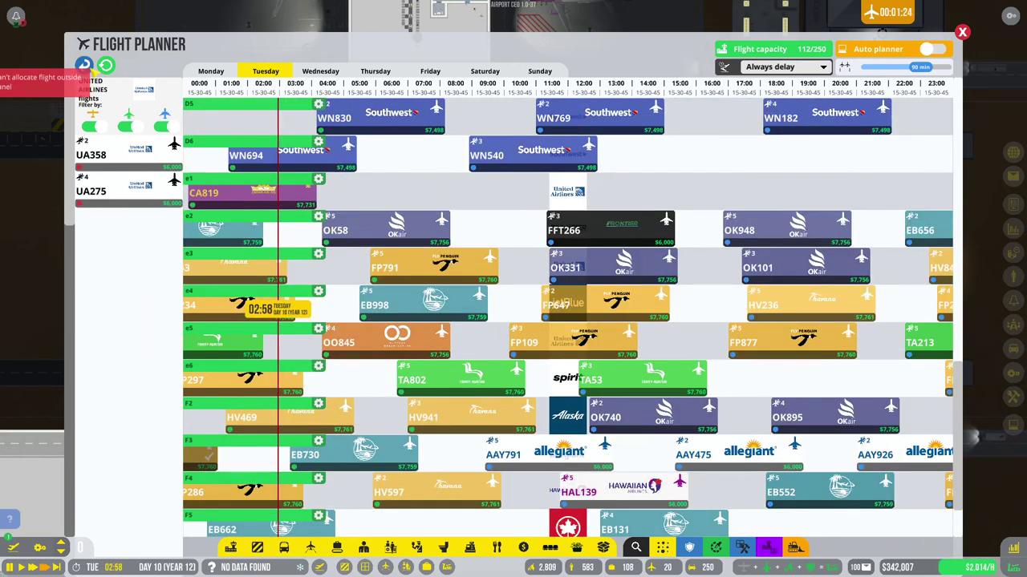
pyautogui.scroll(-2, 487, 335)
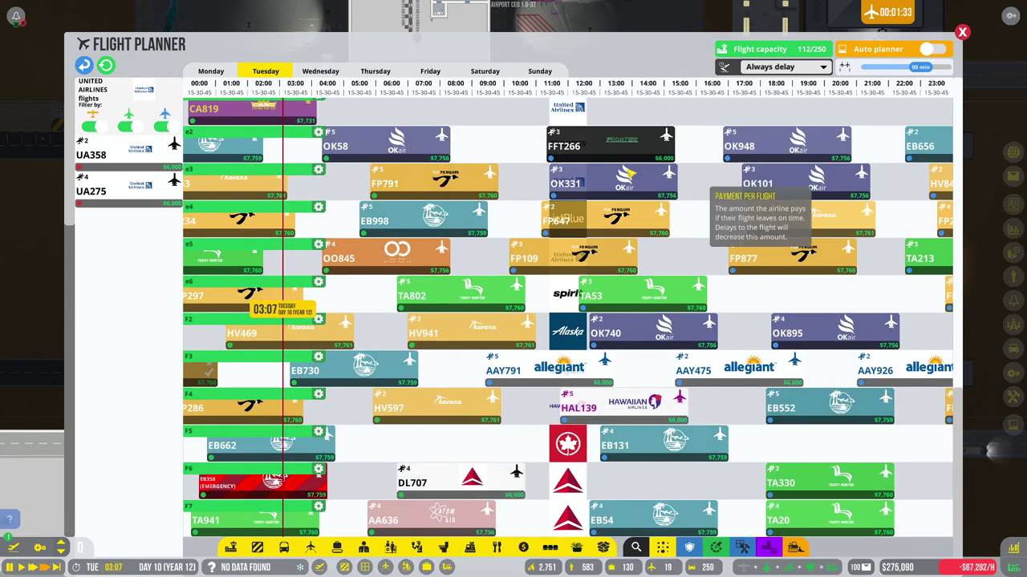
pyautogui.click(90, 85)
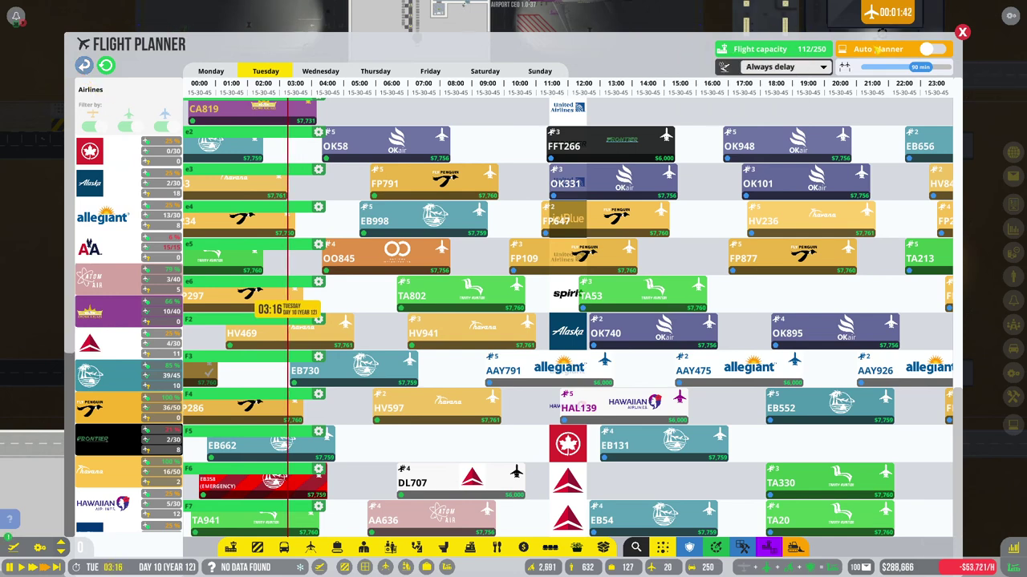
pyautogui.press('Escape')
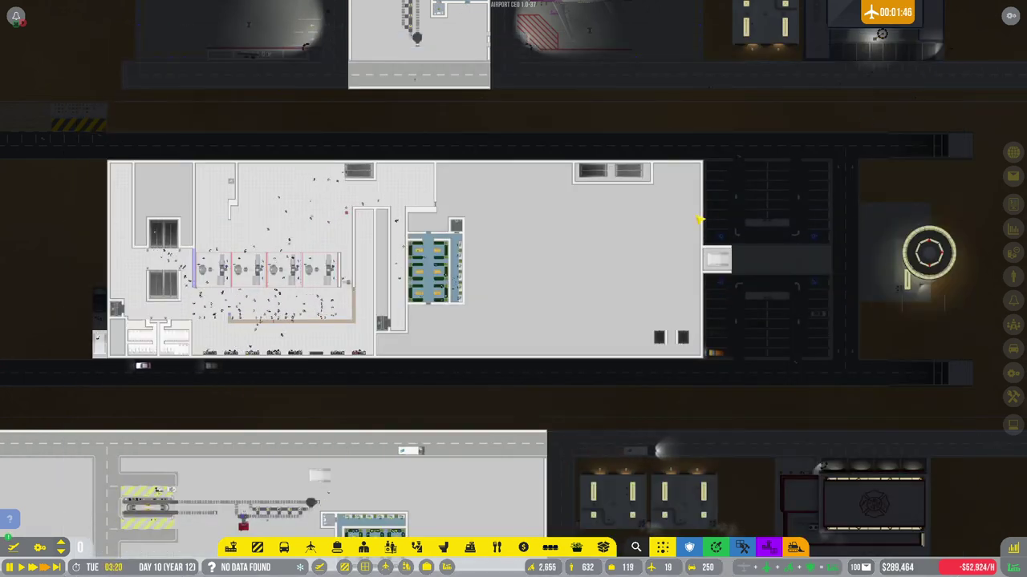
pyautogui.scroll(-3, 704, 217)
pyautogui.scroll(2, 697, 219)
# Step: Lay a 9x26 terminal floor rectangle between the deactivated stand rows
pyautogui.press('w')
pyautogui.press('d')
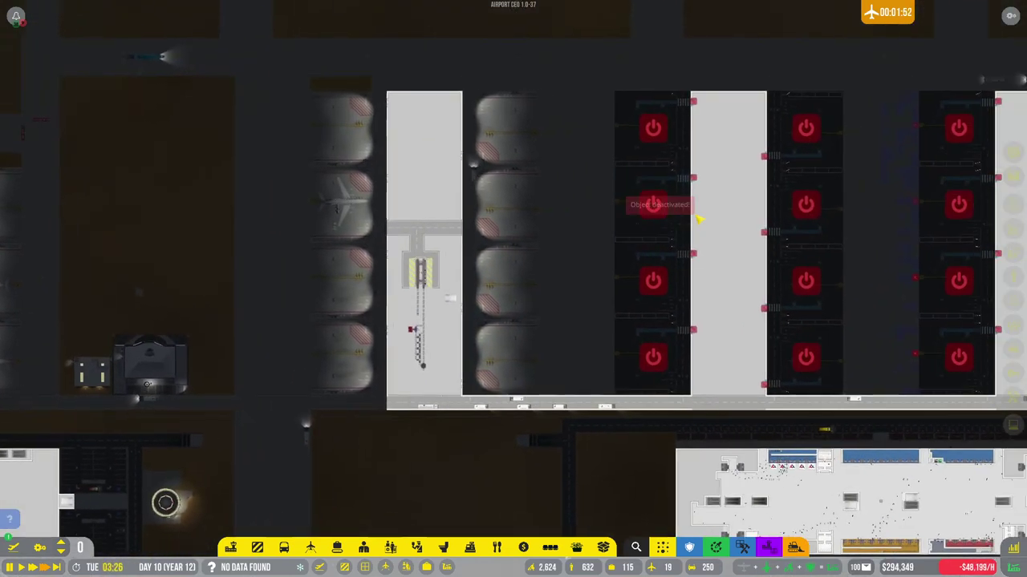
pyautogui.scroll(2, 701, 270)
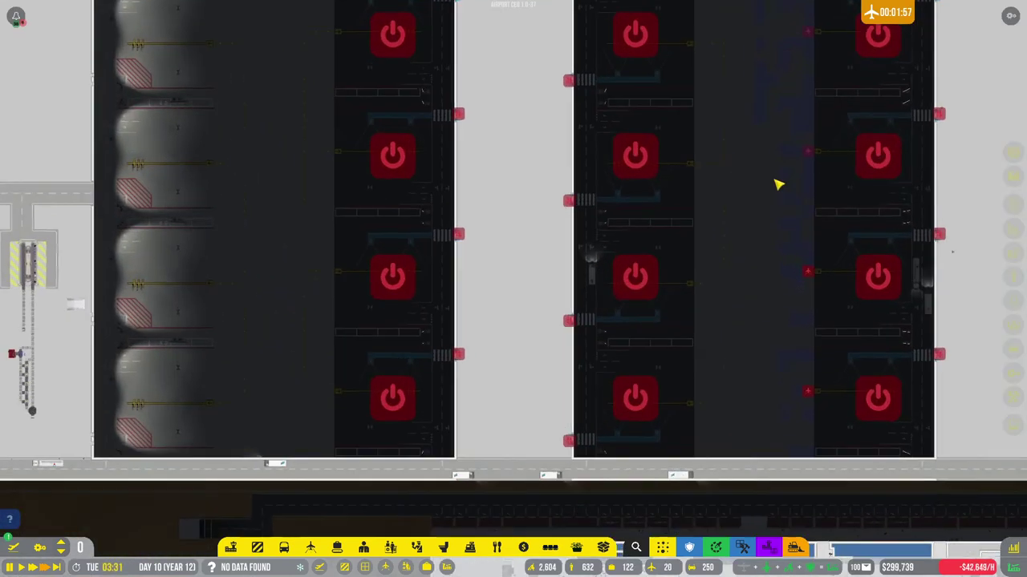
pyautogui.press('w')
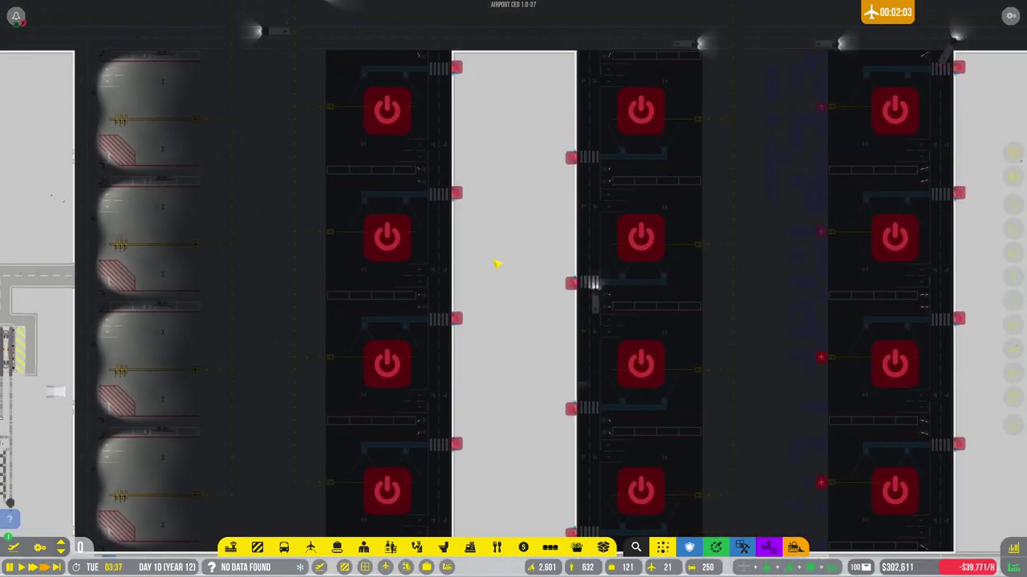
pyautogui.press('s')
pyautogui.click(230, 547)
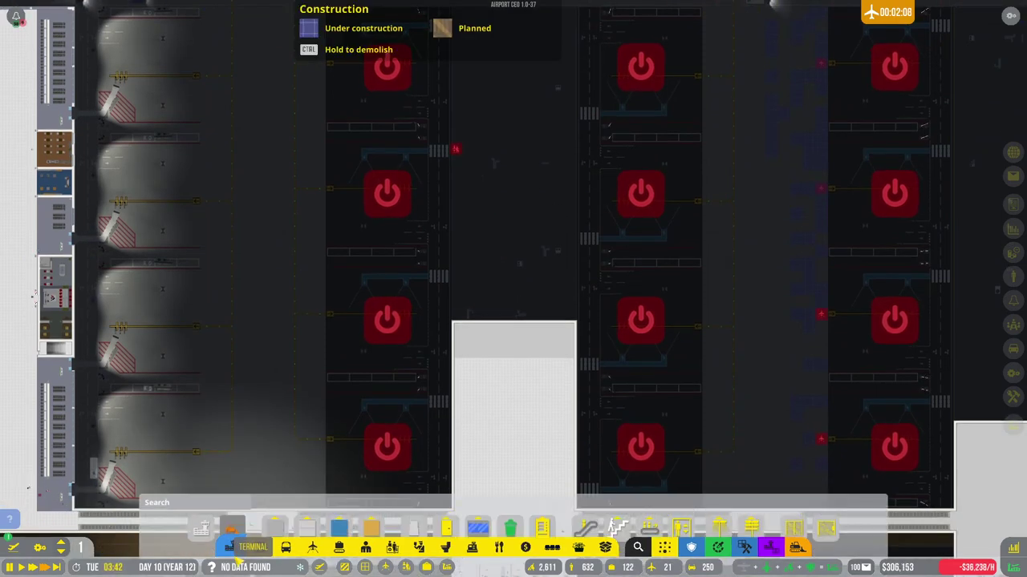
pyautogui.scroll(2, 509, 345)
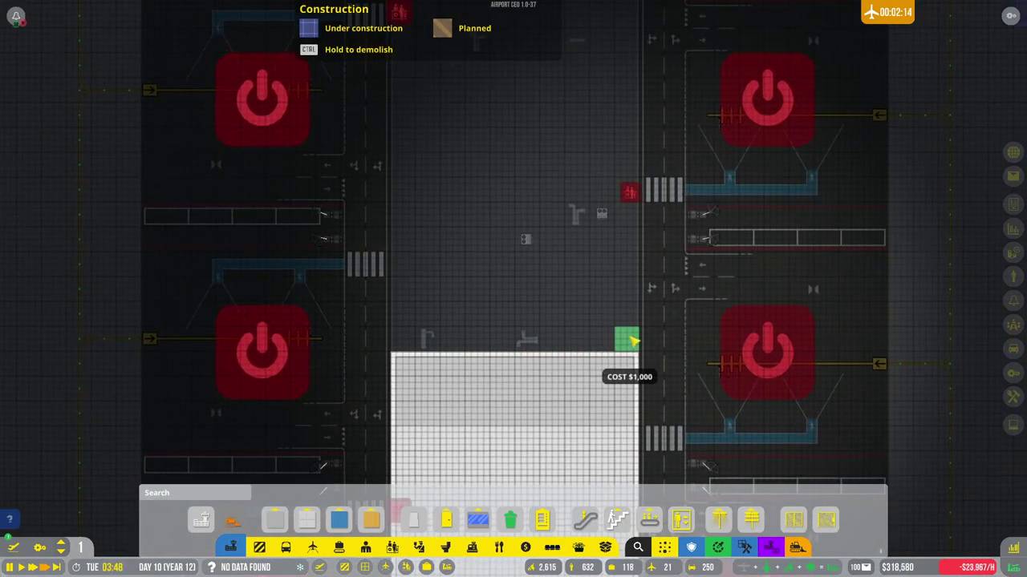
pyautogui.moveTo(632, 343)
pyautogui.mouseDown()
pyautogui.moveTo(421, 6)
pyautogui.moveTo(405, 136)
pyautogui.mouseUp()
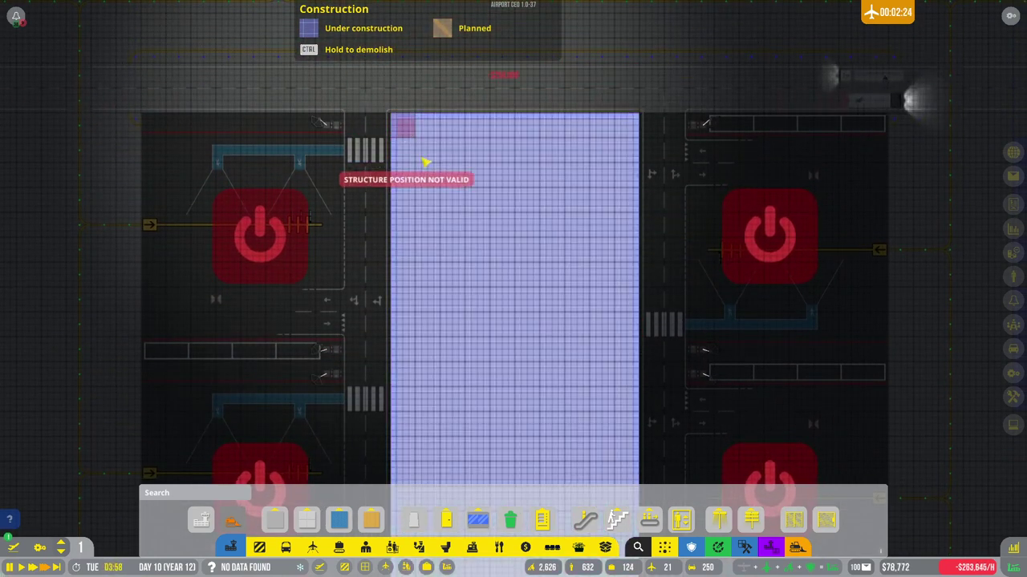
pyautogui.press('s')
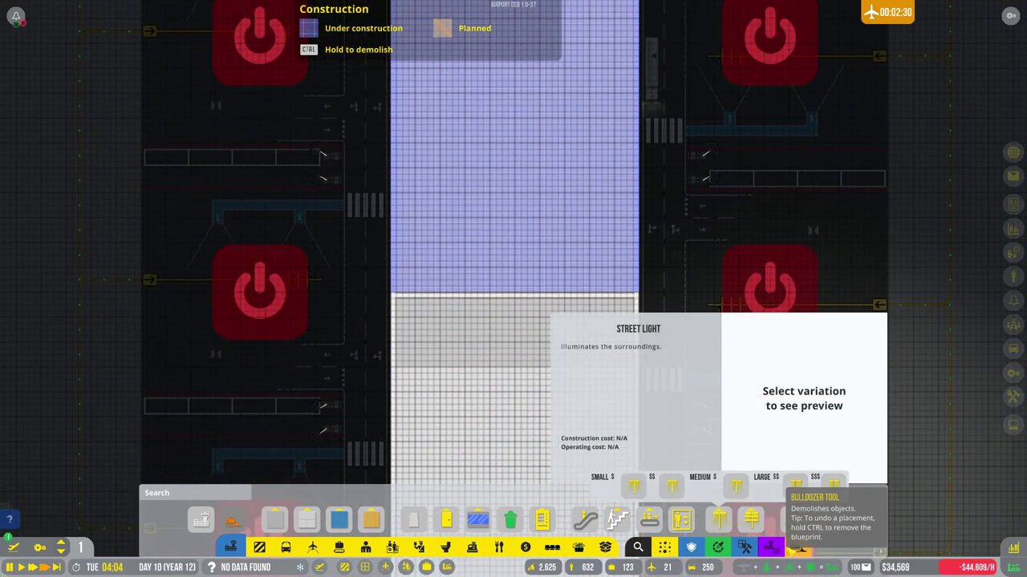
pyautogui.press('Escape')
pyautogui.scroll(3, 690, 377)
# Step: Draw a wall along the new floor's top edge and inspect an adjacent stand
pyautogui.moveTo(712, 313); pyautogui.dragTo(331, 315)
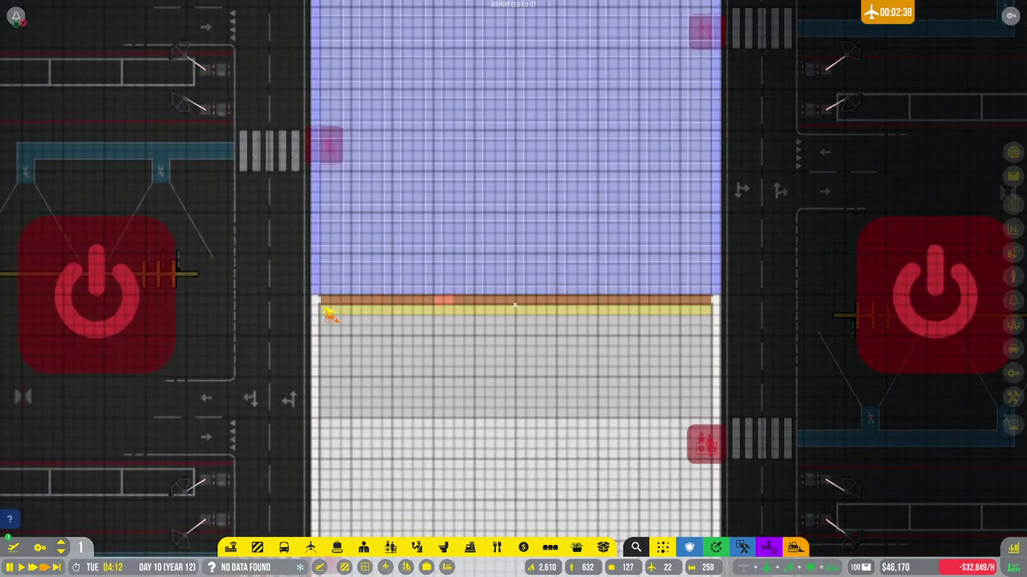
pyautogui.moveTo(331, 316); pyautogui.dragTo(329, 313)
pyautogui.scroll(-2, 440, 363)
pyautogui.scroll(-2, 440, 362)
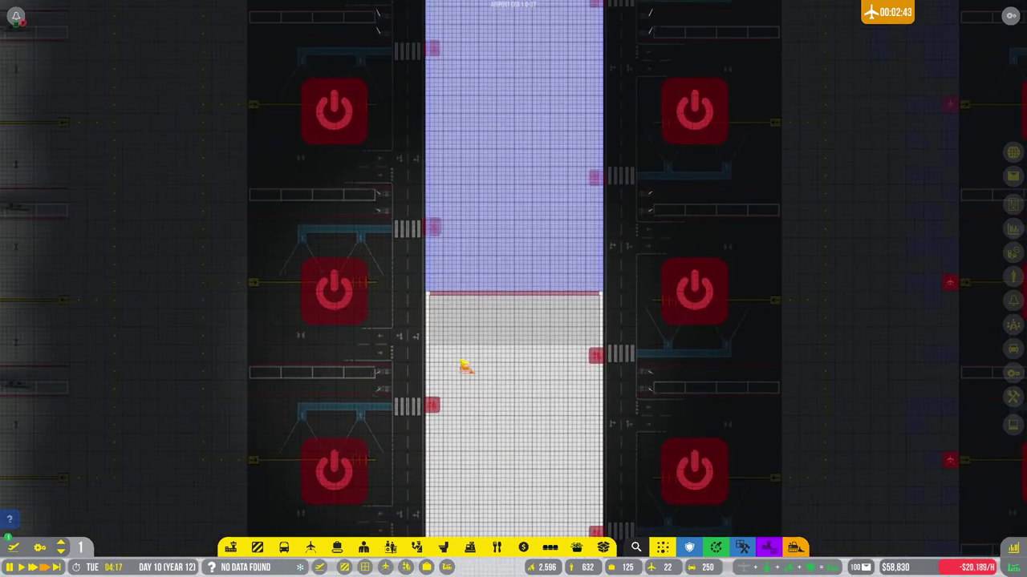
pyautogui.click(405, 324)
pyautogui.scroll(-2, 241, 353)
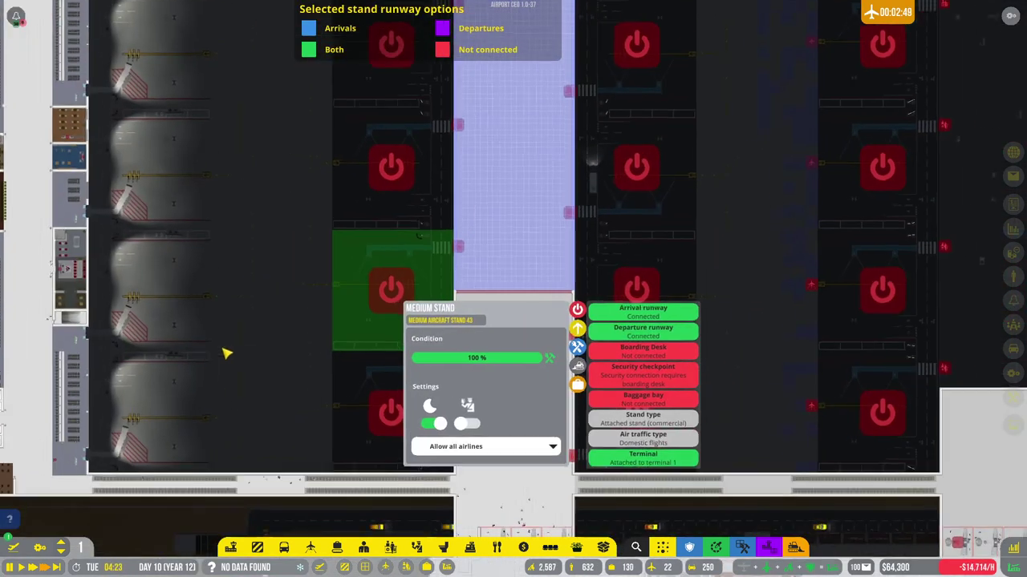
# Step: Close the stand panel, toggle floors 0 and 1, dismiss the emergency, and open the planner
pyautogui.click(313, 336)
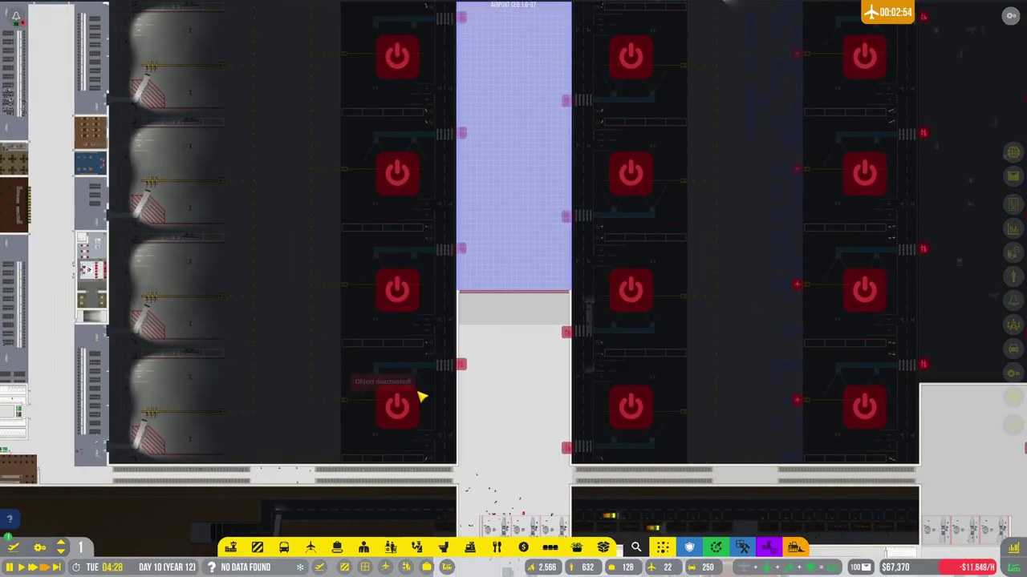
pyautogui.scroll(-2, 600, 363)
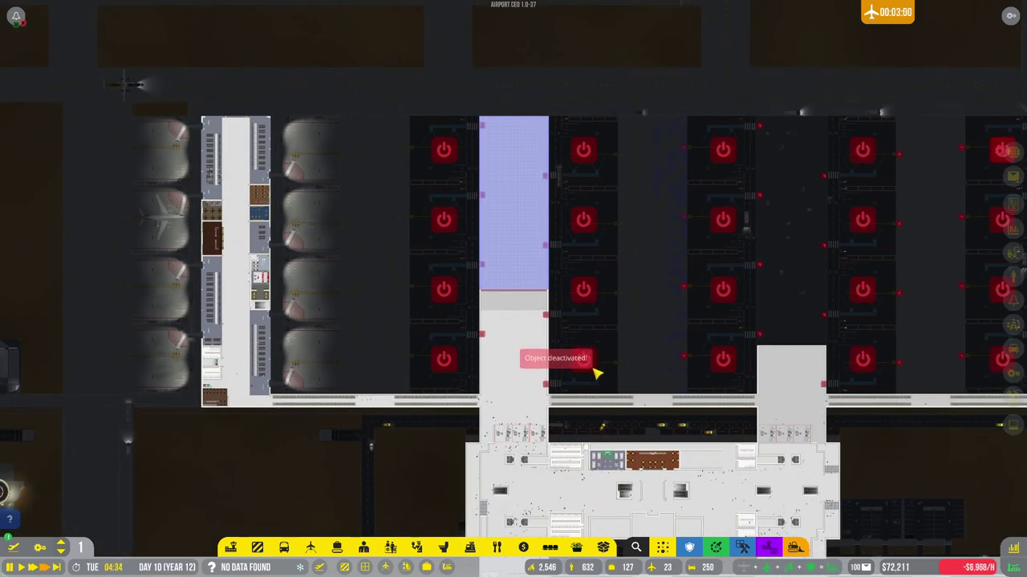
pyautogui.press('pagedown')
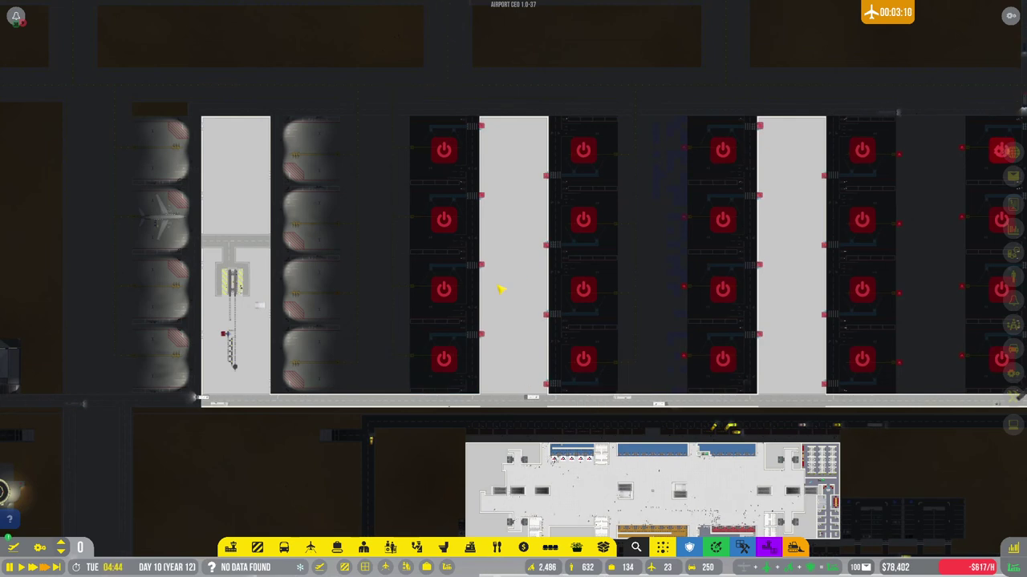
pyautogui.press('pageup')
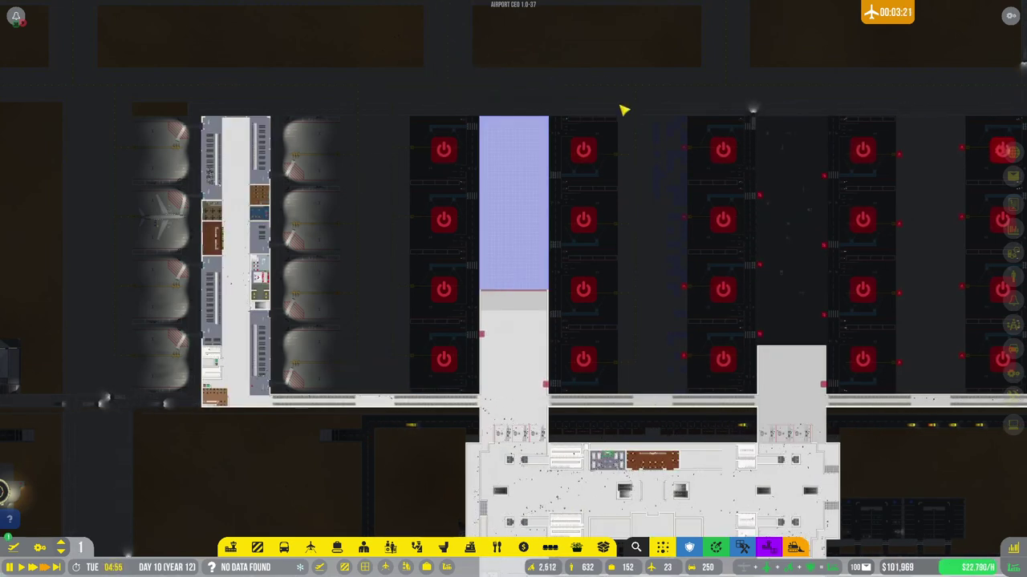
pyautogui.scroll(-2, 519, 298)
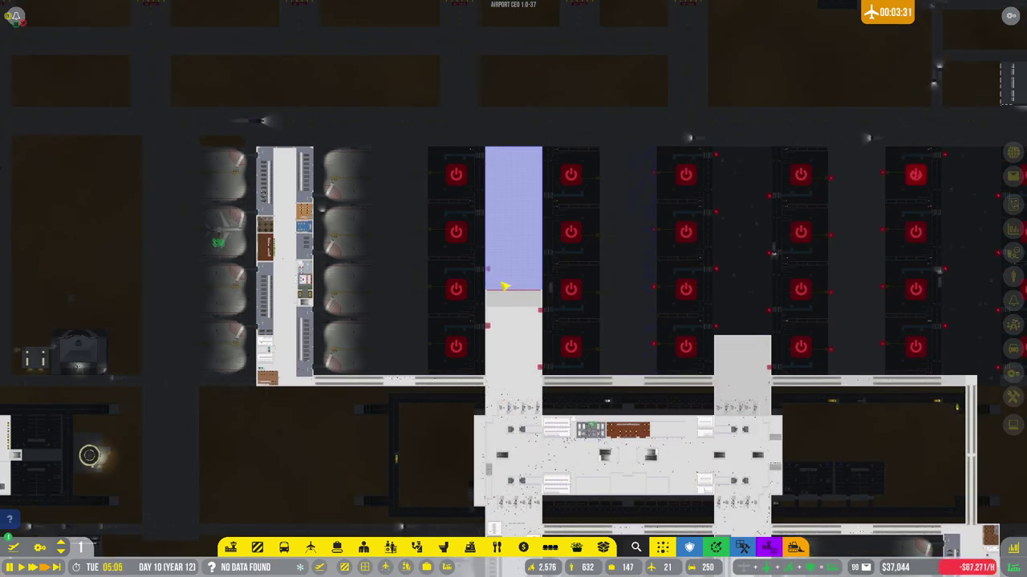
pyautogui.click(882, 14)
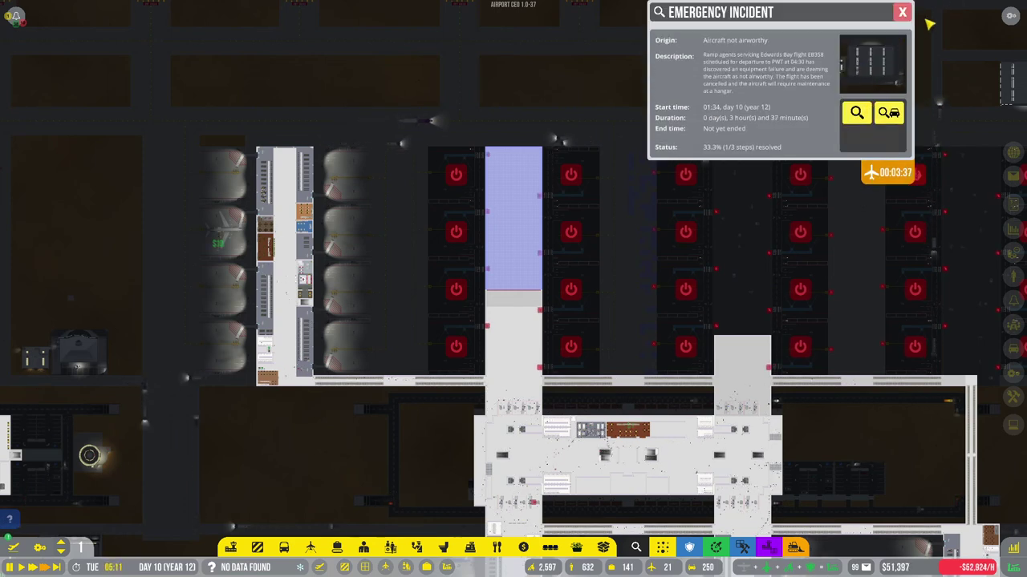
pyautogui.click(901, 12)
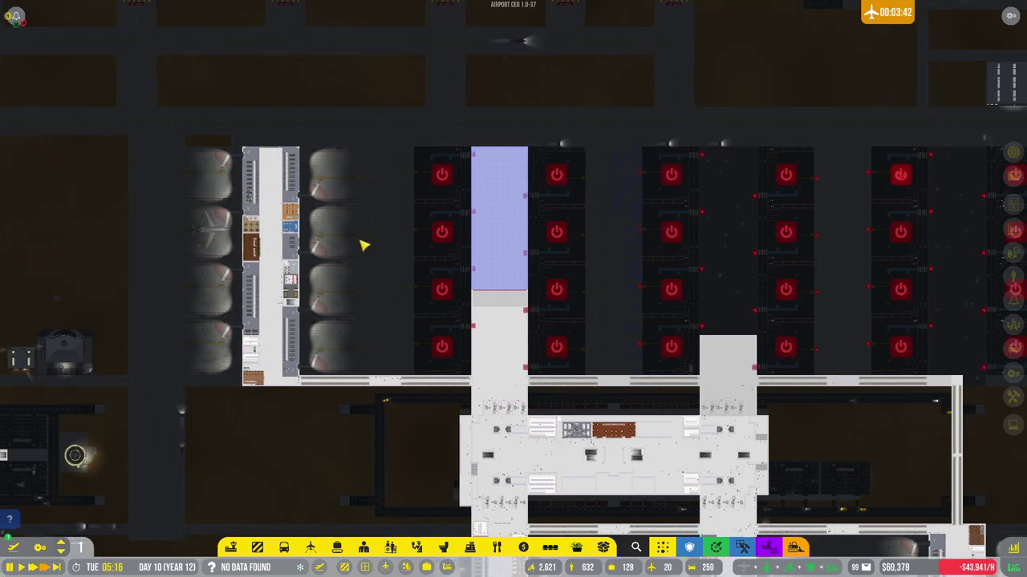
pyautogui.press('f')
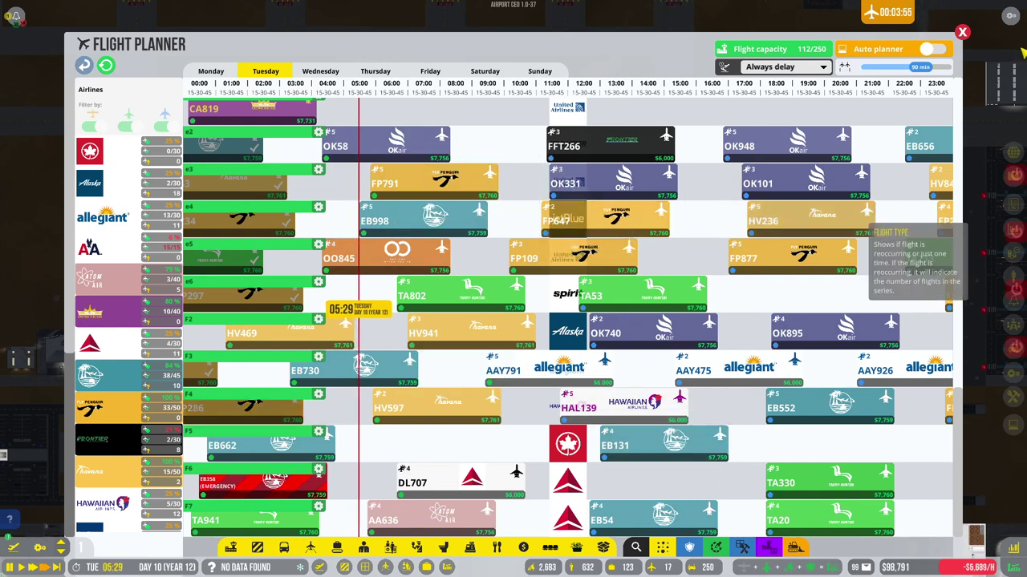
# Step: Close the flight planner and pan the map over the western piers and the new pier
pyautogui.press('Escape')
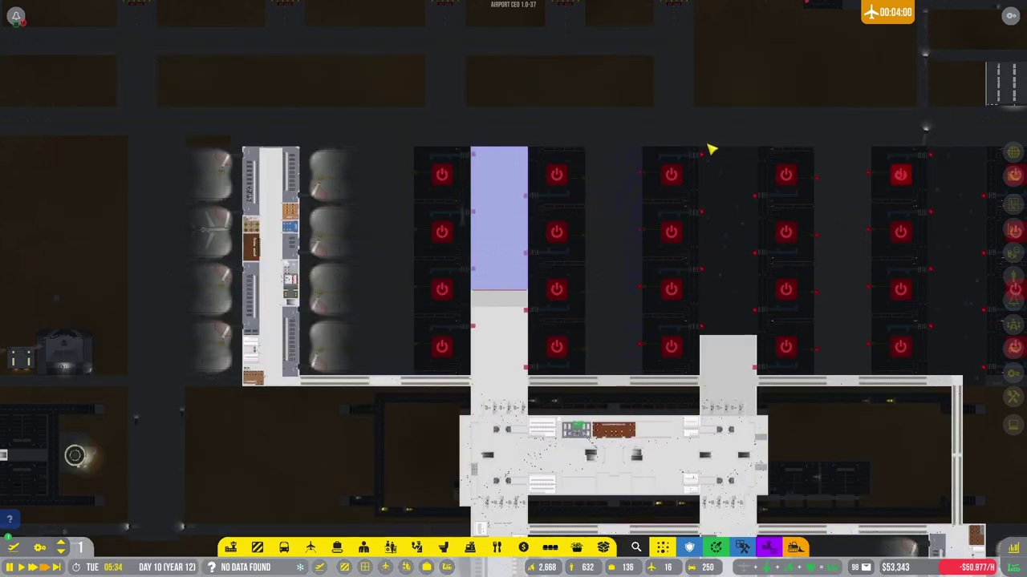
pyautogui.press('a')
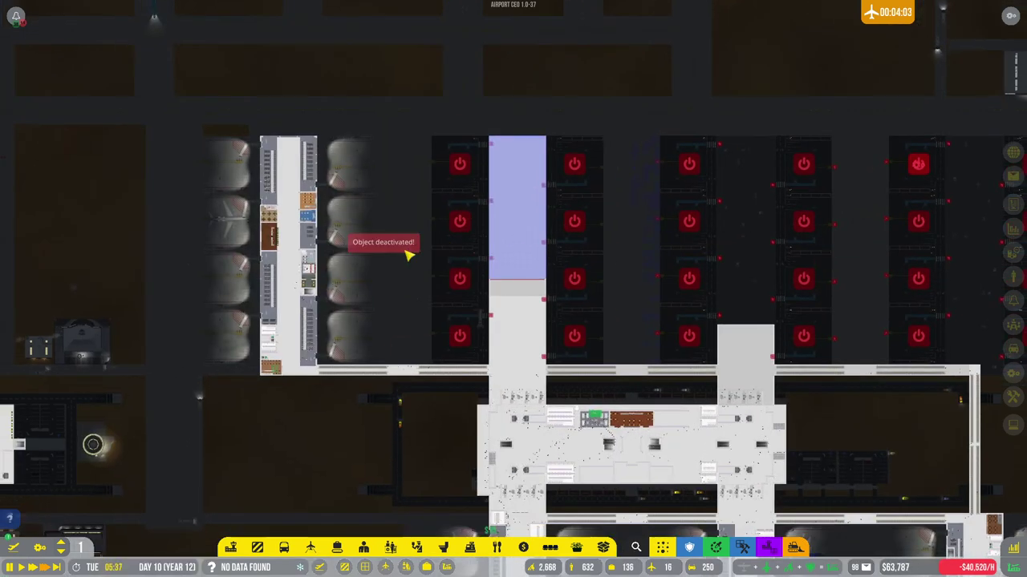
pyautogui.press('s')
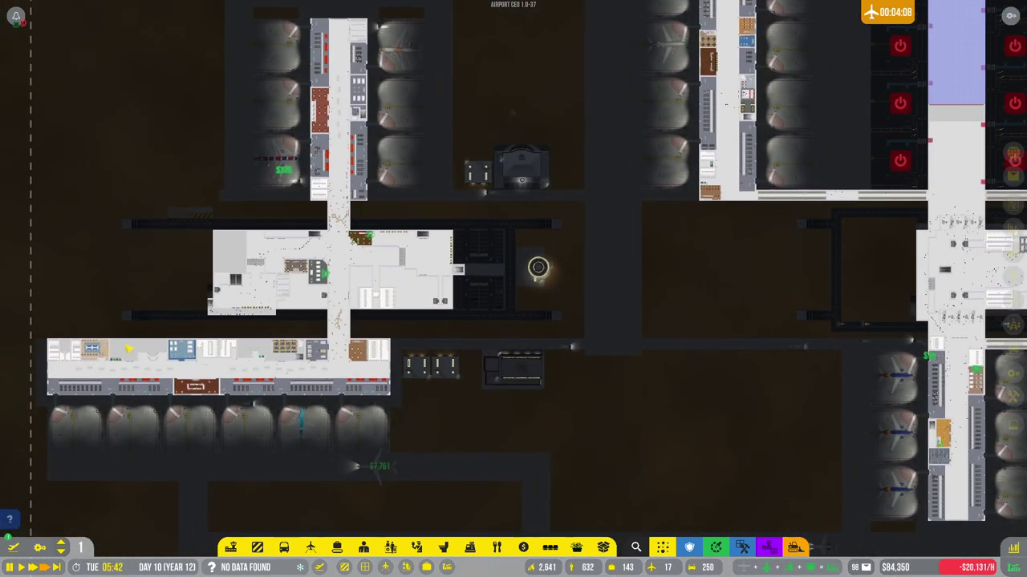
pyautogui.press('d')
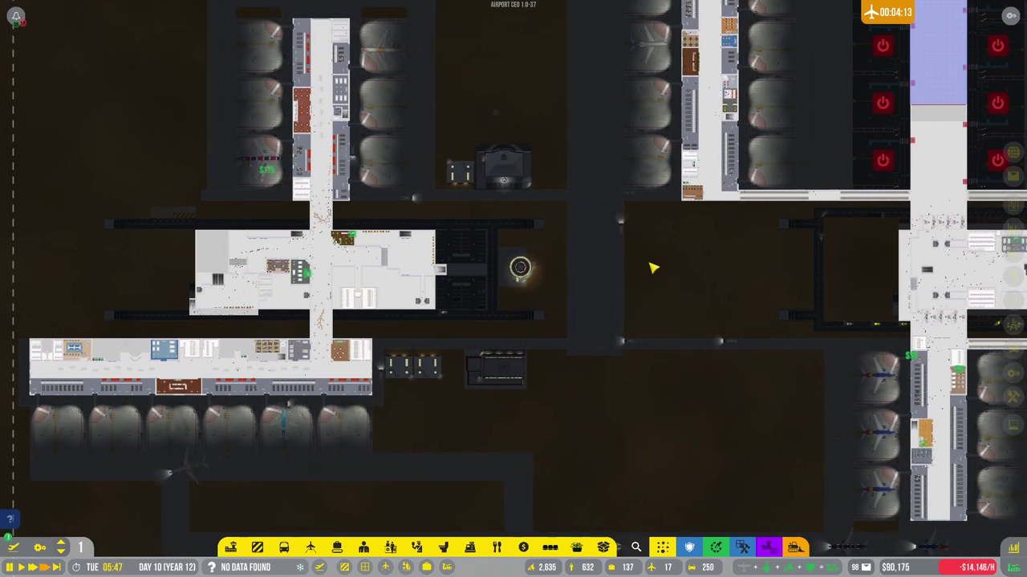
pyautogui.press('w')
pyautogui.press('d')
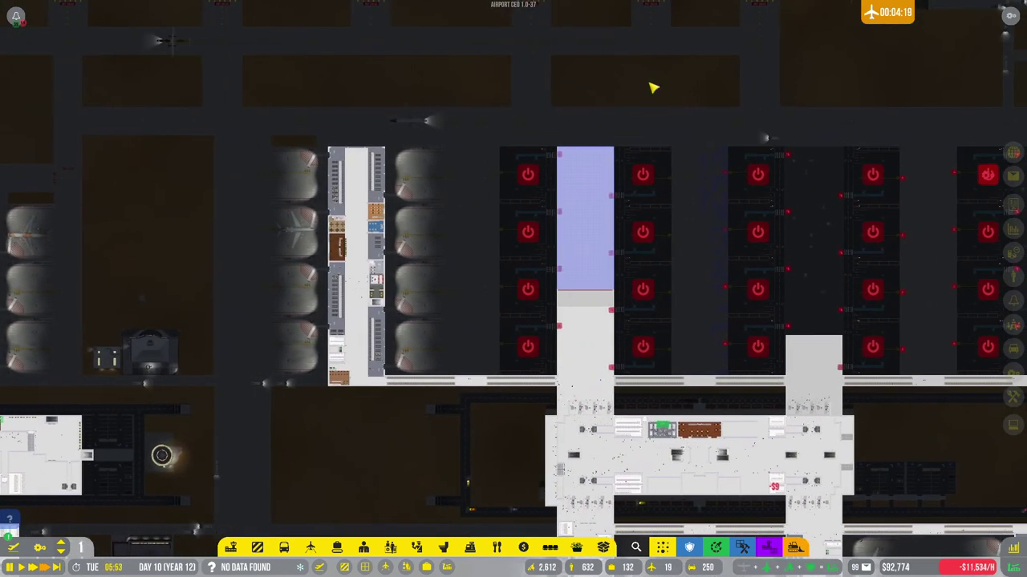
pyautogui.press('s')
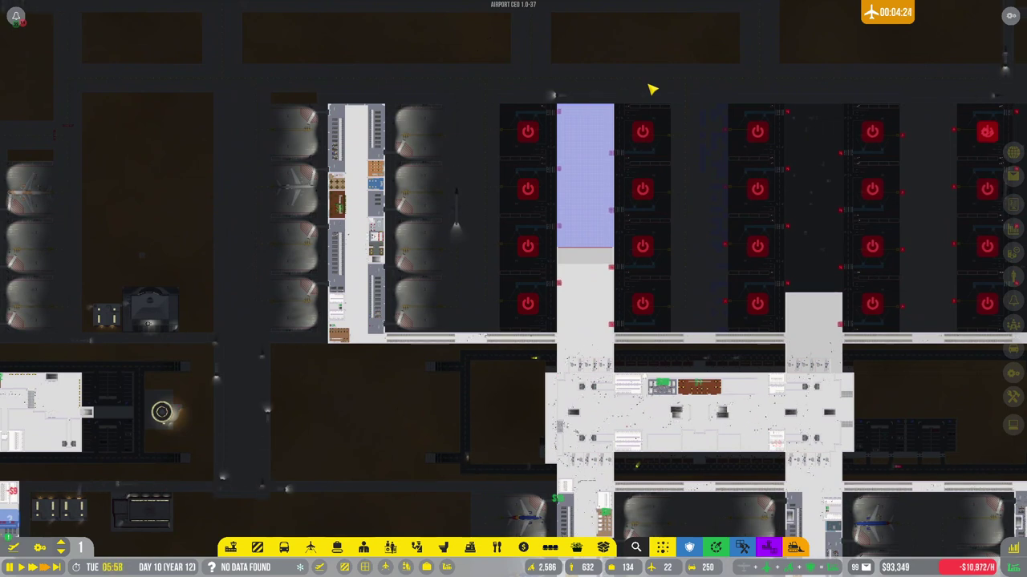